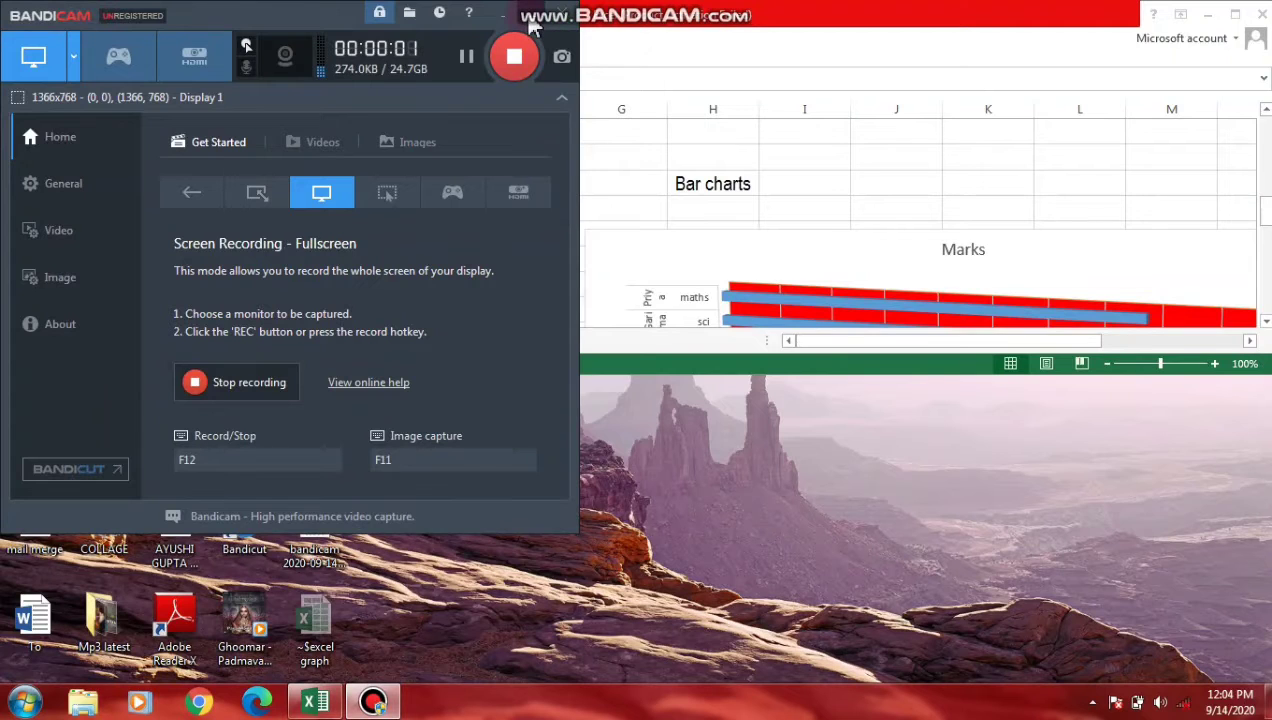
# - Close the screen recorder, dismiss the Office activation notice and maximize Excel
pyautogui.click(530, 22)
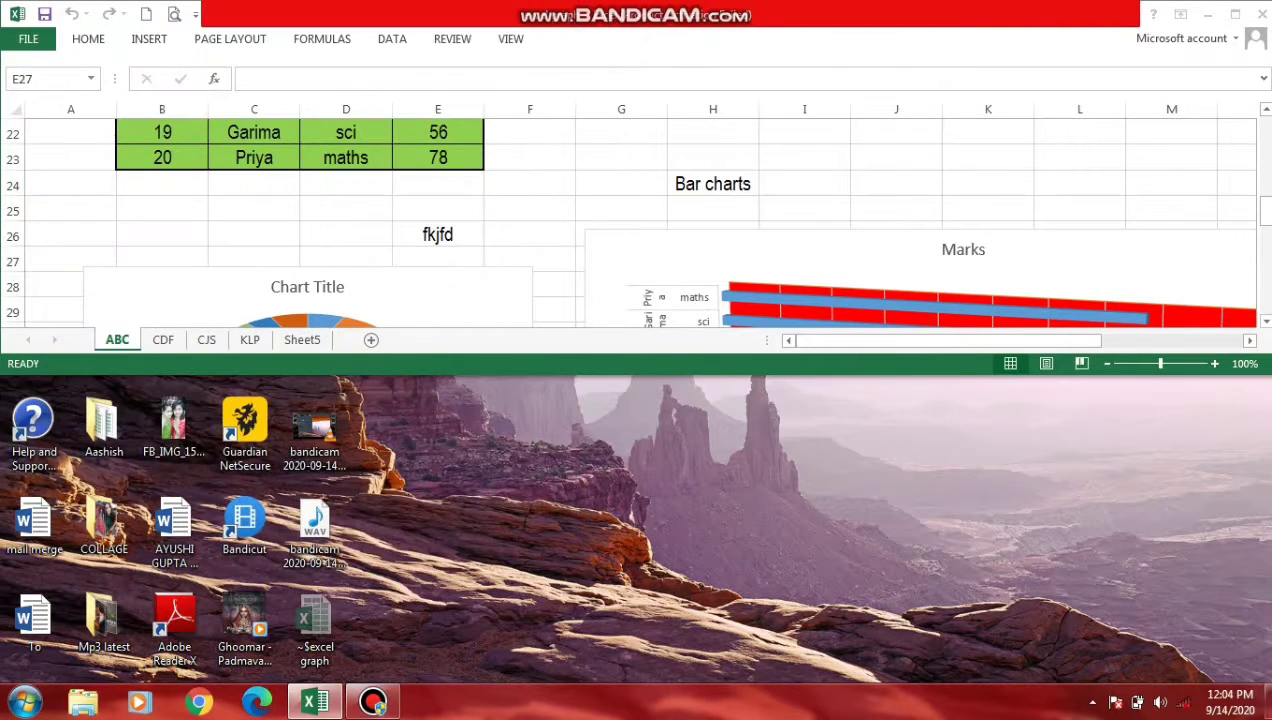
pyautogui.click(1255, 13)
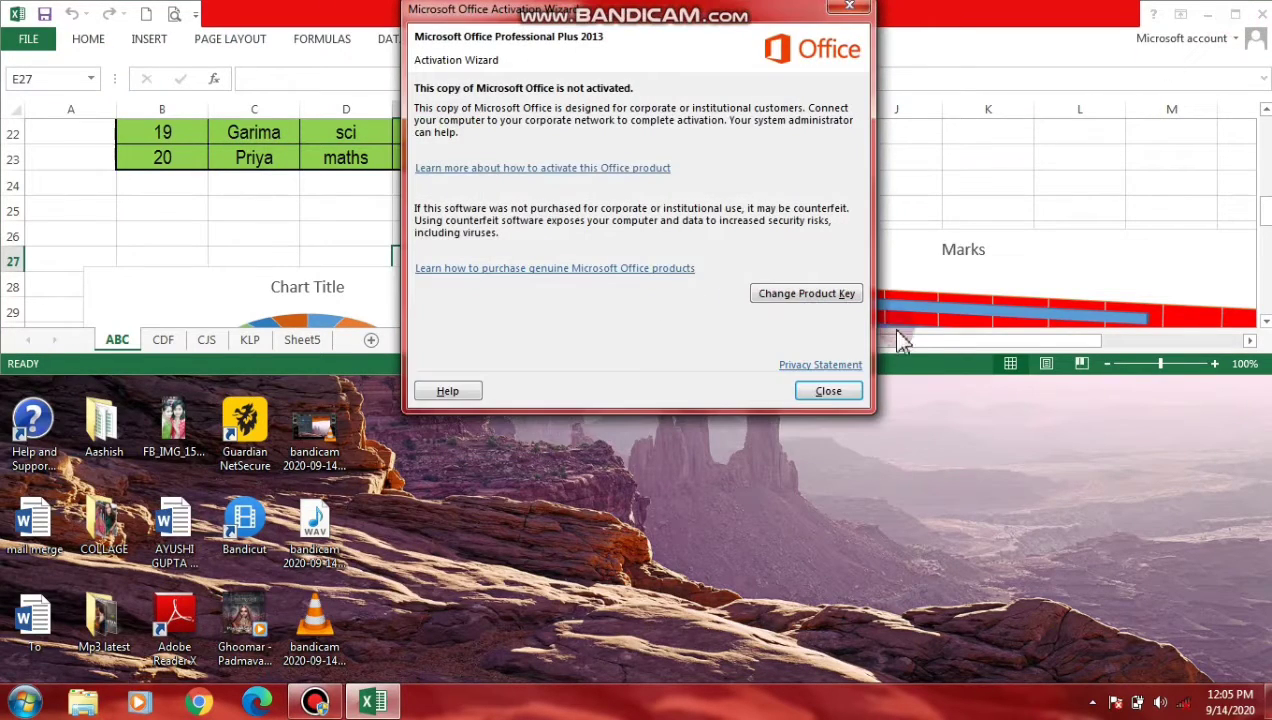
pyautogui.click(849, 392)
pyautogui.click(1233, 20)
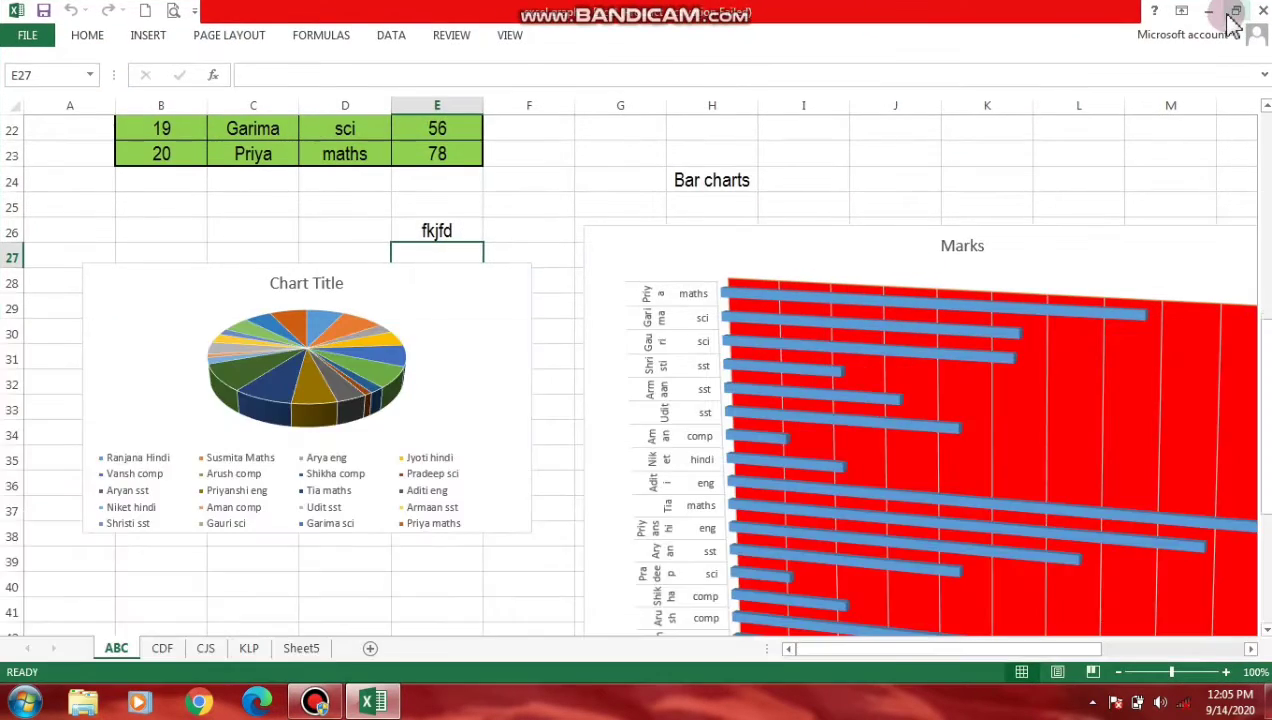
# - Select the marks table B3:E23, headers included
pyautogui.scroll(7, 299, 427)
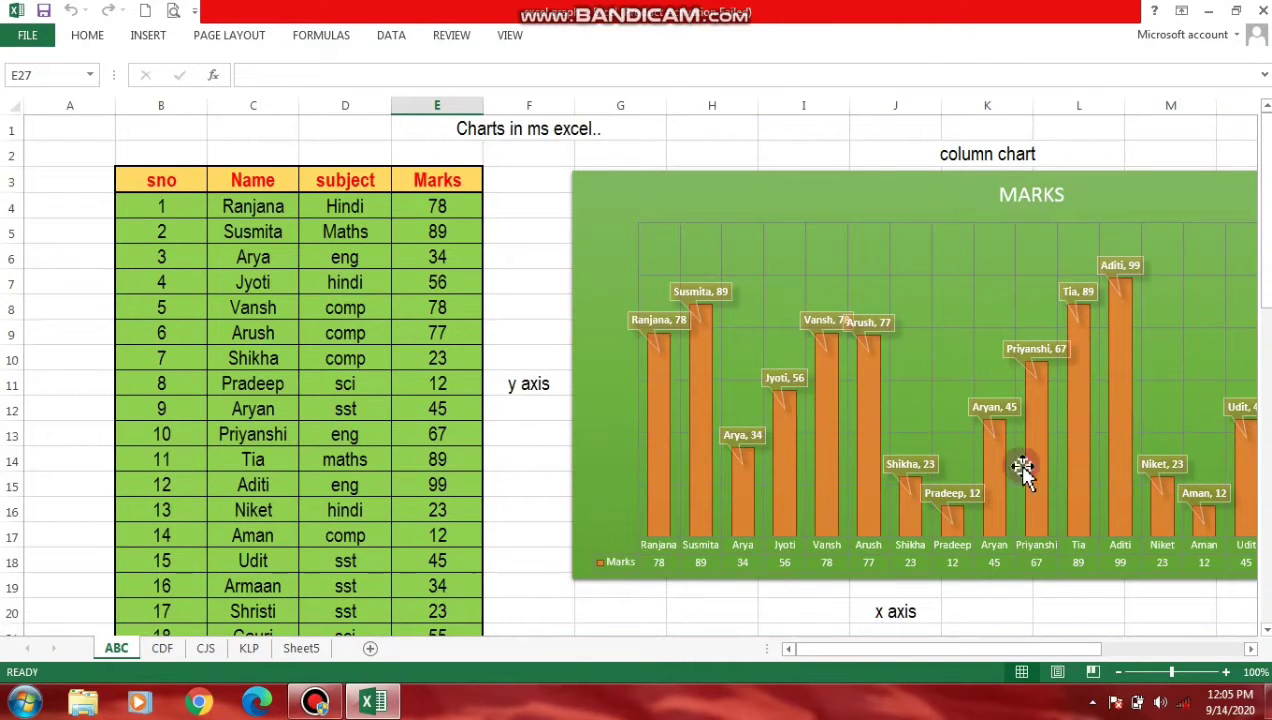
pyautogui.scroll(-4, 1020, 495)
pyautogui.scroll(-6, 1018, 497)
pyautogui.scroll(2, 994, 440)
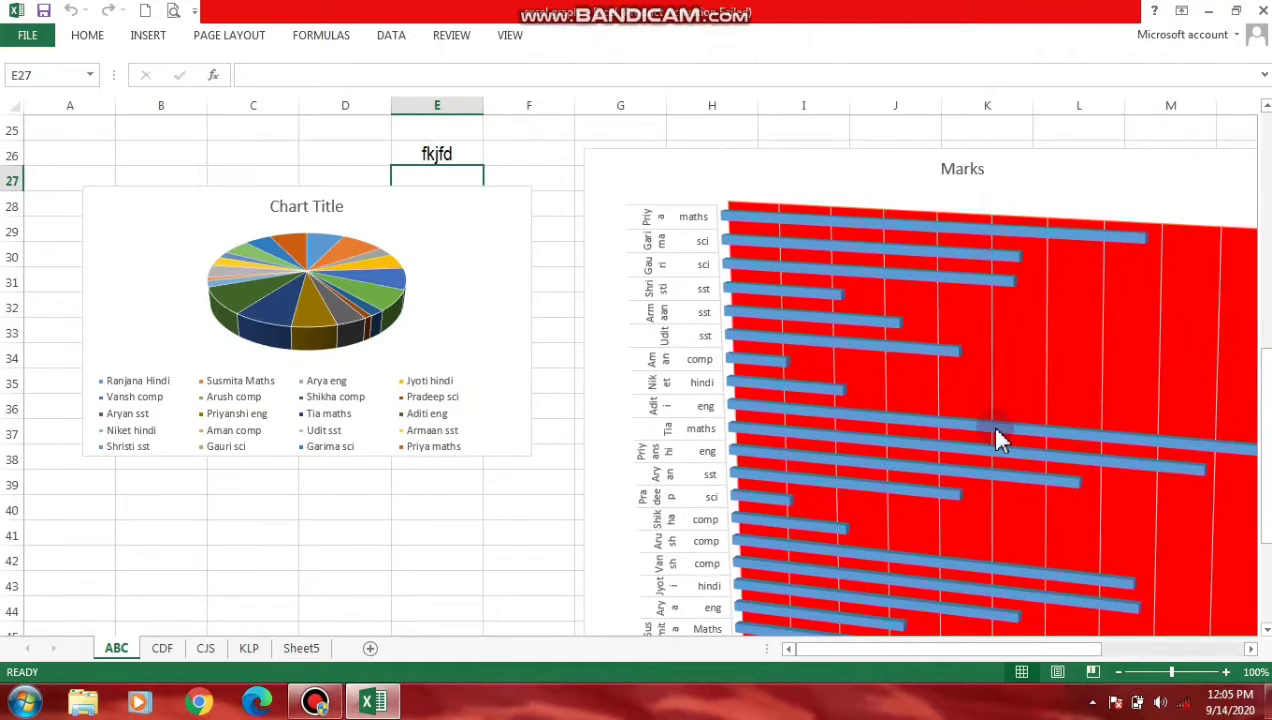
pyautogui.scroll(4, 380, 340)
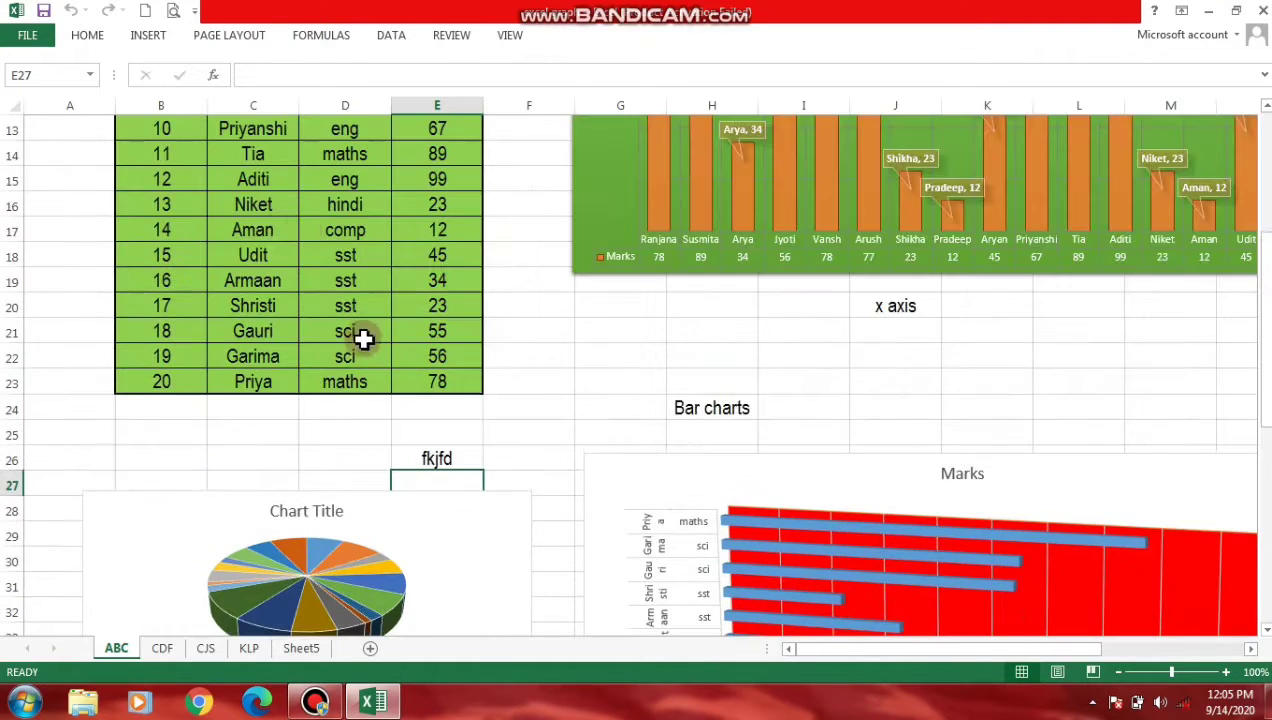
pyautogui.scroll(4, 256, 297)
pyautogui.moveTo(182, 178)
pyautogui.mouseDown()
pyautogui.moveTo(456, 309)
pyautogui.moveTo(437, 587)
pyautogui.mouseUp()
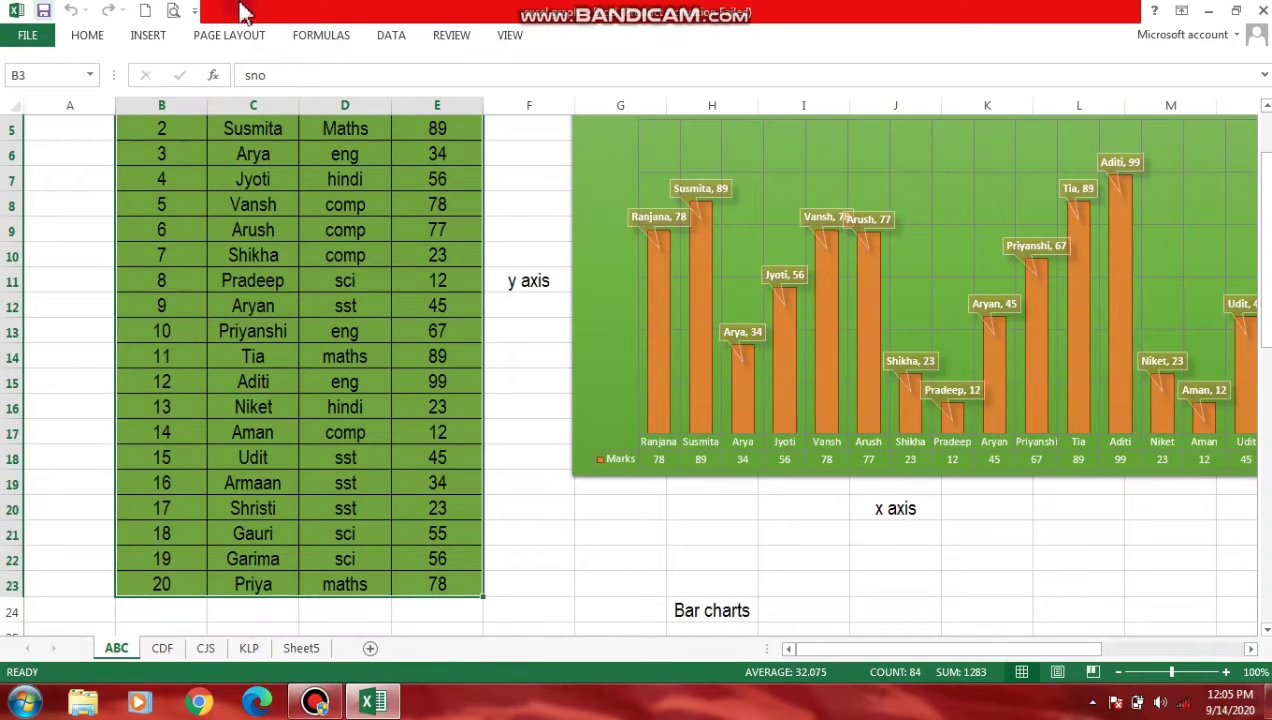
# - Insert a line chart of the students' marks from the Line chart gallery
pyautogui.click(148, 37)
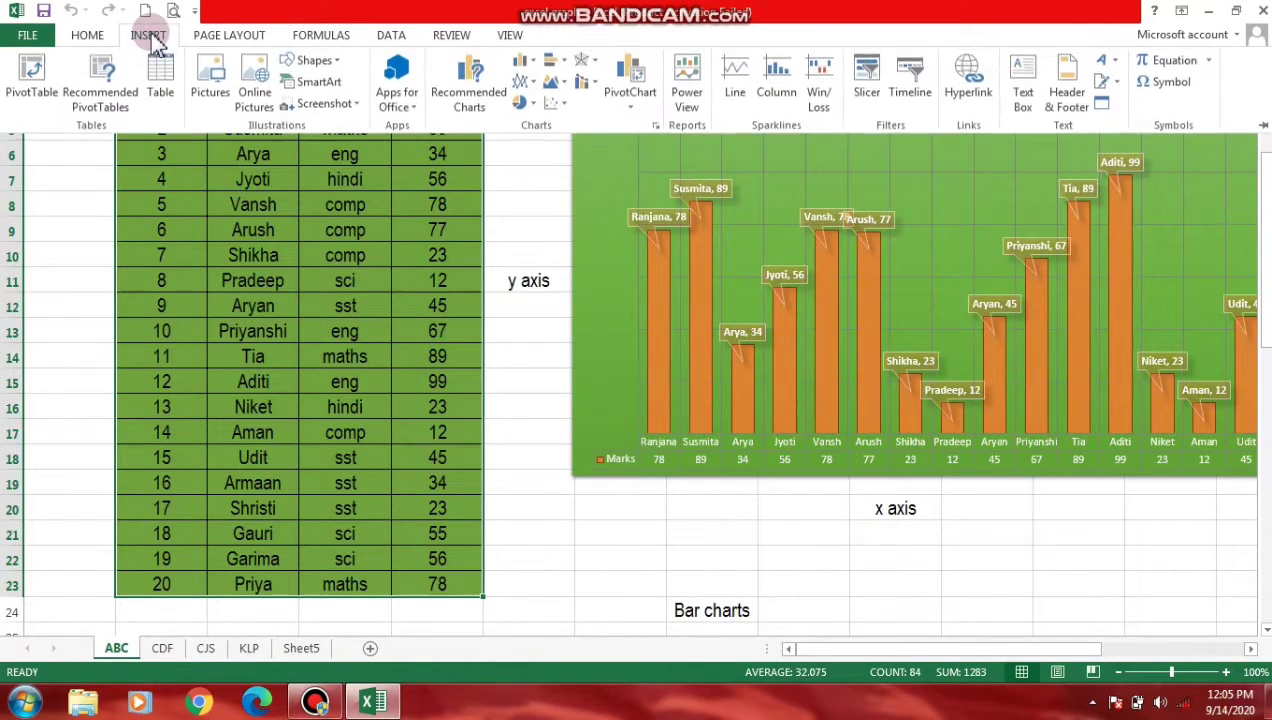
pyautogui.click(522, 82)
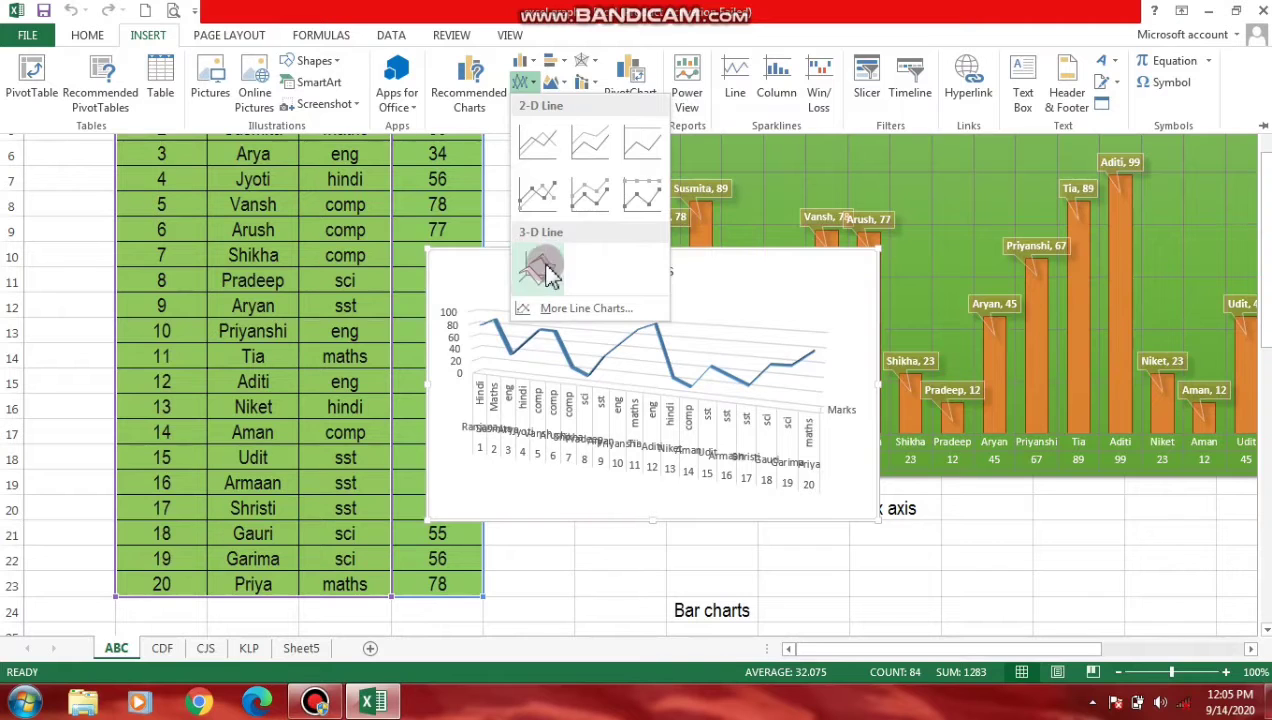
pyautogui.click(577, 196)
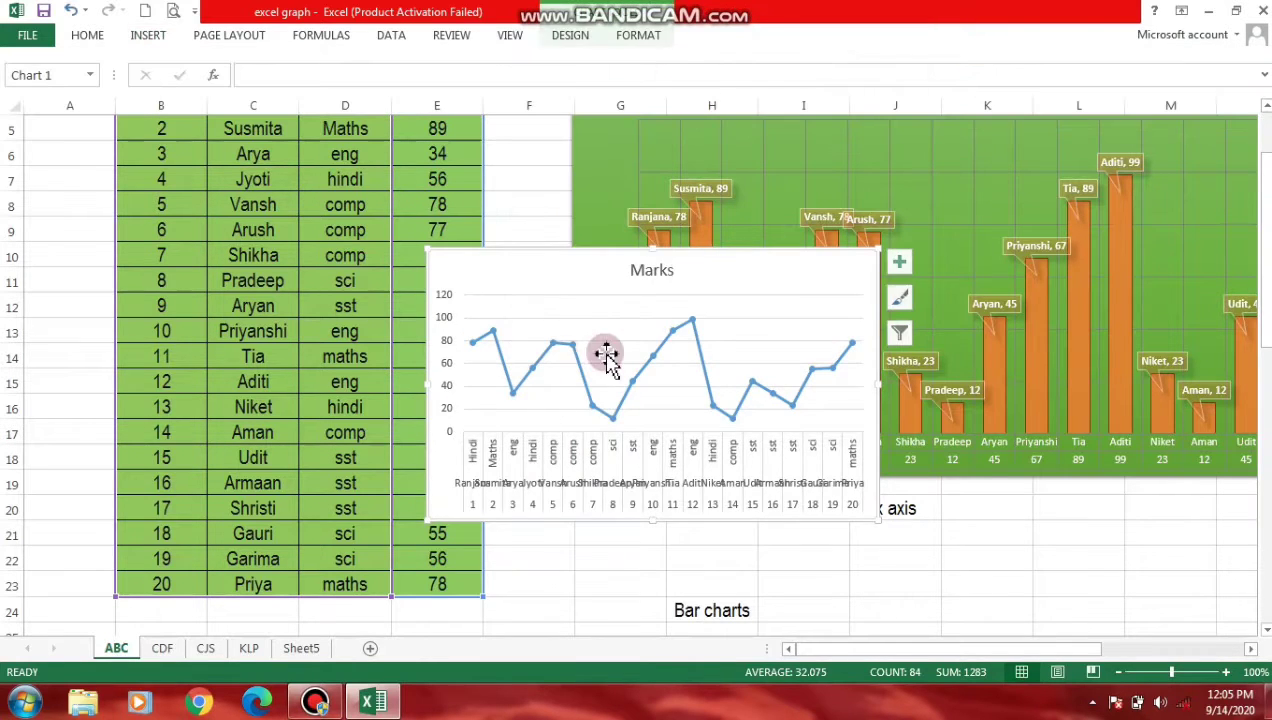
# - Move the Marks line chart down so it sits below the pie chart
pyautogui.scroll(-3, 926, 195)
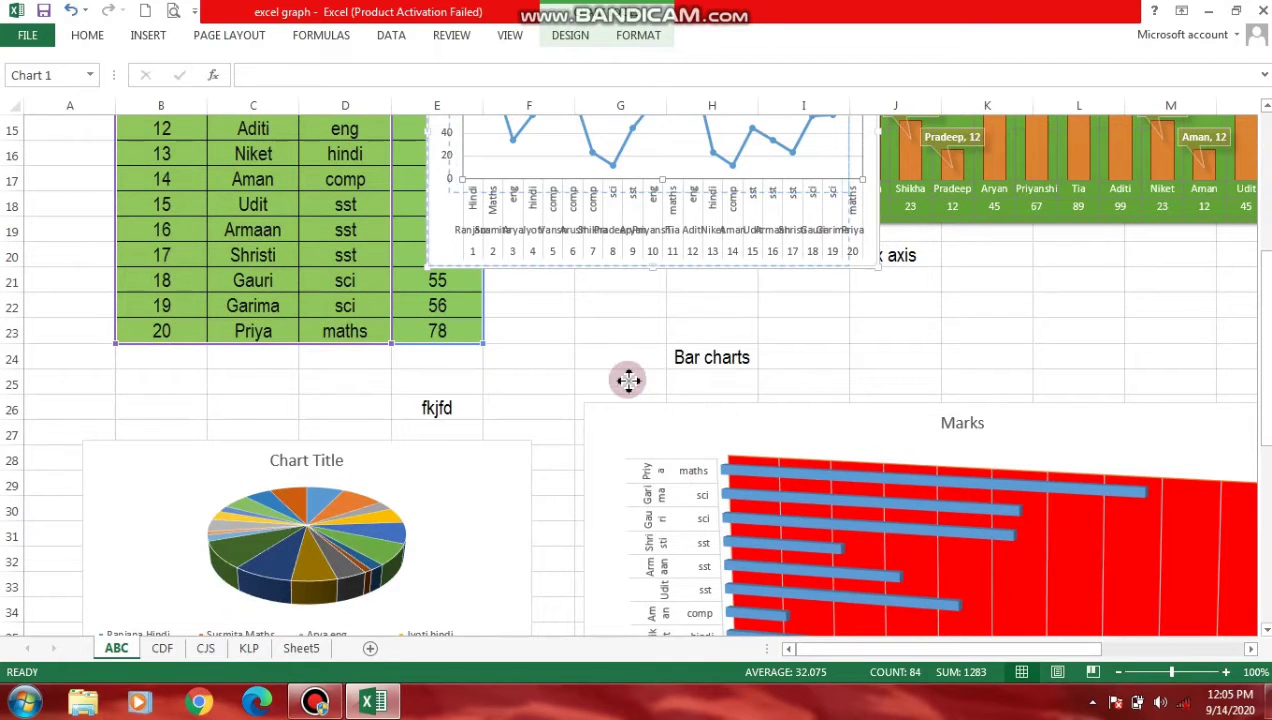
pyautogui.scroll(4, 628, 377)
pyautogui.moveTo(605, 312)
pyautogui.mouseDown()
pyautogui.moveTo(472, 488)
pyautogui.moveTo(497, 389)
pyautogui.mouseUp()
pyautogui.scroll(-4, 562, 170)
pyautogui.scroll(3, 481, 285)
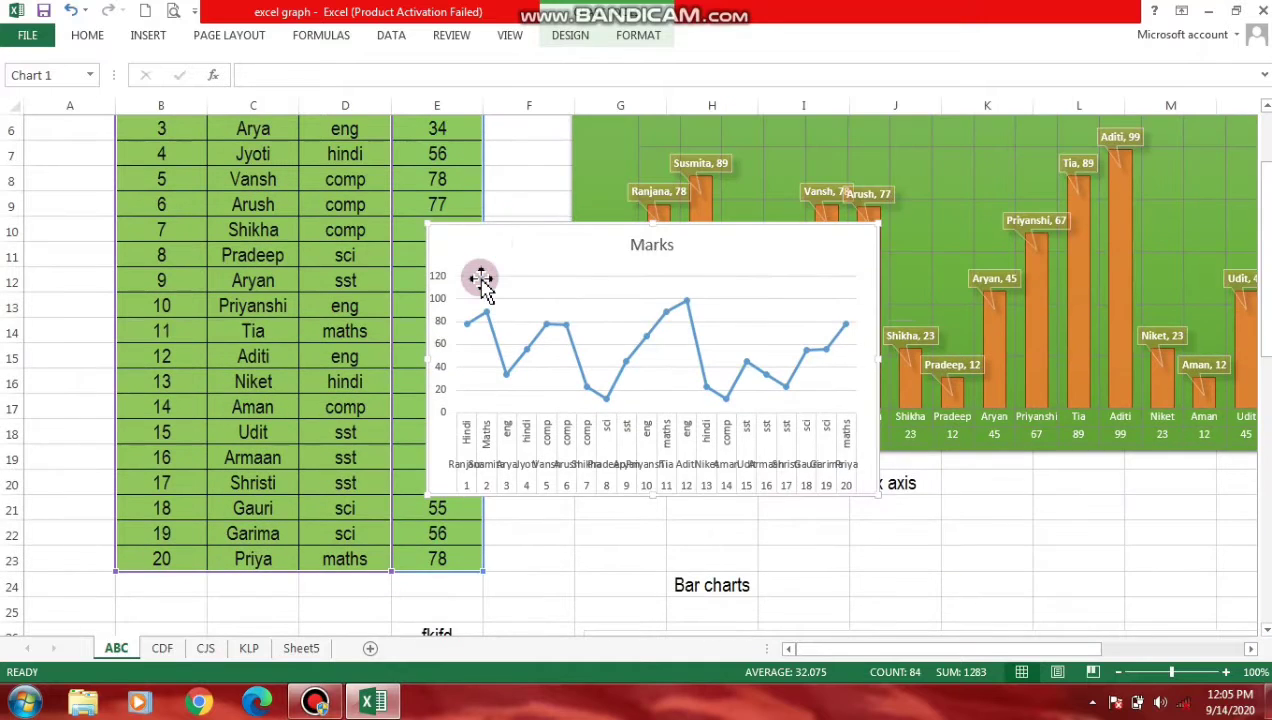
pyautogui.moveTo(497, 249); pyautogui.dragTo(352, 575)
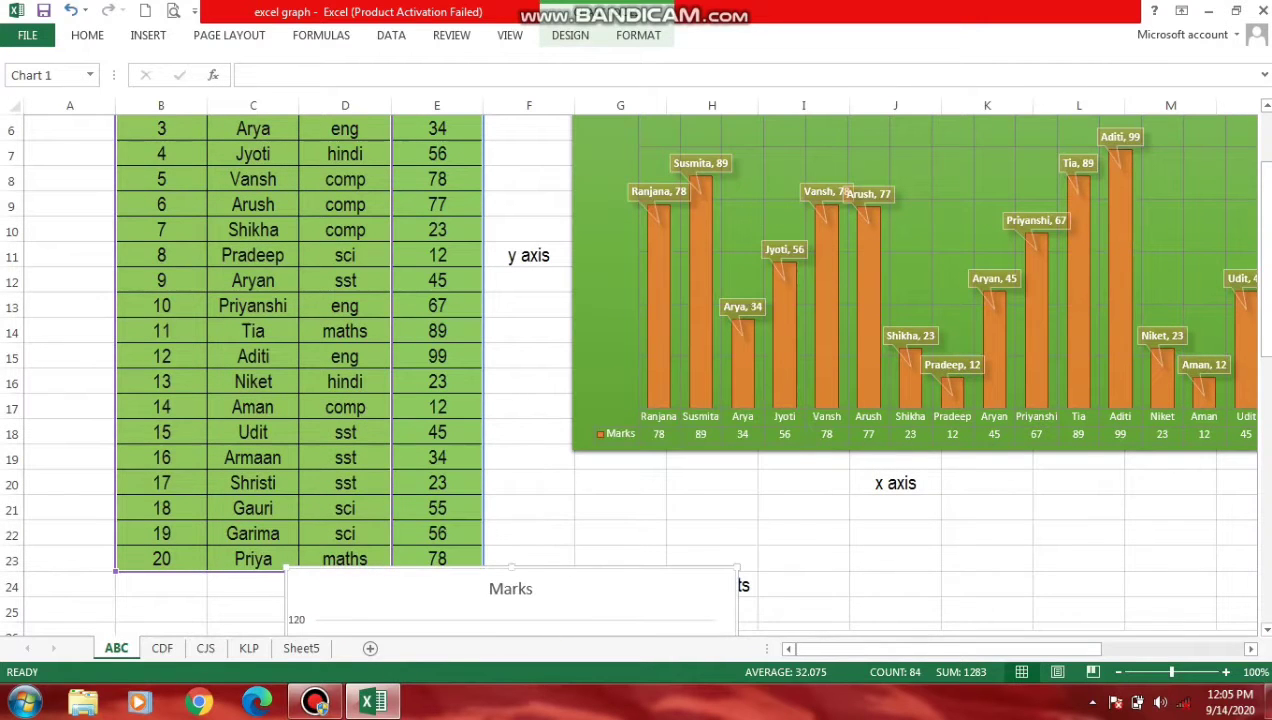
pyautogui.moveTo(1265, 258); pyautogui.dragTo(1265, 400)
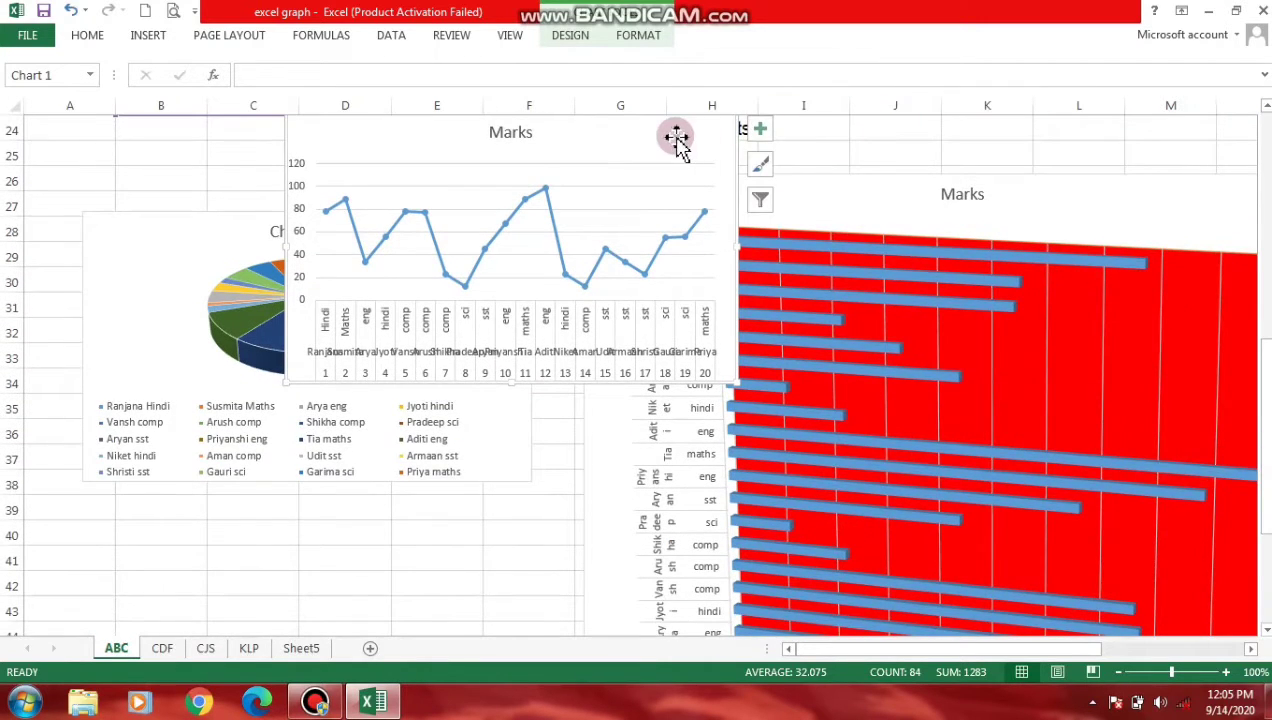
pyautogui.scroll(1, 676, 140)
pyautogui.moveTo(630, 199); pyautogui.dragTo(456, 521)
pyautogui.moveTo(1262, 440); pyautogui.dragTo(1258, 560)
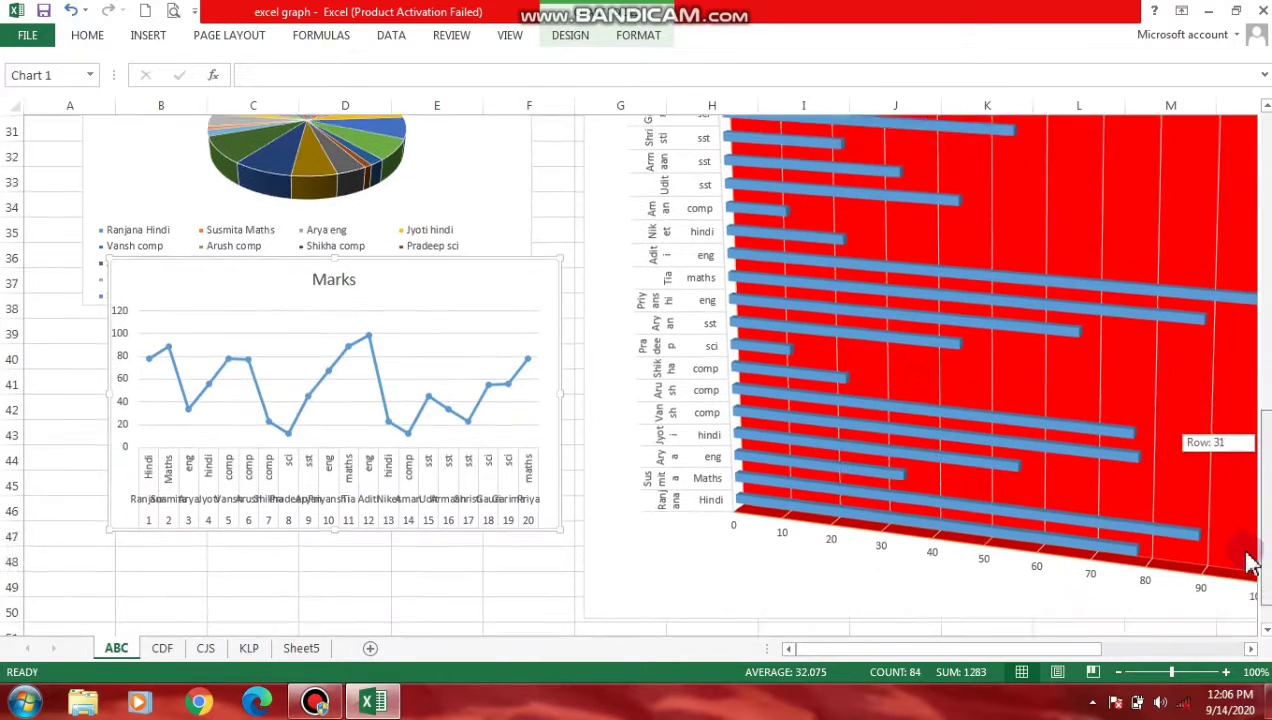
pyautogui.moveTo(484, 257); pyautogui.dragTo(443, 346)
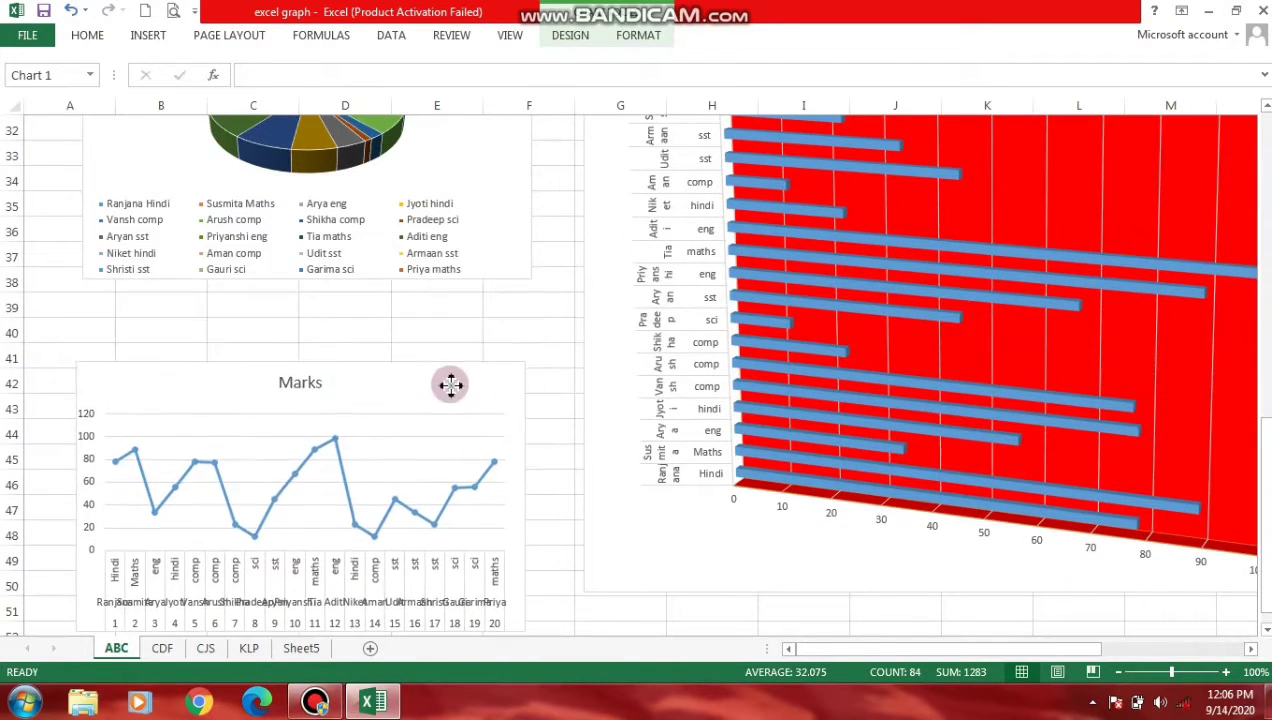
pyautogui.click(540, 530)
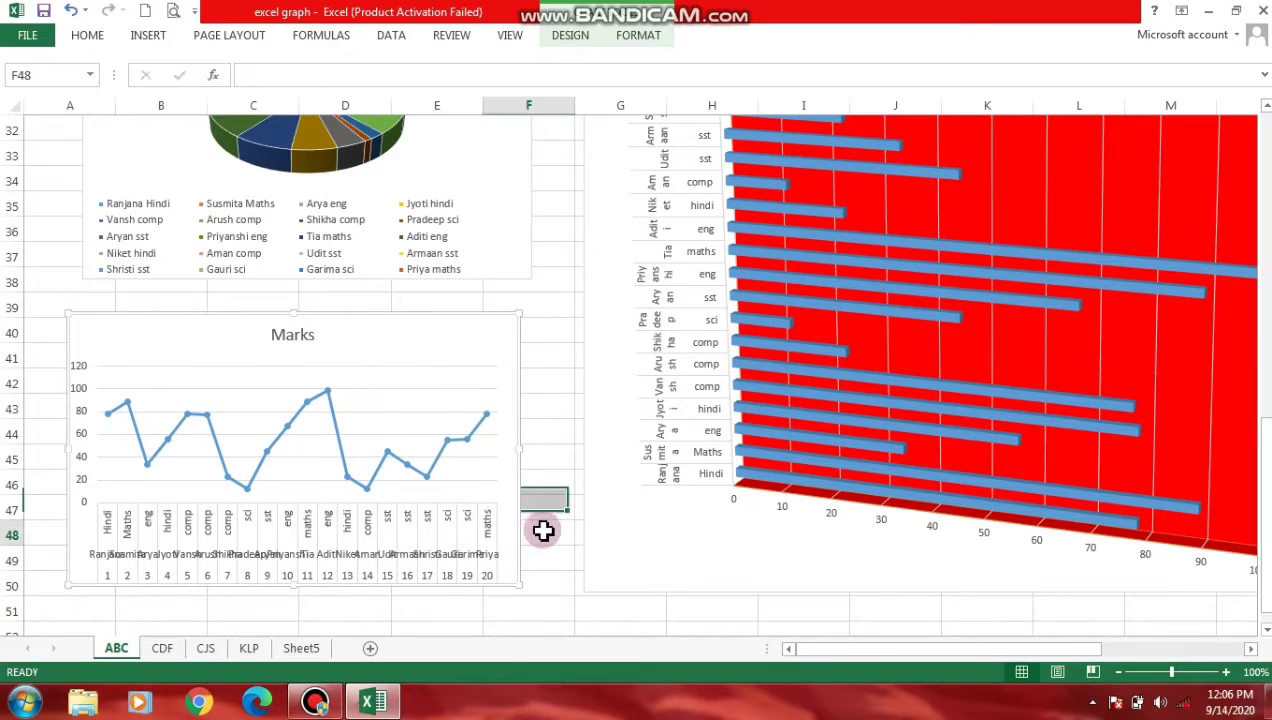
pyautogui.moveTo(451, 448)
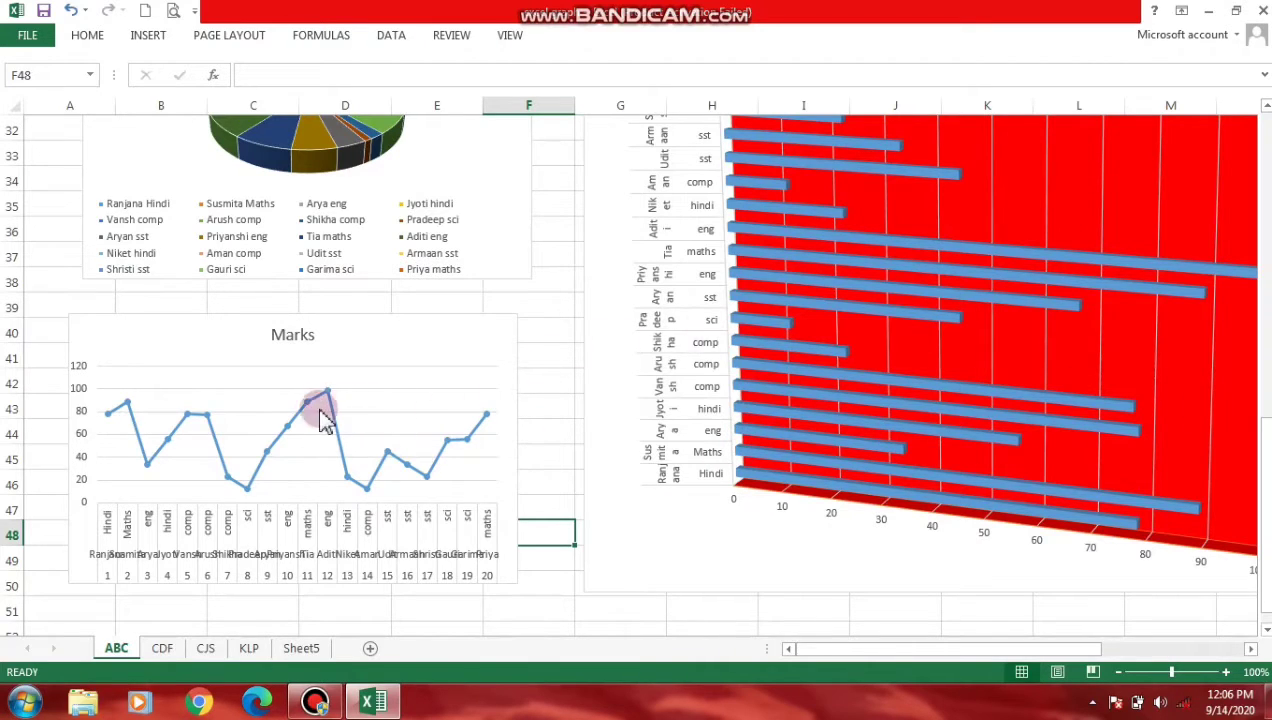
pyautogui.moveTo(309, 411)
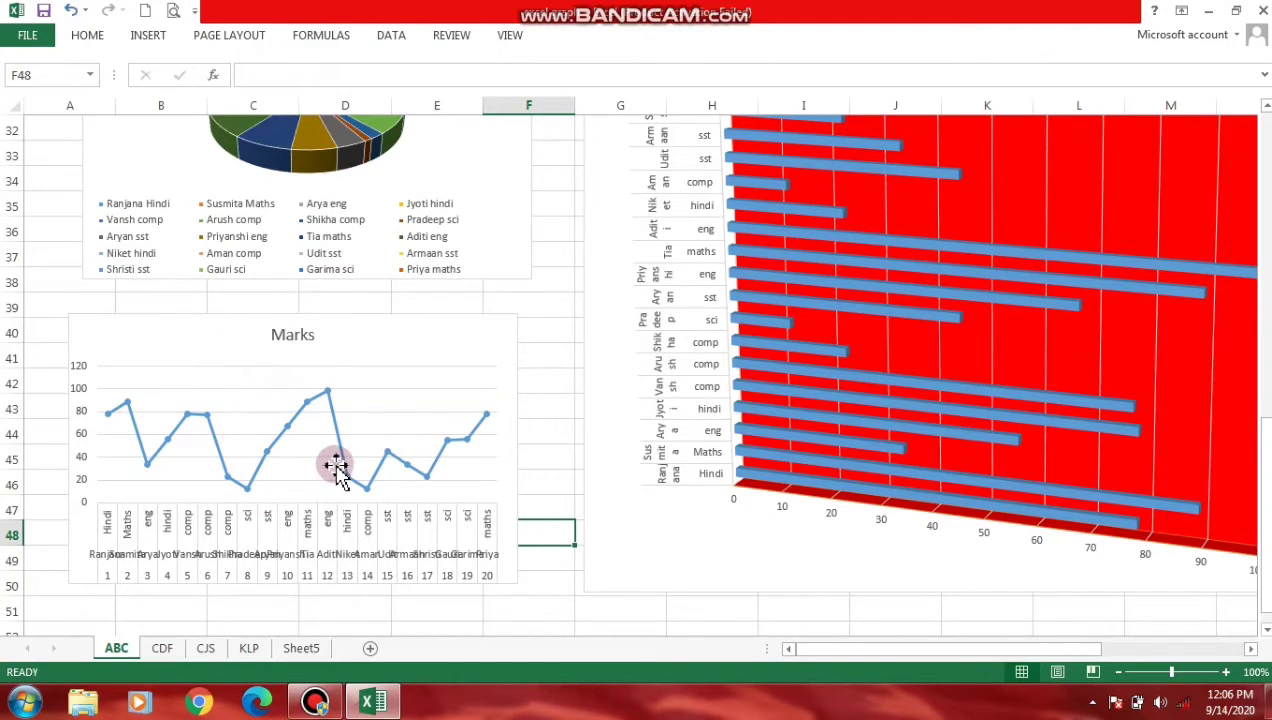
pyautogui.scroll(4, 337, 468)
pyautogui.scroll(3, 335, 455)
pyautogui.scroll(4, 335, 446)
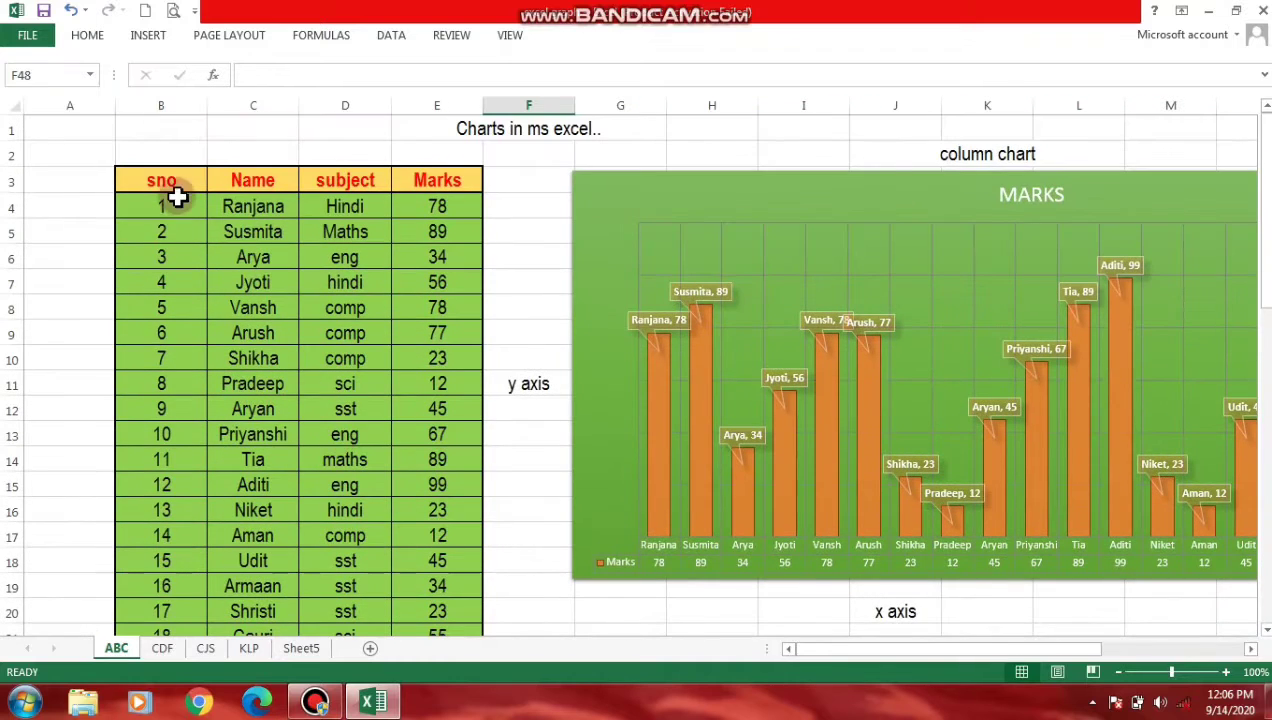
# - Select B3:E23 and insert the second Area chart variant from All Charts
pyautogui.moveTo(165, 180)
pyautogui.mouseDown()
pyautogui.moveTo(165, 206)
pyautogui.moveTo(426, 491)
pyautogui.mouseUp()
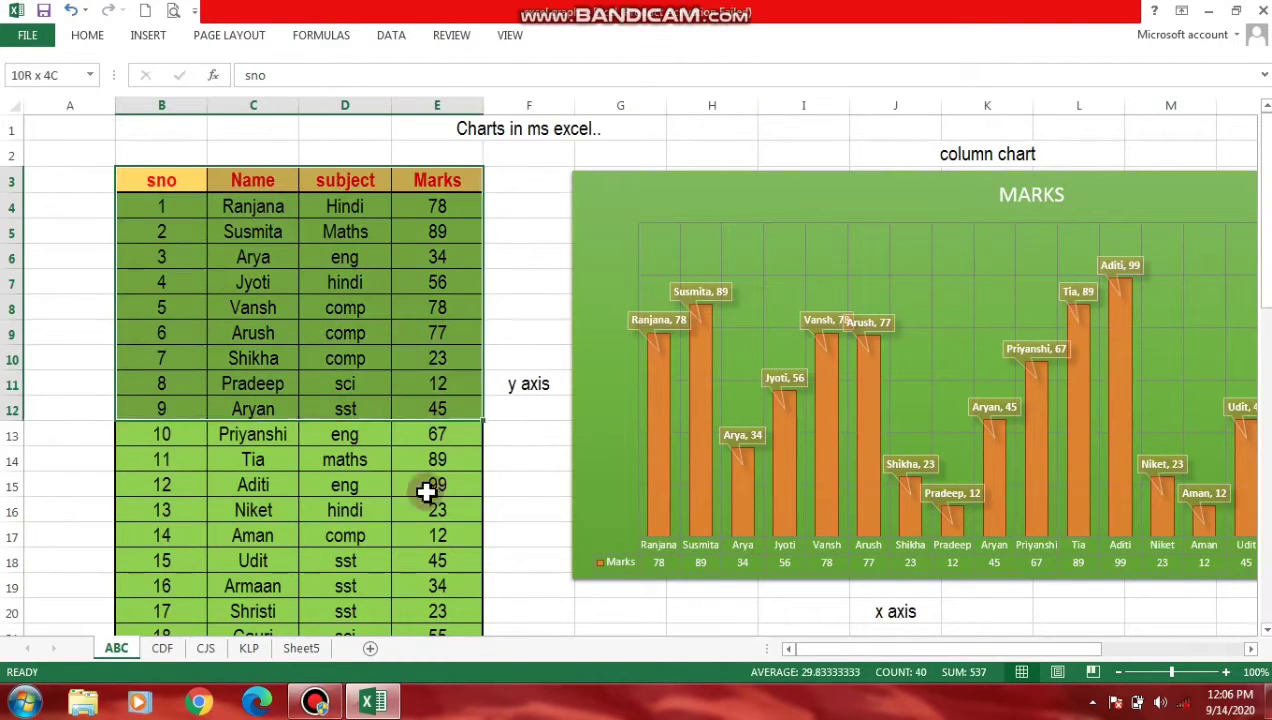
pyautogui.moveTo(426, 491); pyautogui.dragTo(429, 590)
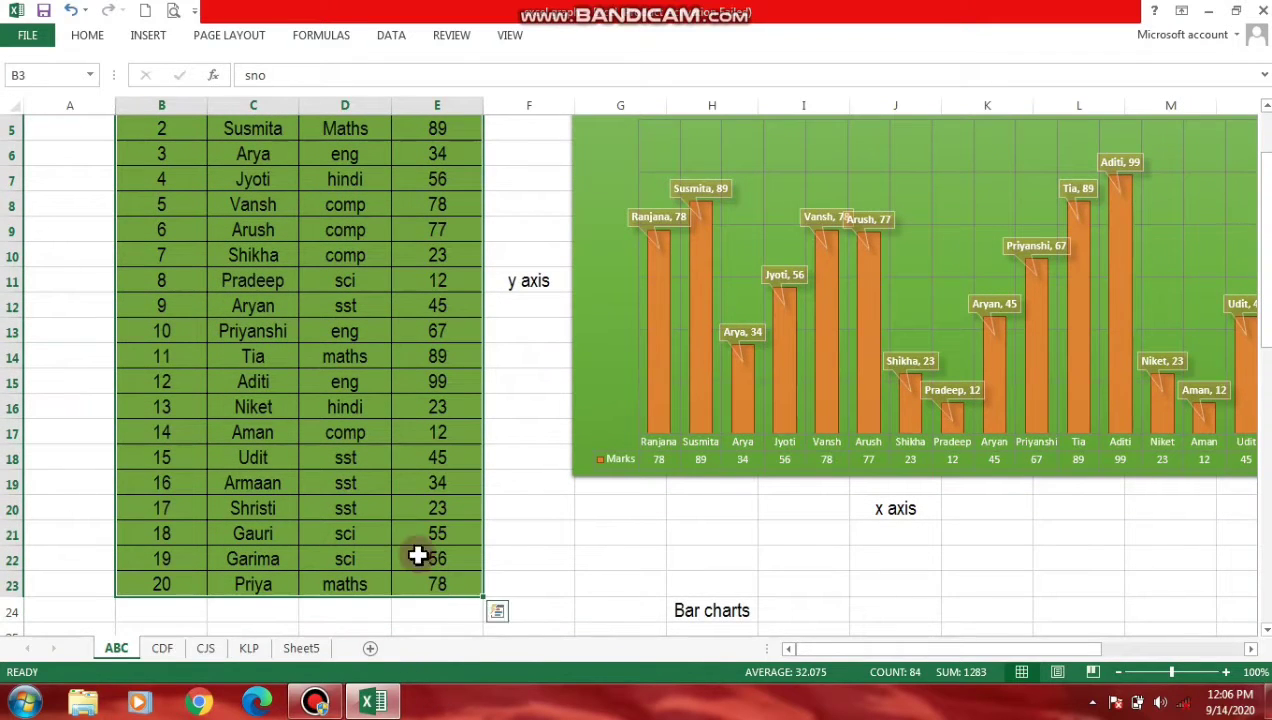
pyautogui.click(148, 35)
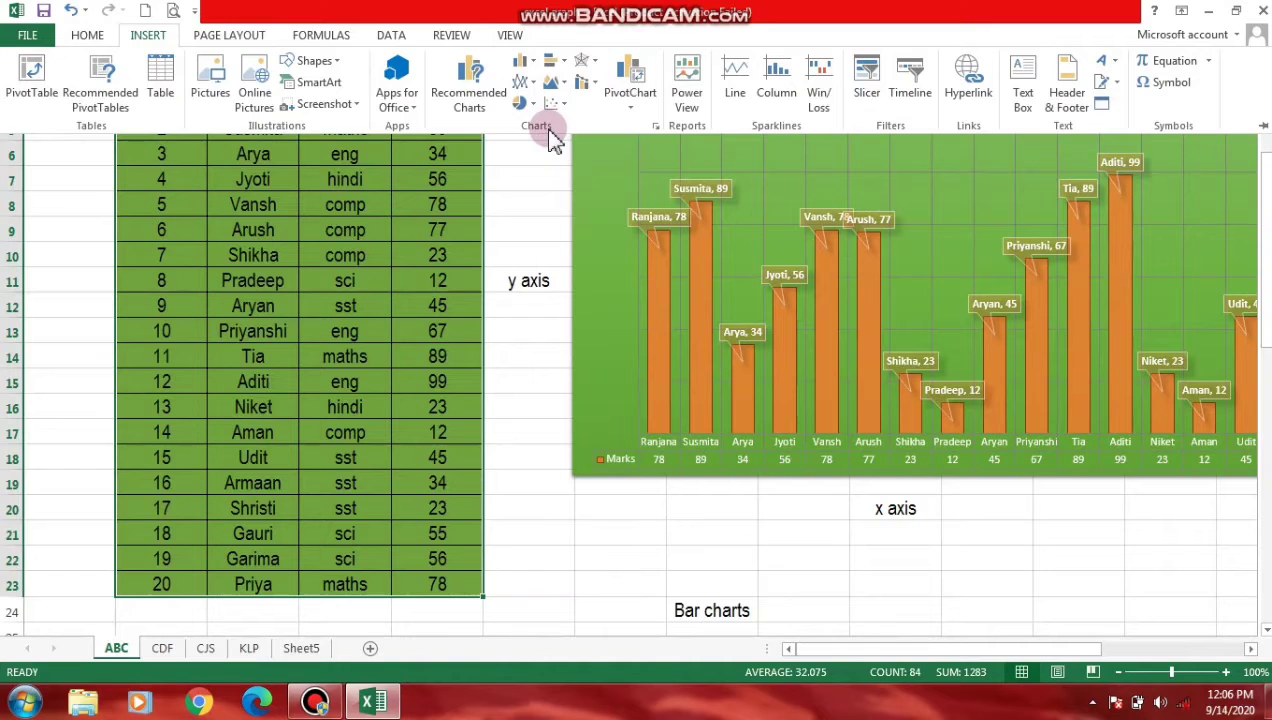
pyautogui.click(488, 92)
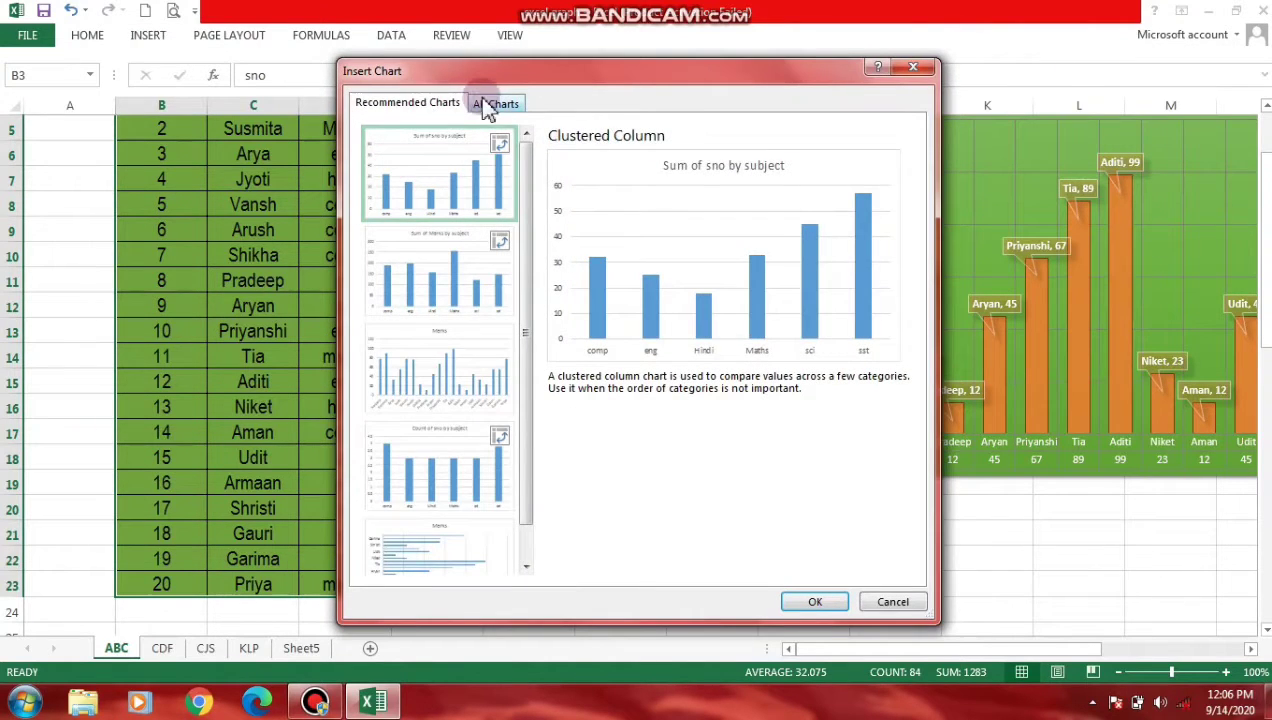
pyautogui.click(488, 106)
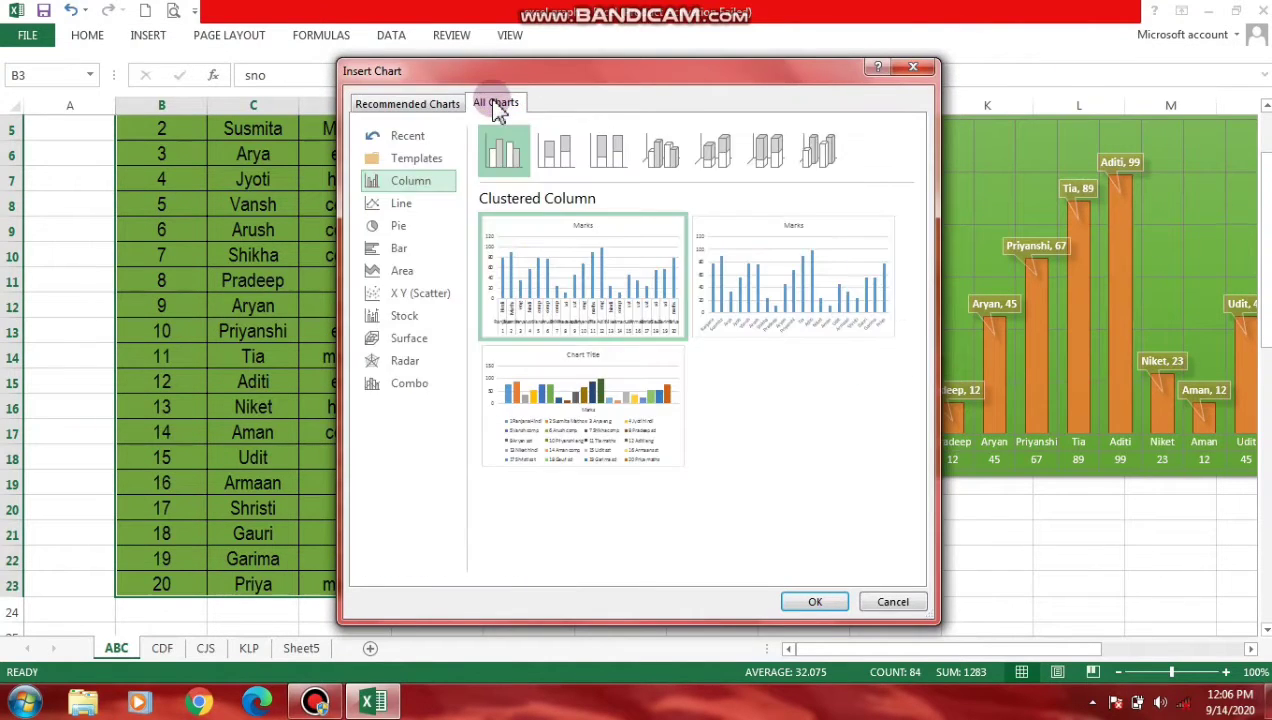
pyautogui.click(404, 273)
pyautogui.moveTo(750, 300)
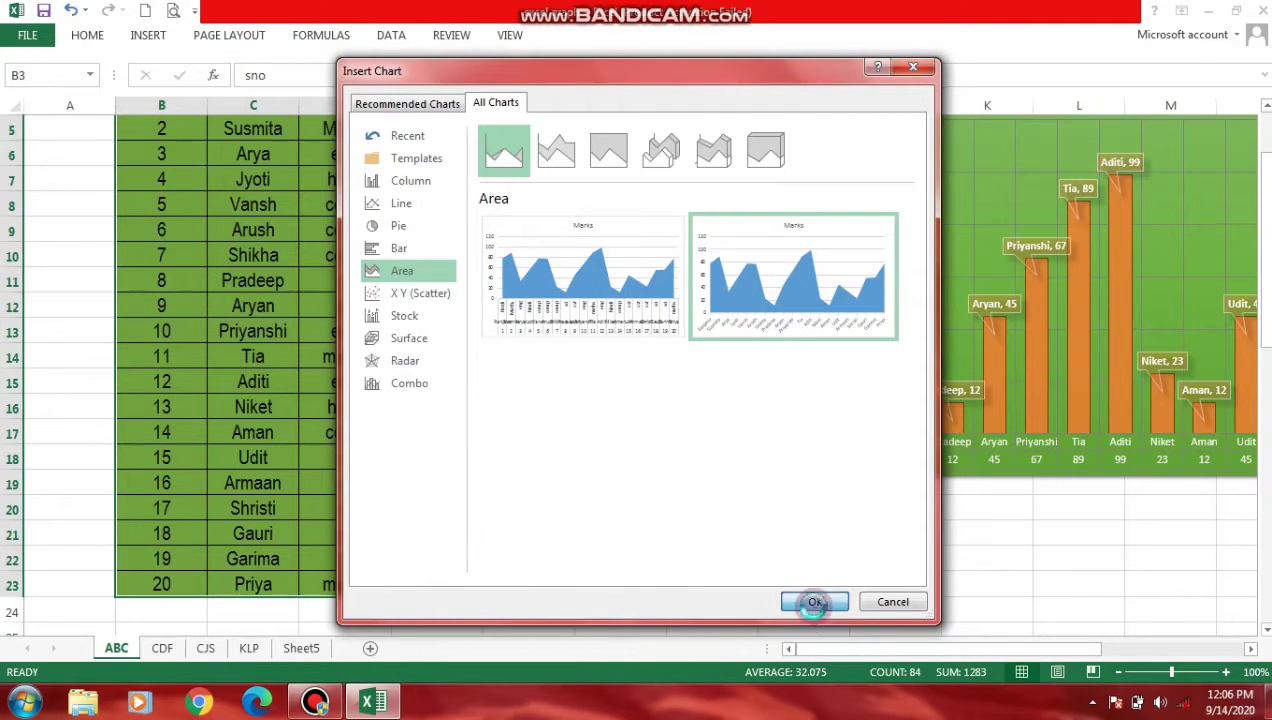
pyautogui.click(815, 601)
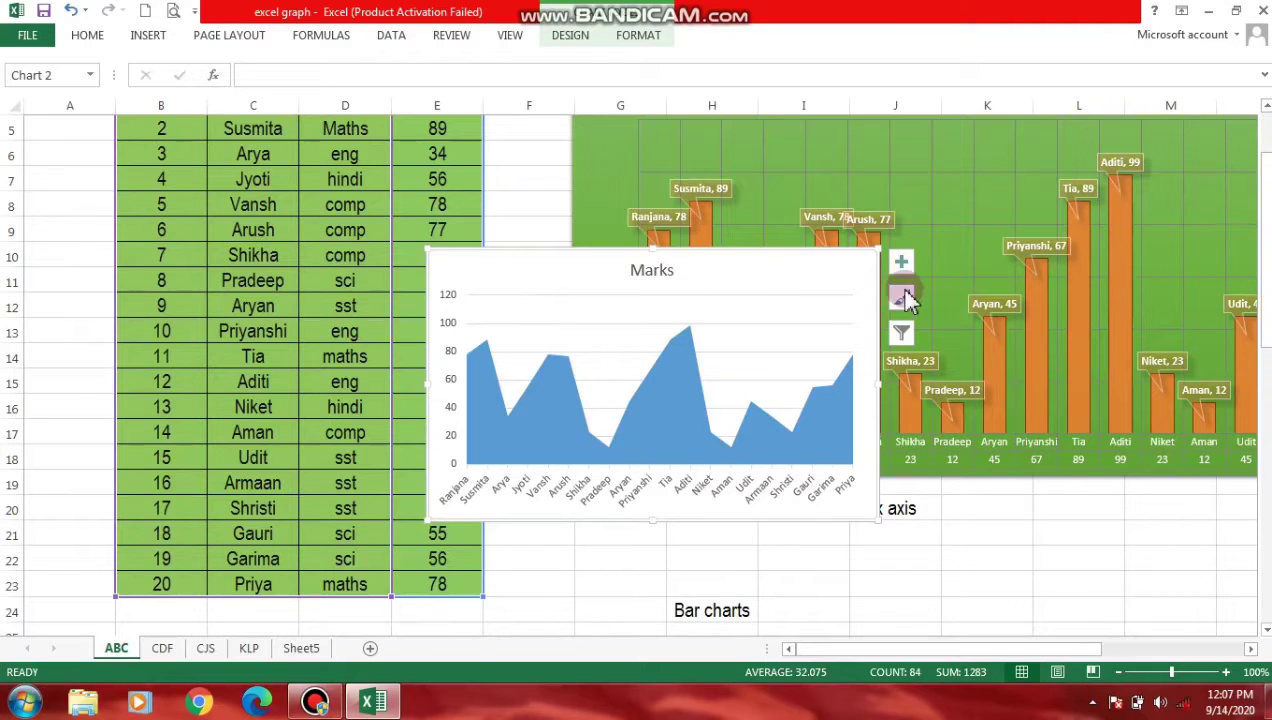
# - Move the Marks area chart up beneath the 3-D bar chart around row 51
pyautogui.moveTo(789, 264); pyautogui.dragTo(621, 483)
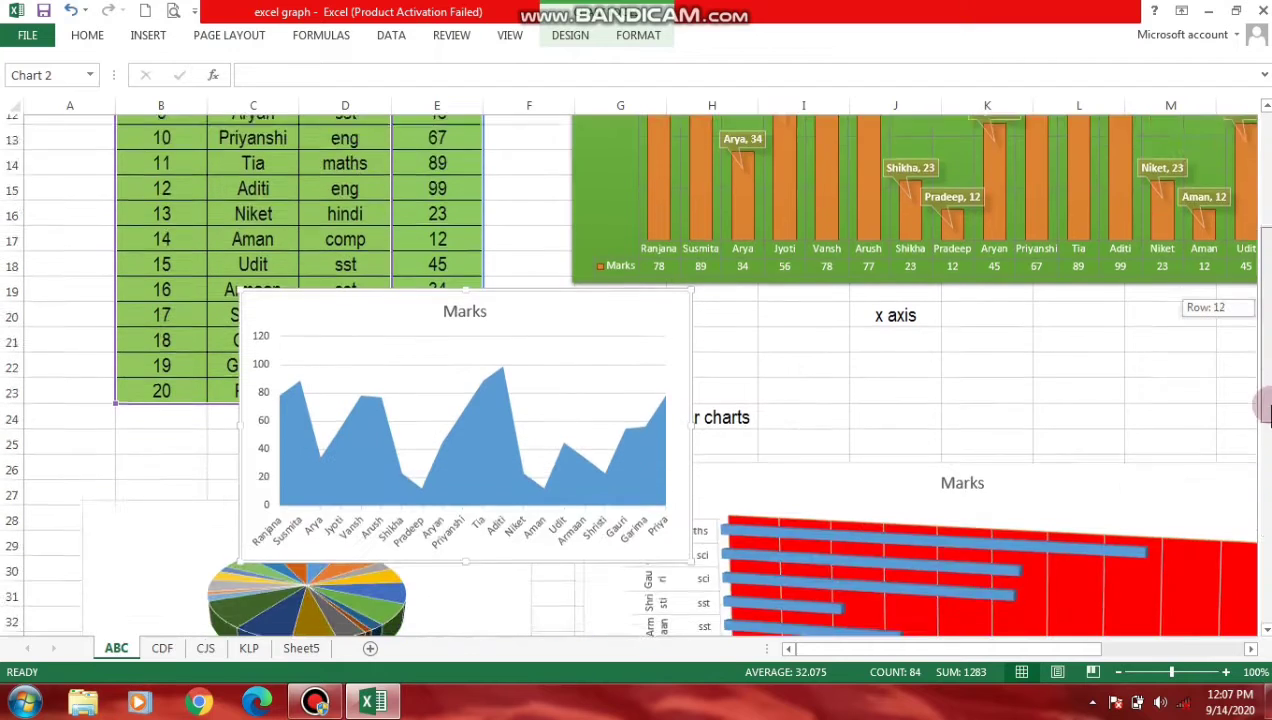
pyautogui.moveTo(1266, 318); pyautogui.dragTo(1264, 430)
pyautogui.moveTo(672, 182)
pyautogui.mouseDown()
pyautogui.moveTo(533, 365)
pyautogui.moveTo(497, 553)
pyautogui.mouseUp()
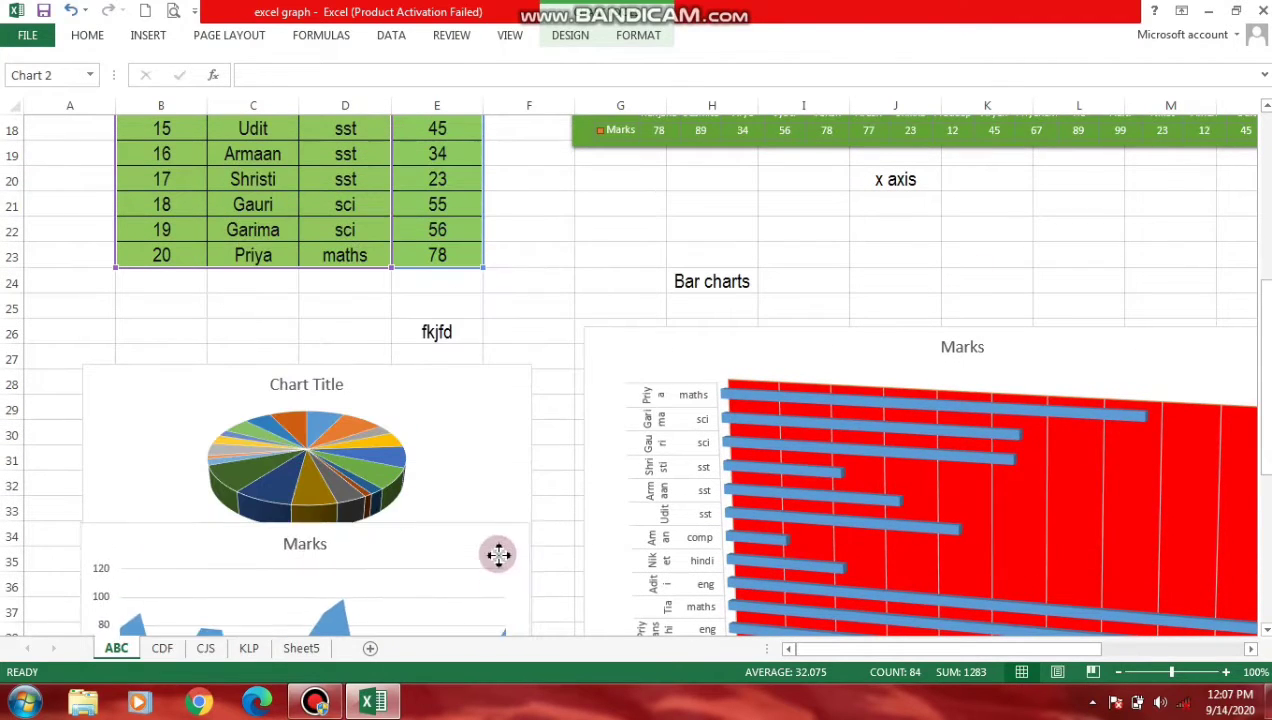
pyautogui.moveTo(1266, 424); pyautogui.dragTo(991, 412)
pyautogui.moveTo(470, 198); pyautogui.dragTo(955, 612)
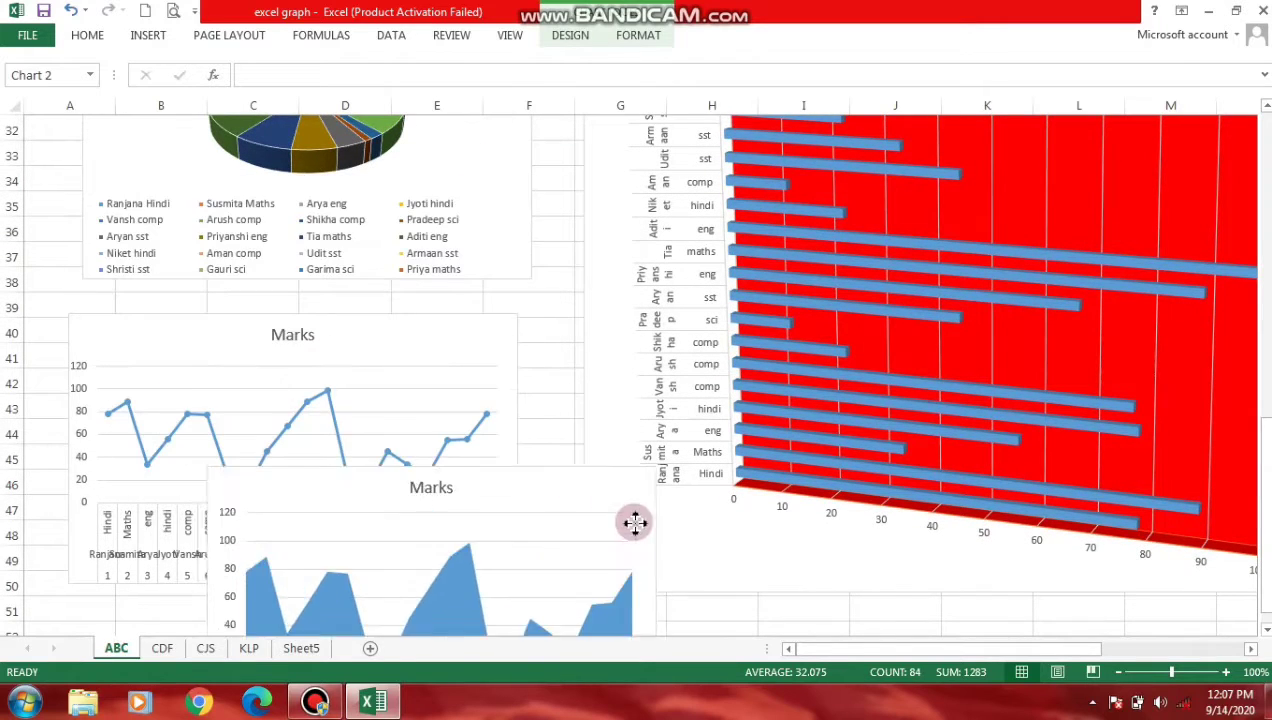
pyautogui.click(1265, 567)
pyautogui.moveTo(966, 622); pyautogui.dragTo(988, 514)
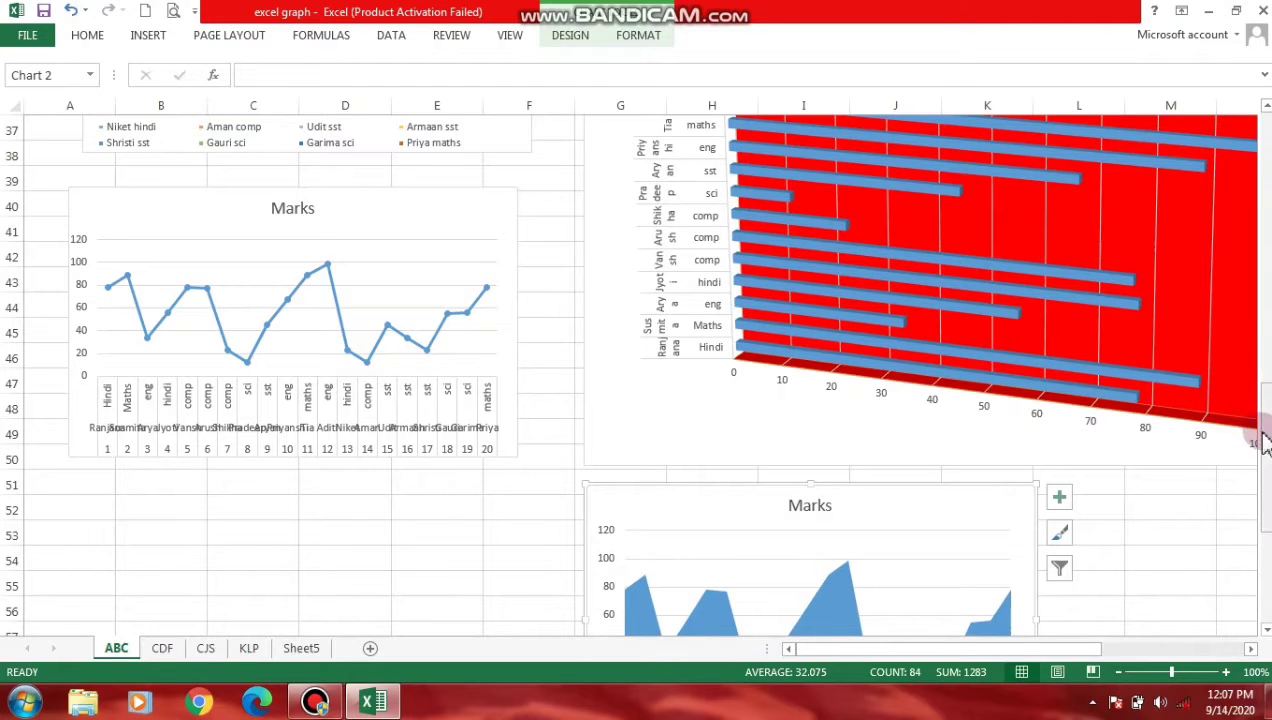
pyautogui.moveTo(1265, 480); pyautogui.dragTo(1264, 600)
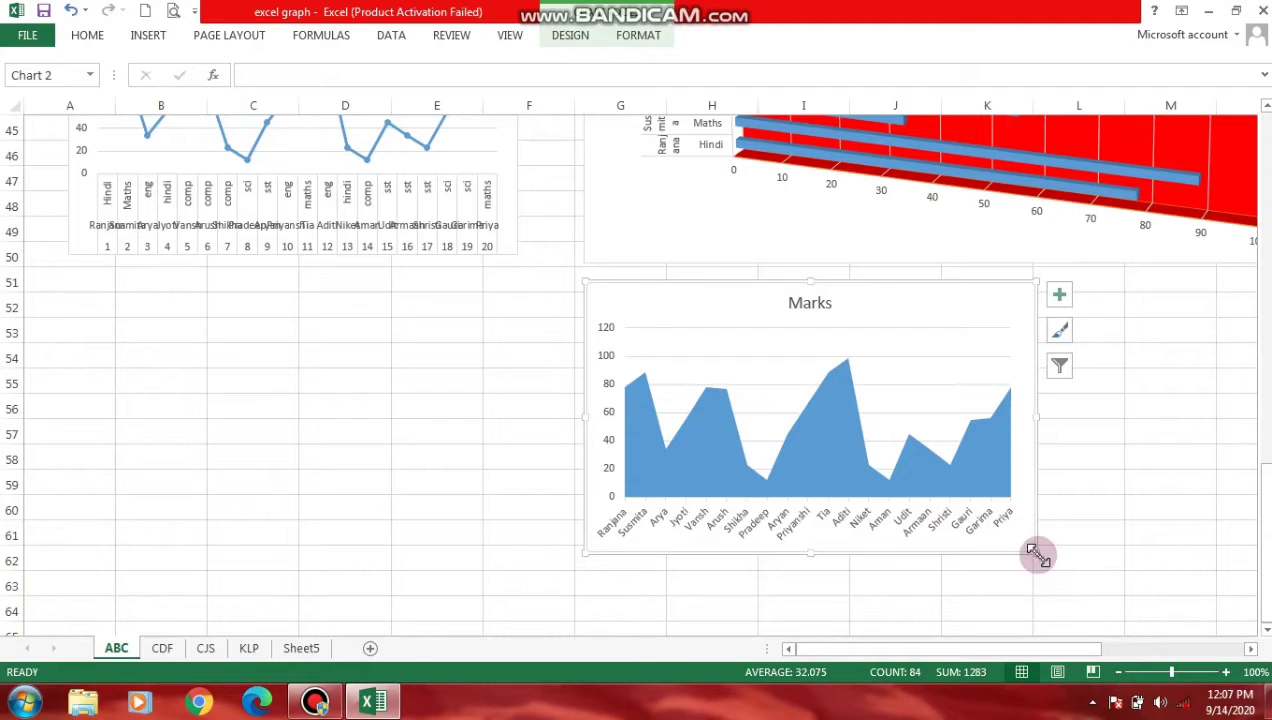
# - Widen the area chart to the right and select cell I63 for its label
pyautogui.click(1072, 561)
pyautogui.click(866, 488)
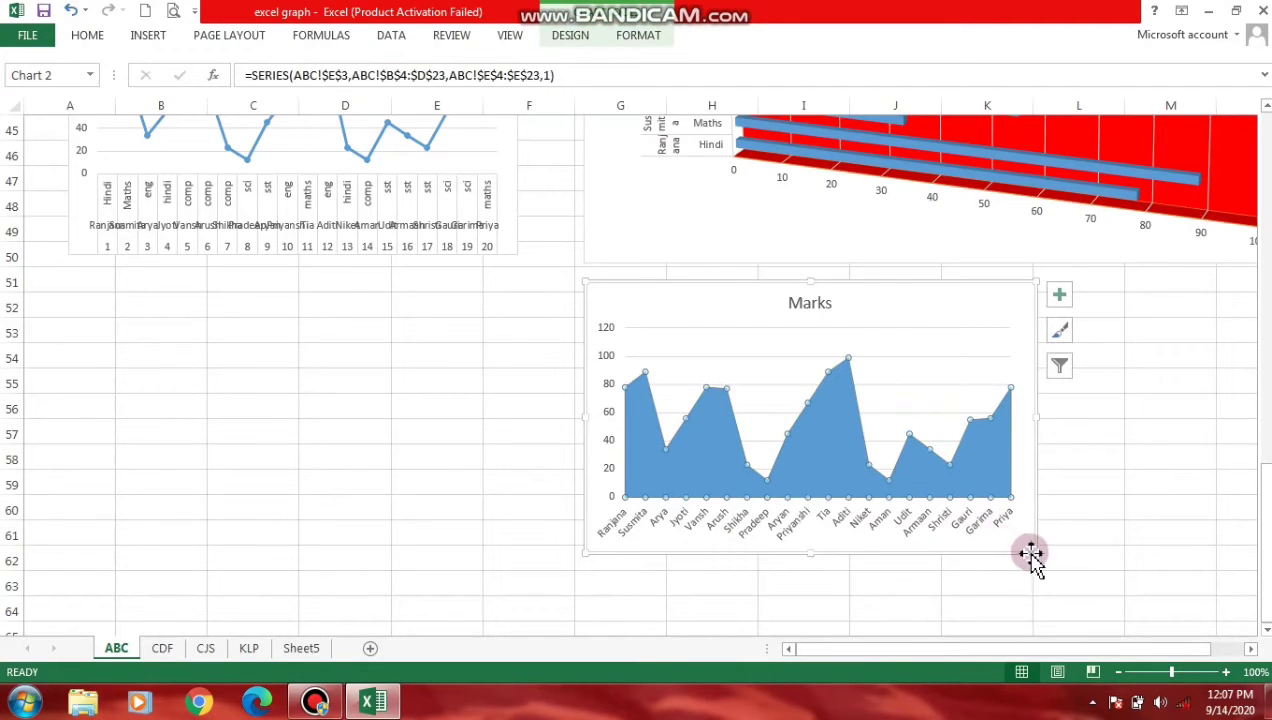
pyautogui.moveTo(1031, 553); pyautogui.dragTo(1119, 563)
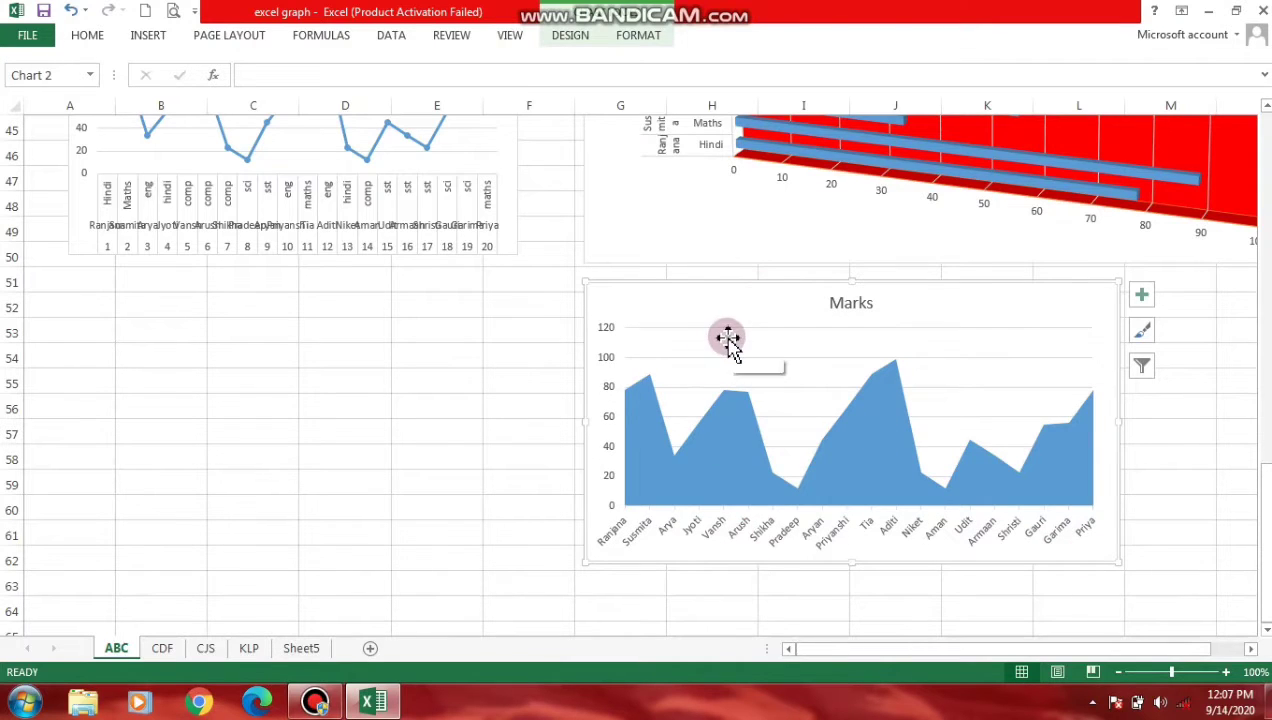
pyautogui.click(787, 585)
pyautogui.write('Area chart')
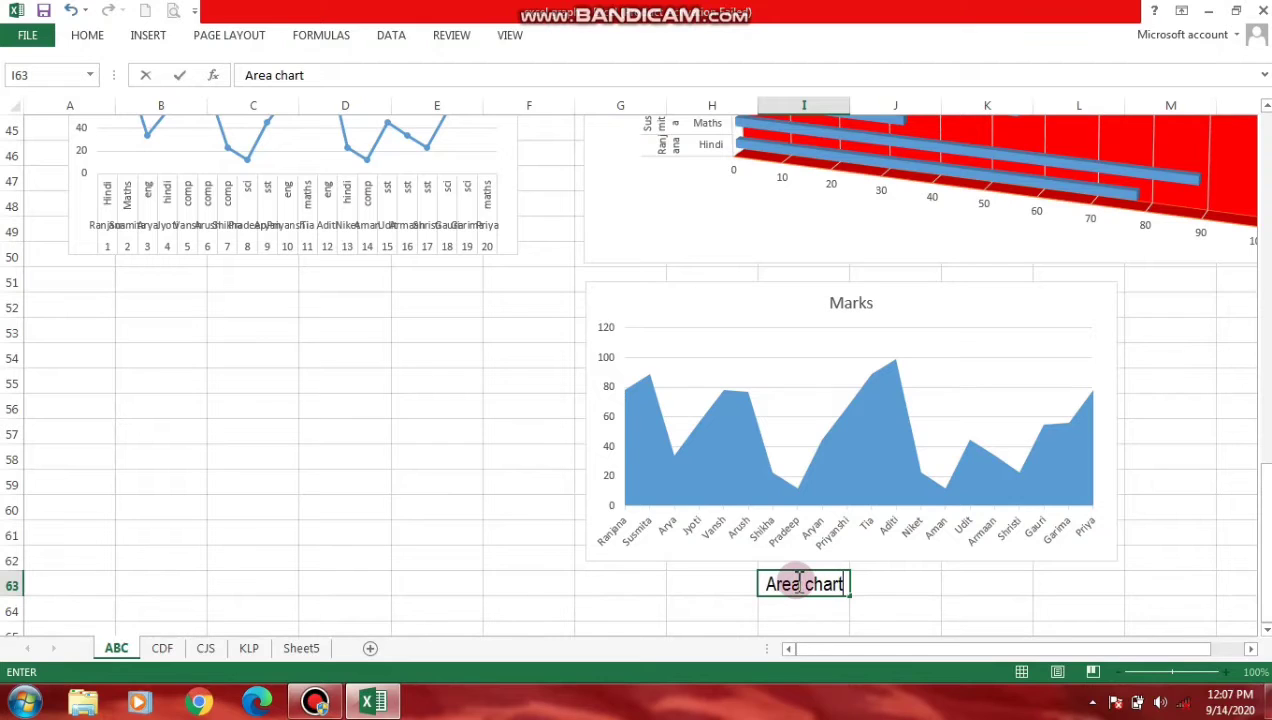
# - Confirm the 'Area chart' label and enter 'Line chart' in cell C51
pyautogui.press('Return')
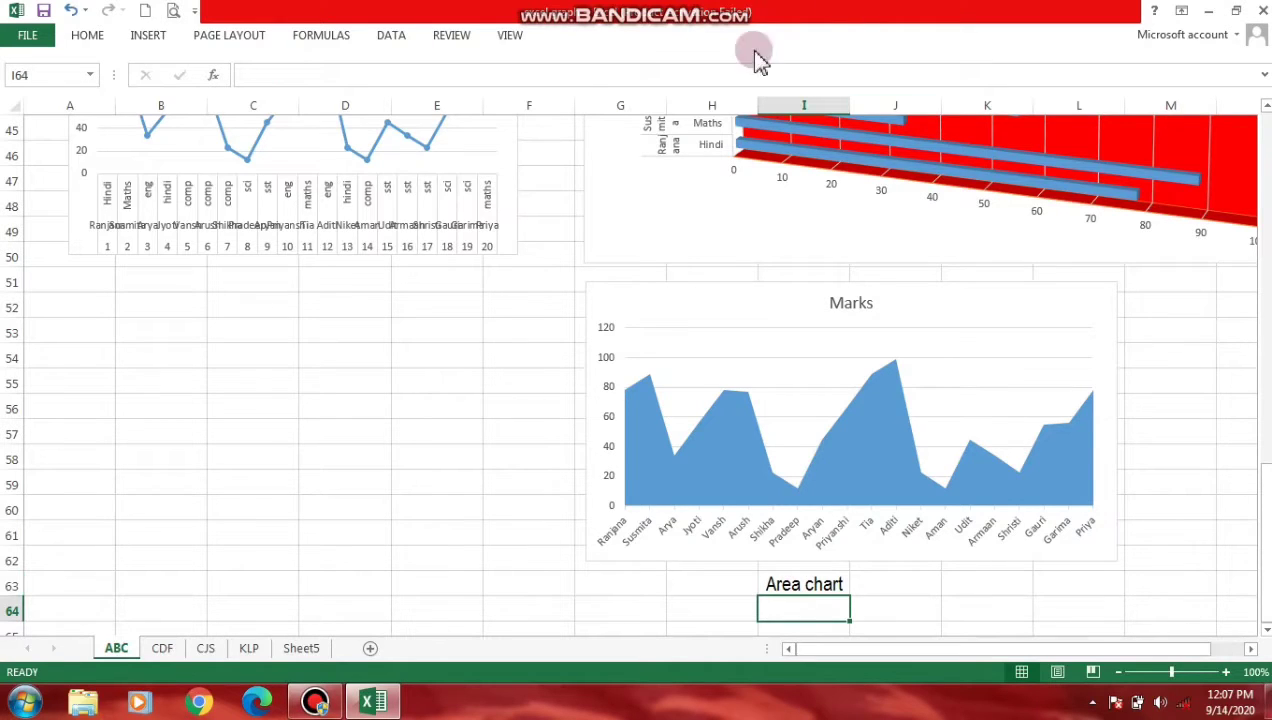
pyautogui.click(251, 291)
pyautogui.write('Line chart')
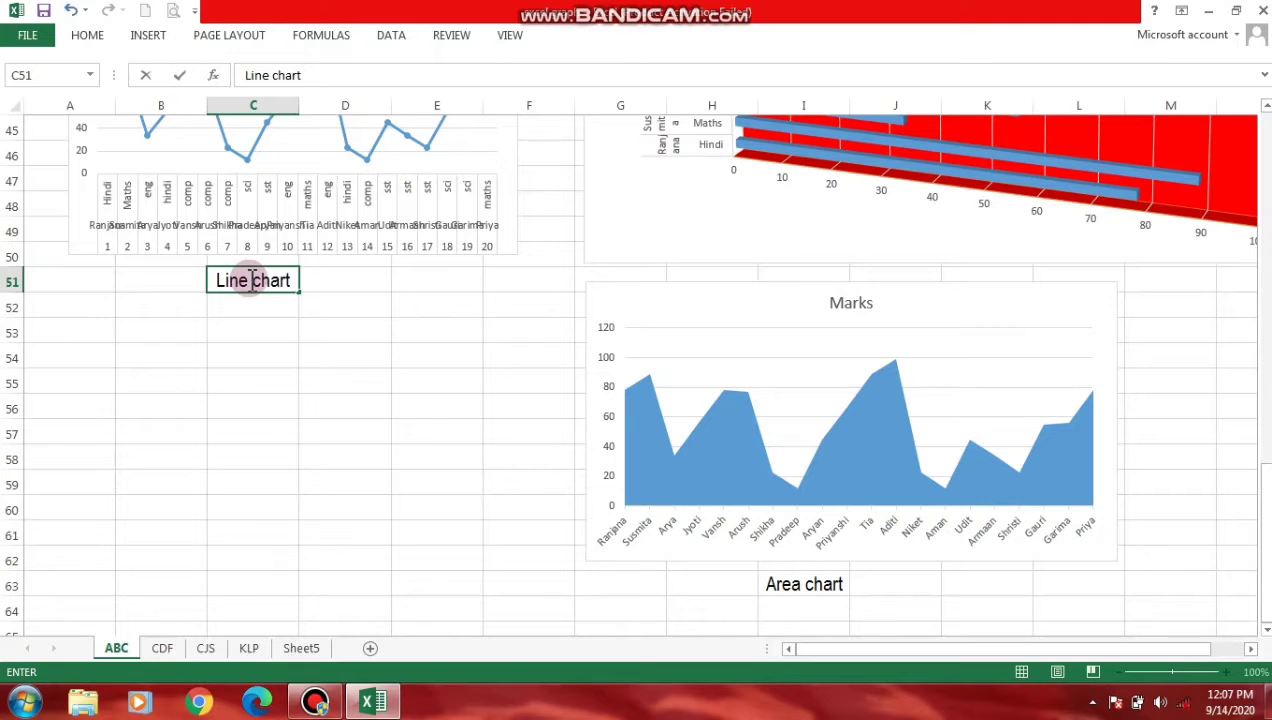
pyautogui.press('Return')
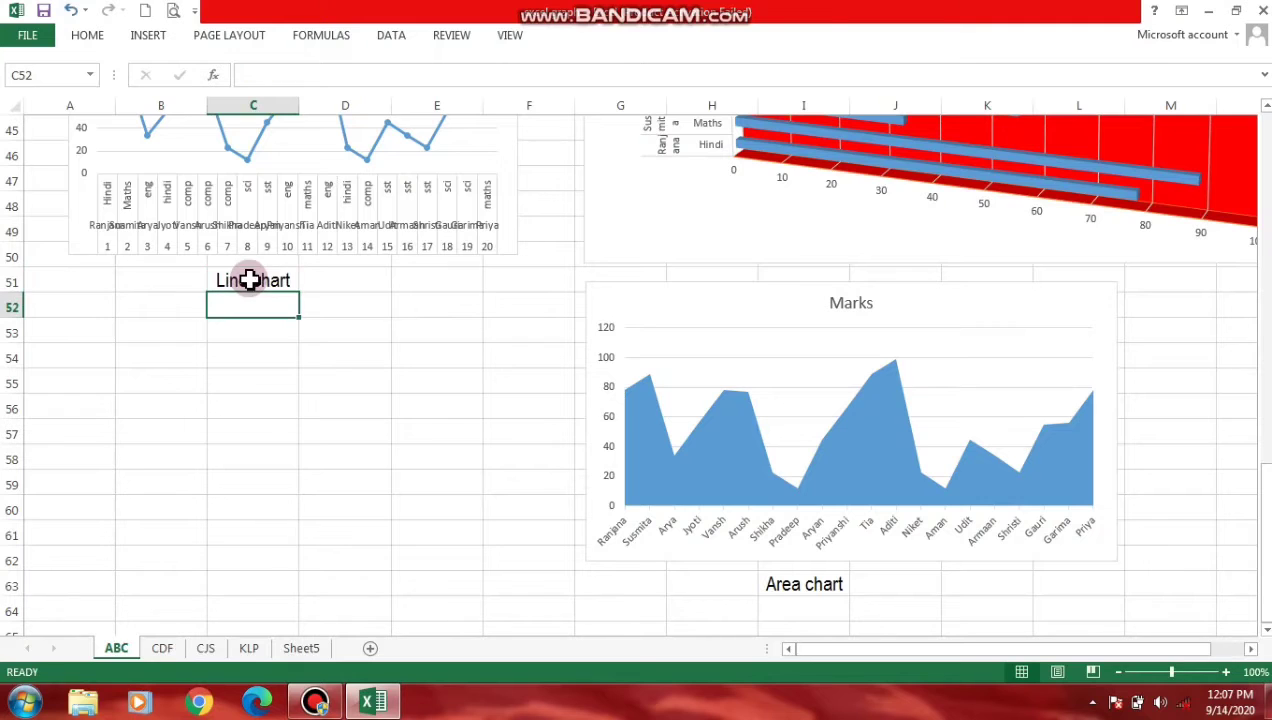
# - Move the Marks line chart up and left and enlarge it from its corner
pyautogui.scroll(4, 292, 455)
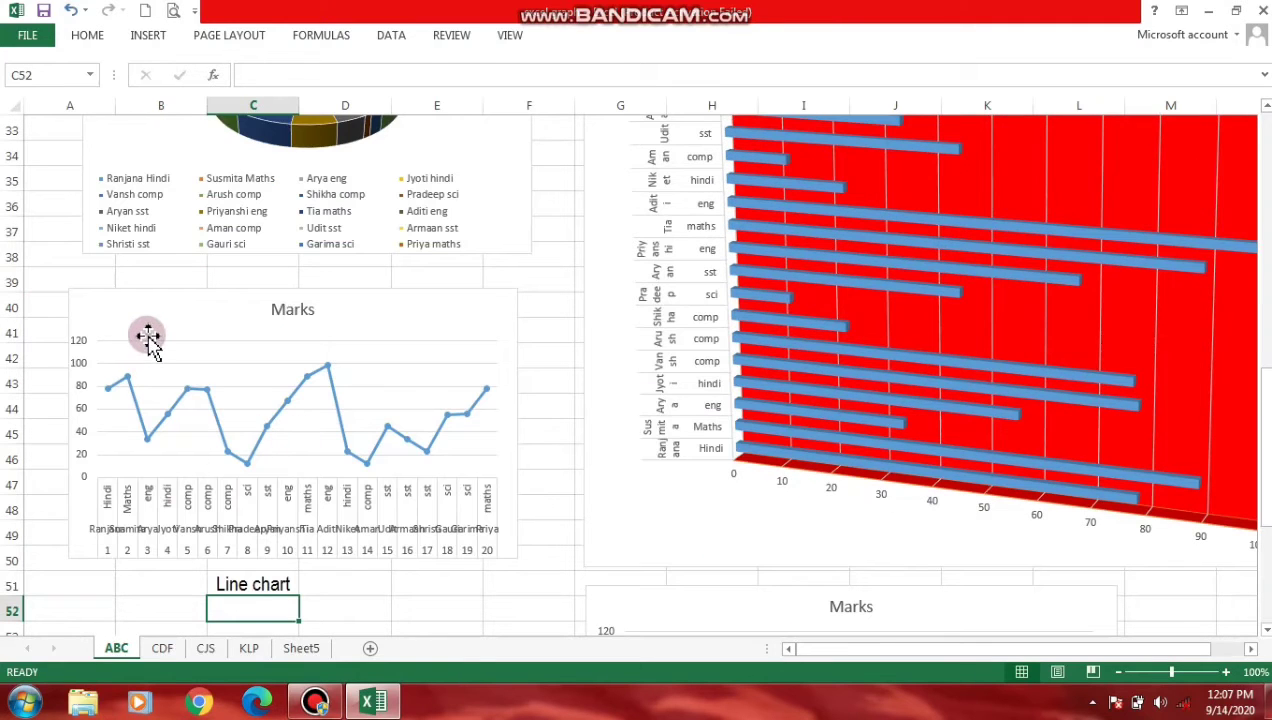
pyautogui.moveTo(147, 338); pyautogui.dragTo(102, 314)
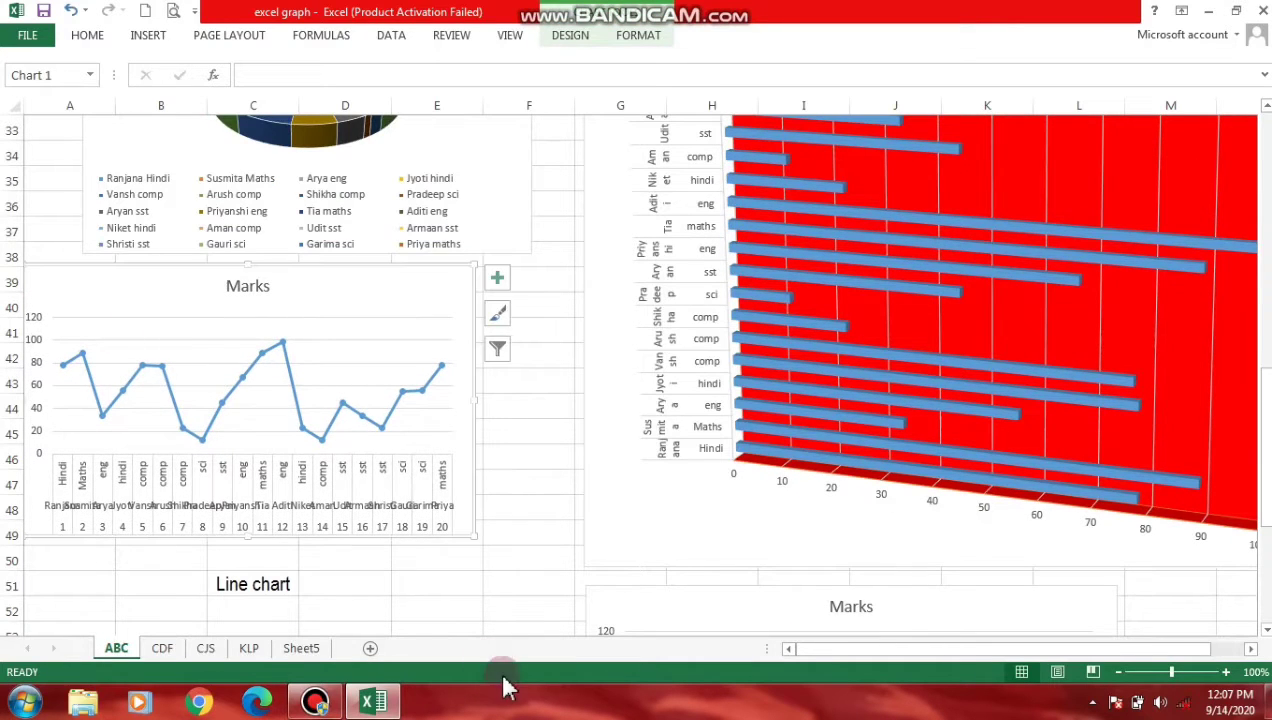
pyautogui.moveTo(473, 537)
pyautogui.mouseDown()
pyautogui.moveTo(538, 601)
pyautogui.moveTo(560, 600)
pyautogui.mouseUp()
# - Add the label 'Line Chart' in cell C53 just below the enlarged chart
pyautogui.scroll(-2, 530, 590)
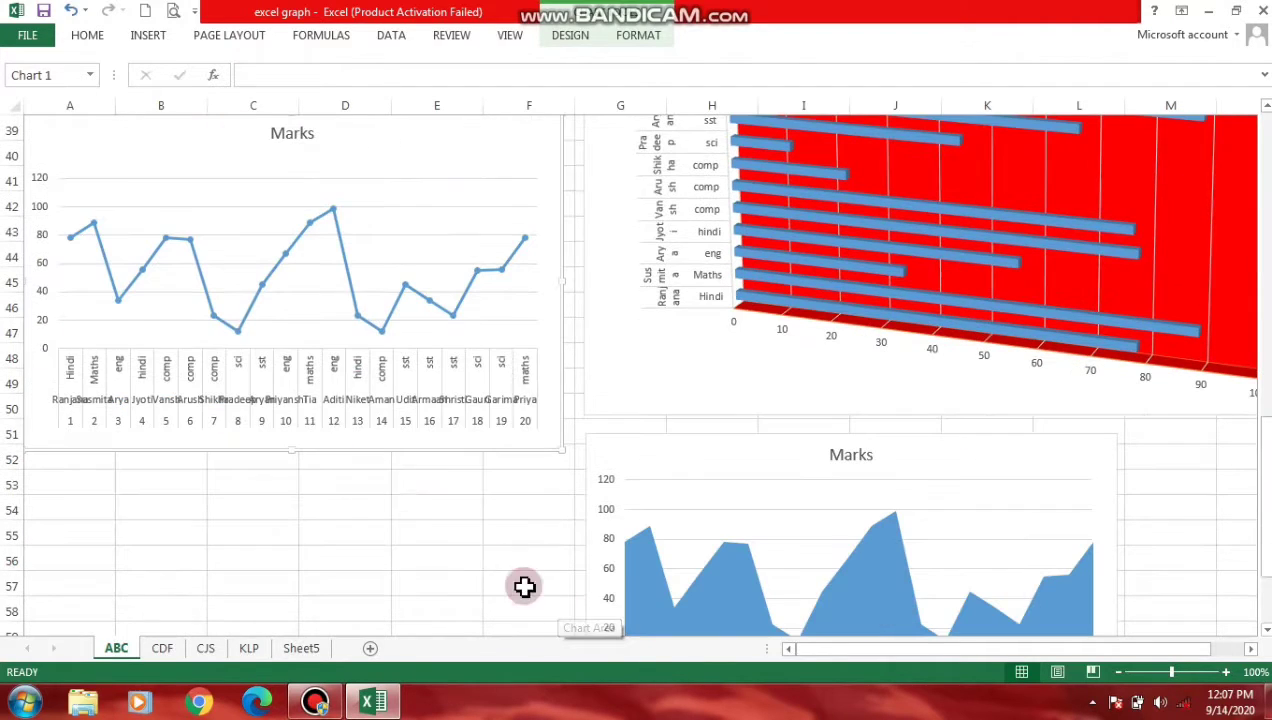
pyautogui.click(245, 485)
pyautogui.write('Line Chart')
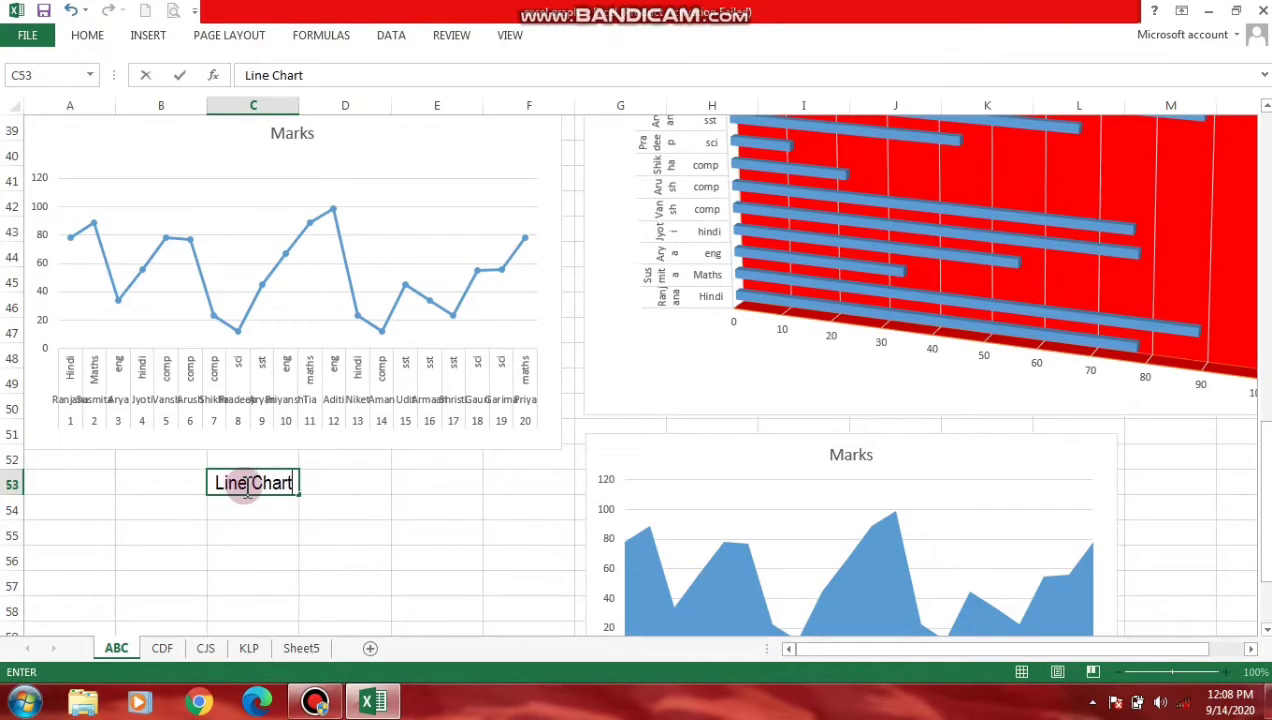
pyautogui.press('Return')
pyautogui.scroll(4, 230, 240)
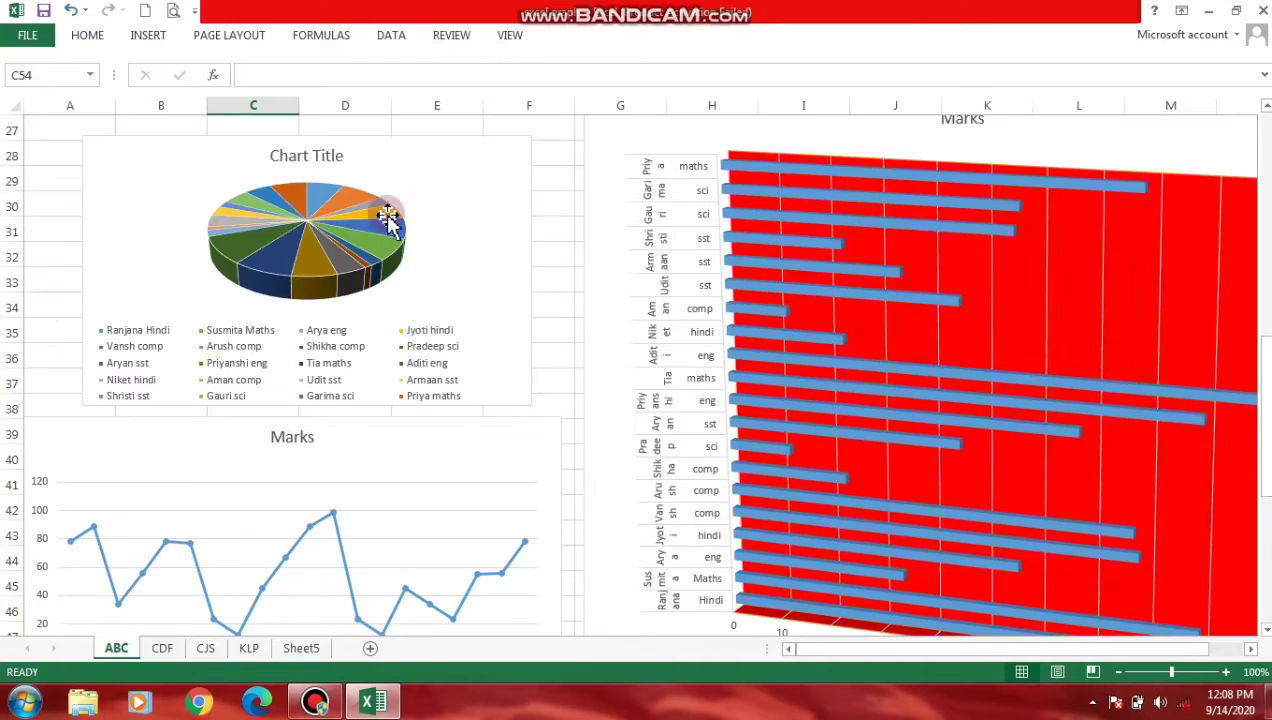
pyautogui.scroll(-5, 580, 240)
pyautogui.scroll(-1, 581, 240)
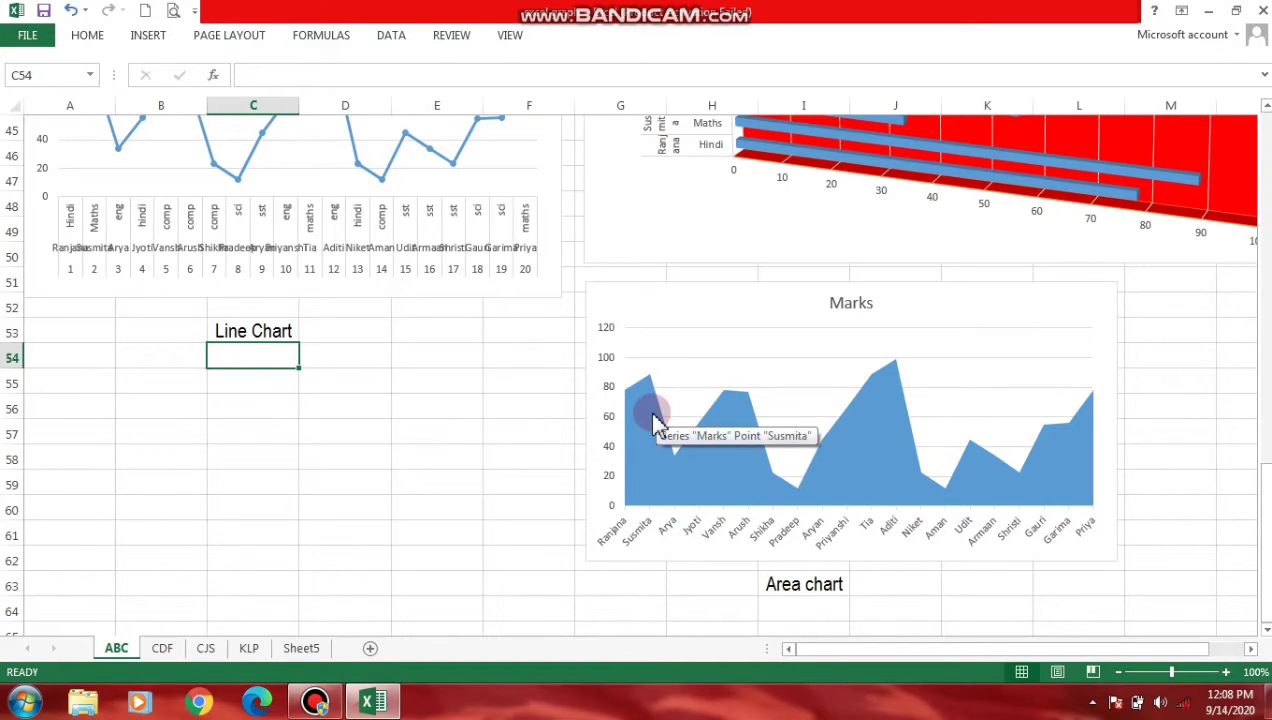
pyautogui.scroll(7, 670, 455)
pyautogui.scroll(8, 690, 335)
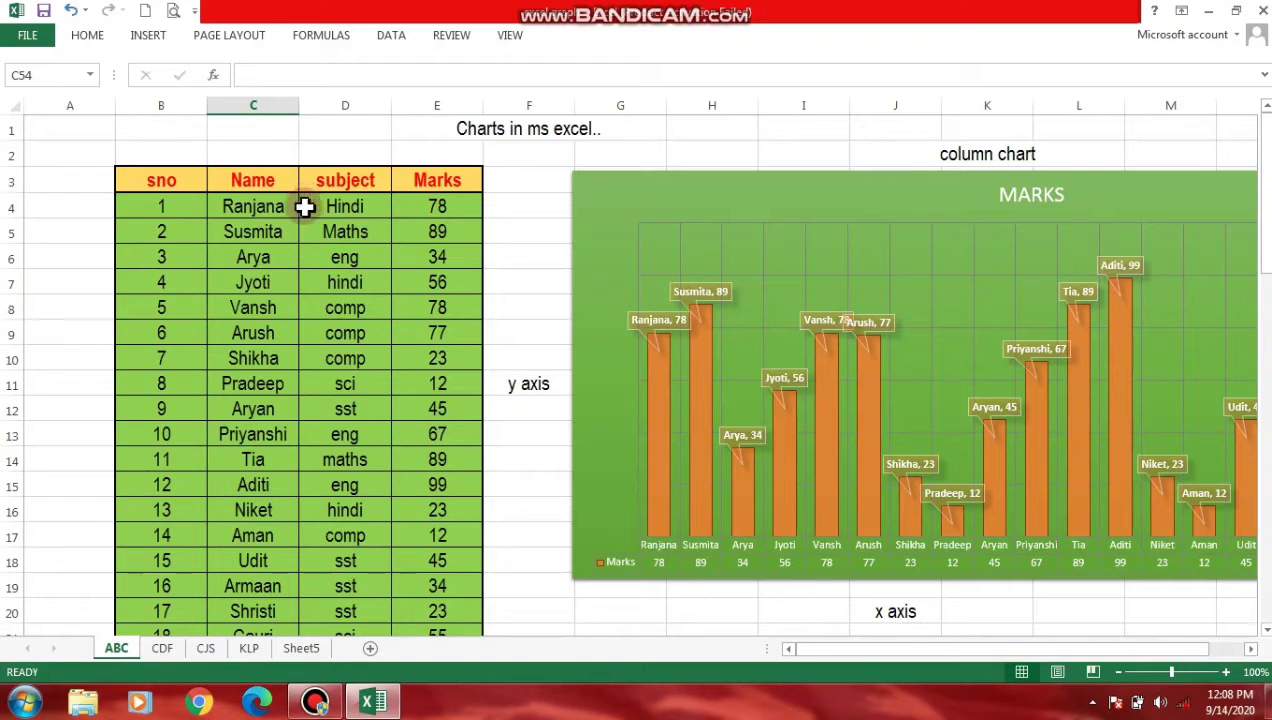
pyautogui.scroll(-3, 483, 307)
pyautogui.scroll(-9, 483, 310)
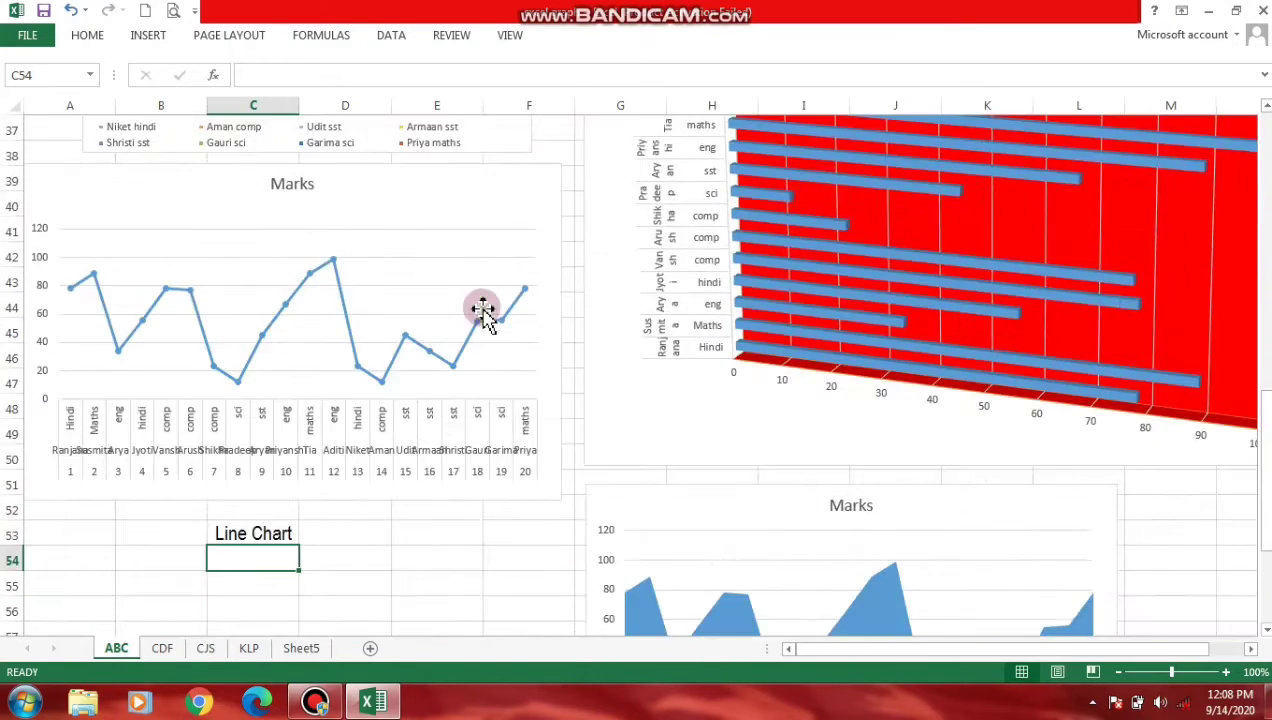
pyautogui.scroll(-4, 483, 310)
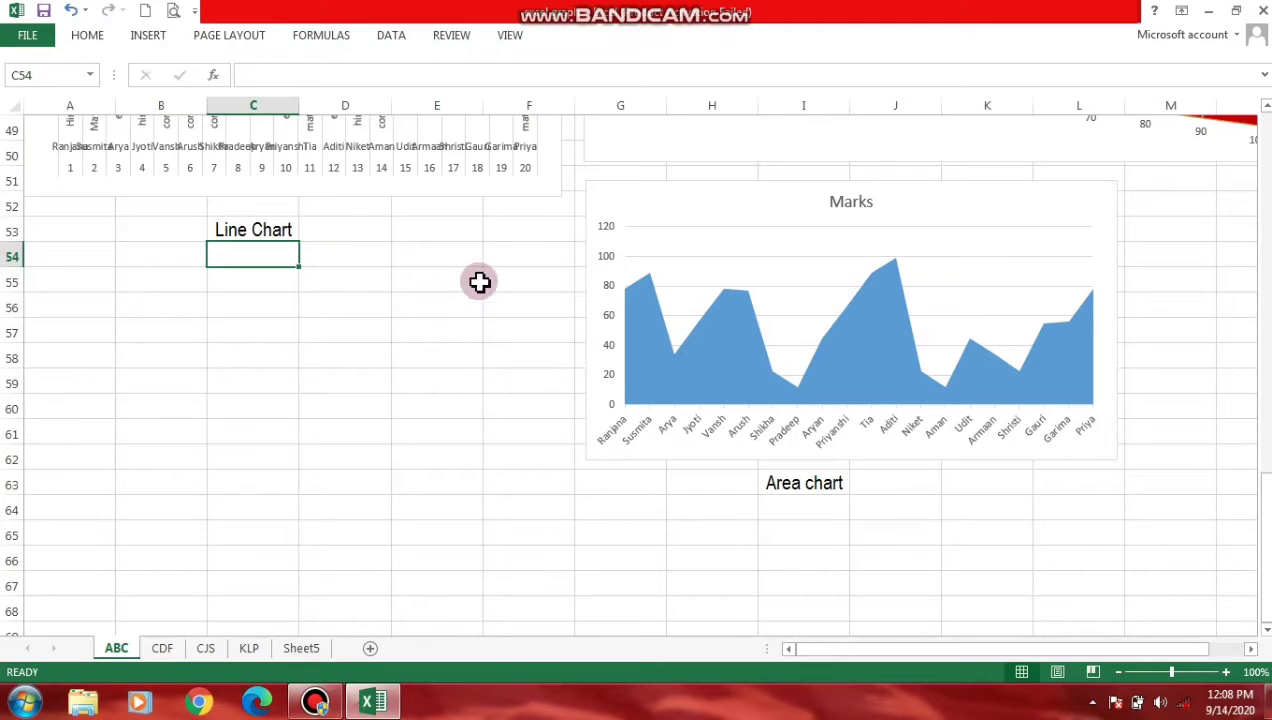
pyautogui.scroll(10, 571, 417)
pyautogui.scroll(5, 491, 420)
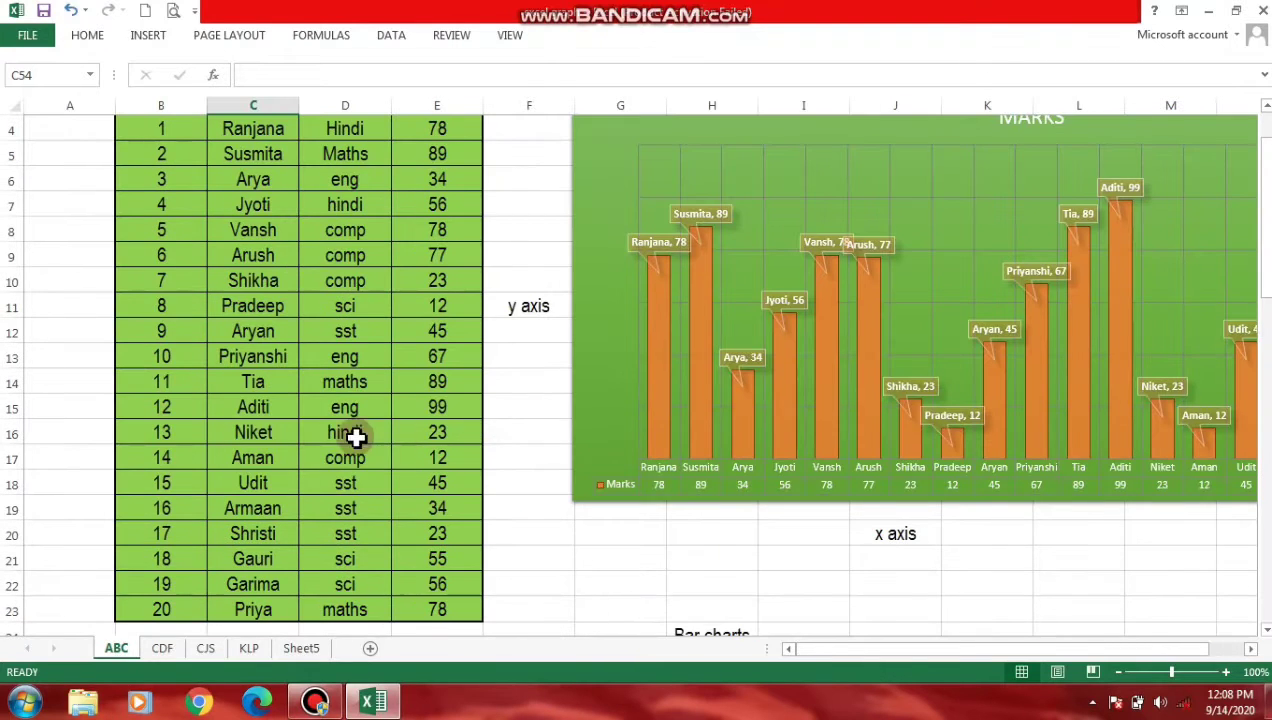
pyautogui.scroll(1, 318, 415)
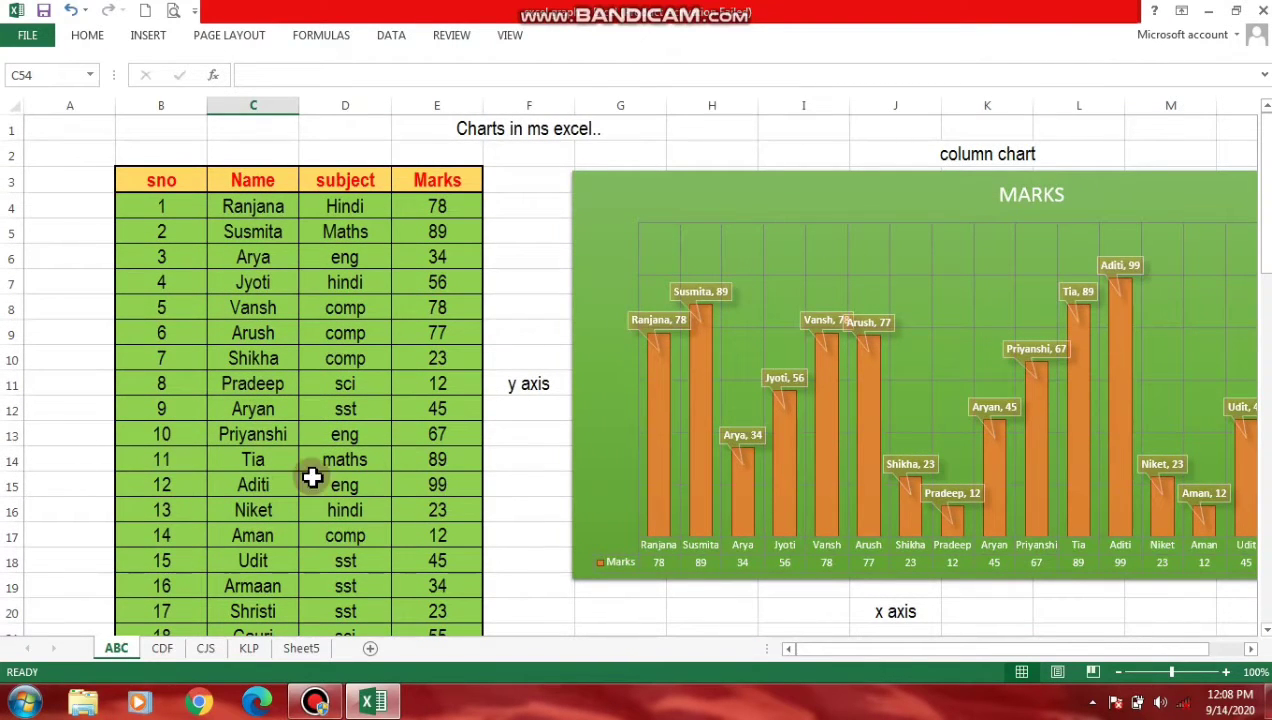
pyautogui.scroll(-6, 483, 440)
pyautogui.scroll(-12, 483, 440)
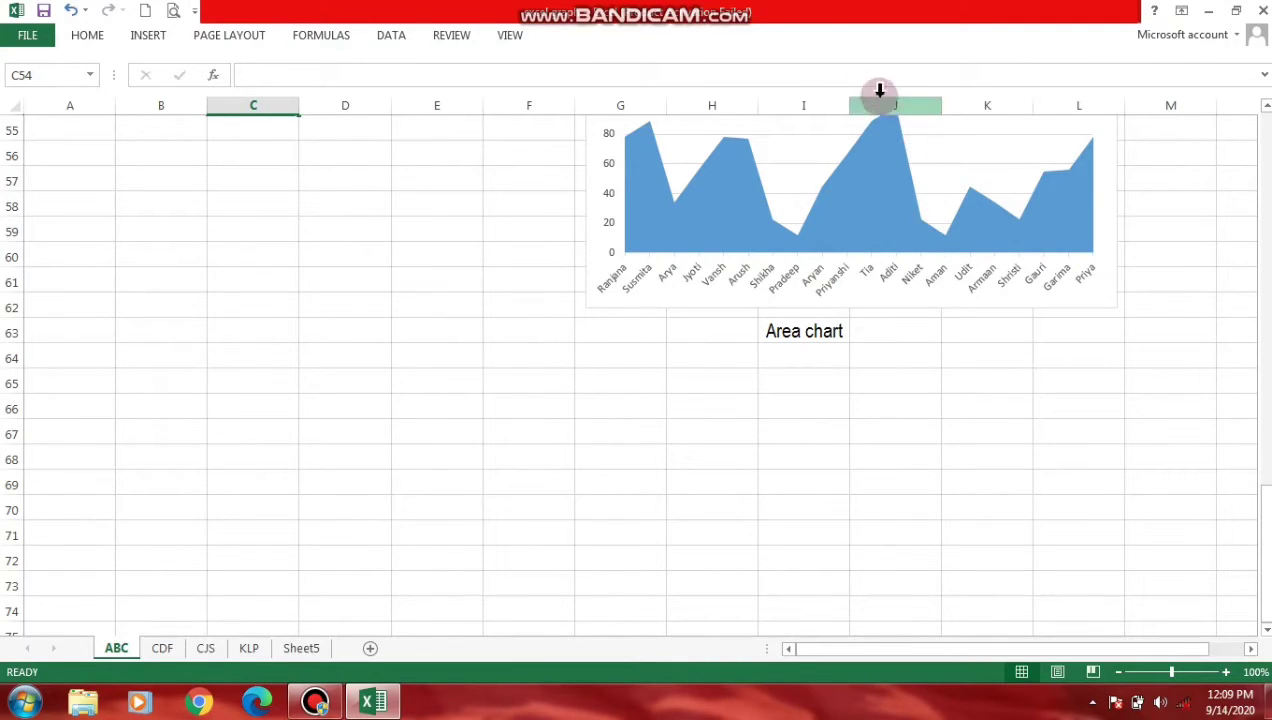
pyautogui.scroll(2, 897, 220)
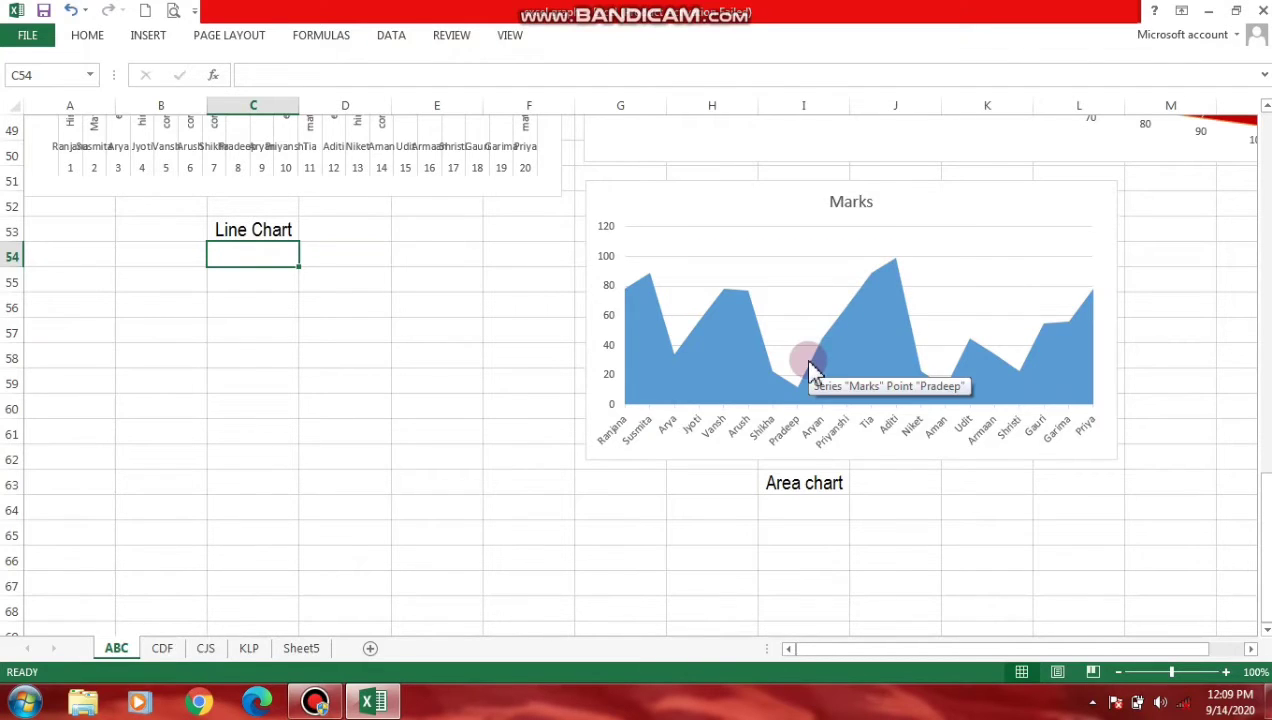
pyautogui.scroll(5, 597, 320)
pyautogui.scroll(6, 597, 320)
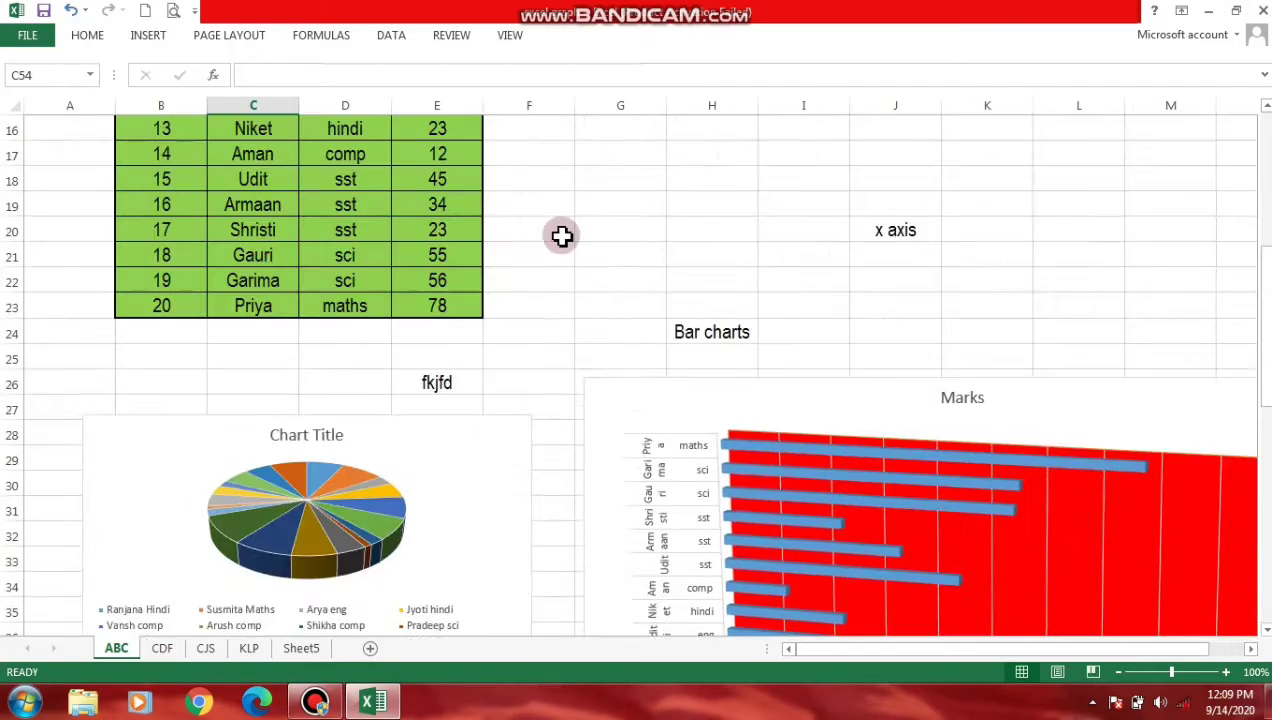
pyautogui.scroll(5, 562, 236)
# - Select B3:E23 and browse the X Y (Scatter) chart types in All Charts
pyautogui.moveTo(151, 176)
pyautogui.mouseDown()
pyautogui.moveTo(408, 687)
pyautogui.moveTo(409, 579)
pyautogui.mouseUp()
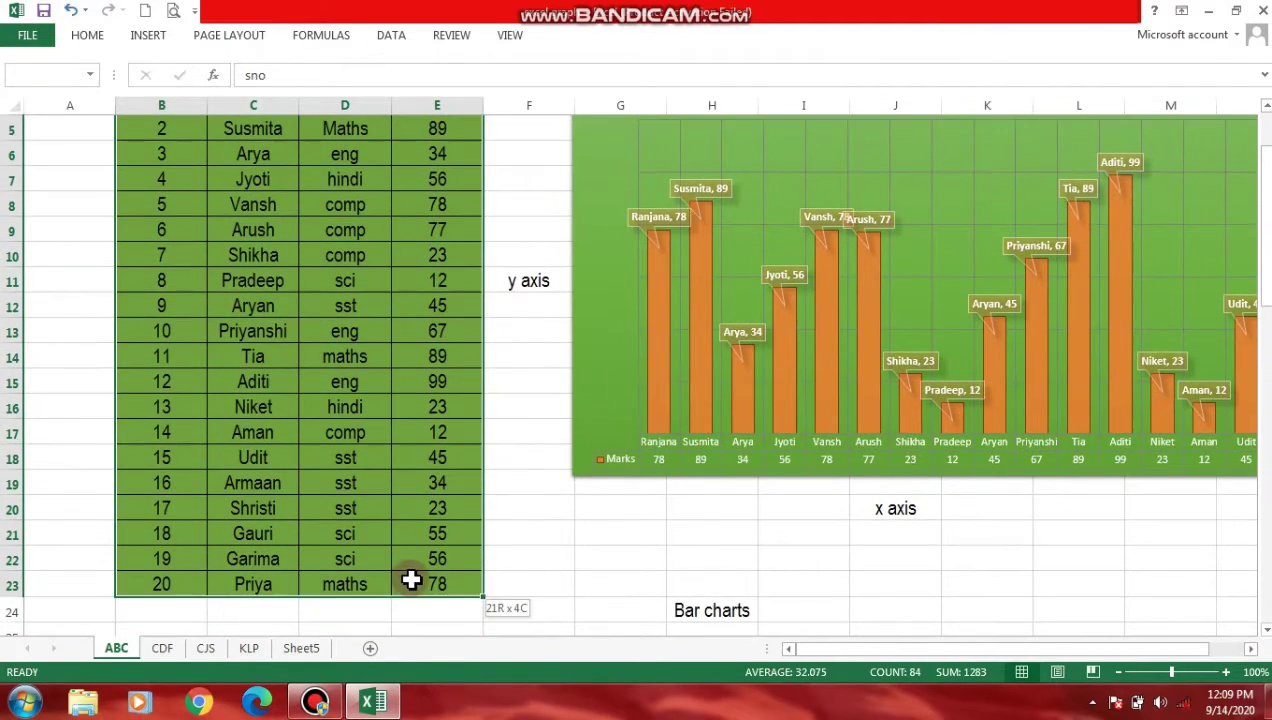
pyautogui.click(148, 36)
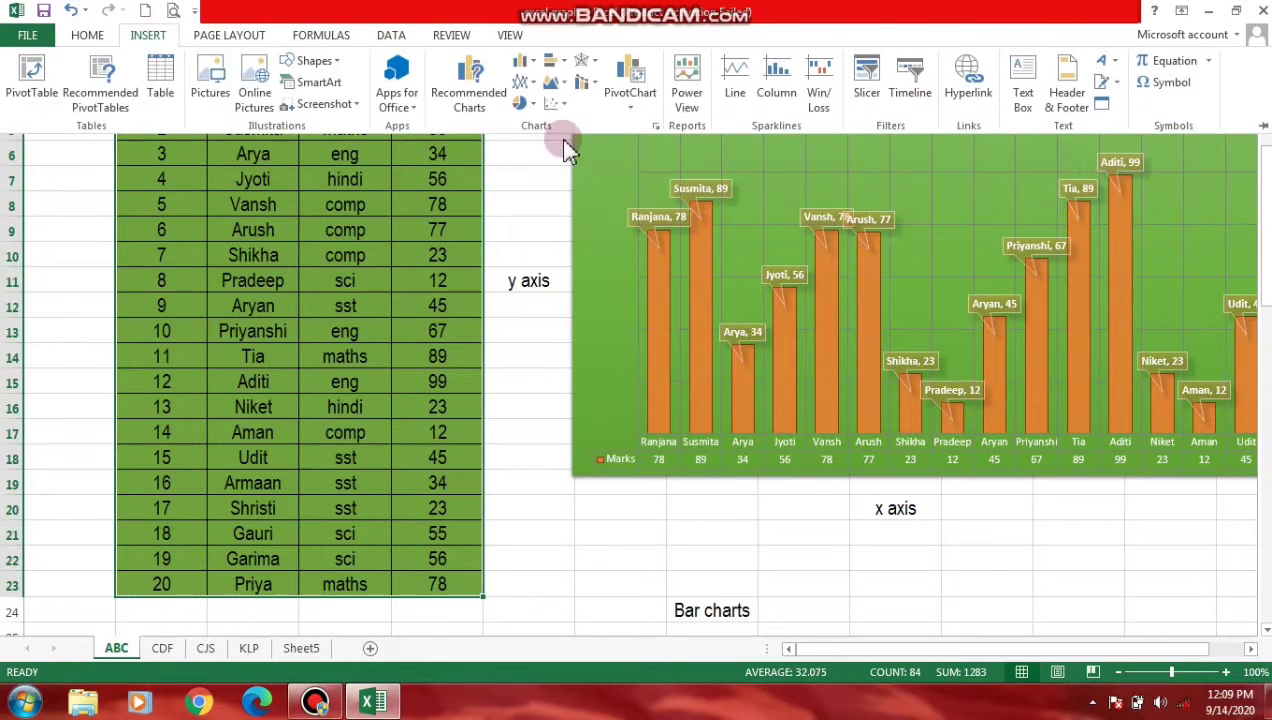
pyautogui.click(452, 112)
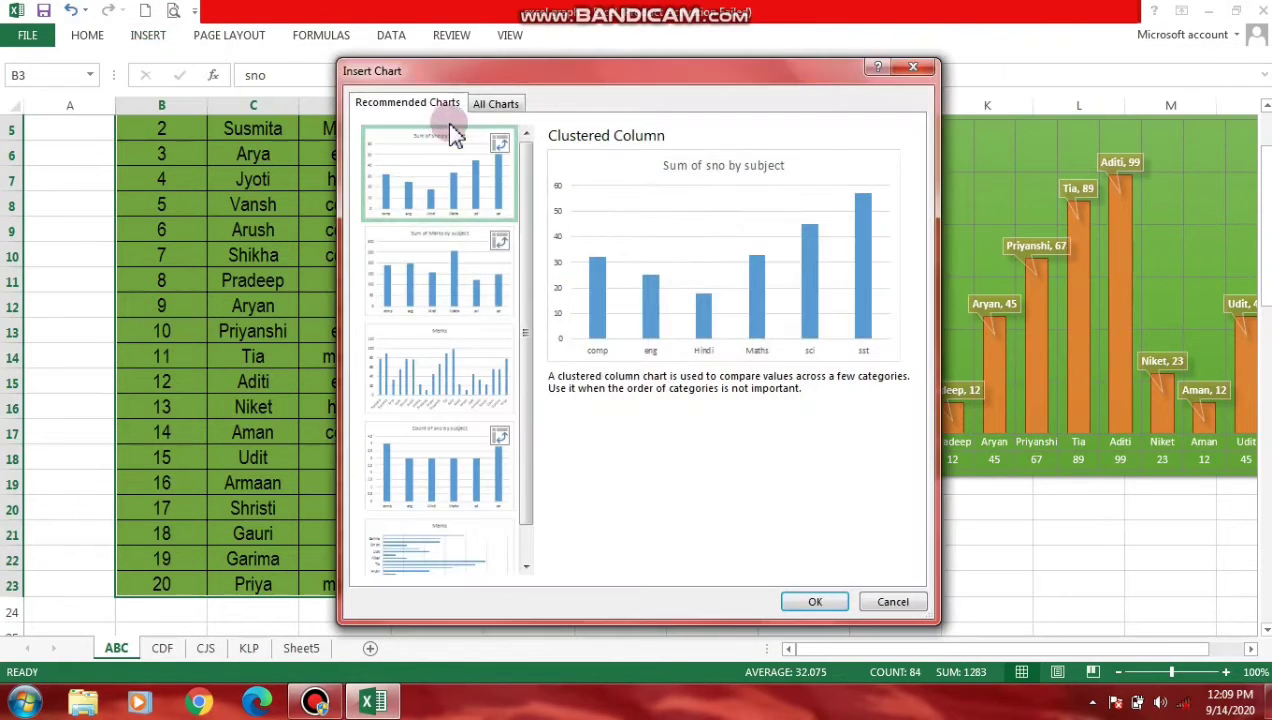
pyautogui.click(513, 107)
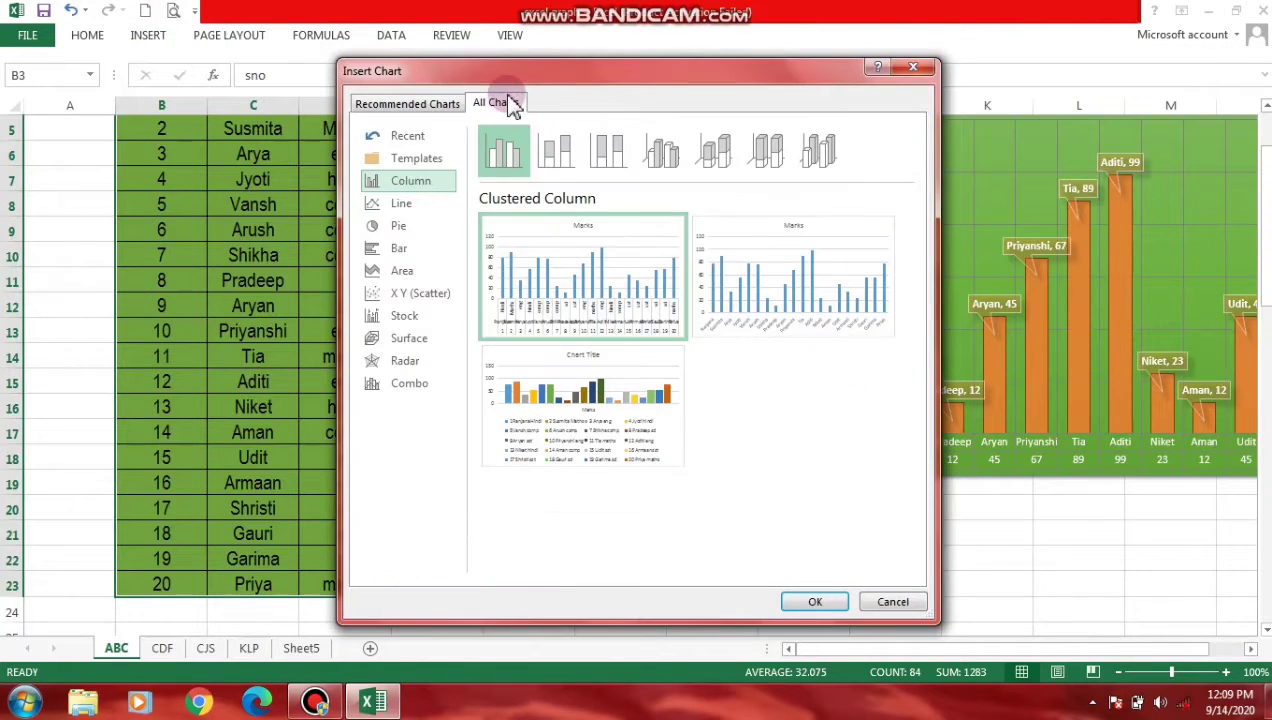
pyautogui.click(438, 293)
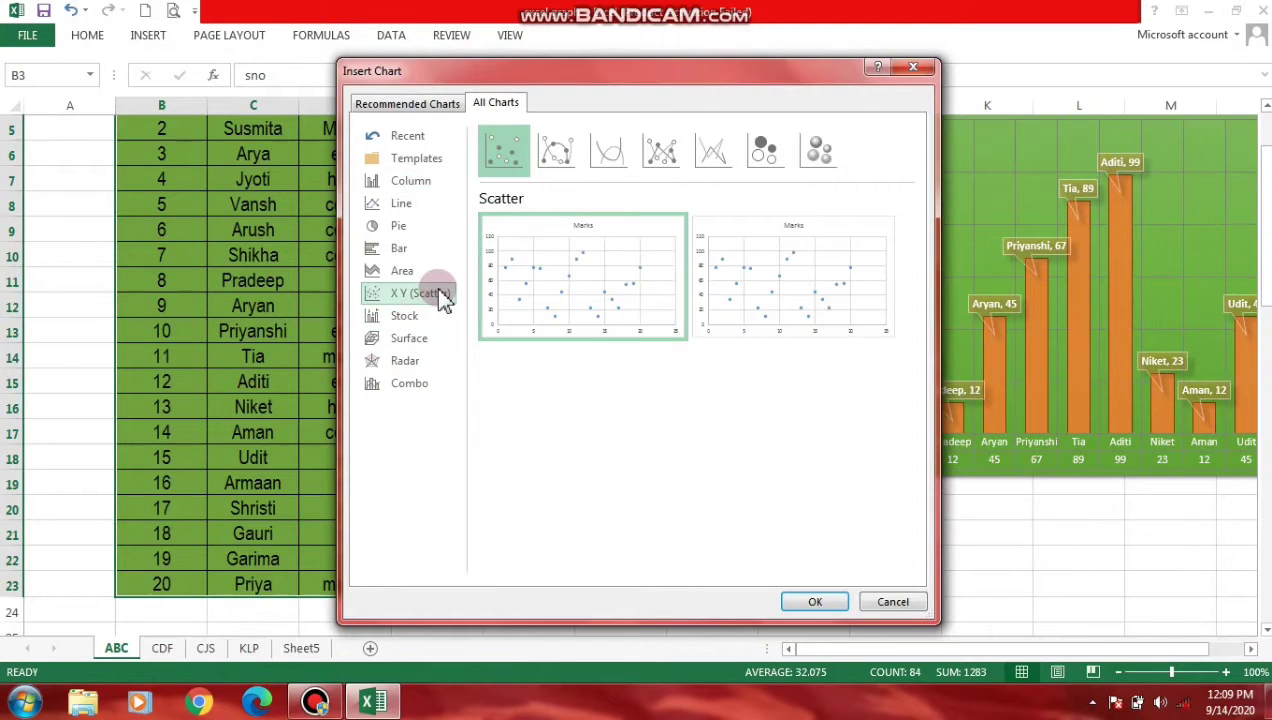
pyautogui.moveTo(716, 330)
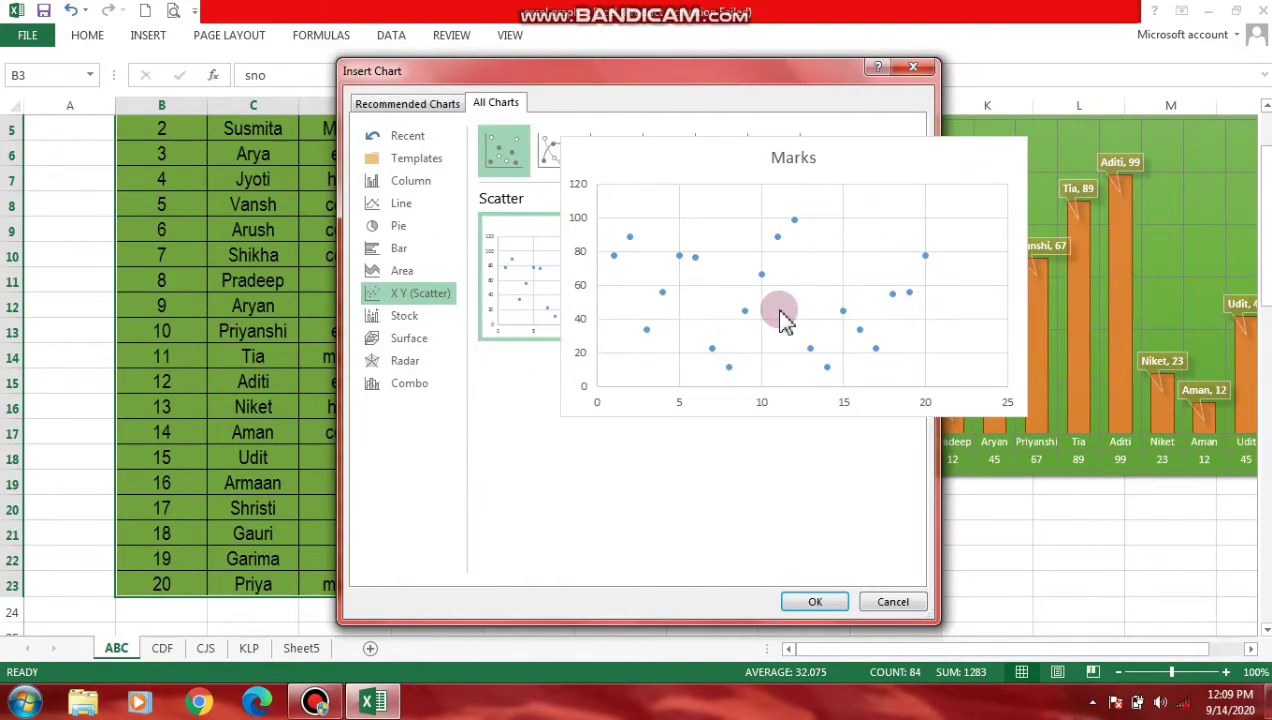
pyautogui.click(784, 318)
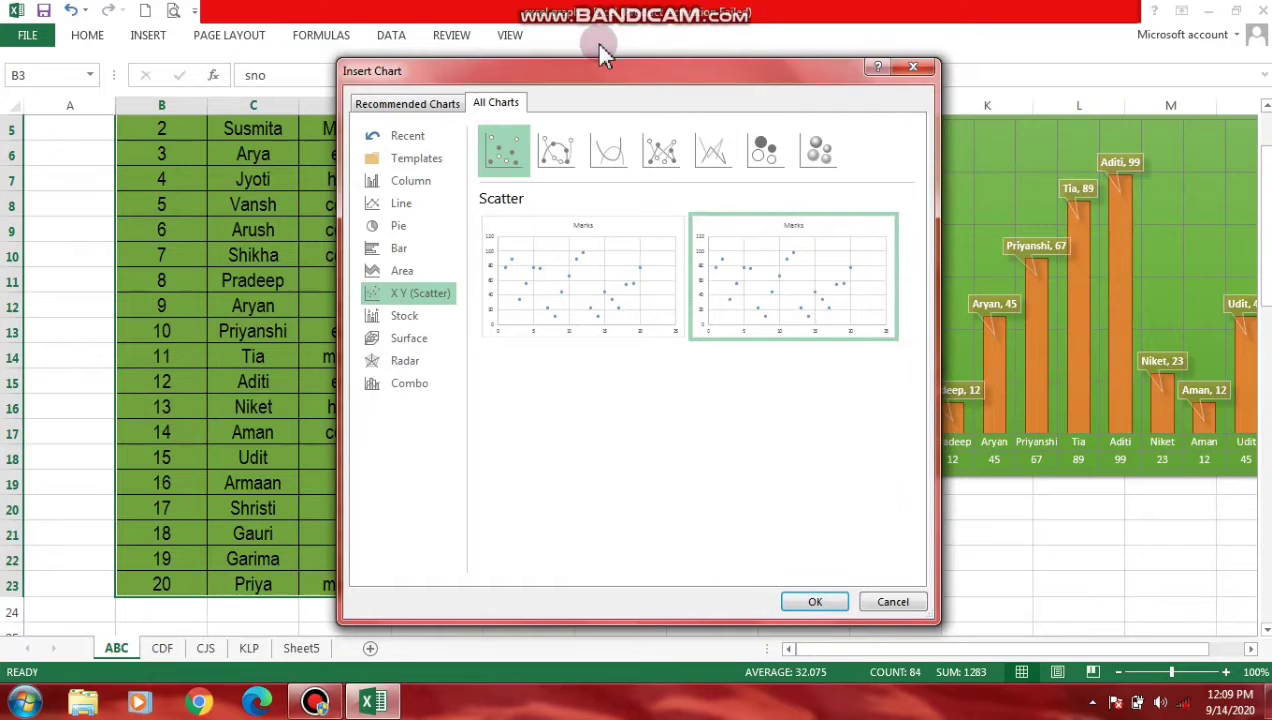
# - Compare the scatter subtypes and insert a 3-D Bubble chart of the marks
pyautogui.click(556, 150)
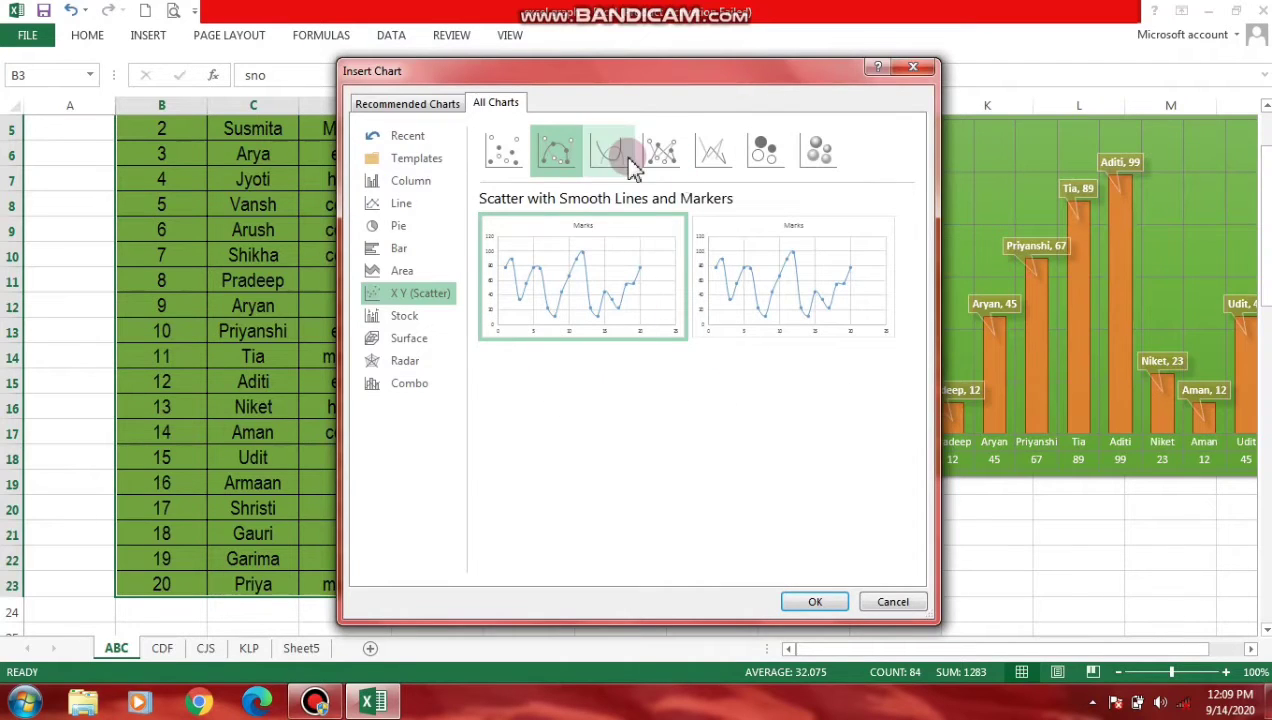
pyautogui.click(628, 160)
pyautogui.click(662, 158)
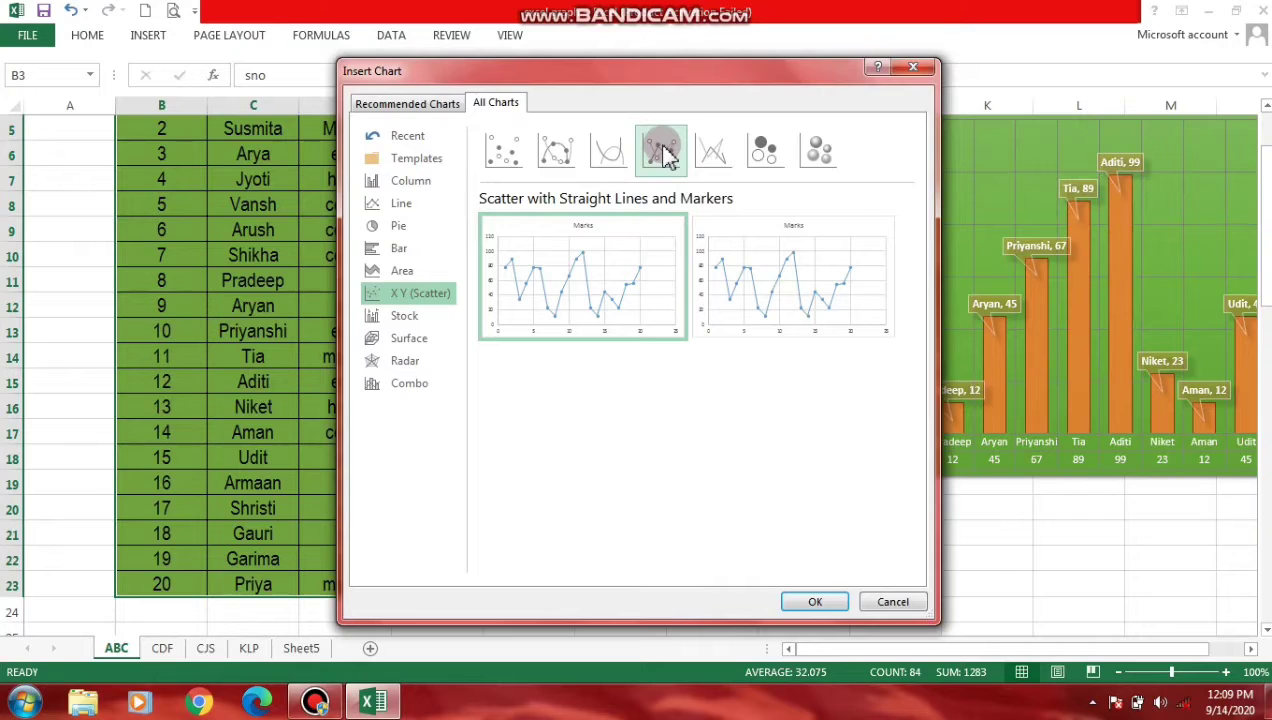
pyautogui.click(708, 160)
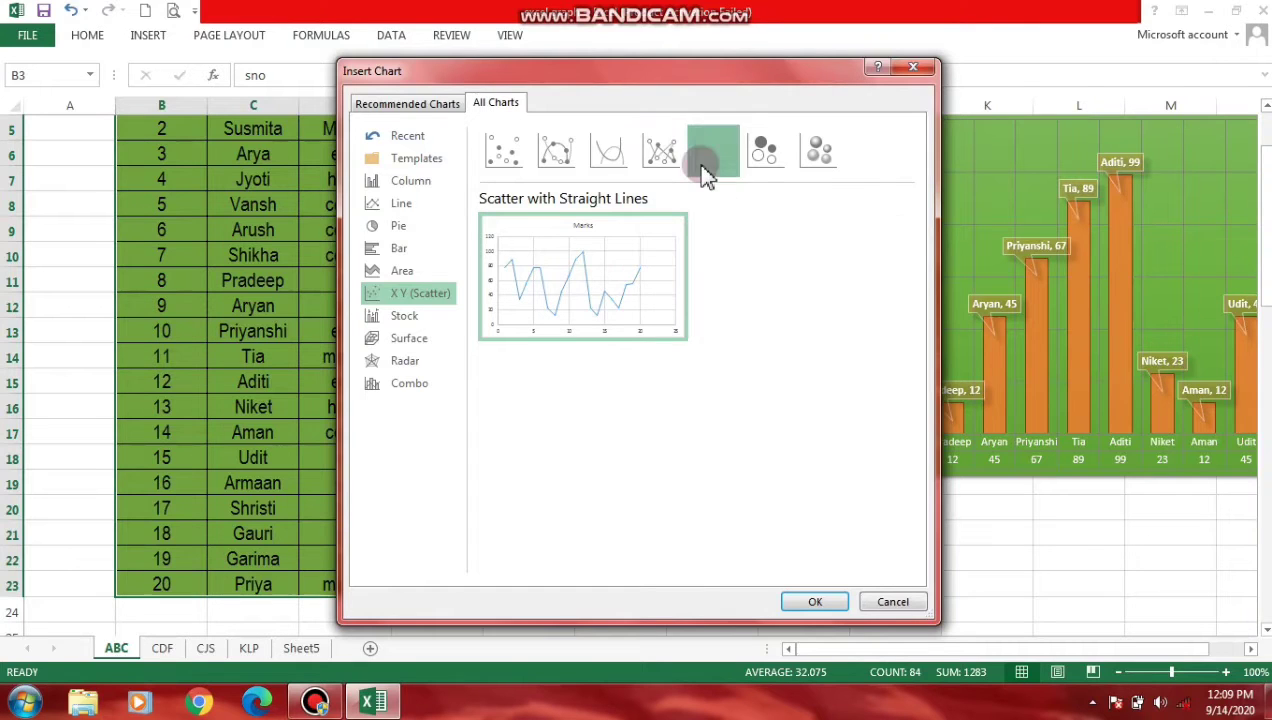
pyautogui.click(757, 160)
pyautogui.click(838, 162)
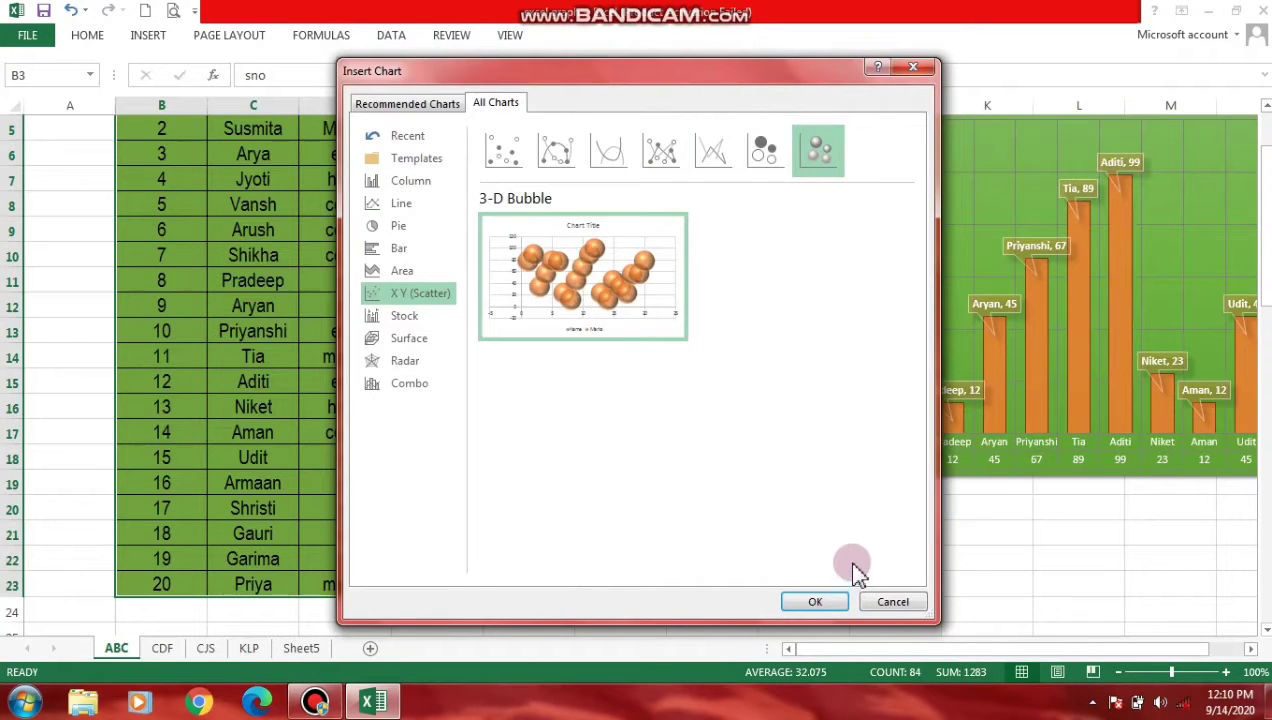
pyautogui.click(515, 157)
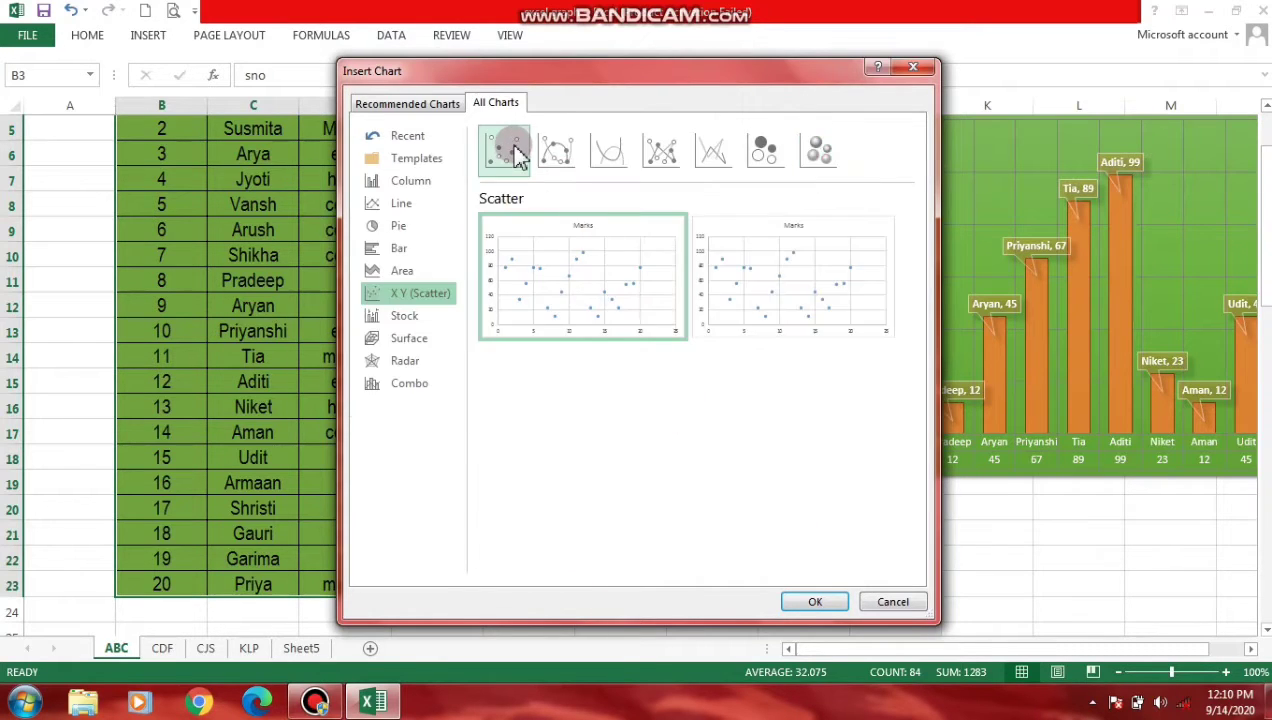
pyautogui.click(557, 152)
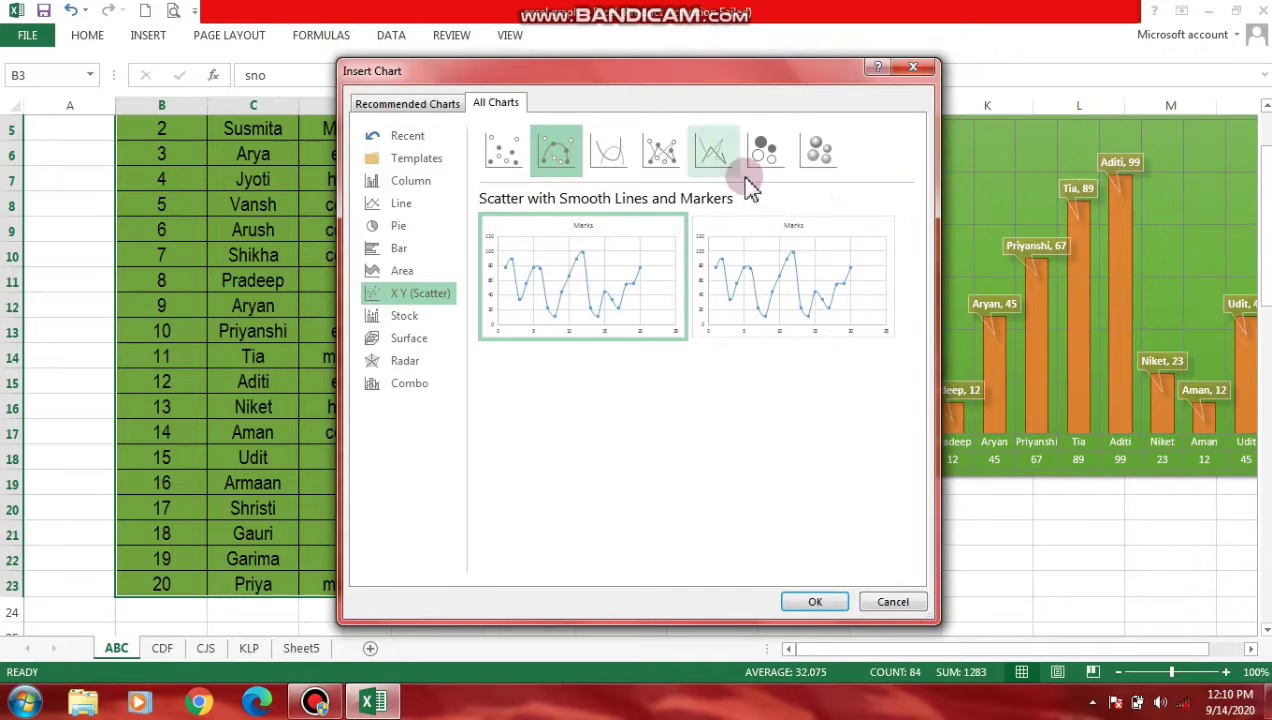
pyautogui.click(820, 150)
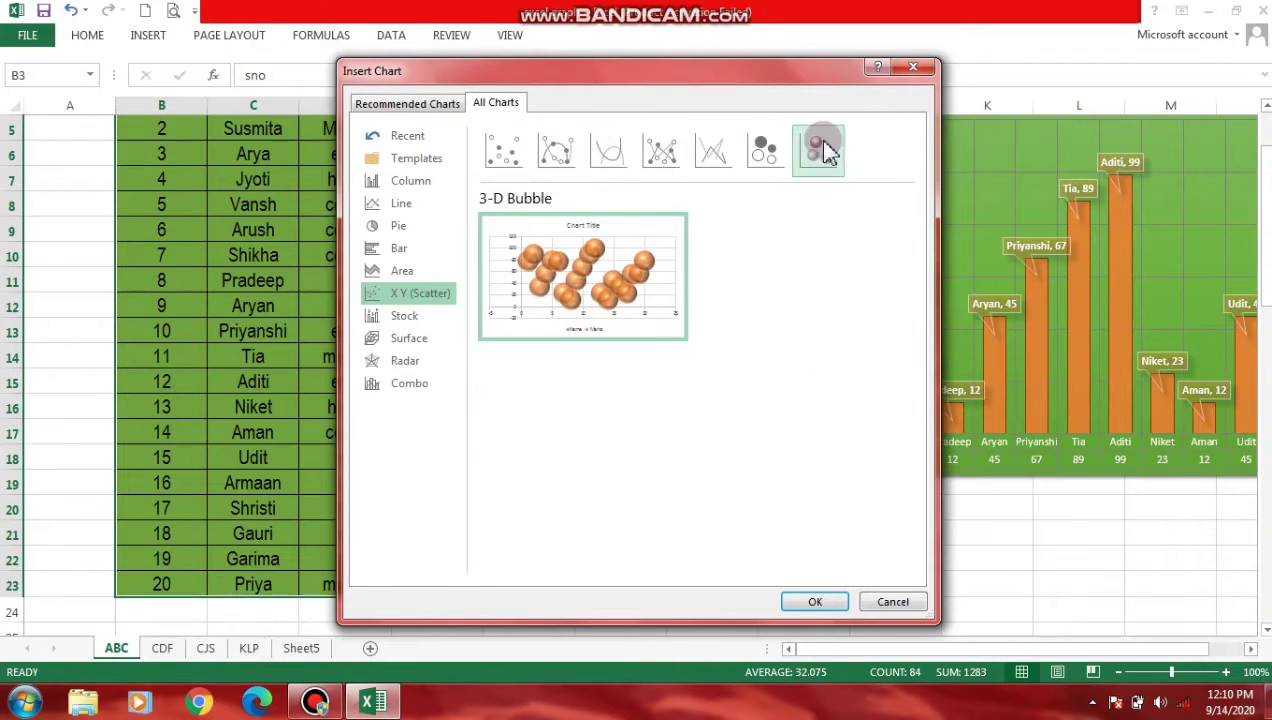
pyautogui.click(810, 601)
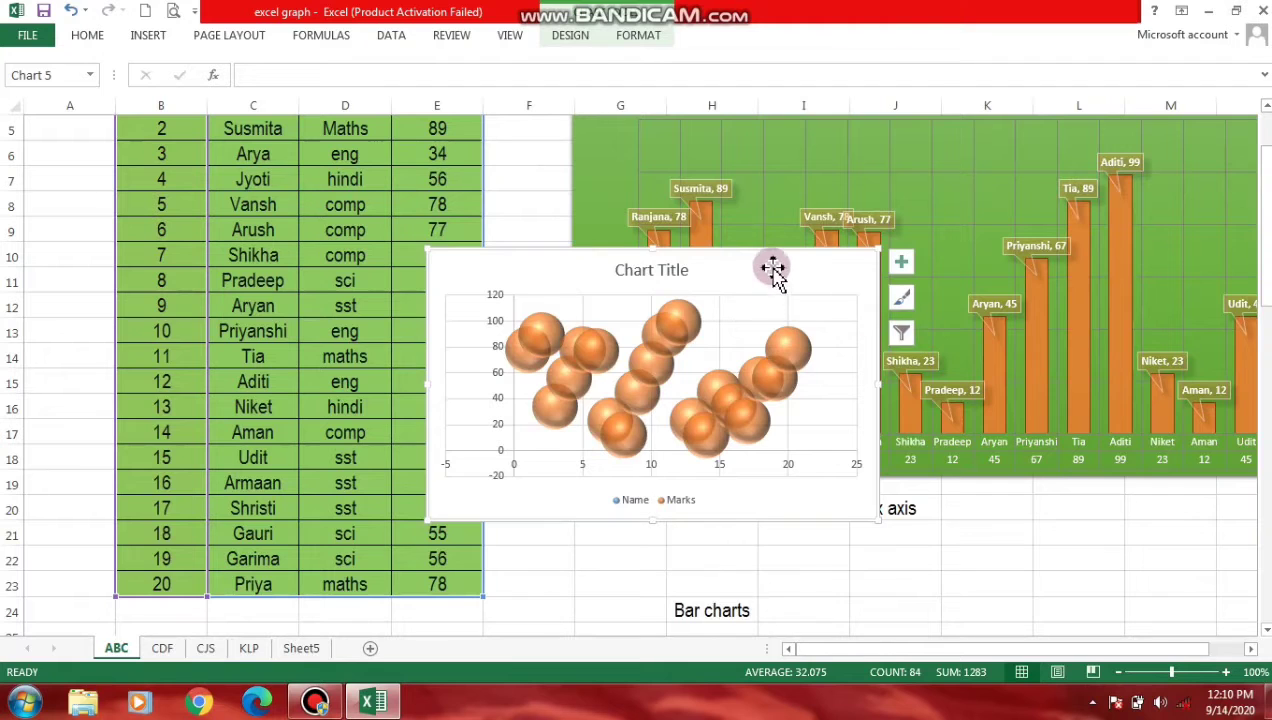
# - Move the 3-D bubble chart lower, then cut it off the sheet
pyautogui.moveTo(767, 264); pyautogui.dragTo(725, 511)
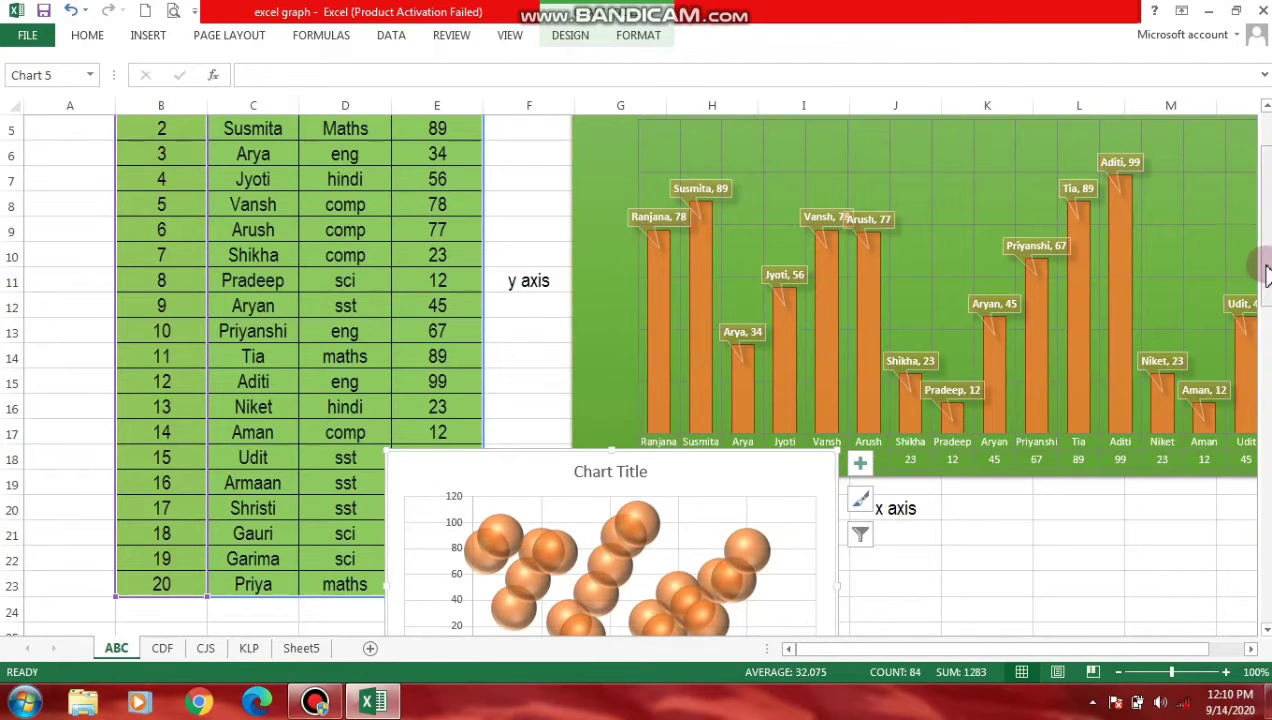
pyautogui.moveTo(1265, 150)
pyautogui.mouseDown()
pyautogui.moveTo(1233, 410)
pyautogui.moveTo(1241, 360)
pyautogui.mouseUp()
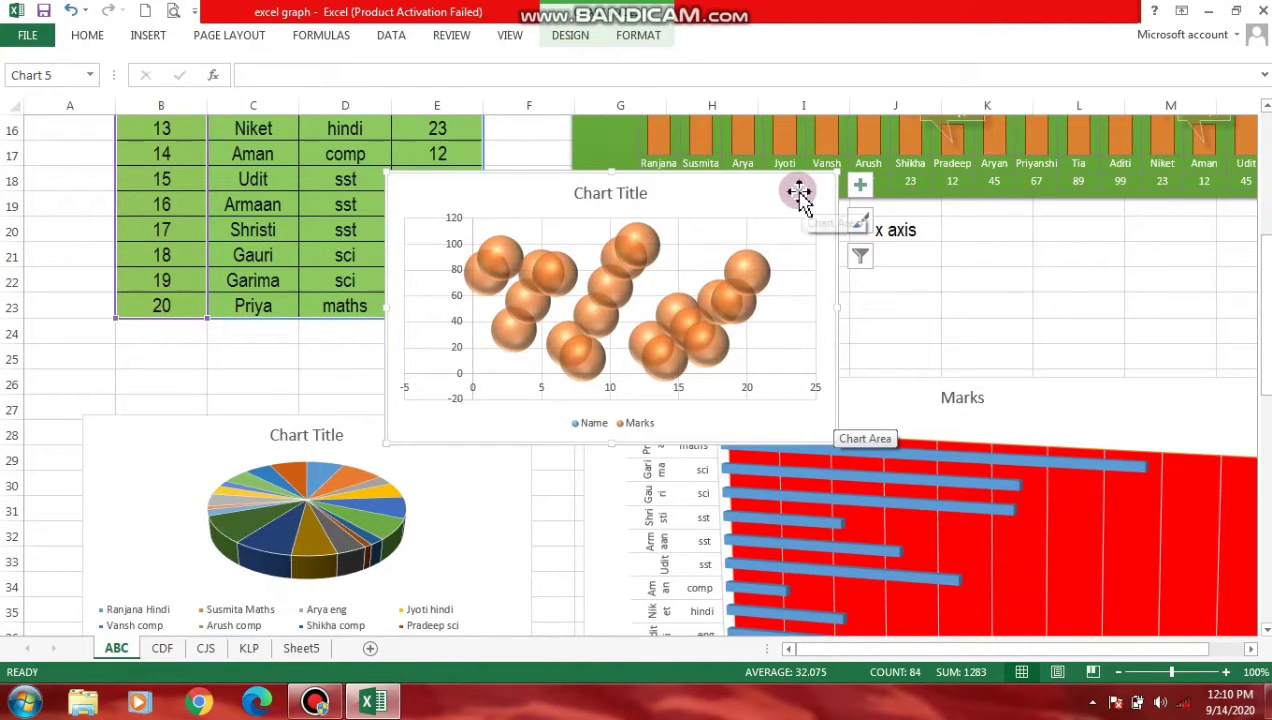
pyautogui.rightClick(797, 190)
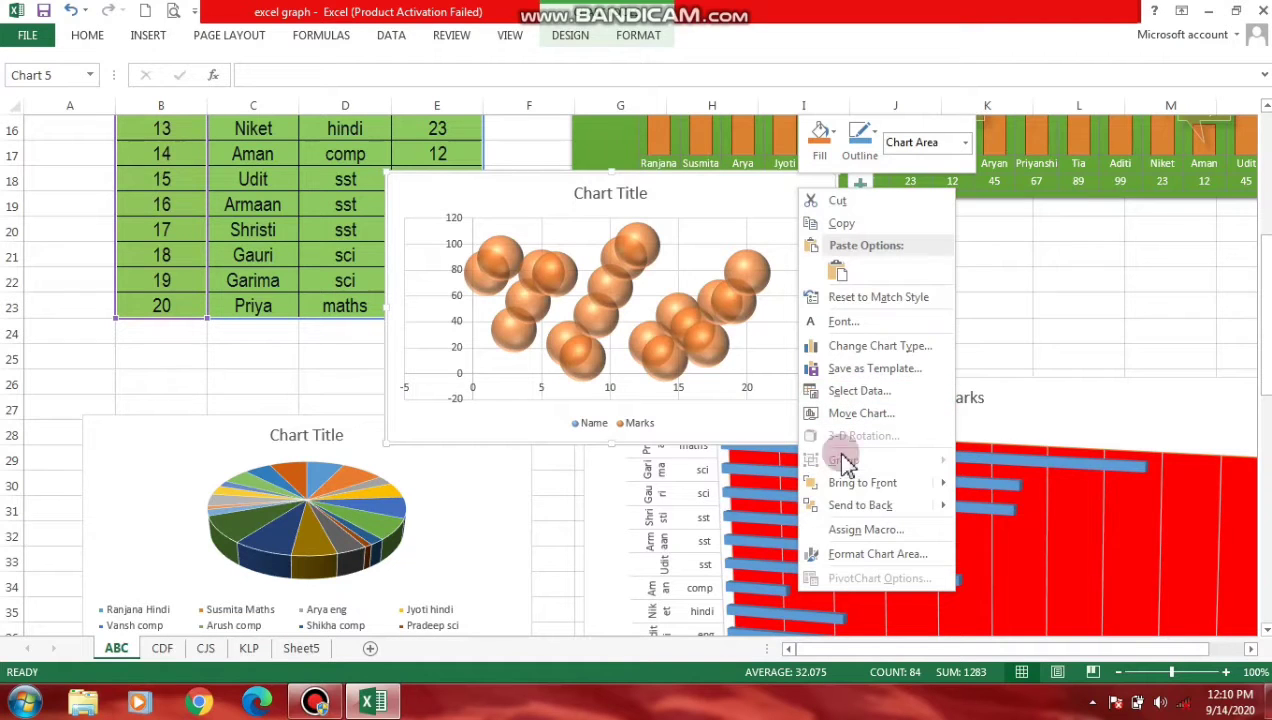
pyautogui.click(705, 197)
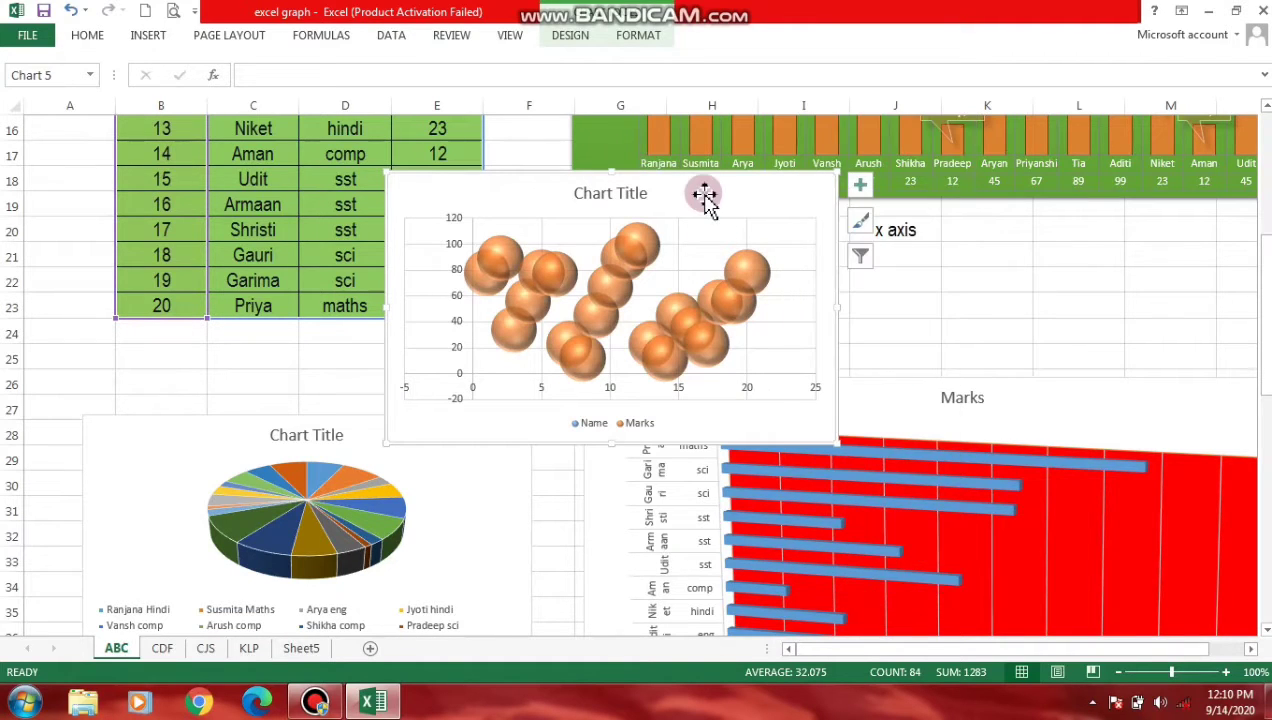
pyautogui.click(633, 42)
pyautogui.click(673, 214)
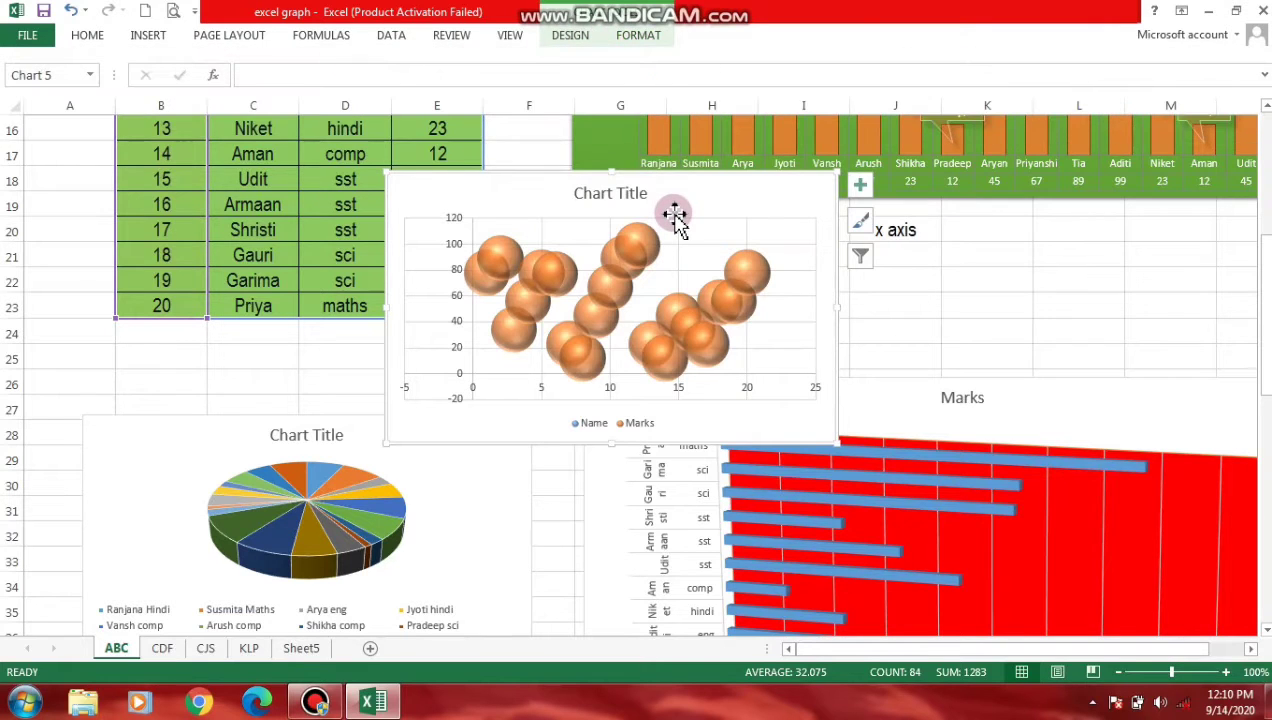
pyautogui.rightClick(680, 204)
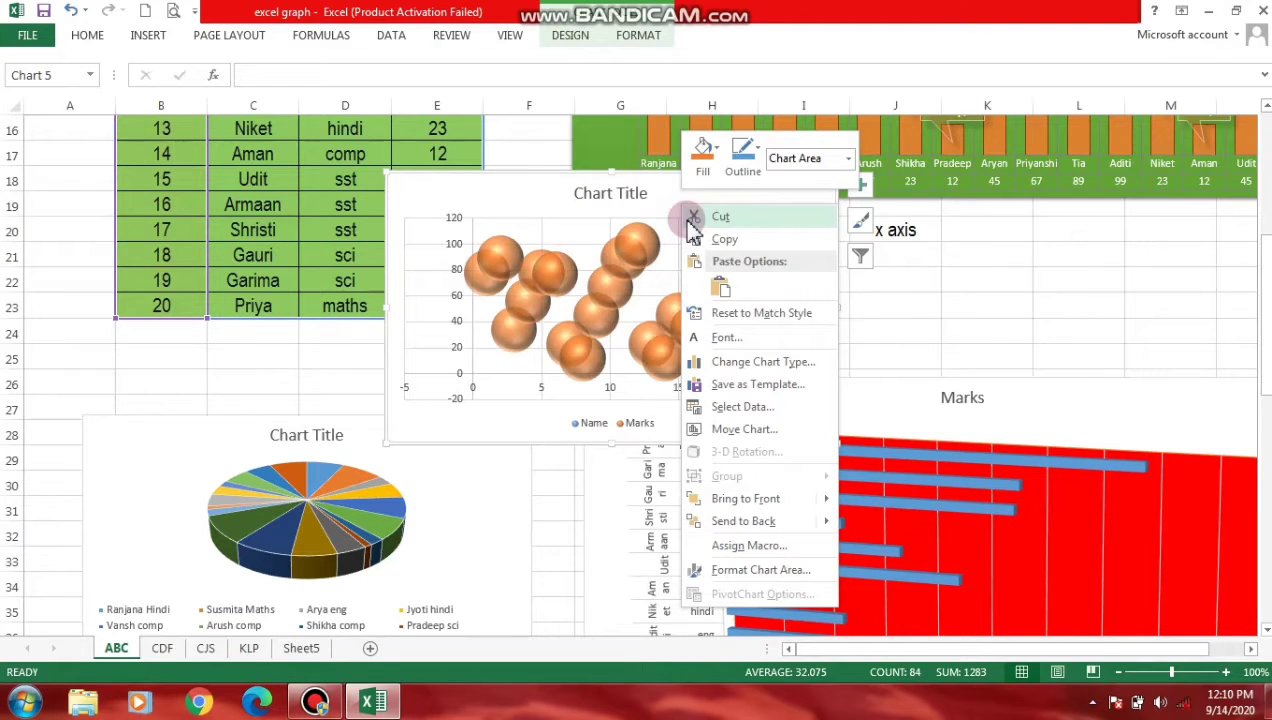
pyautogui.click(700, 217)
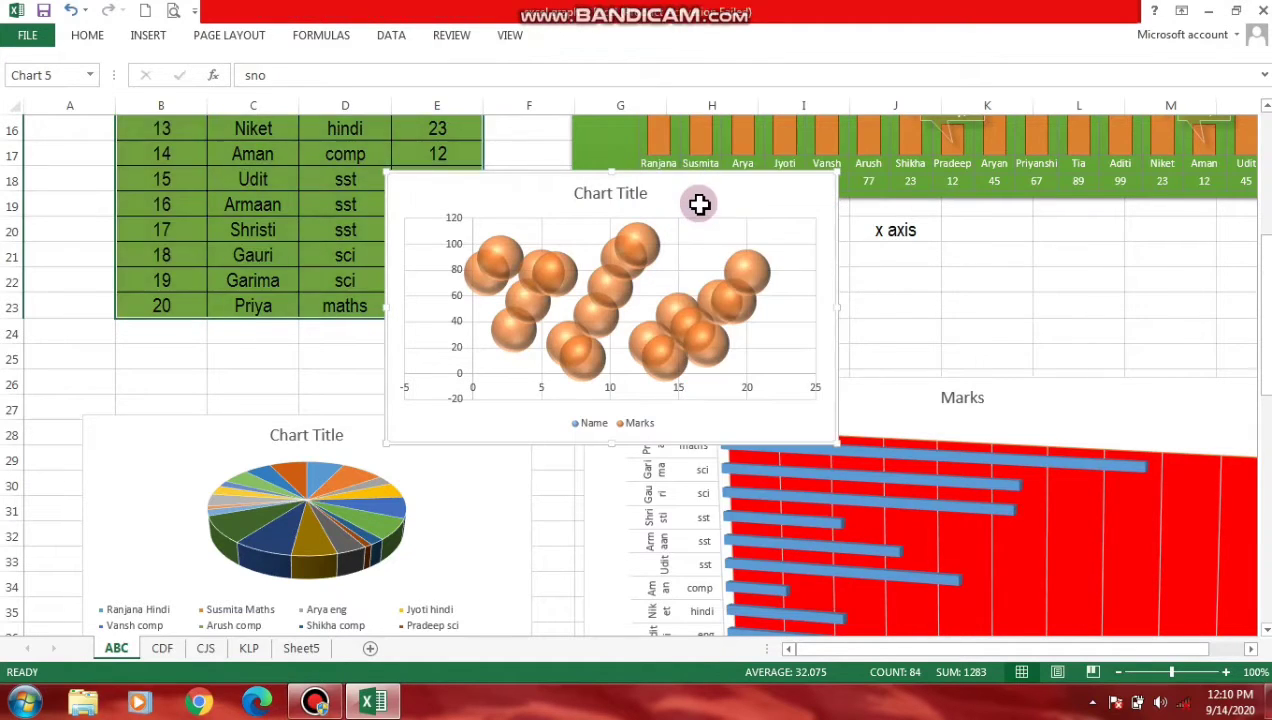
# - Insert a Scatter with Smooth Lines and Markers chart of the students' marks
pyautogui.scroll(5, 165, 195)
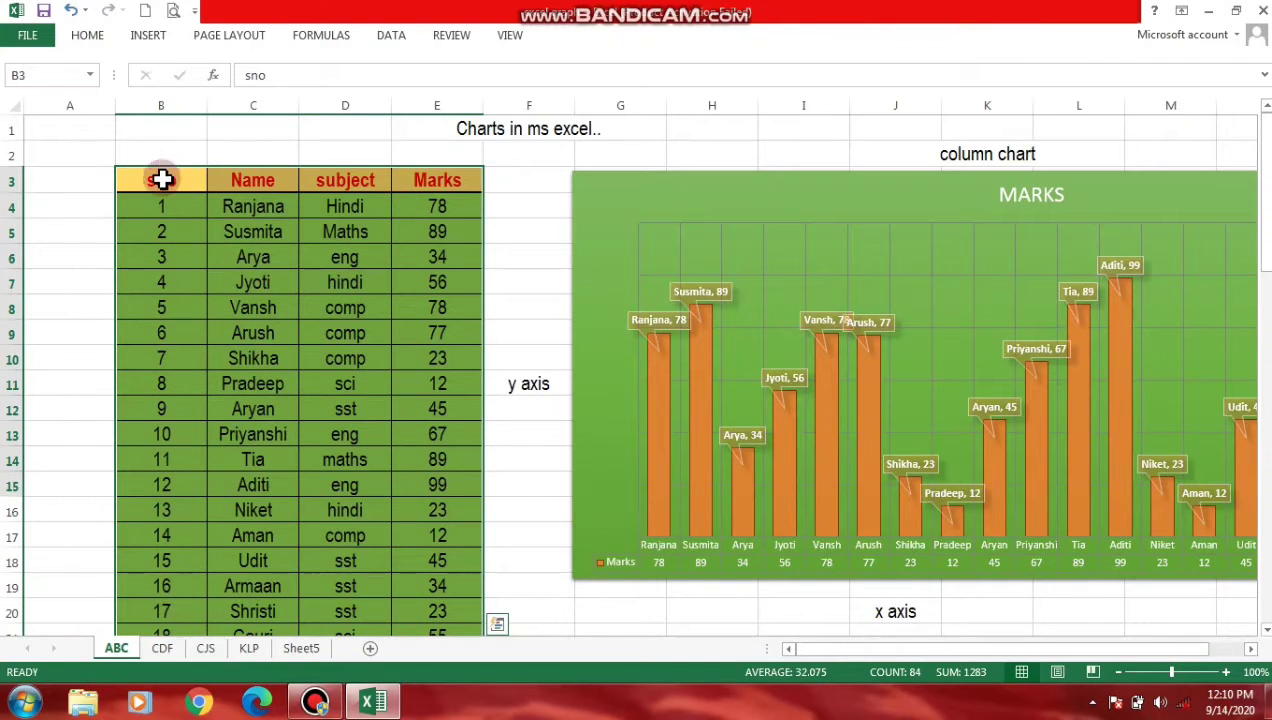
pyautogui.click(131, 37)
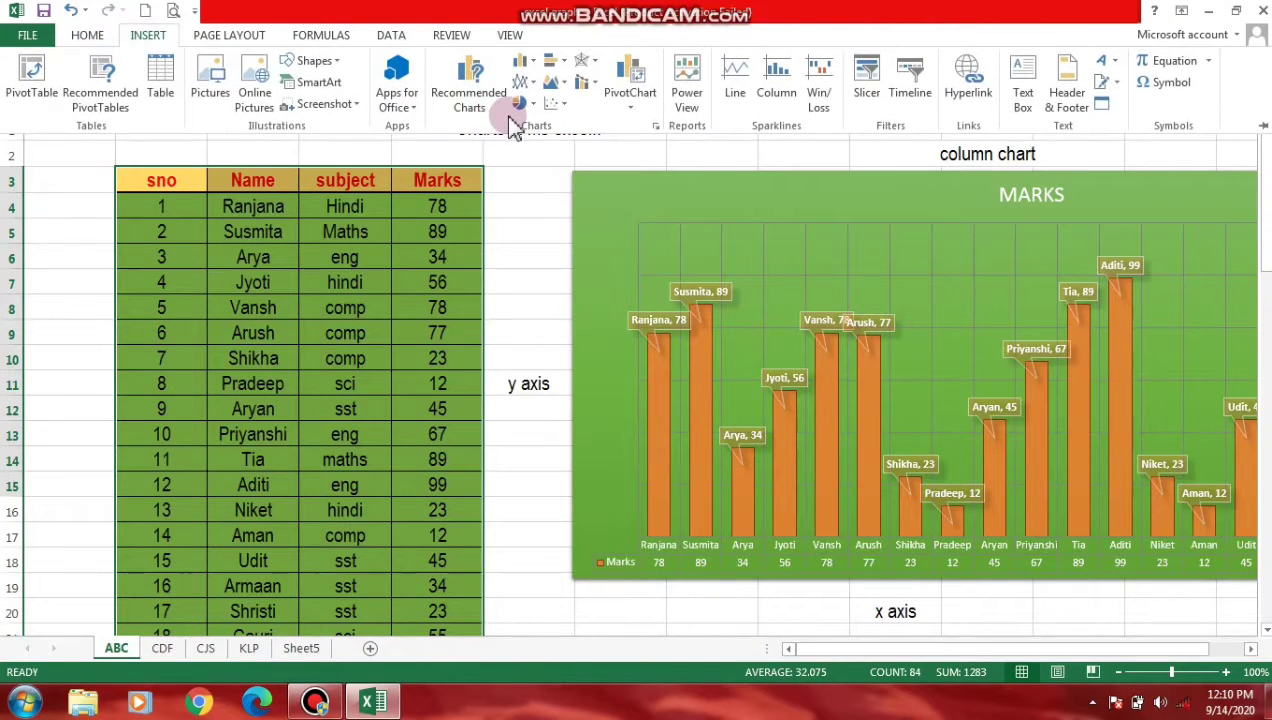
pyautogui.click(470, 100)
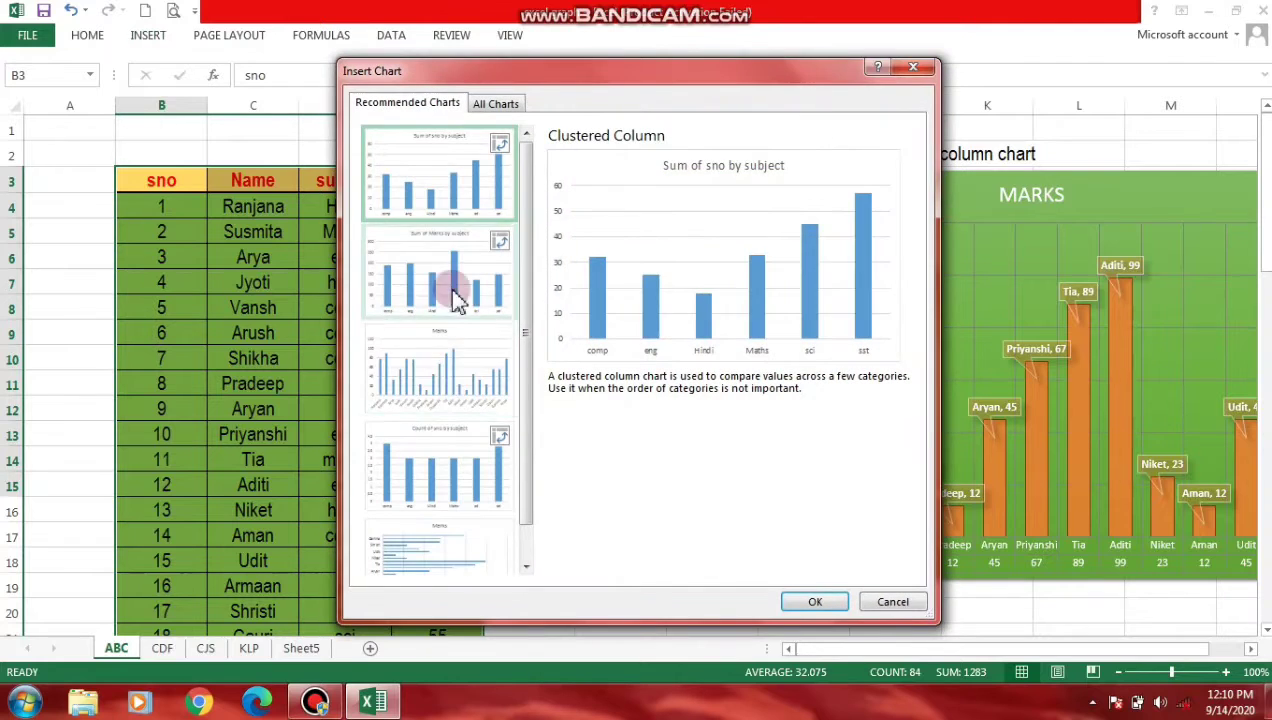
pyautogui.click(493, 108)
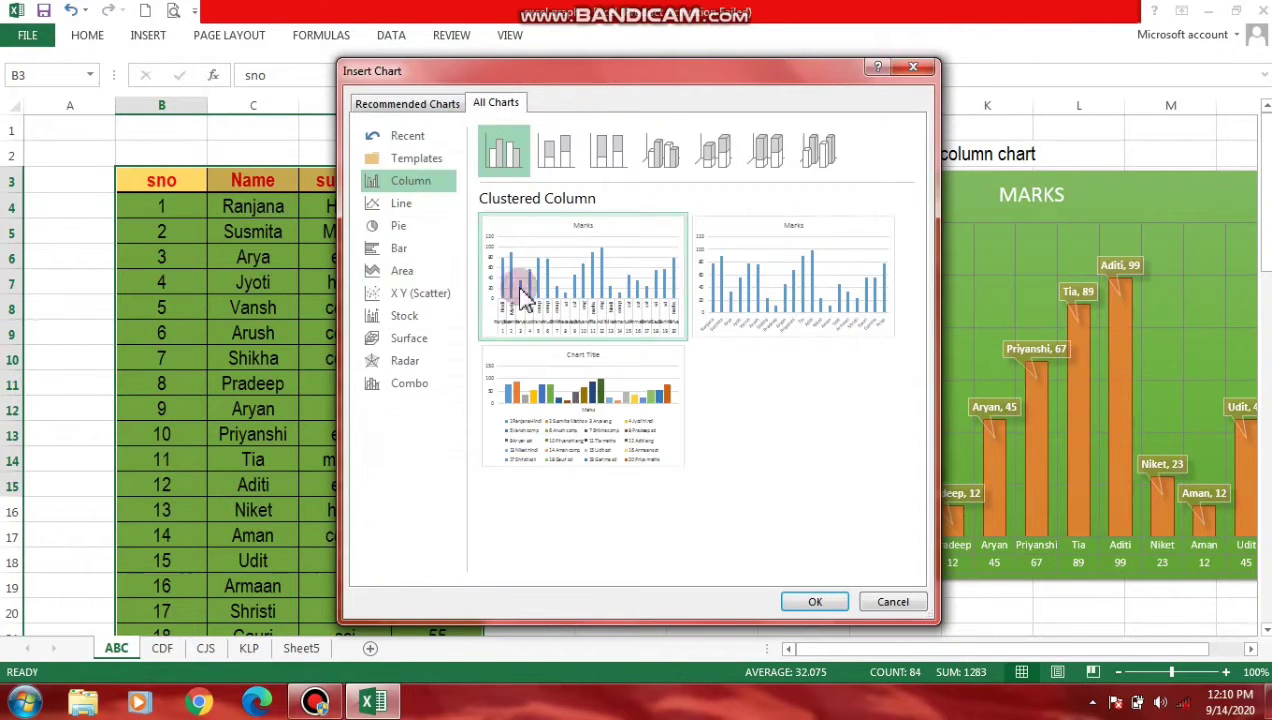
pyautogui.moveTo(500, 290)
pyautogui.click(405, 293)
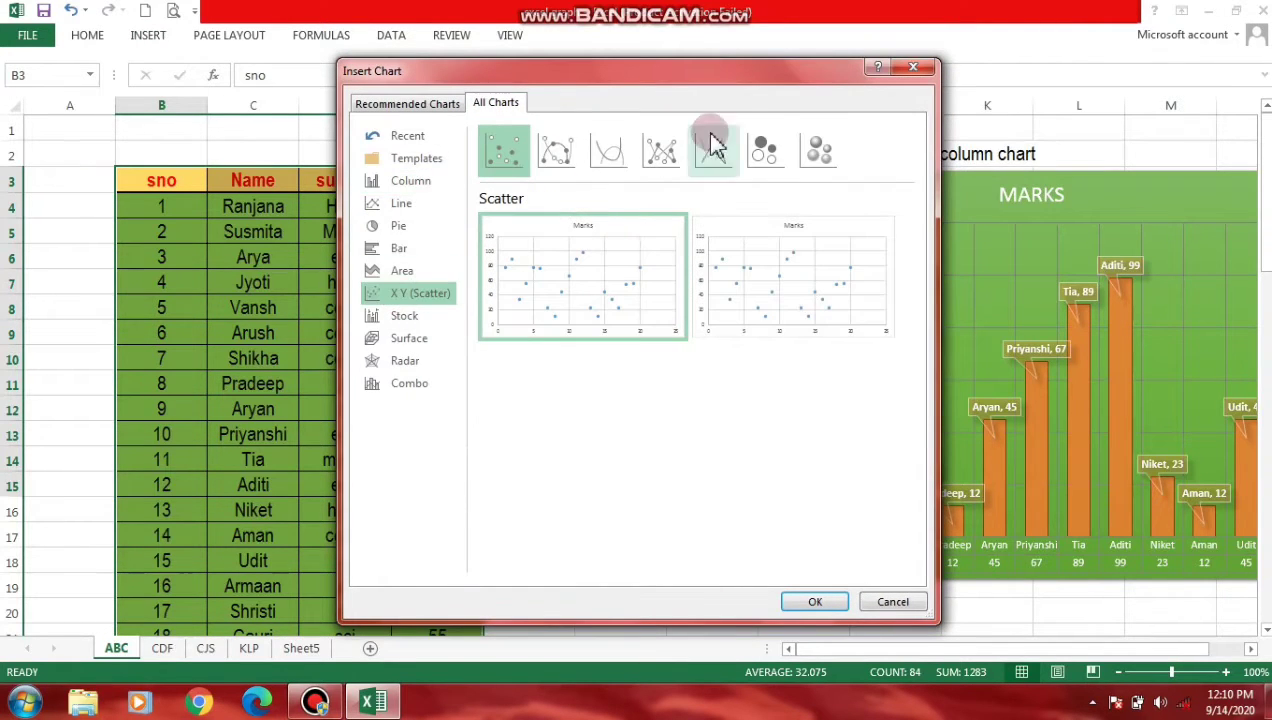
pyautogui.click(560, 152)
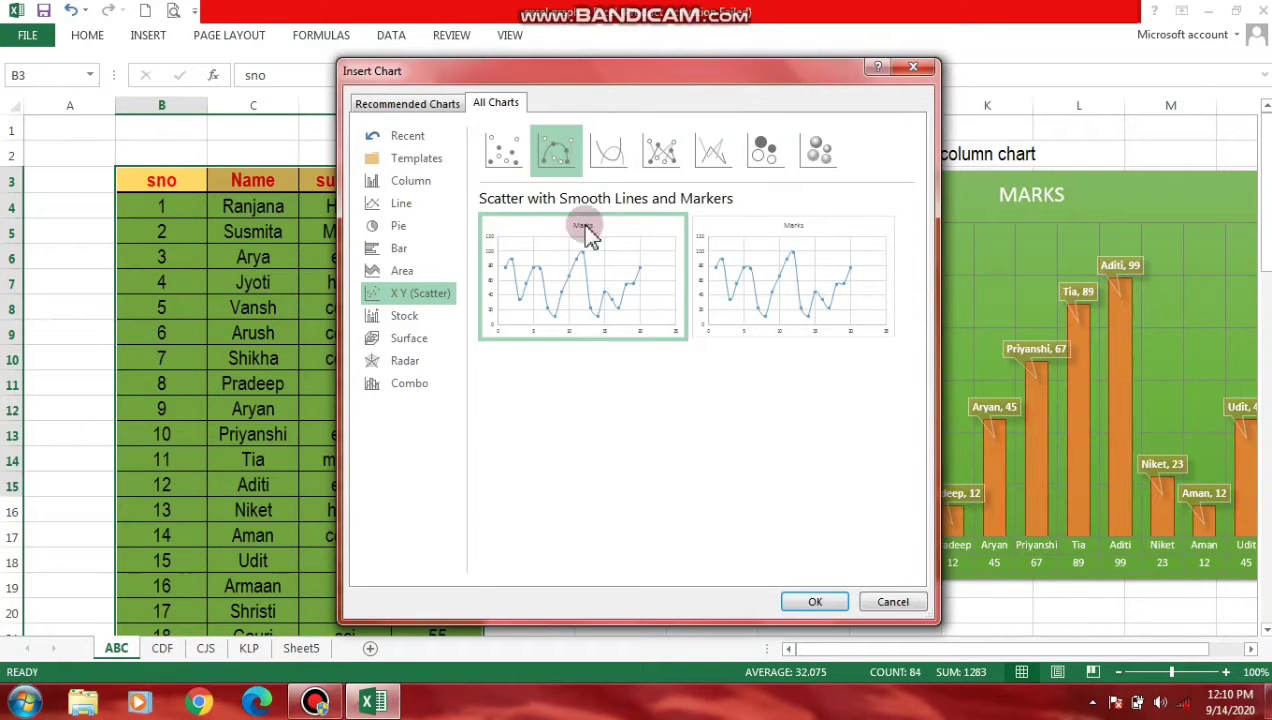
pyautogui.click(818, 604)
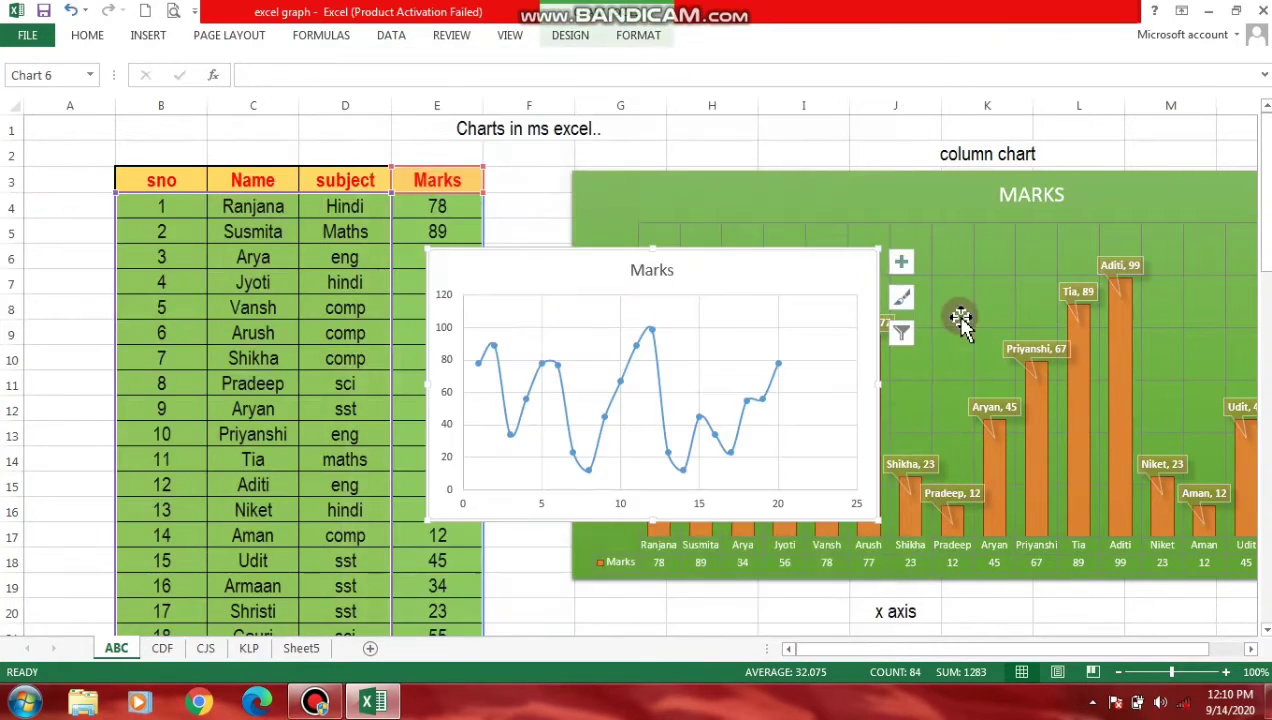
# - Drag the scatter chart off the column chart down to rows 26–37
pyautogui.moveTo(860, 270)
pyautogui.mouseDown()
pyautogui.moveTo(703, 714)
pyautogui.moveTo(808, 362)
pyautogui.mouseUp()
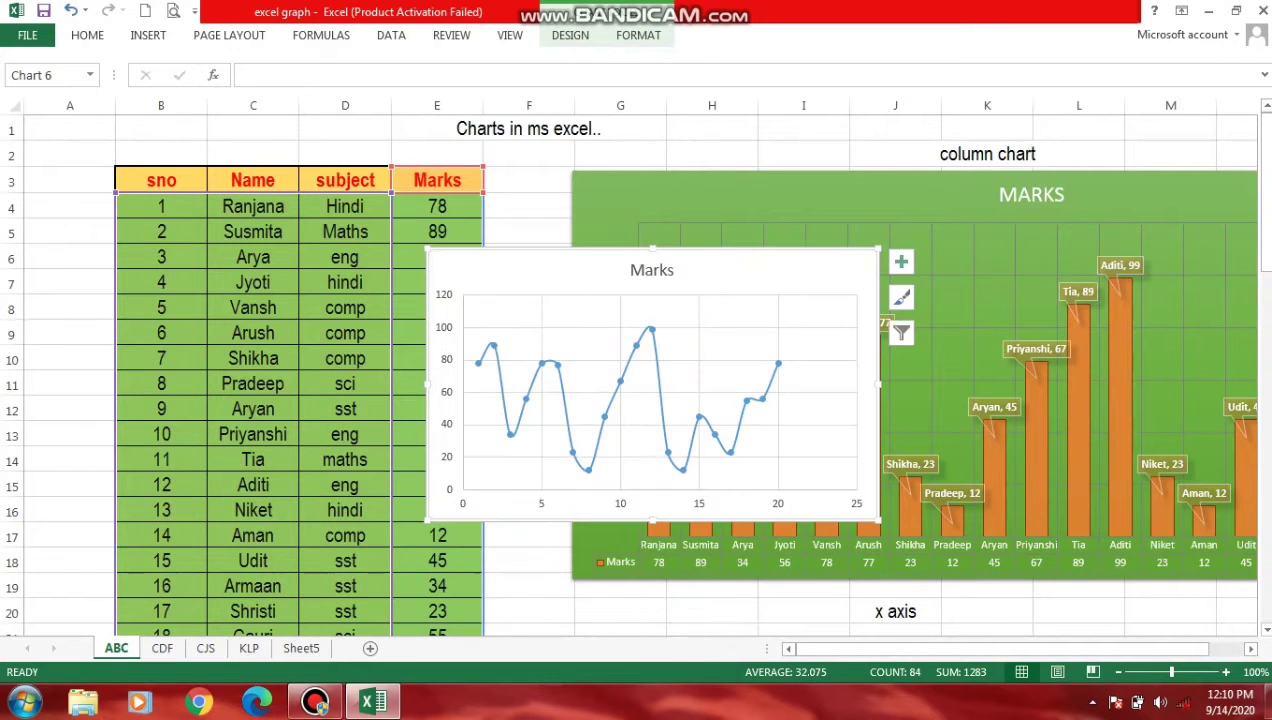
pyautogui.moveTo(1262, 235)
pyautogui.mouseDown()
pyautogui.moveTo(1262, 272)
pyautogui.moveTo(1262, 245)
pyautogui.mouseUp()
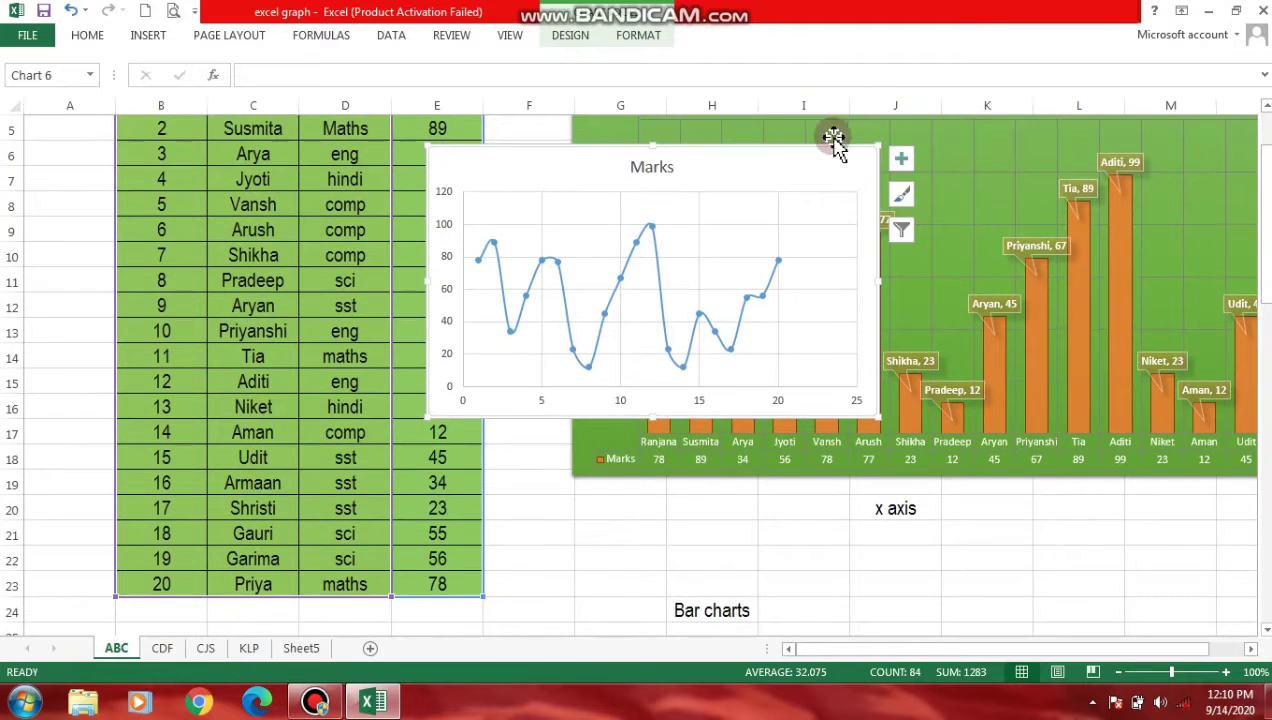
pyautogui.moveTo(803, 170); pyautogui.dragTo(1265, 330)
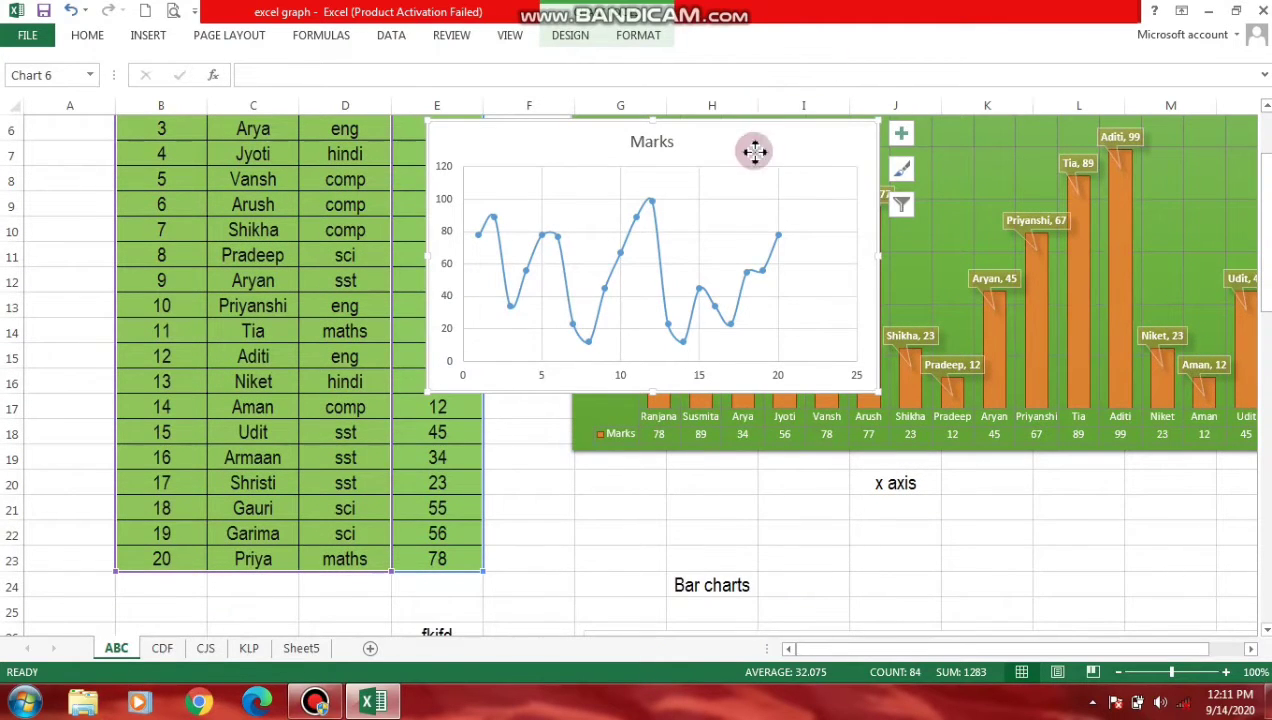
pyautogui.moveTo(752, 148); pyautogui.dragTo(495, 535)
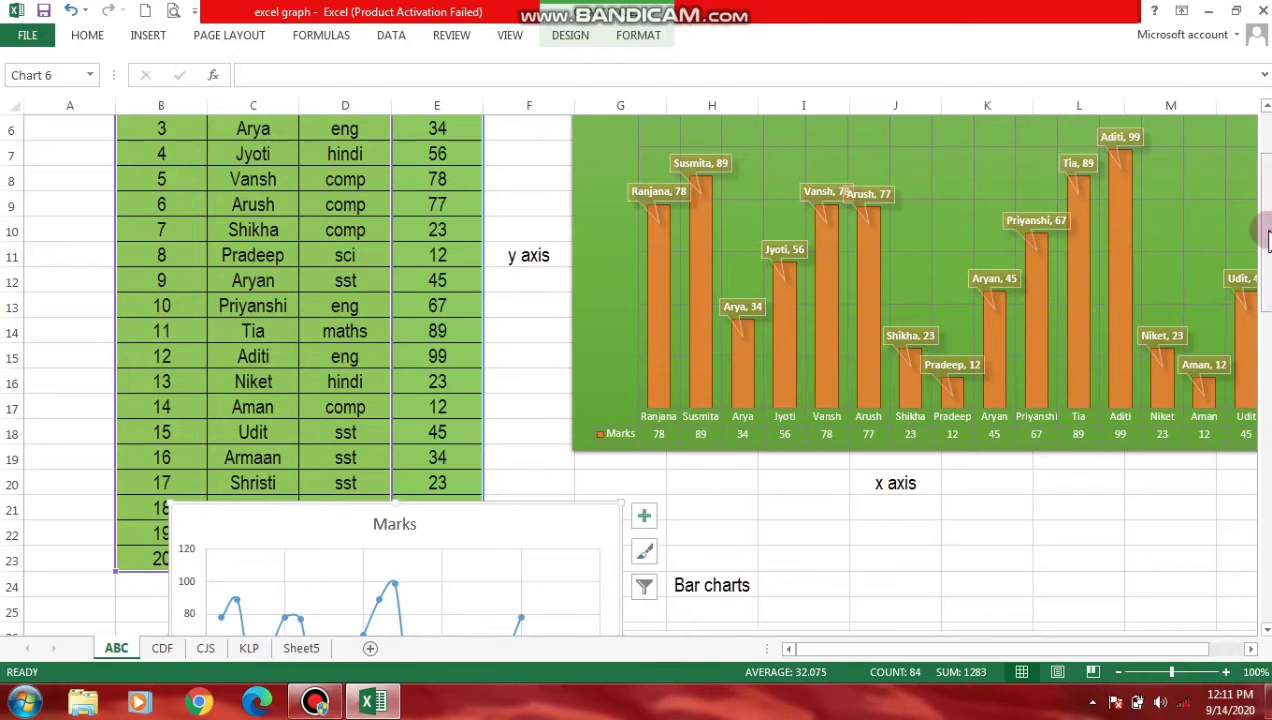
pyautogui.scroll(-2, 1264, 285)
pyautogui.scroll(-2, 1258, 330)
pyautogui.moveTo(559, 216); pyautogui.dragTo(400, 594)
# - Place the scatter chart under the Line Chart label and select cell C66
pyautogui.scroll(-6, 951, 283)
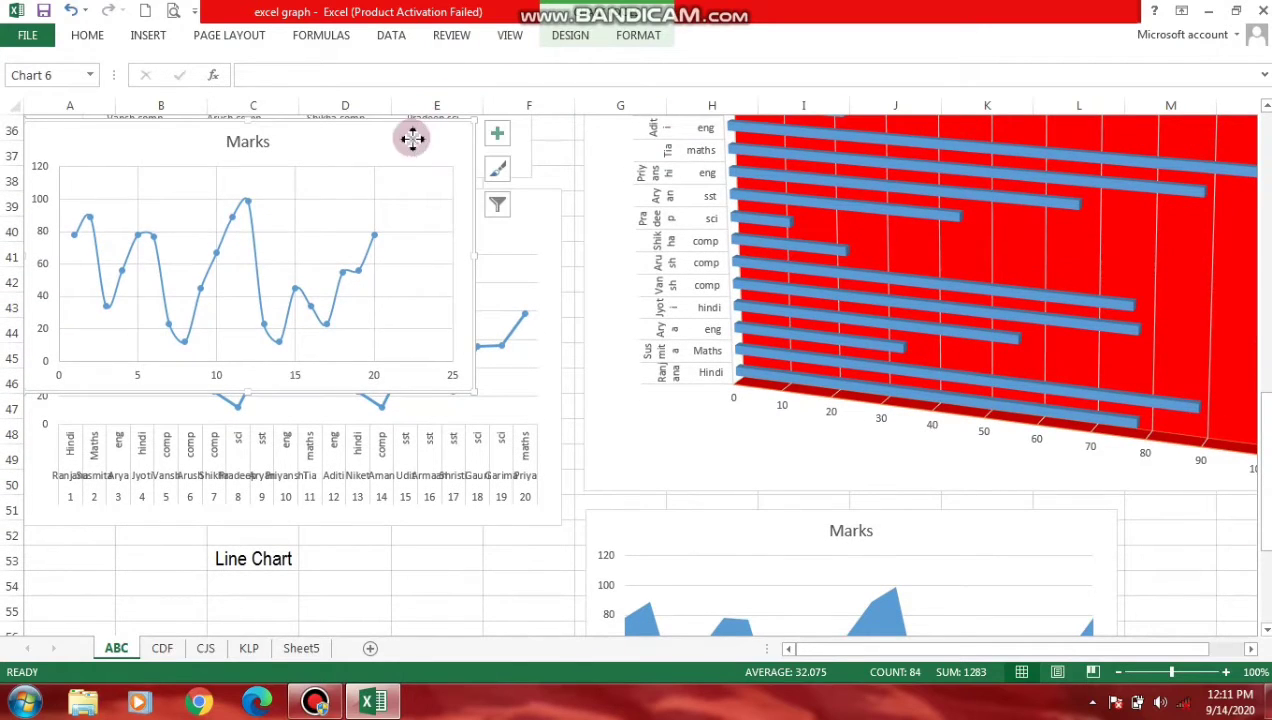
pyautogui.moveTo(412, 136); pyautogui.dragTo(346, 610)
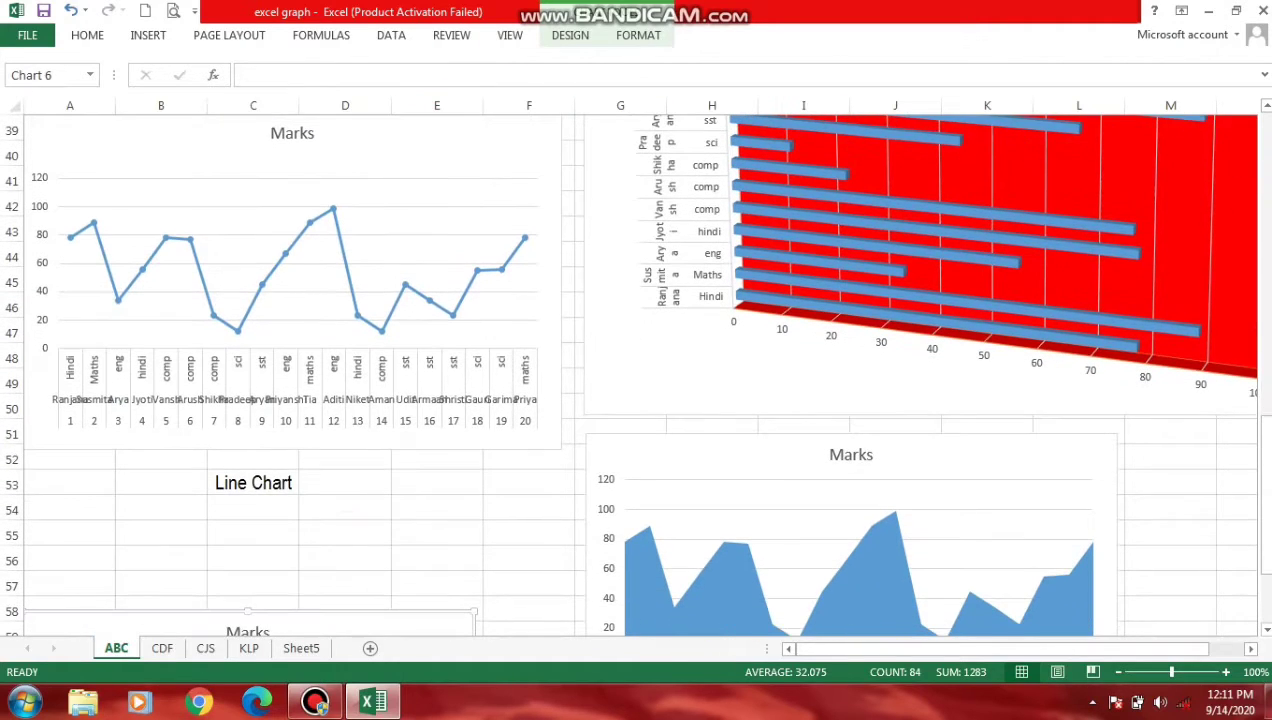
pyautogui.scroll(-2, 1262, 485)
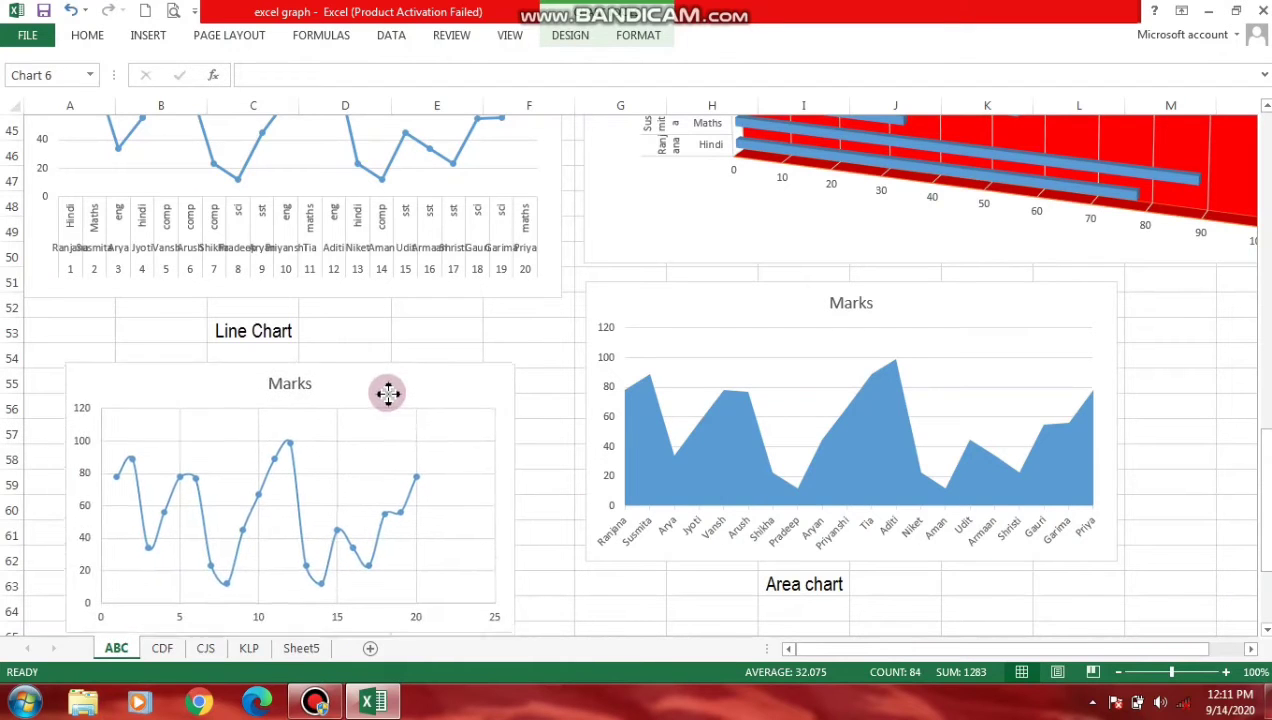
pyautogui.moveTo(348, 495); pyautogui.dragTo(375, 390)
pyautogui.moveTo(1262, 572); pyautogui.dragTo(1262, 612)
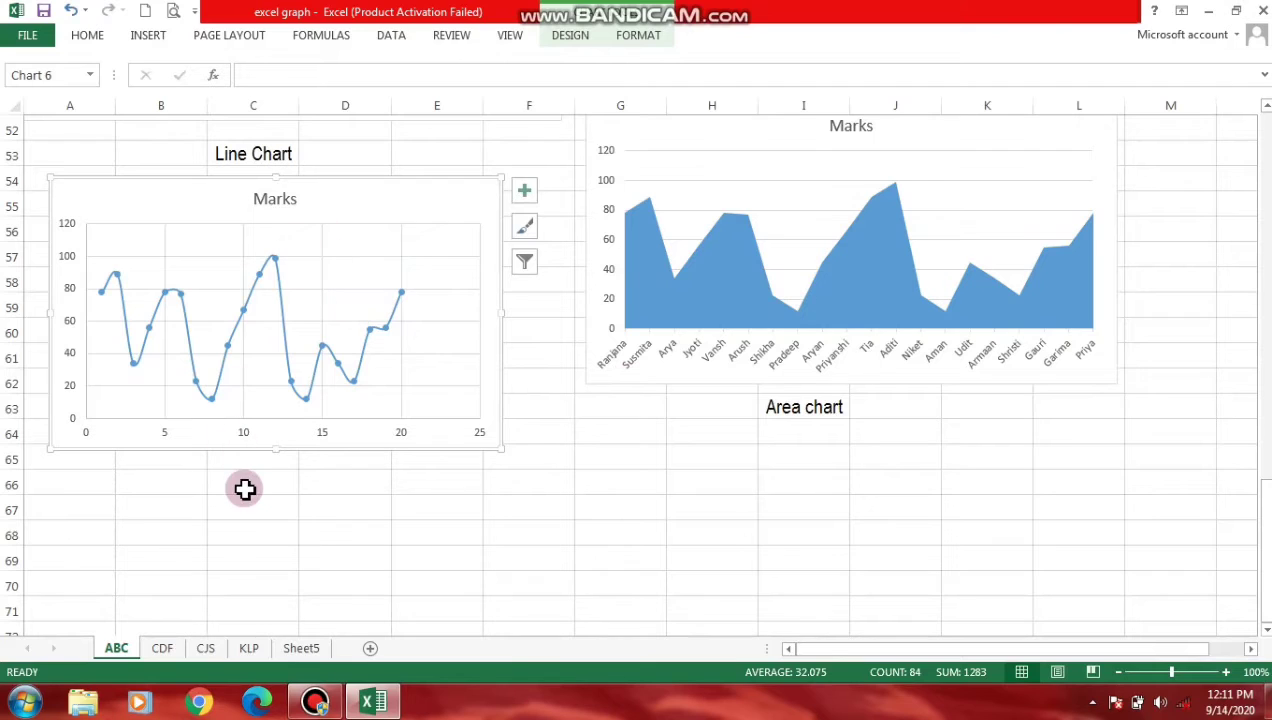
pyautogui.click(244, 488)
pyautogui.write('scatter chart')
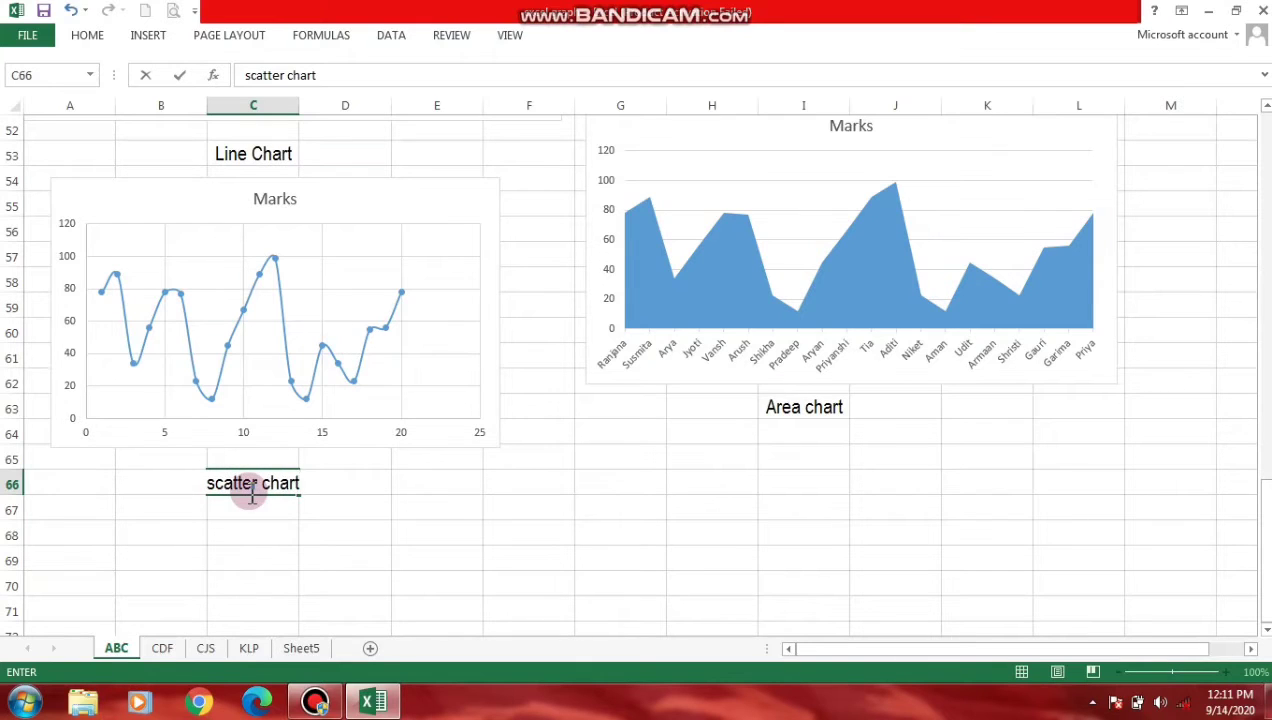
# - Commit 'scatter chart' as the label in cell C66
pyautogui.press('Return')
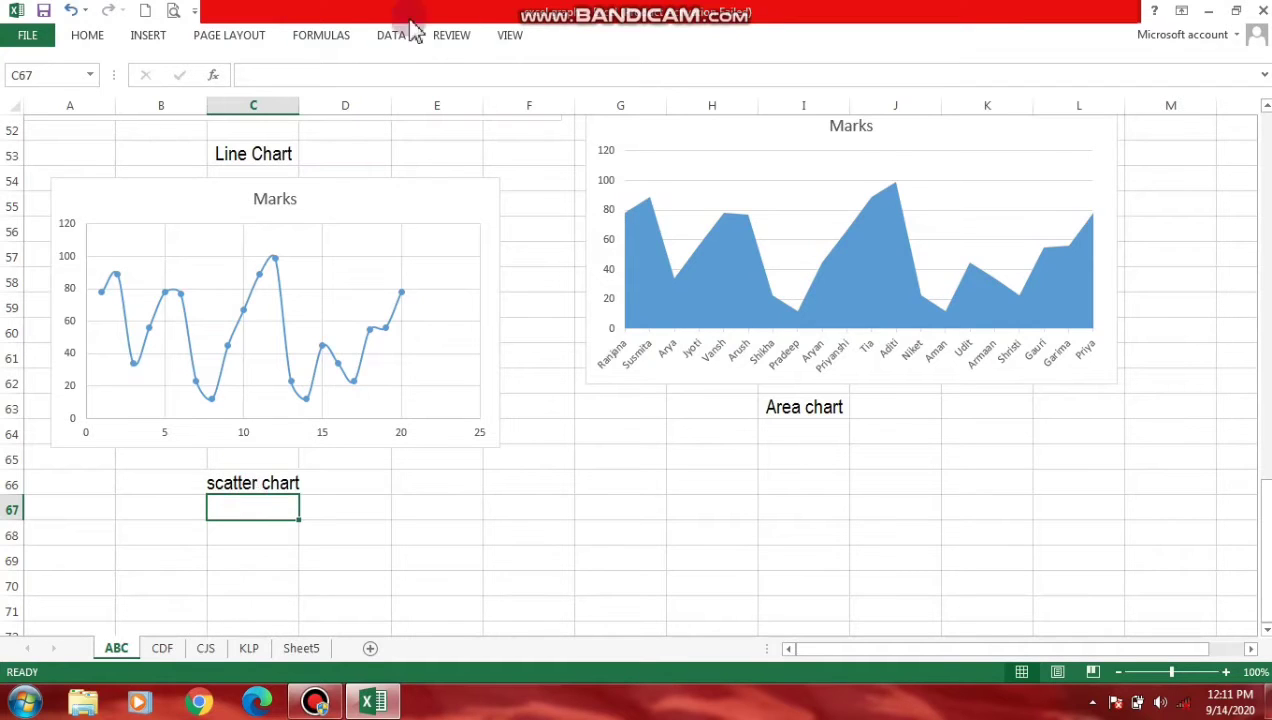
pyautogui.moveTo(182, 305); pyautogui.dragTo(175, 308)
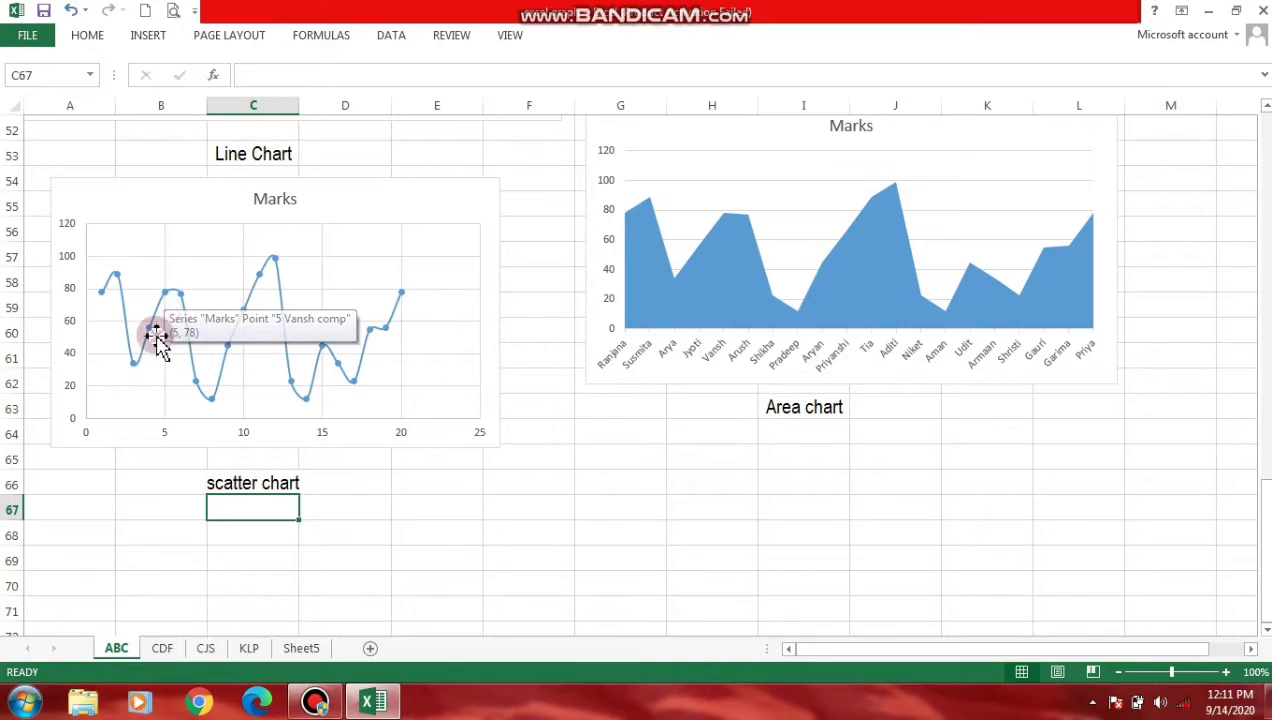
pyautogui.moveTo(150, 330)
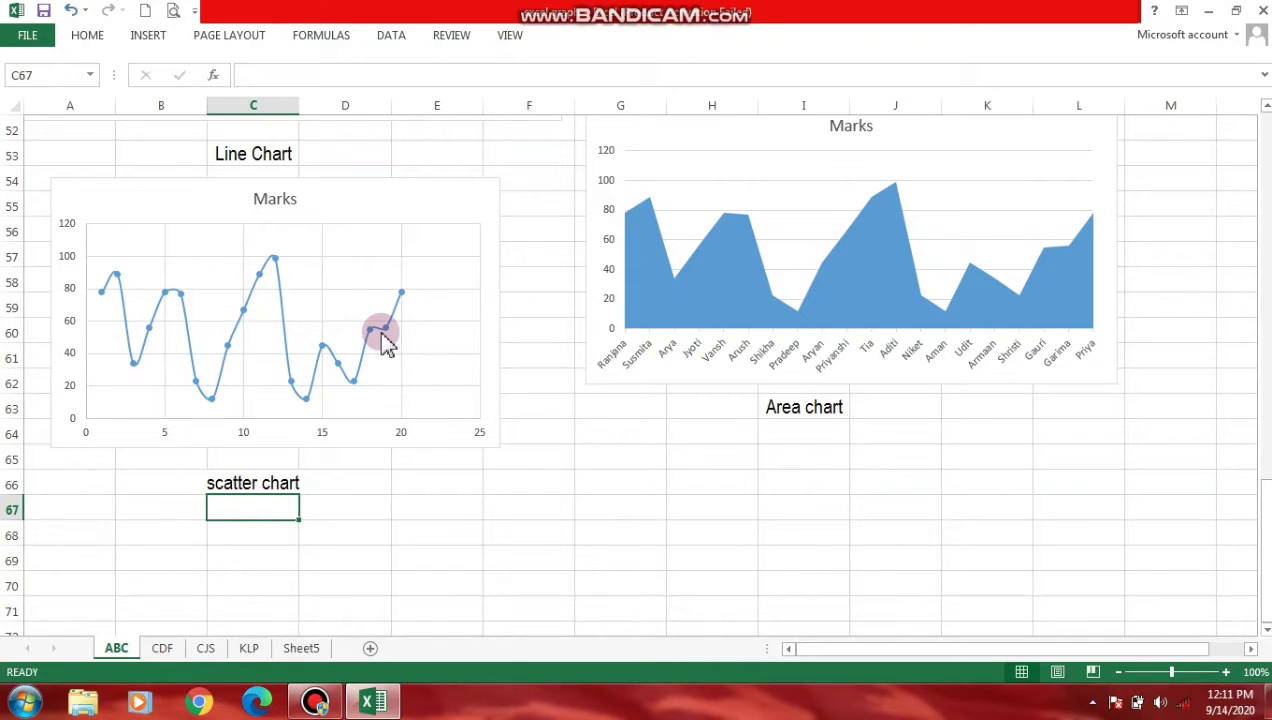
pyautogui.moveTo(378, 340)
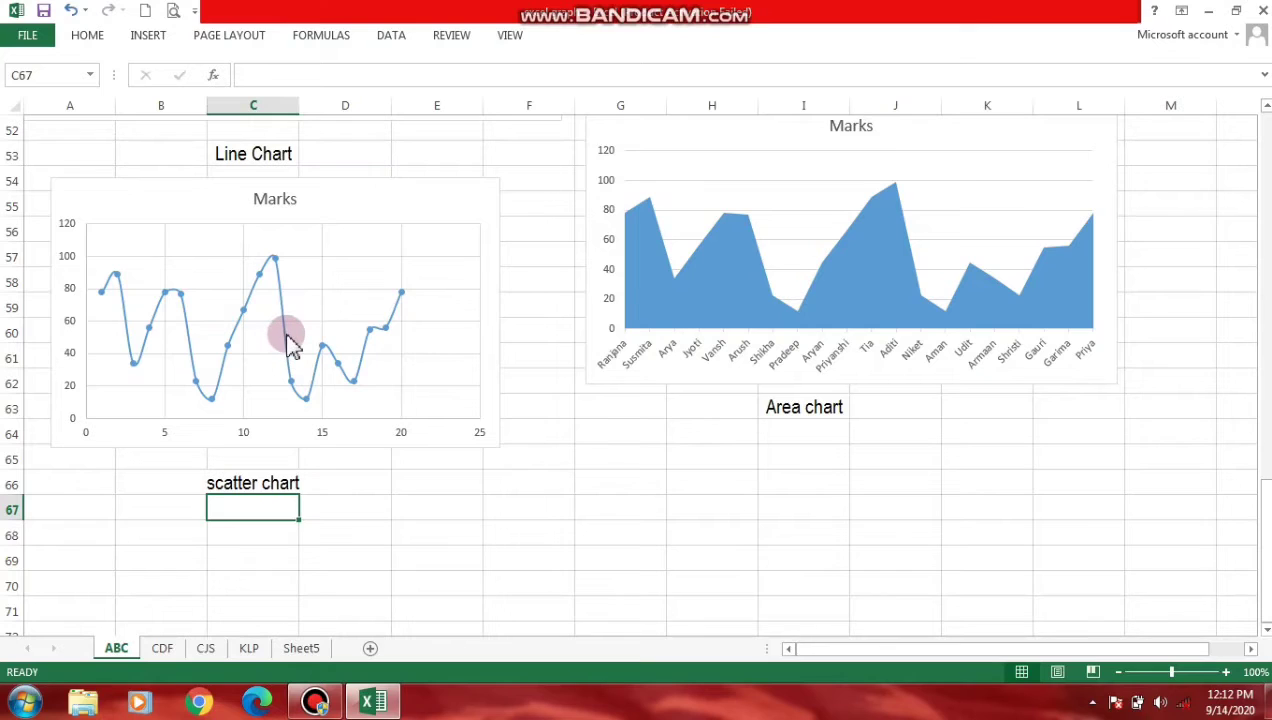
pyautogui.moveTo(288, 340)
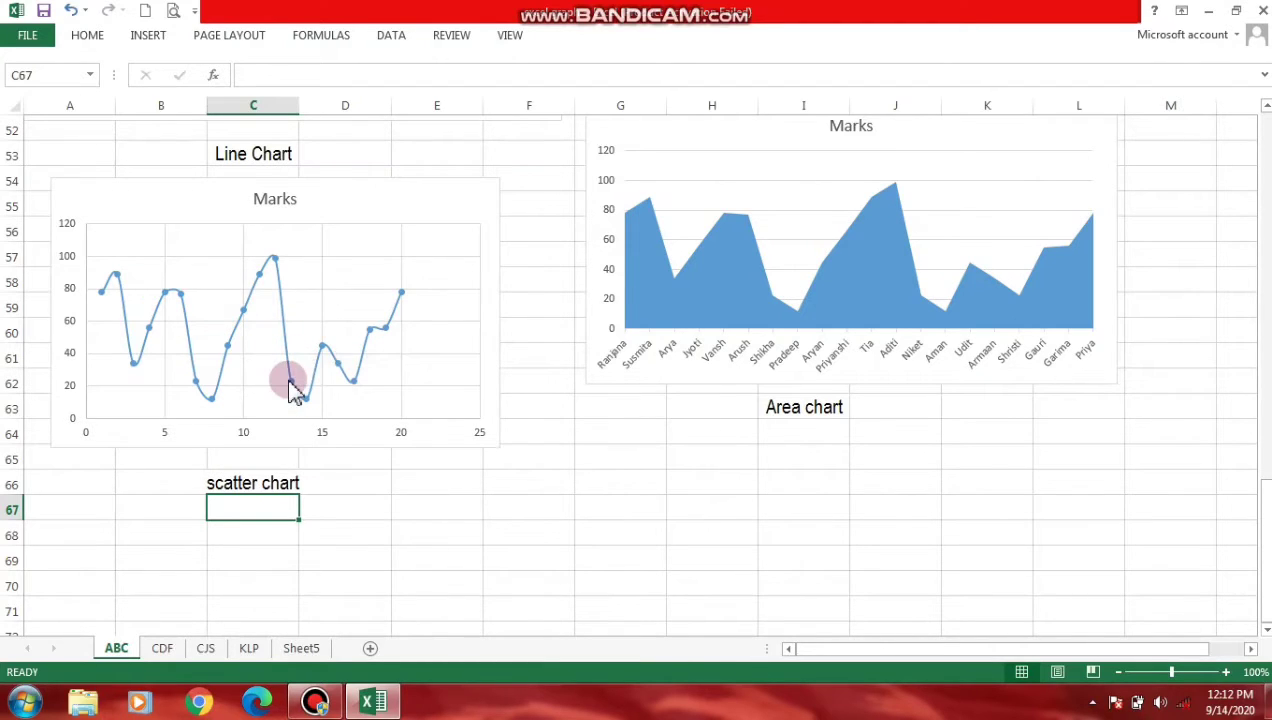
pyautogui.moveTo(289, 381)
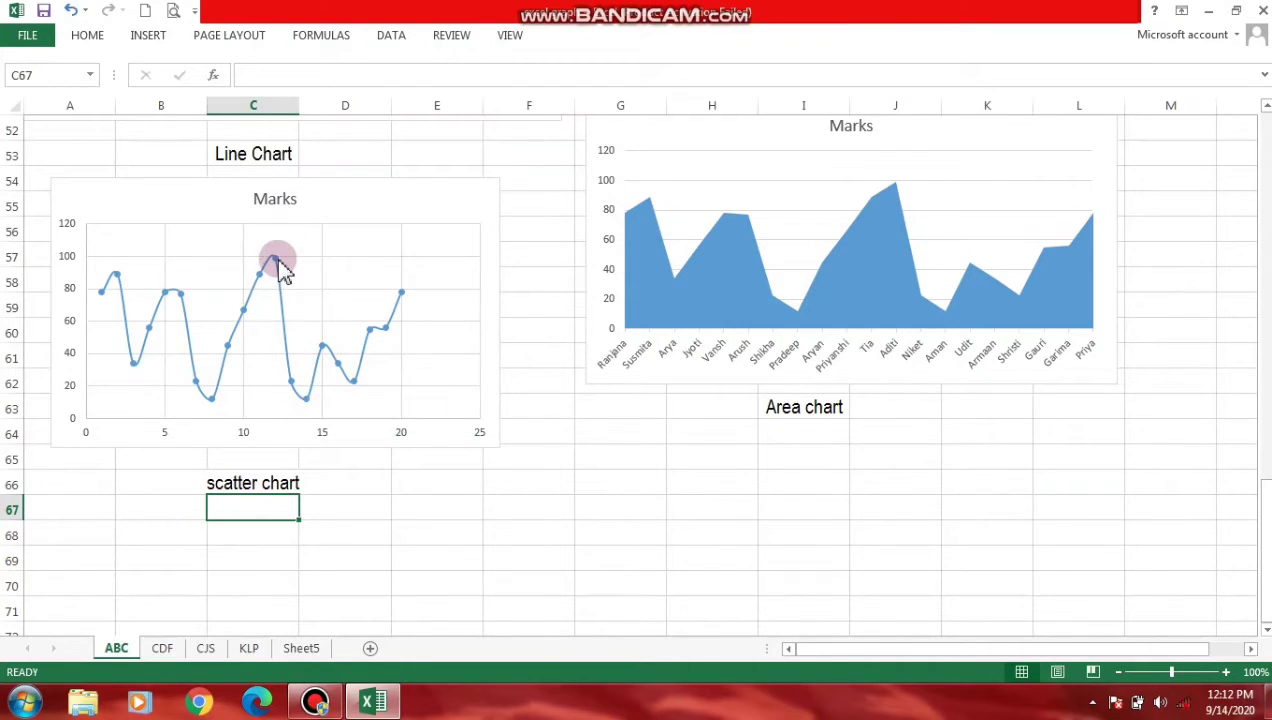
pyautogui.moveTo(276, 258)
pyautogui.scroll(3, 877, 273)
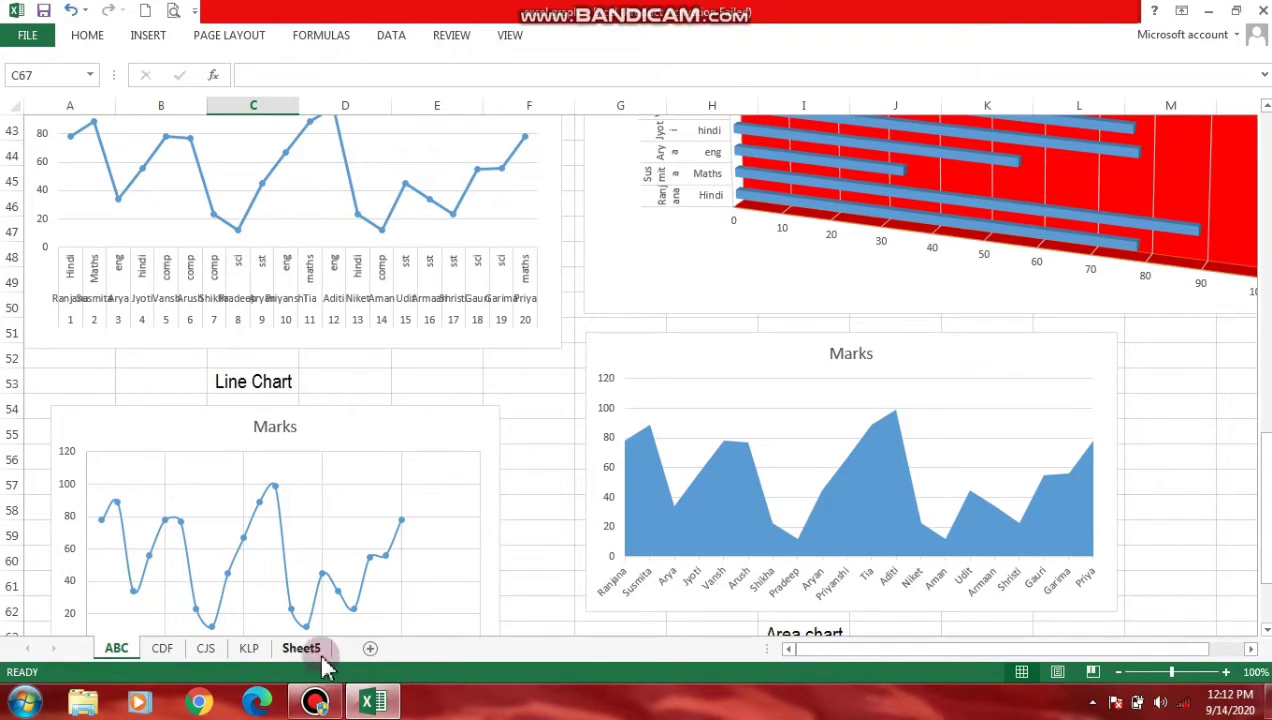
pyautogui.click(85, 40)
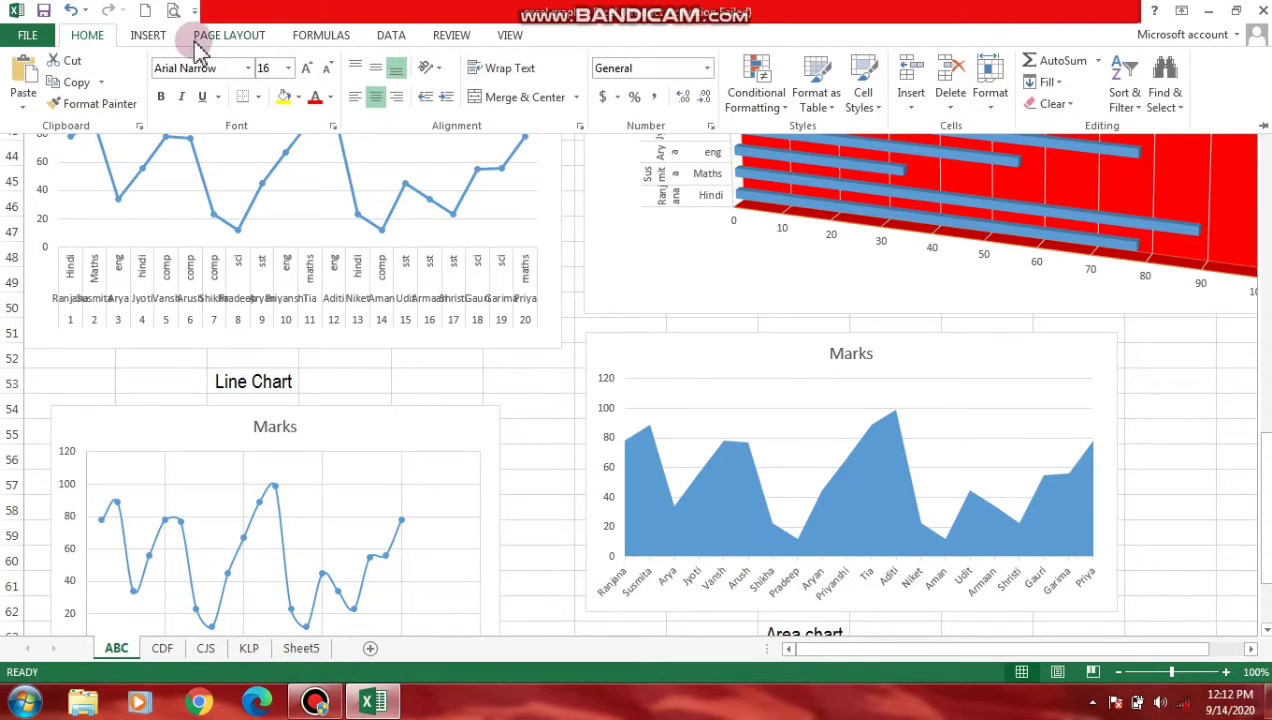
pyautogui.click(132, 32)
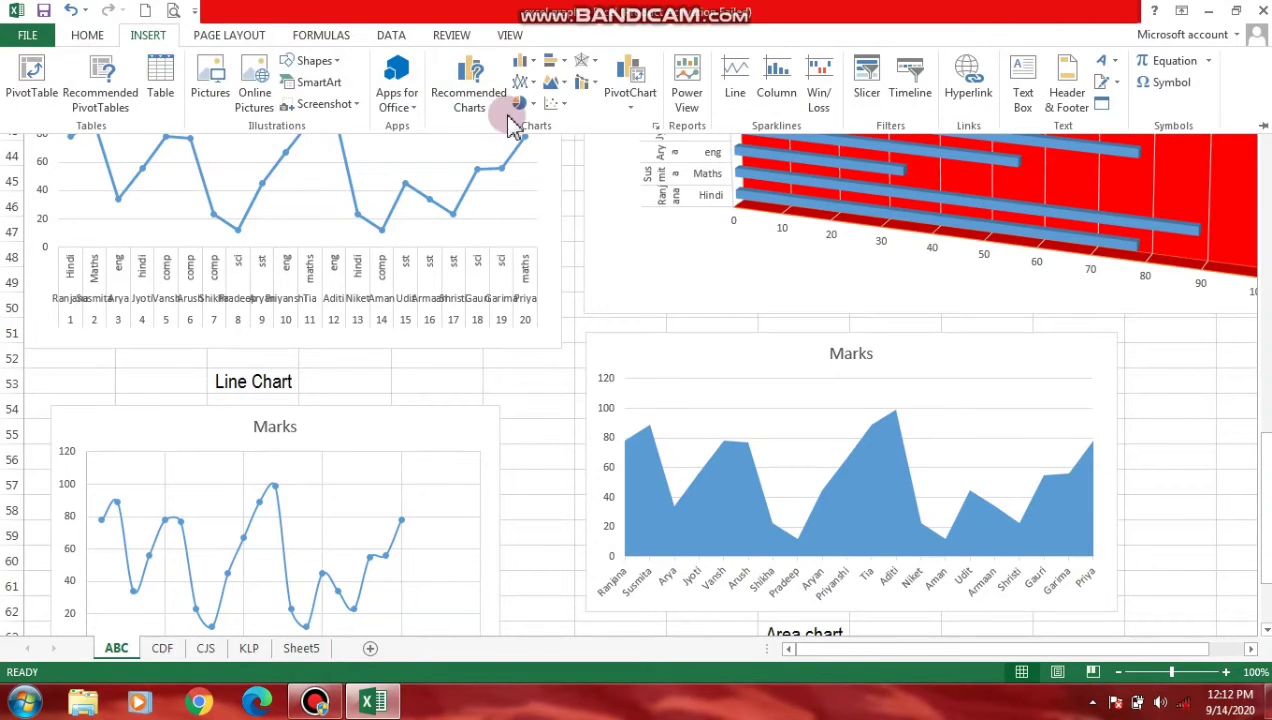
pyautogui.click(450, 112)
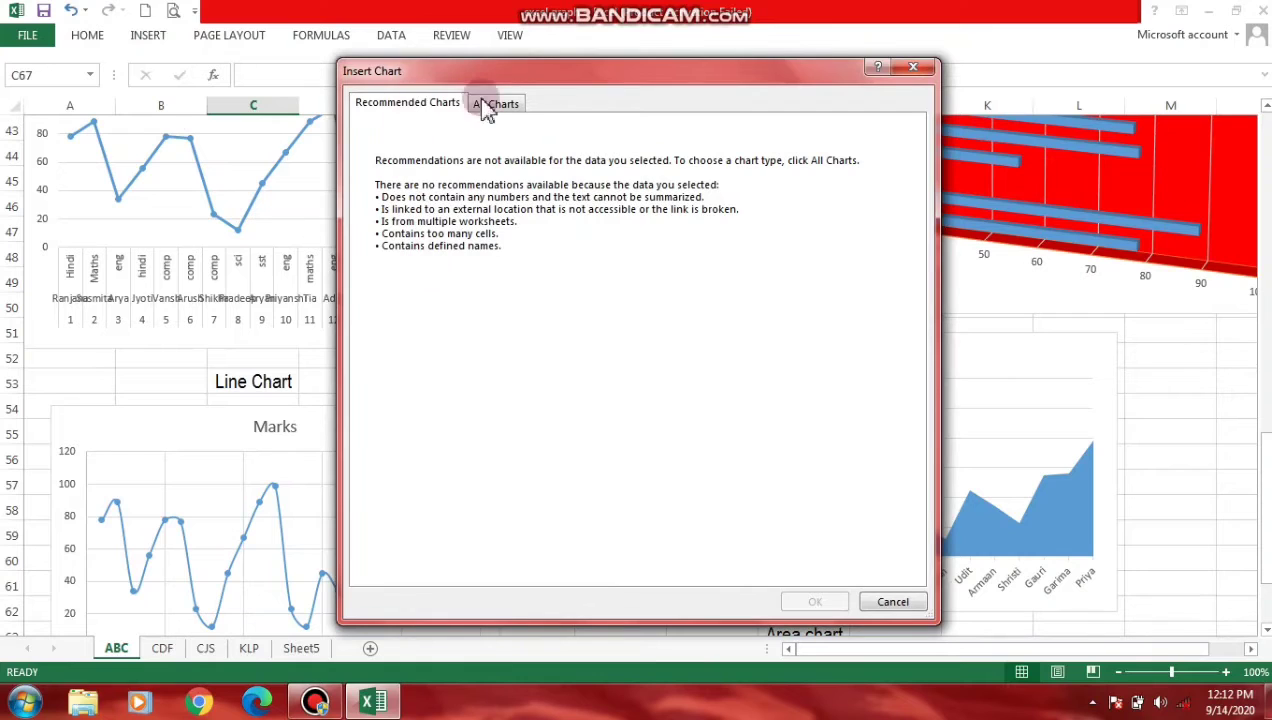
pyautogui.click(498, 104)
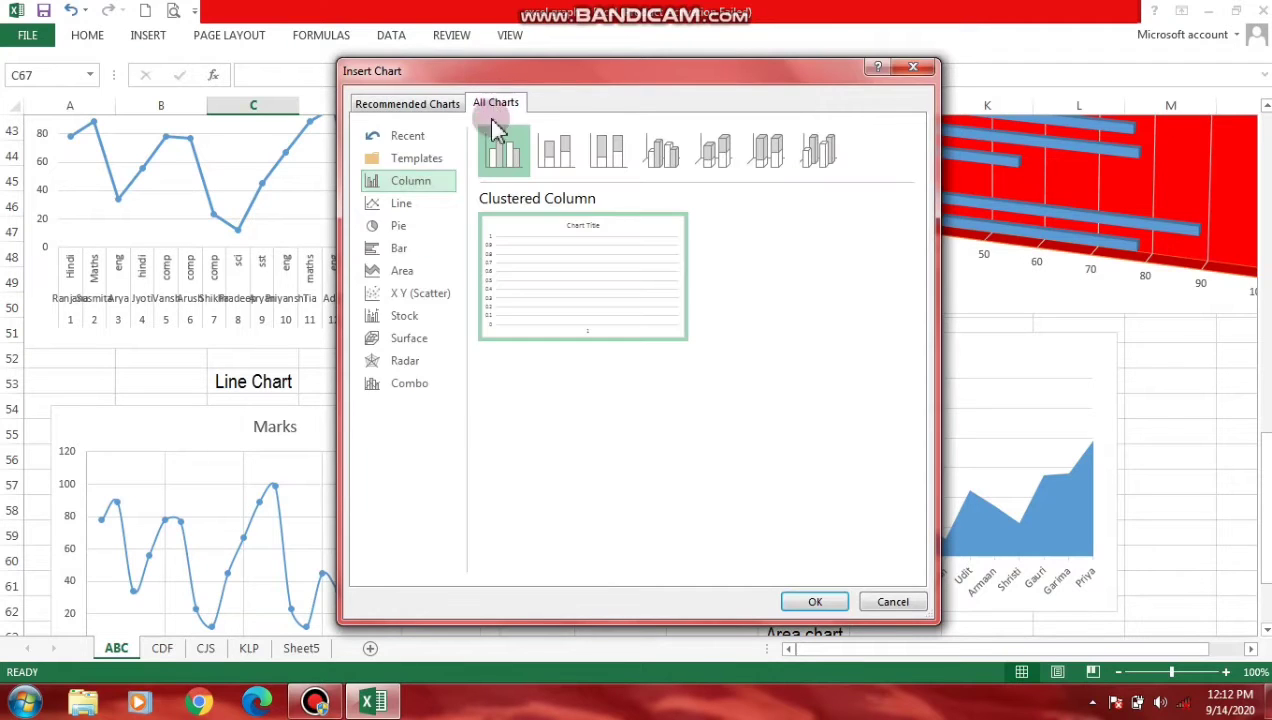
pyautogui.click(415, 294)
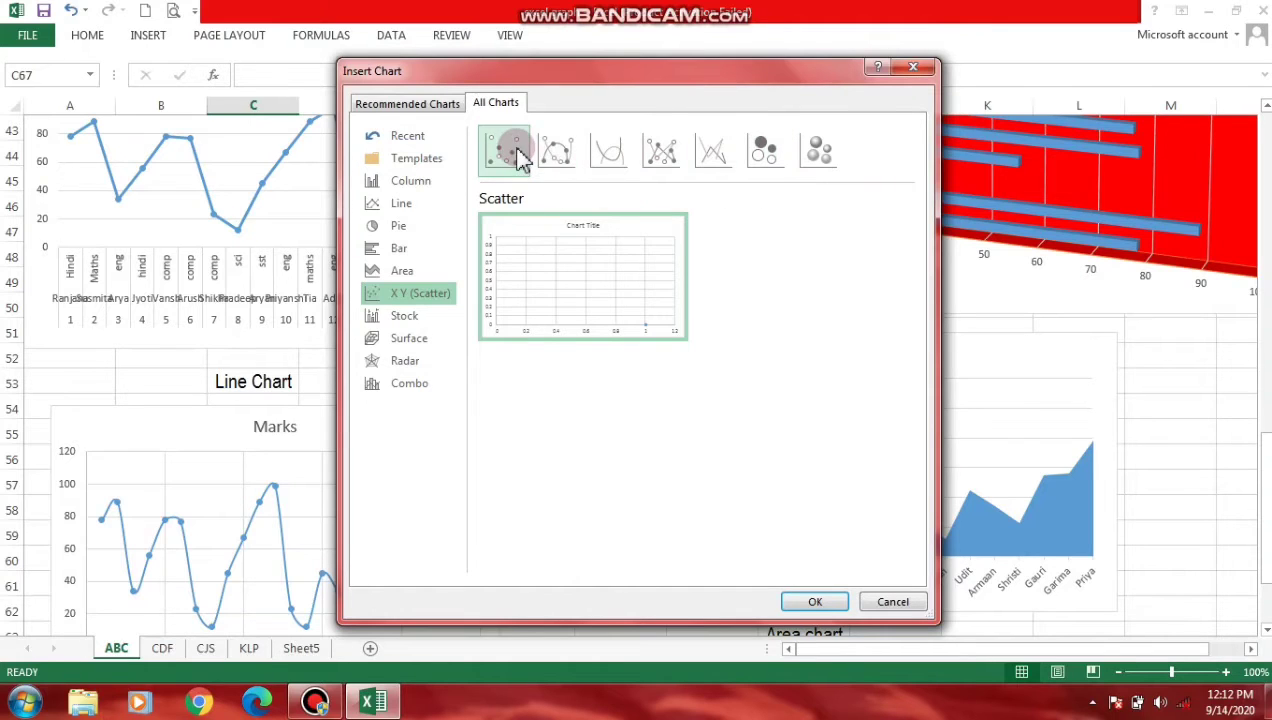
pyautogui.click(568, 417)
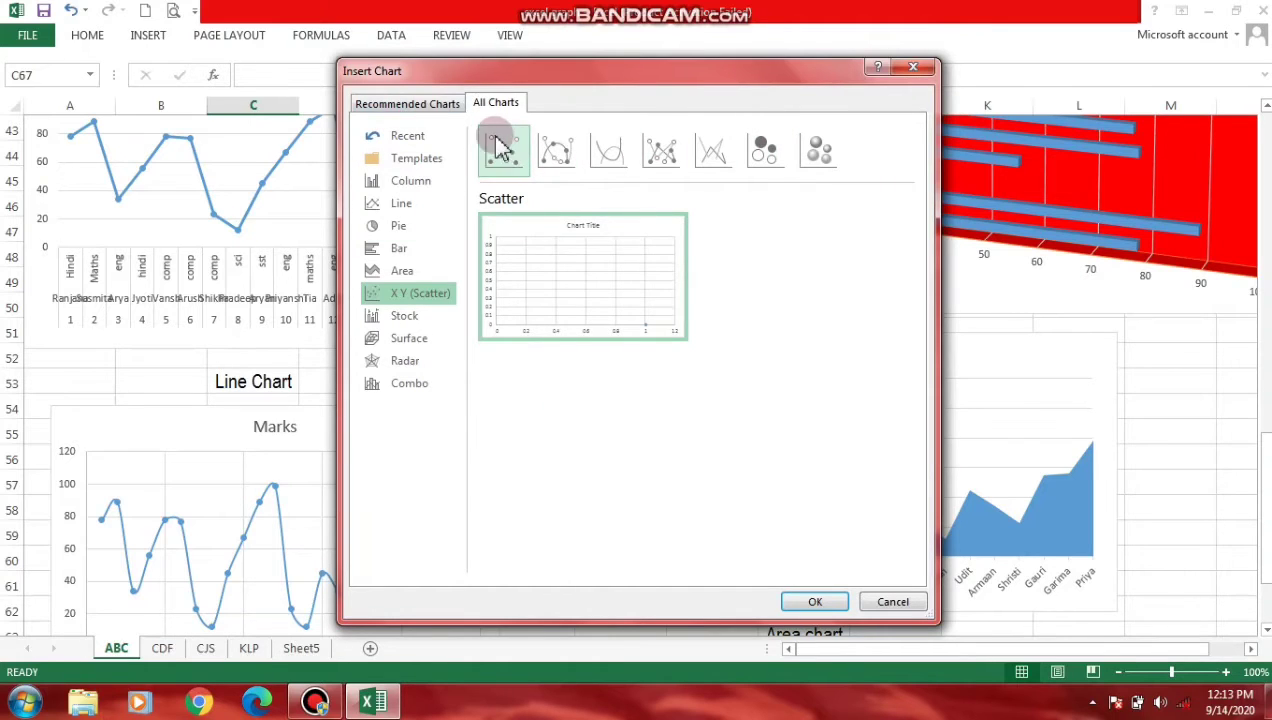
pyautogui.click(911, 66)
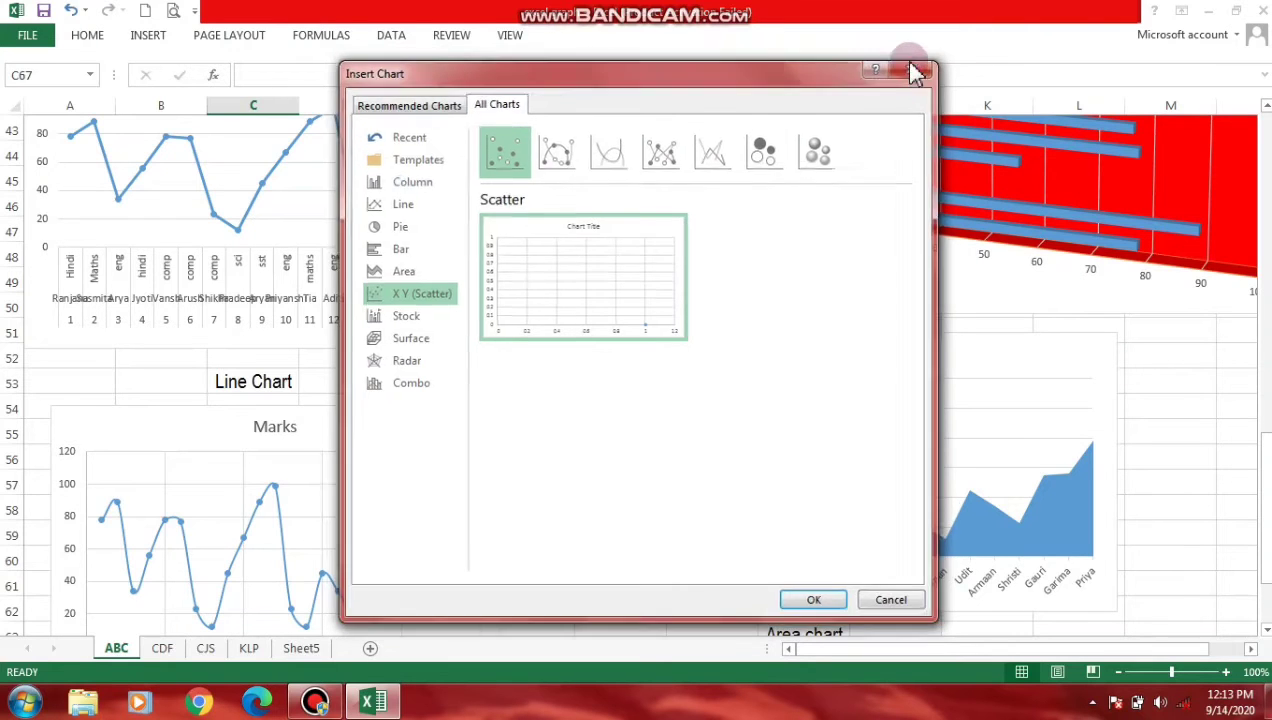
pyautogui.scroll(15, 43, 213)
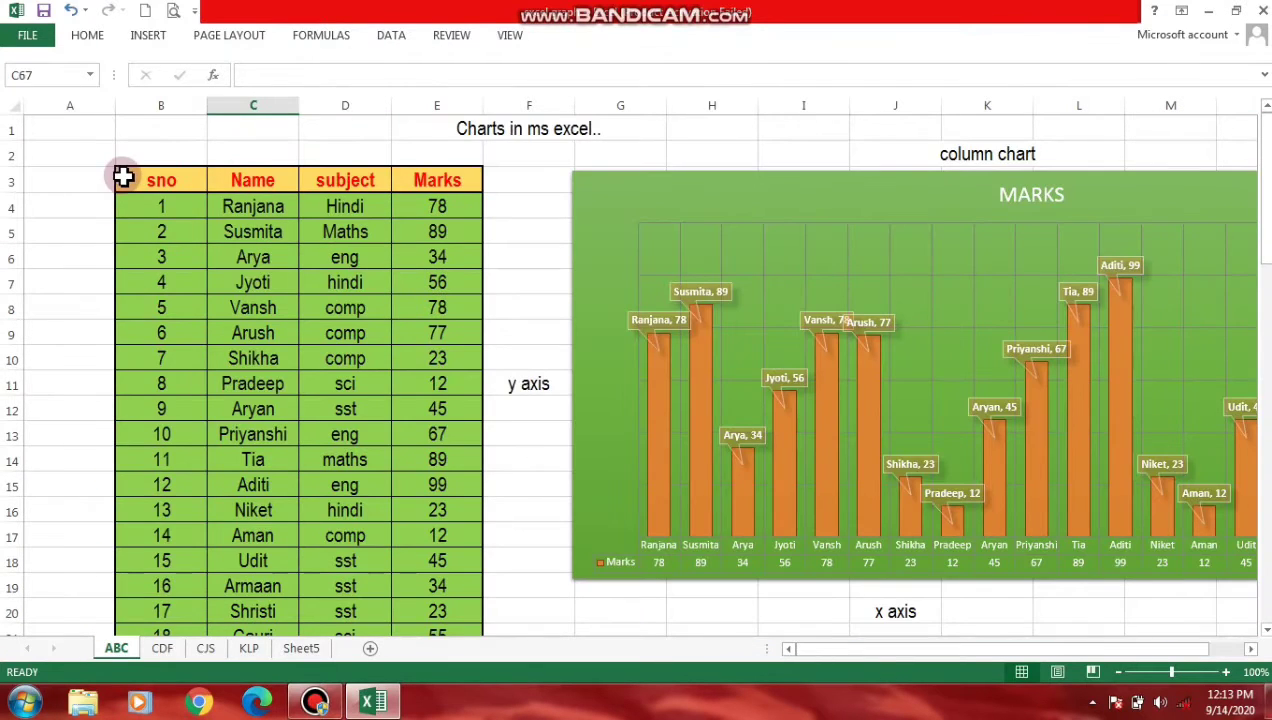
# - Insert an X Y (Scatter) chart of the student marks table B3:E23 from All Charts
pyautogui.moveTo(122, 178); pyautogui.dragTo(440, 628)
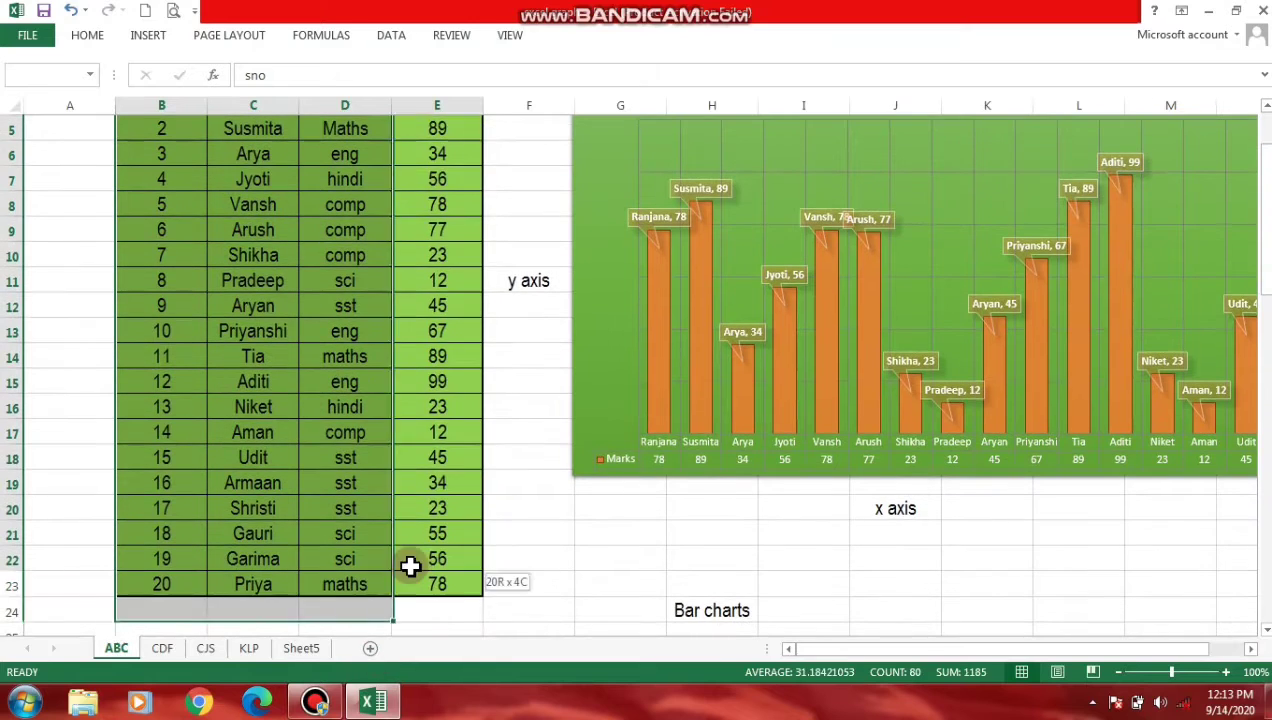
pyautogui.moveTo(383, 676); pyautogui.dragTo(440, 584)
pyautogui.click(148, 35)
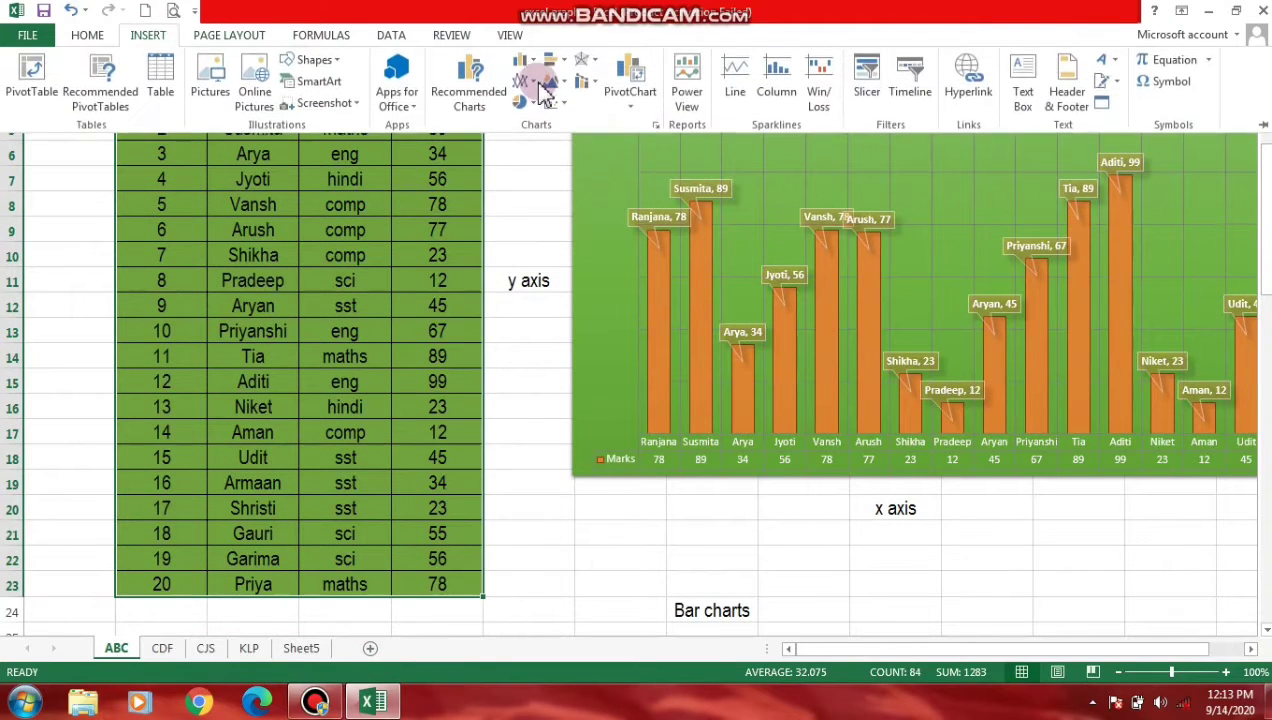
pyautogui.click(445, 107)
pyautogui.click(502, 168)
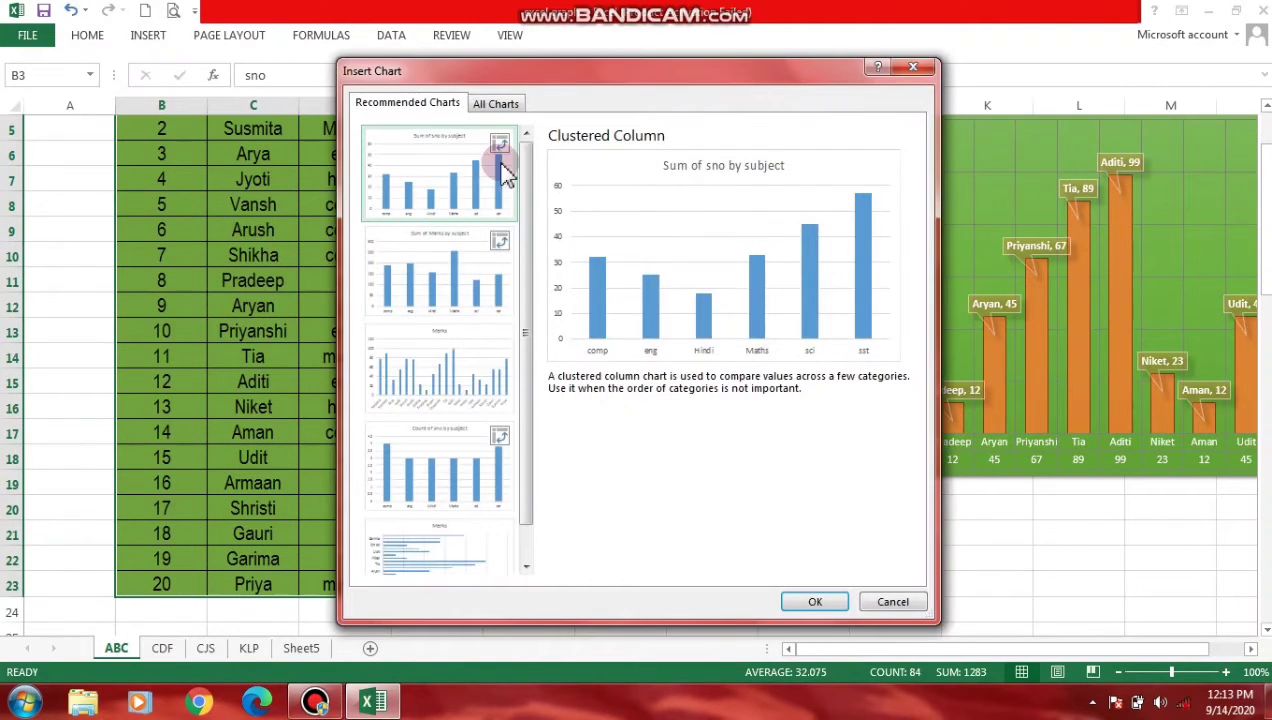
pyautogui.click(496, 104)
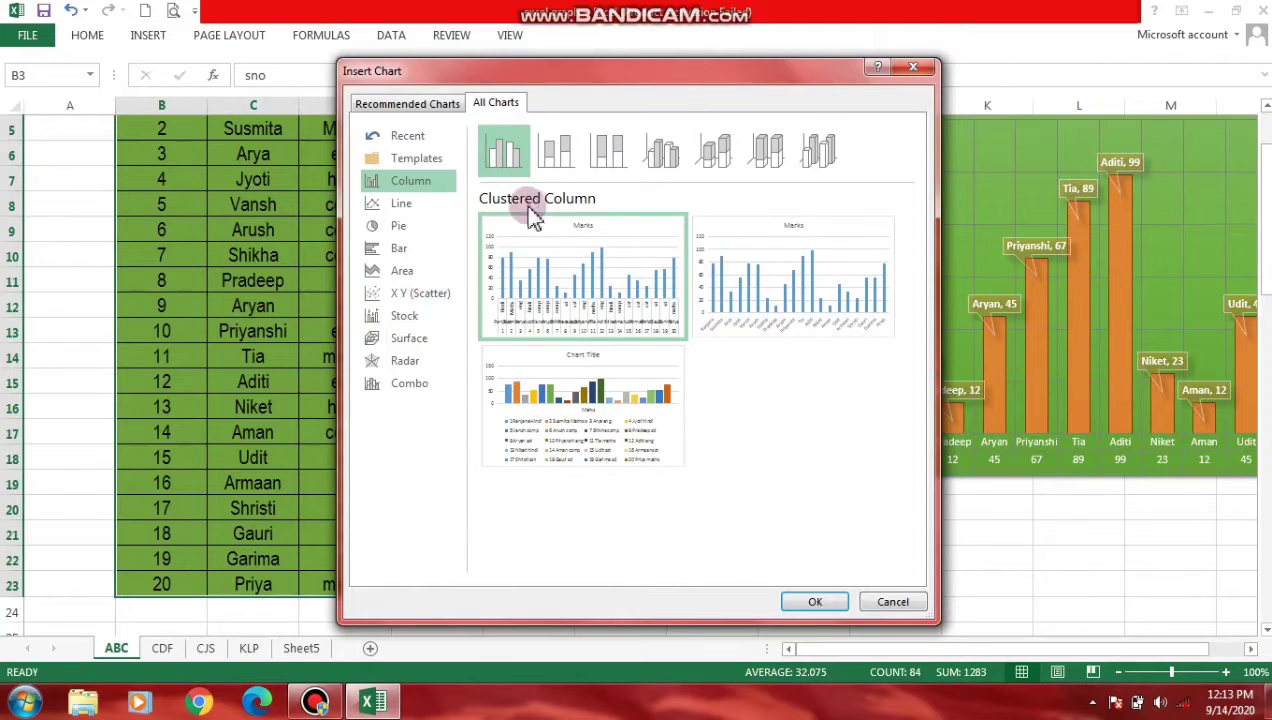
pyautogui.click(405, 293)
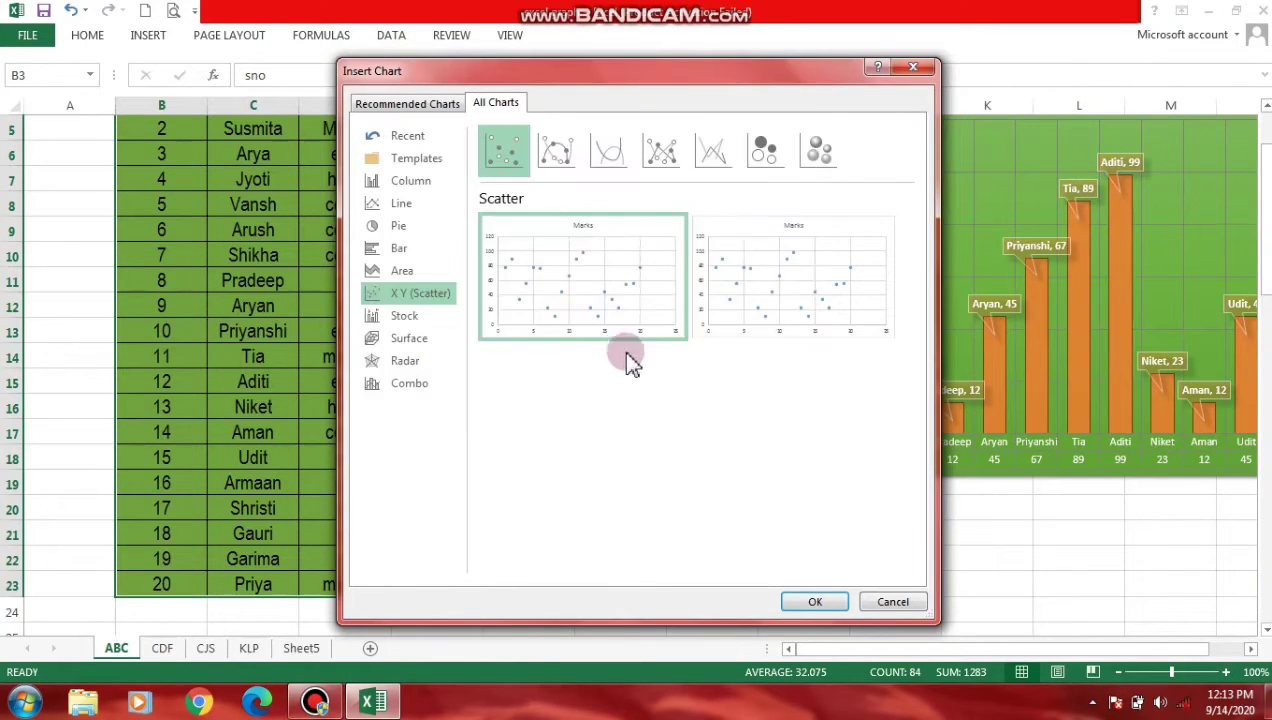
pyautogui.click(815, 603)
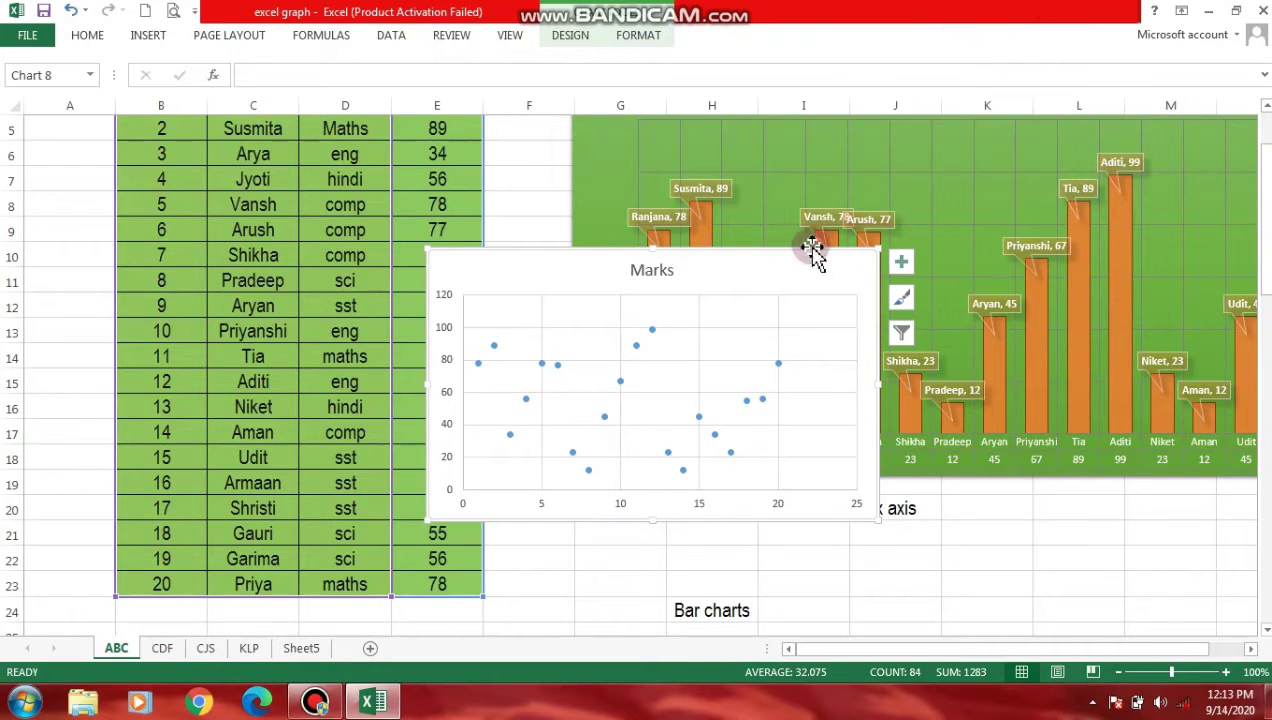
# - Drag the Marks scatter chart off the column chart to below its scatter chart heading
pyautogui.moveTo(797, 273); pyautogui.dragTo(794, 262)
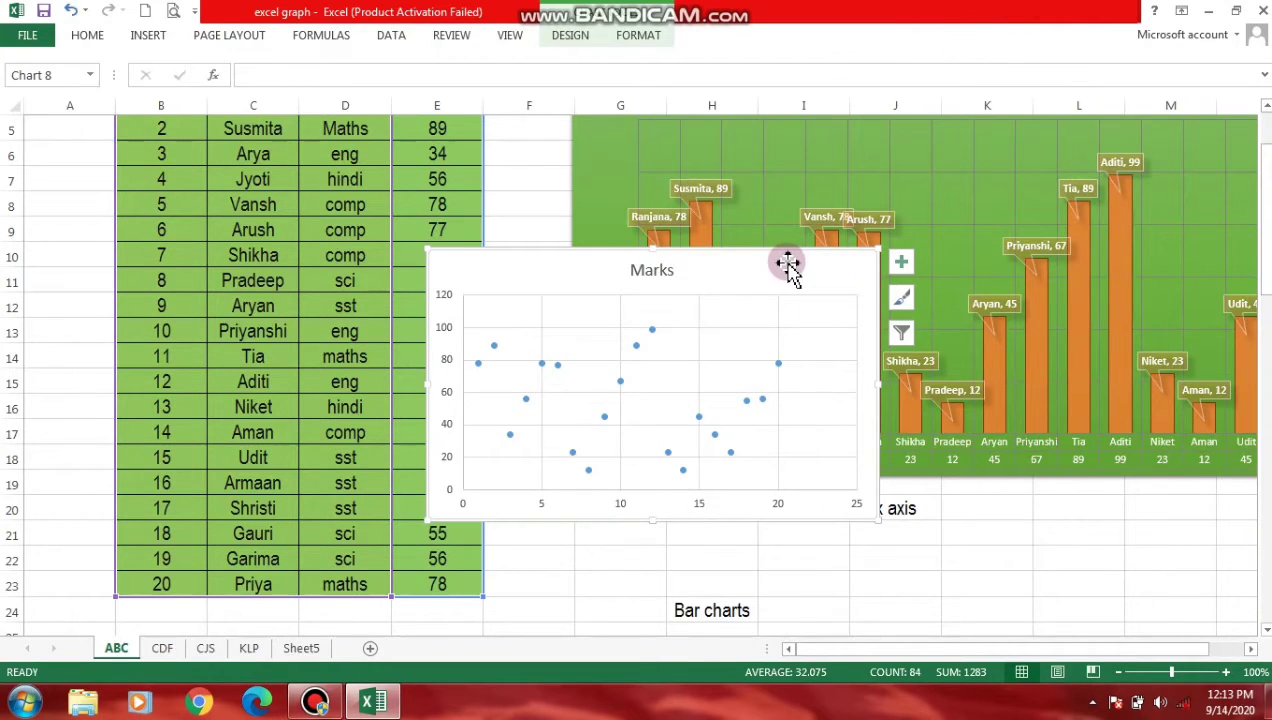
pyautogui.scroll(-1, 889, 573)
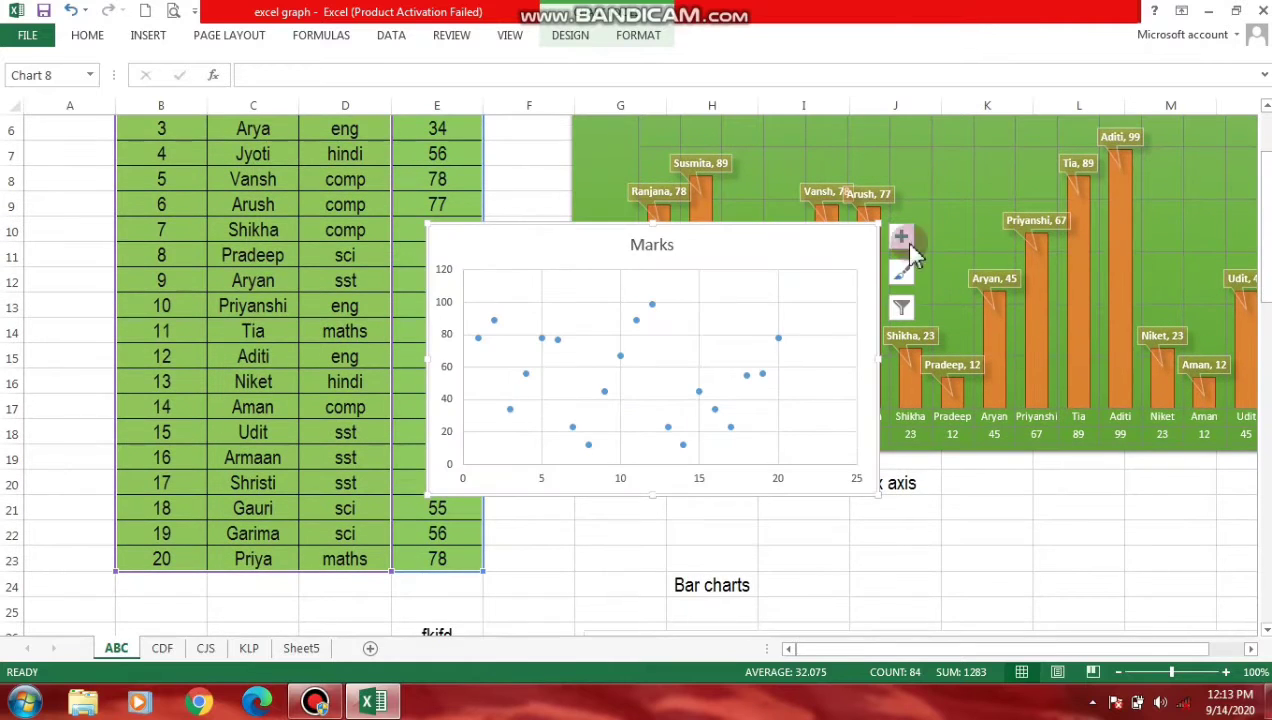
pyautogui.moveTo(814, 243); pyautogui.dragTo(585, 514)
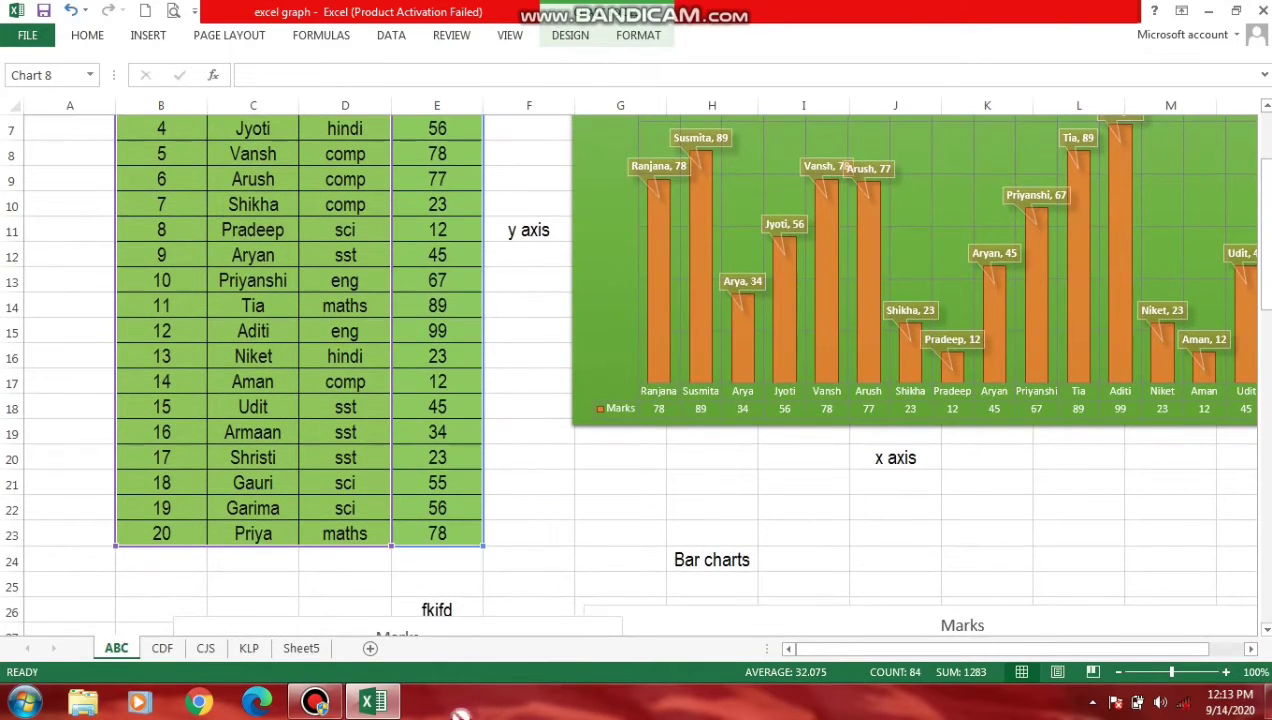
pyautogui.moveTo(684, 219)
pyautogui.mouseDown()
pyautogui.moveTo(191, 505)
pyautogui.moveTo(130, 500)
pyautogui.moveTo(135, 575)
pyautogui.moveTo(113, 690)
pyautogui.mouseUp()
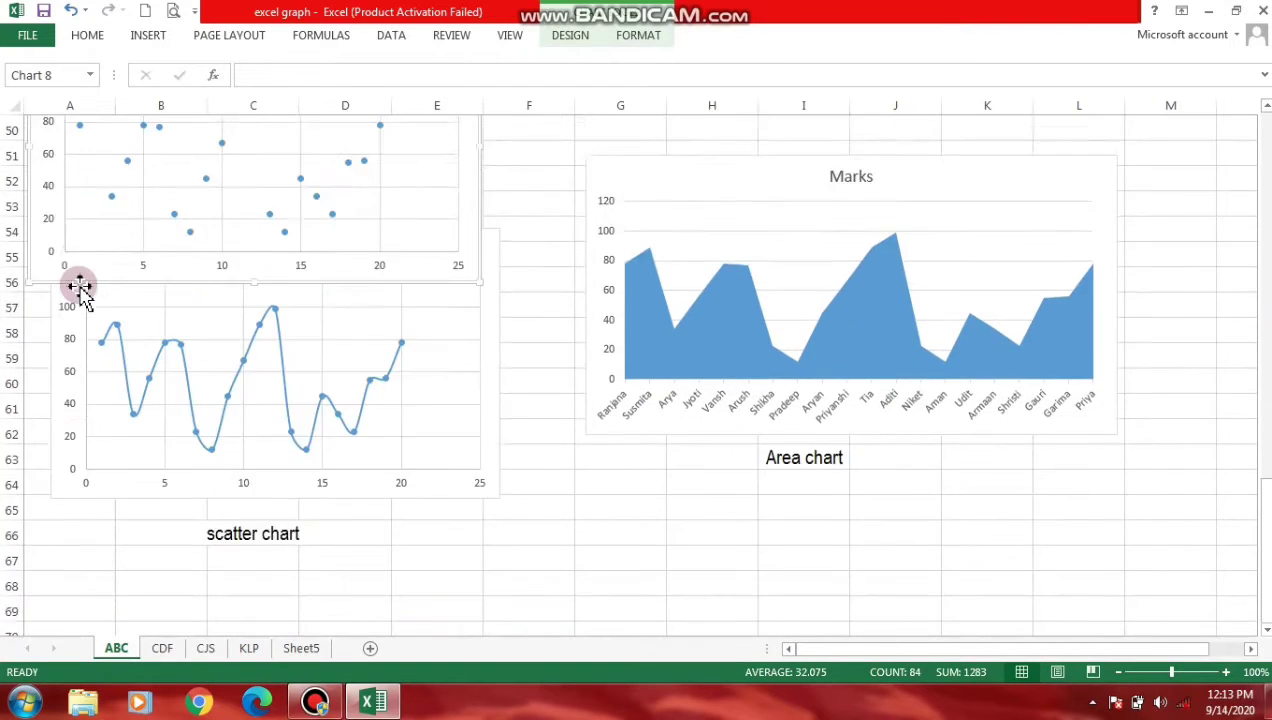
pyautogui.moveTo(113, 690); pyautogui.dragTo(80, 287)
pyautogui.moveTo(113, 241); pyautogui.dragTo(83, 710)
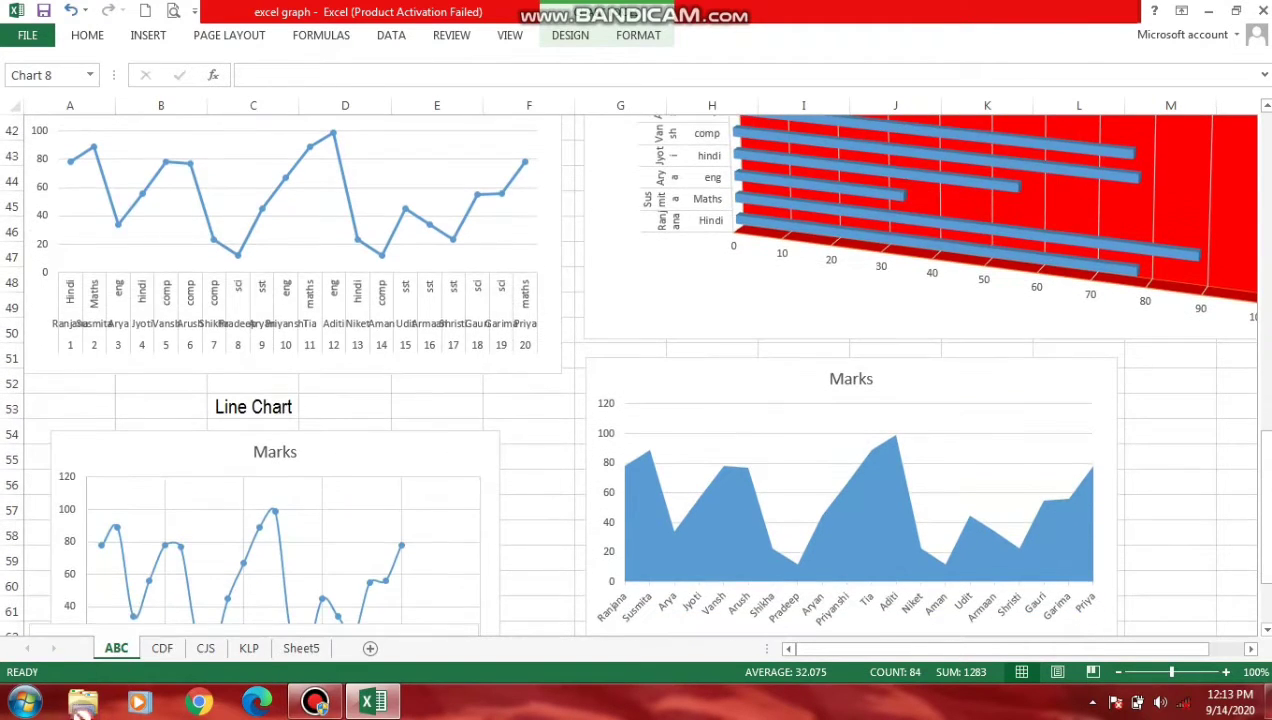
pyautogui.moveTo(117, 662)
pyautogui.mouseDown()
pyautogui.moveTo(178, 230)
pyautogui.moveTo(183, 712)
pyautogui.mouseUp()
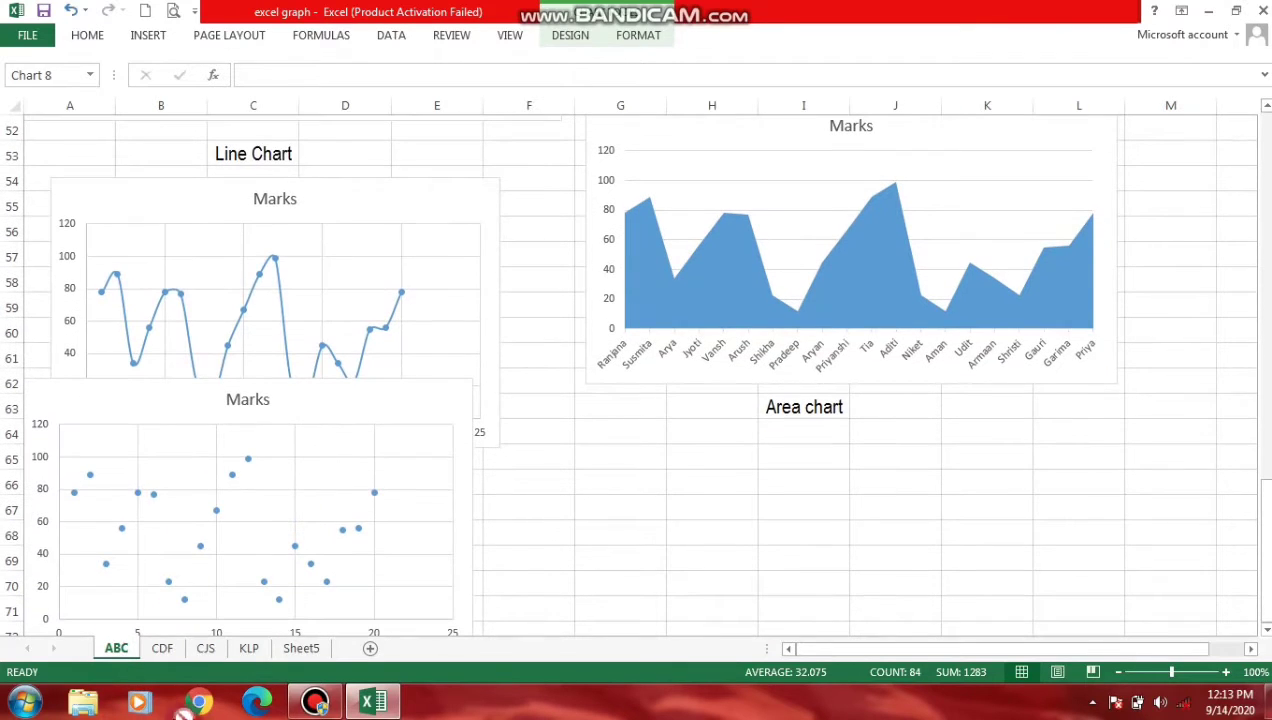
pyautogui.moveTo(305, 695); pyautogui.dragTo(240, 322)
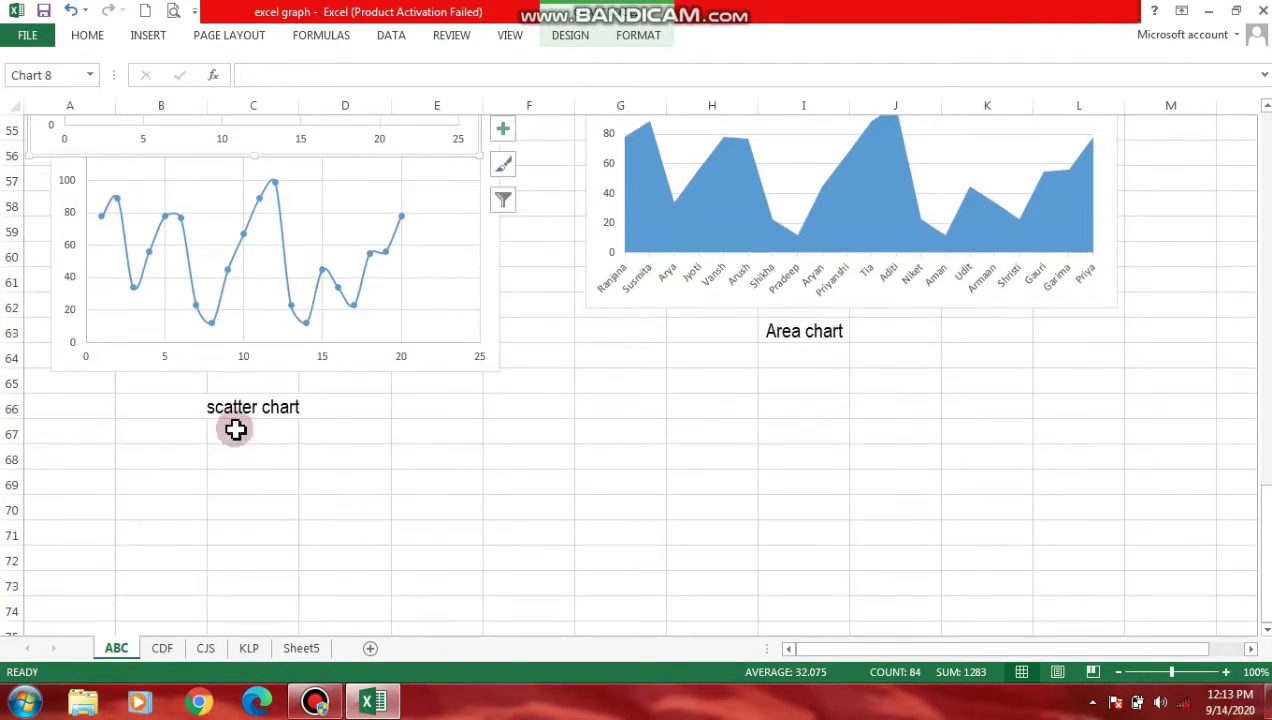
pyautogui.moveTo(253, 318); pyautogui.dragTo(277, 414)
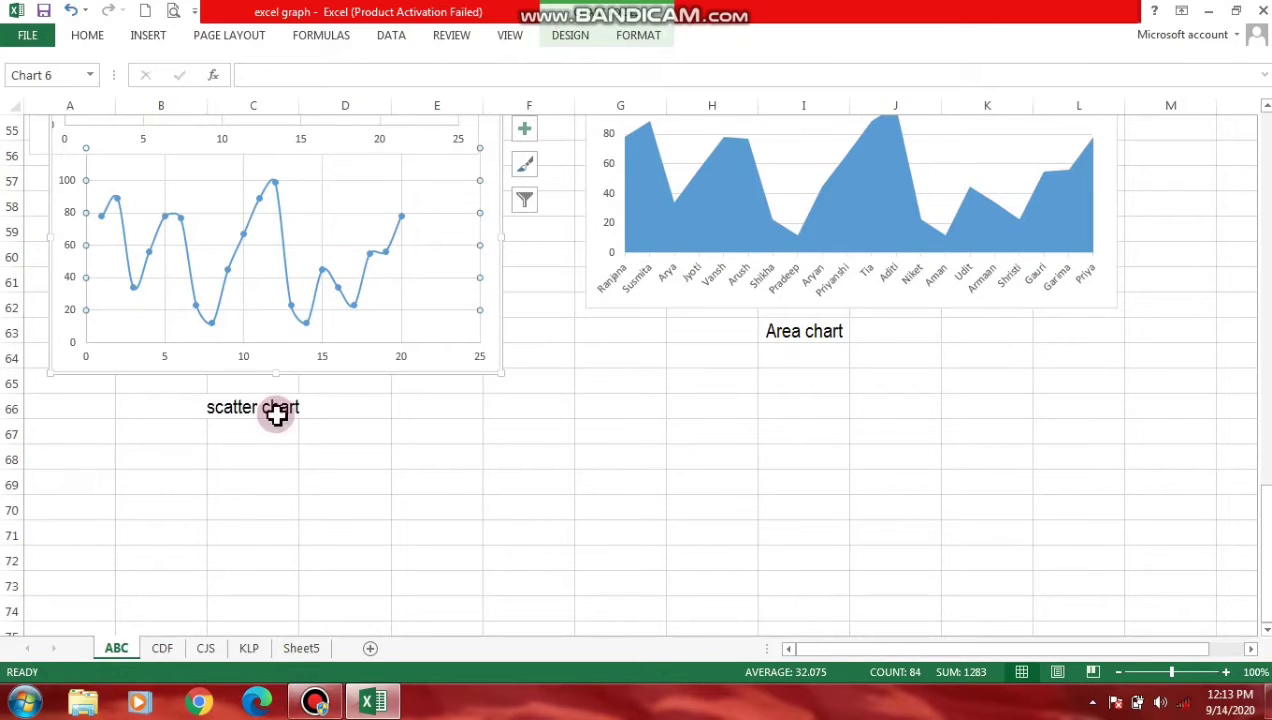
pyautogui.moveTo(275, 362); pyautogui.dragTo(283, 546)
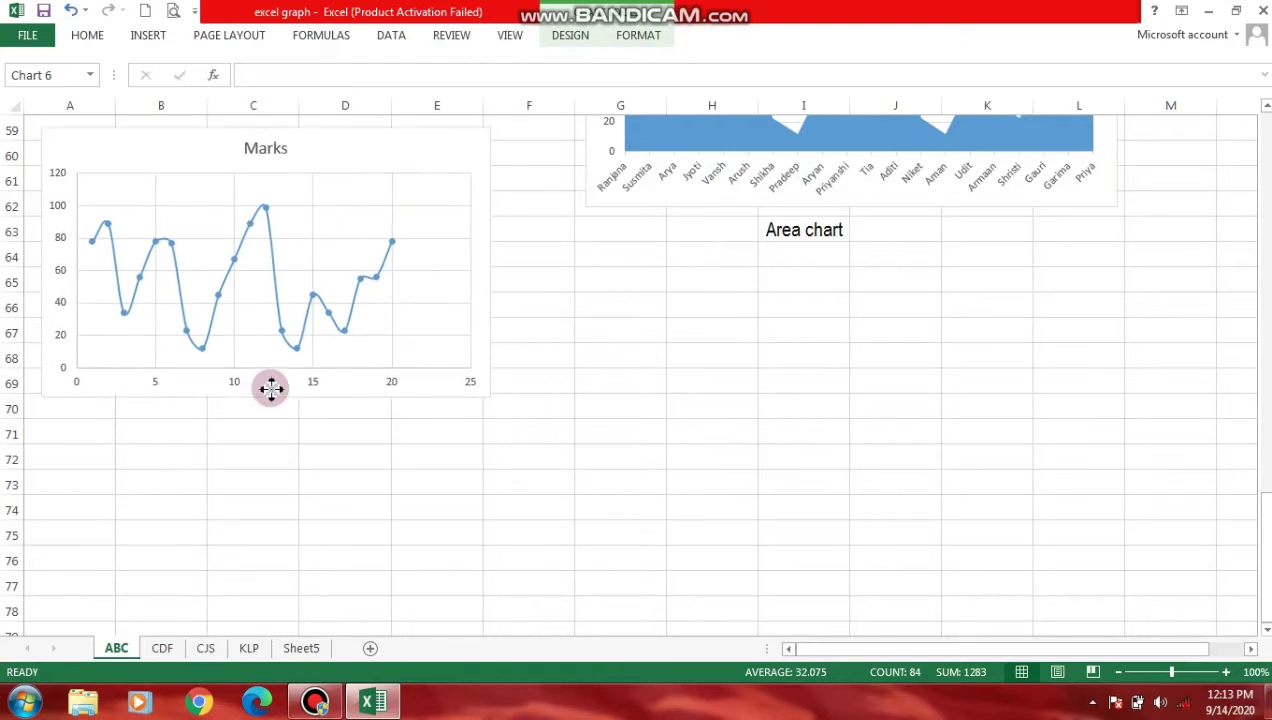
# - Move the Marks line chart up to rows 60–70 and nudge the scatter chart slightly down-right
pyautogui.moveTo(283, 546); pyautogui.dragTo(285, 397)
pyautogui.scroll(4, 329, 380)
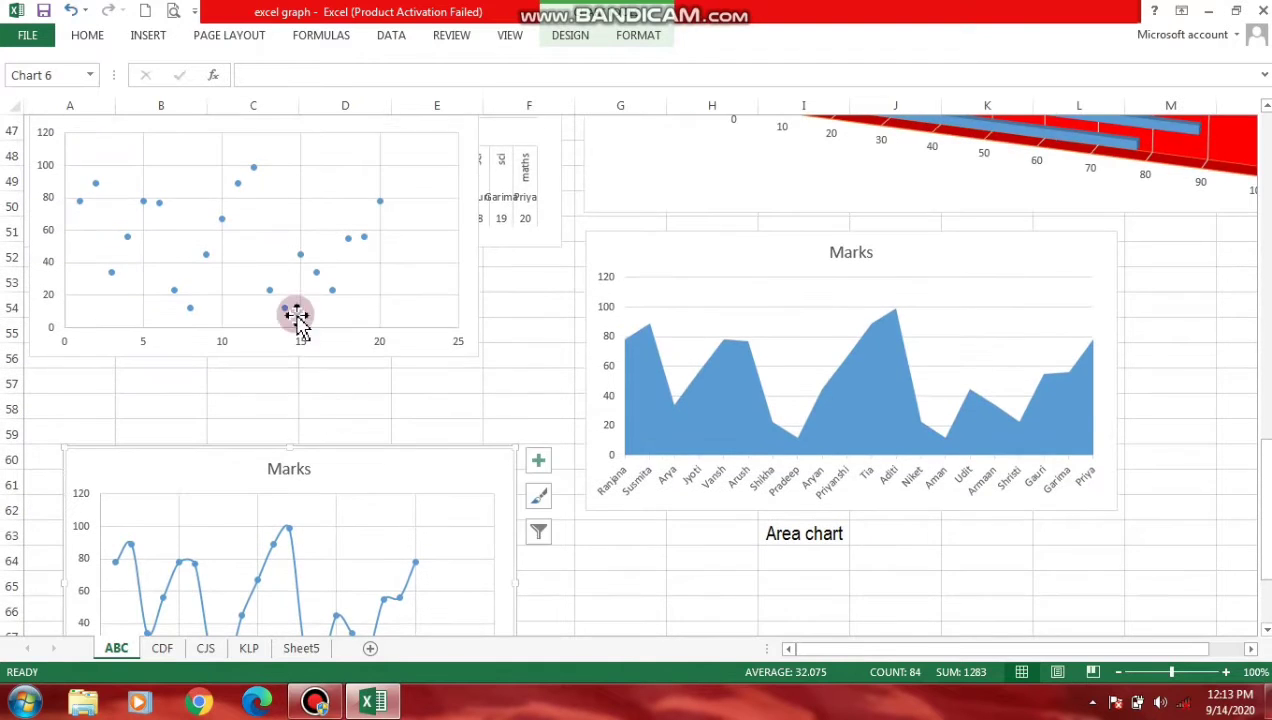
pyautogui.click(280, 240)
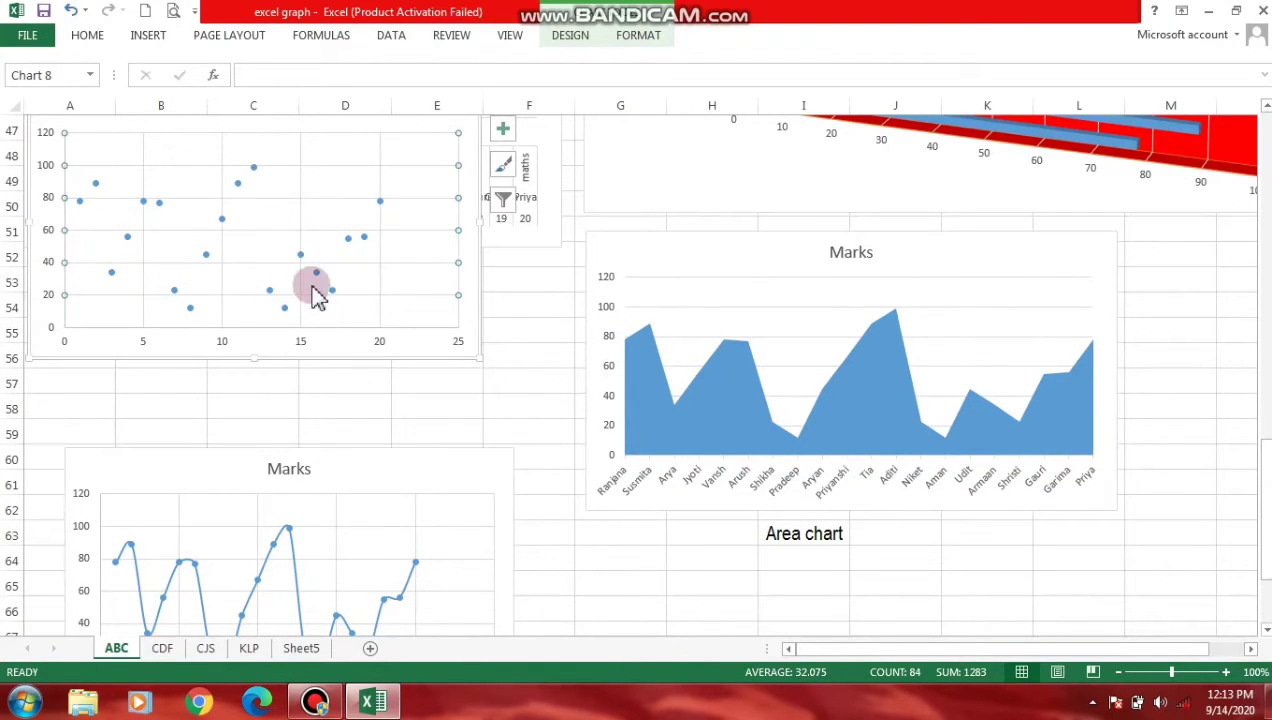
pyautogui.moveTo(319, 348); pyautogui.dragTo(342, 404)
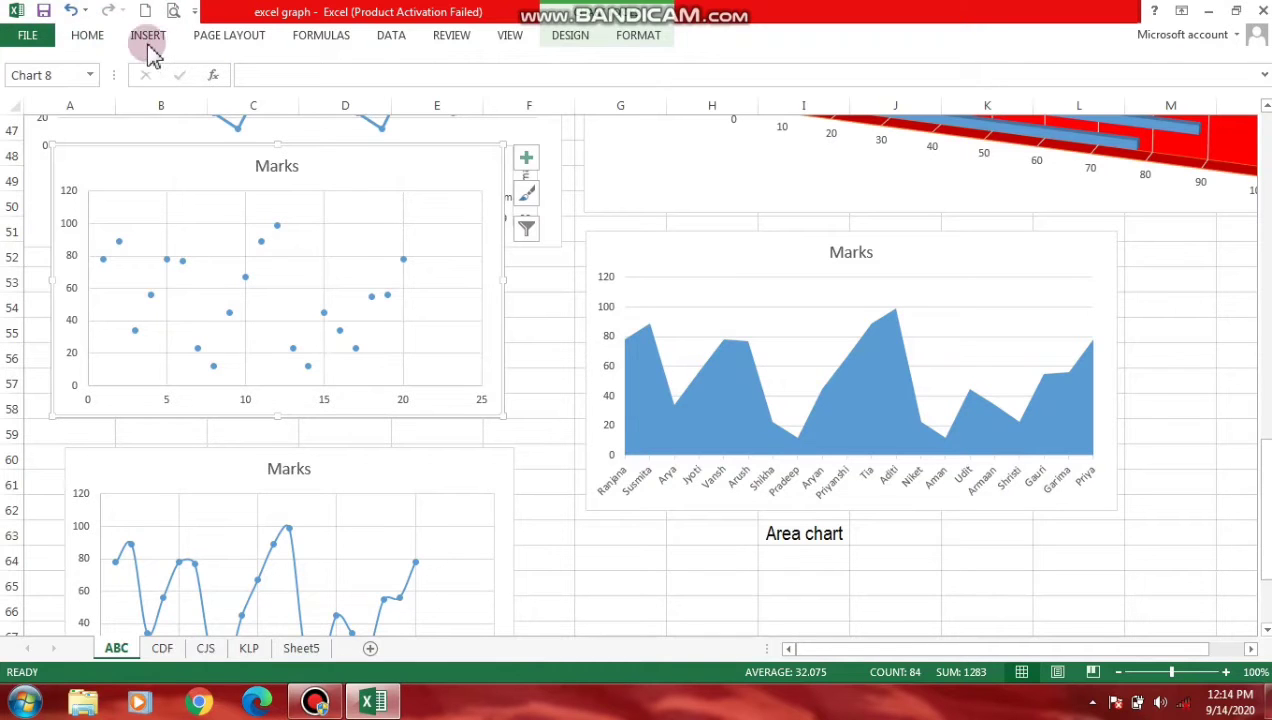
pyautogui.scroll(6, 447, 218)
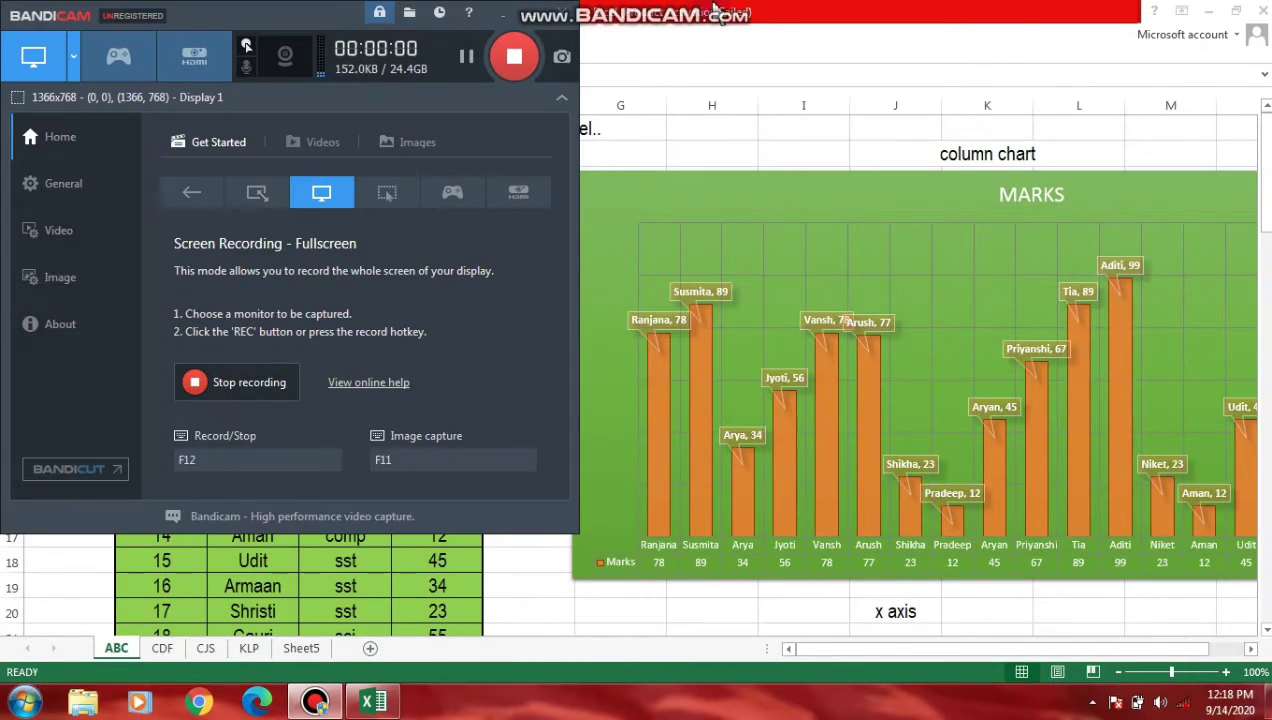
pyautogui.click(506, 15)
pyautogui.scroll(-2, 406, 500)
pyautogui.scroll(-4, 410, 498)
pyautogui.scroll(-15, 413, 497)
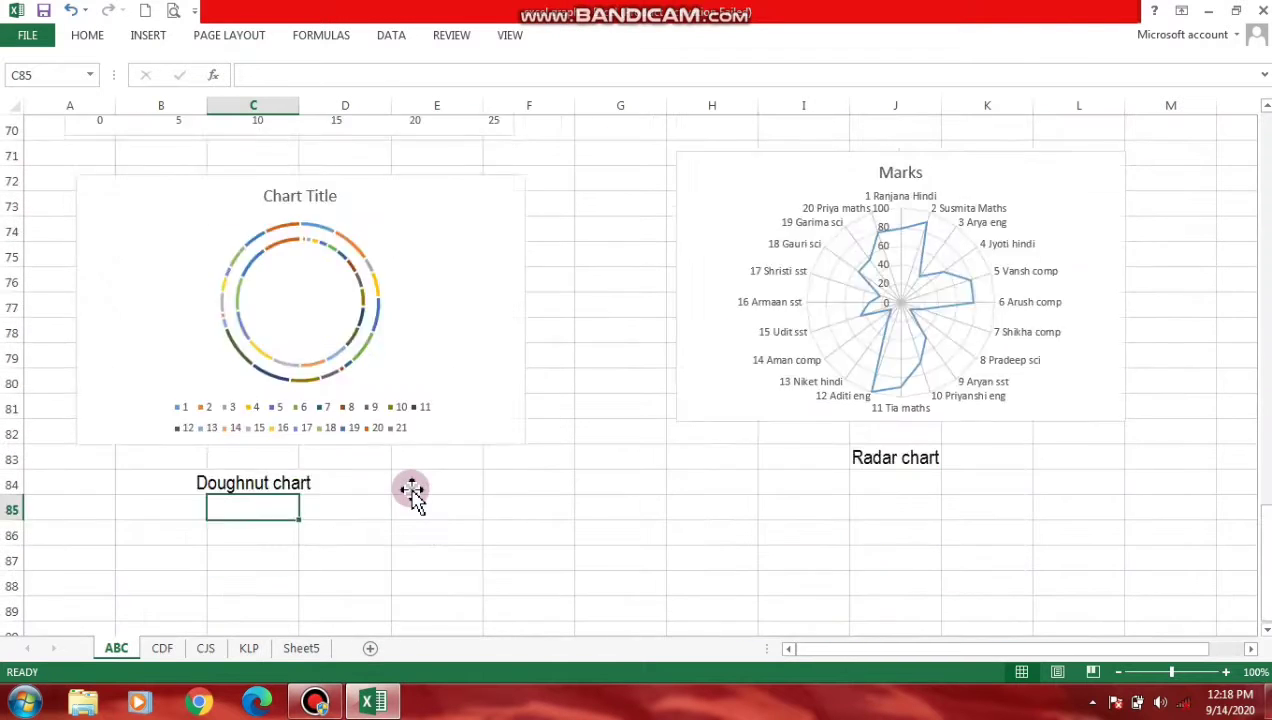
pyautogui.scroll(1, 413, 494)
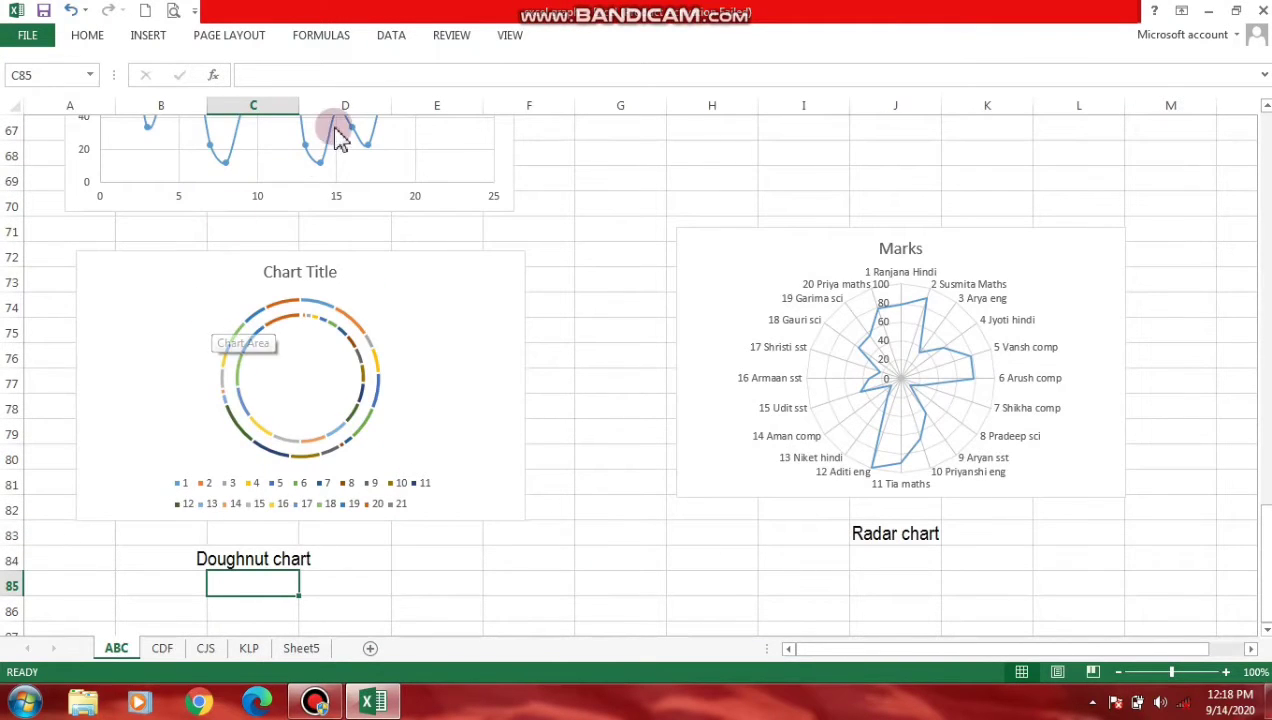
pyautogui.scroll(9, 241, 263)
pyautogui.scroll(7, 246, 260)
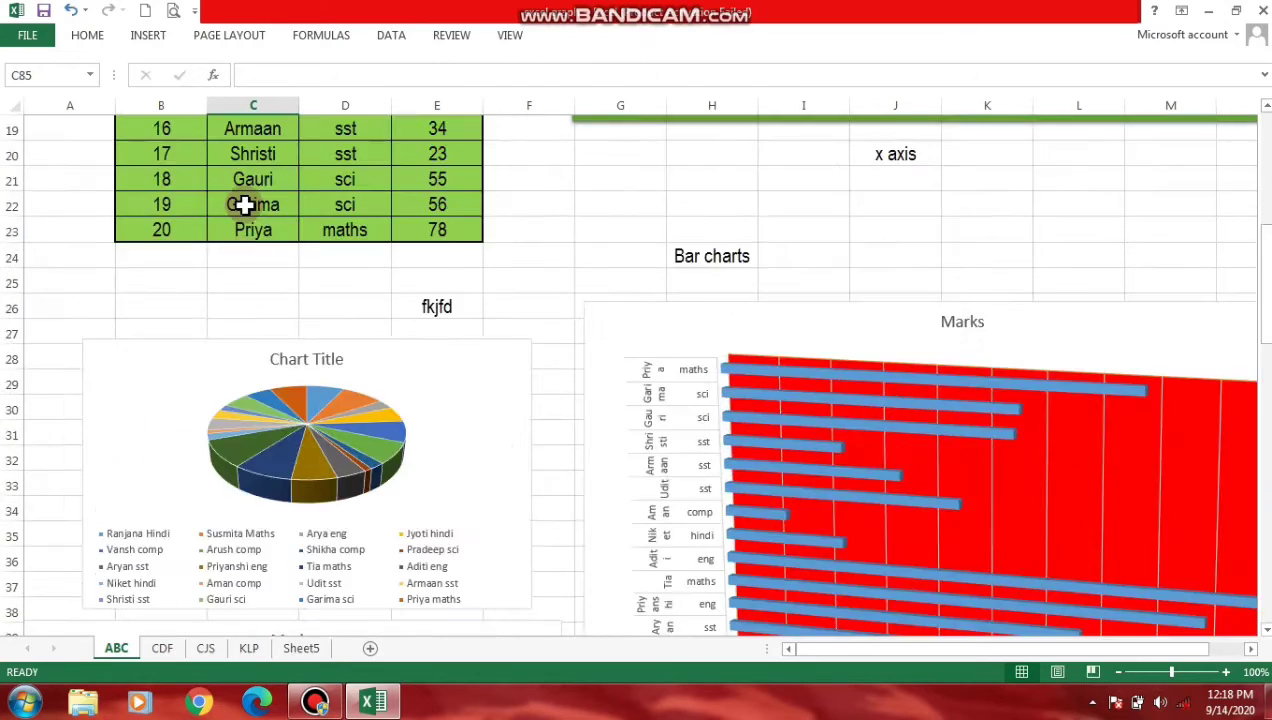
pyautogui.scroll(2, 245, 205)
pyautogui.scroll(4, 236, 142)
pyautogui.moveTo(190, 180); pyautogui.dragTo(406, 580)
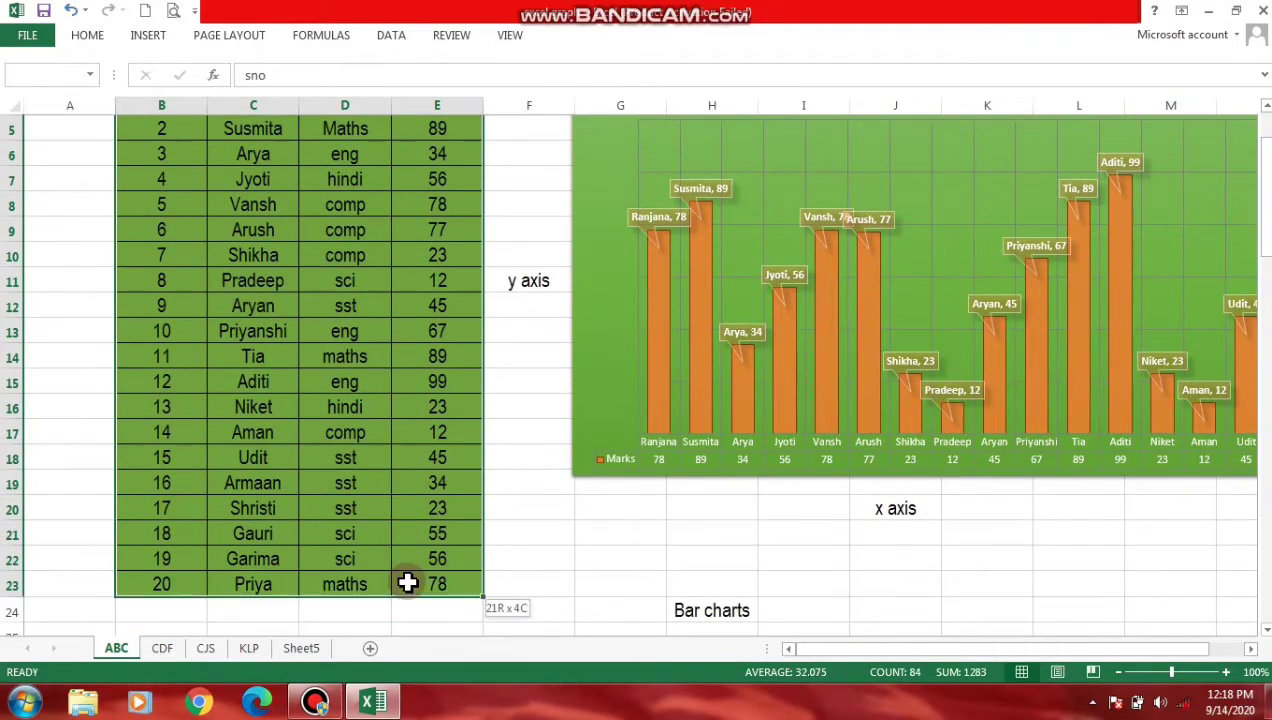
pyautogui.click(108, 34)
pyautogui.click(142, 35)
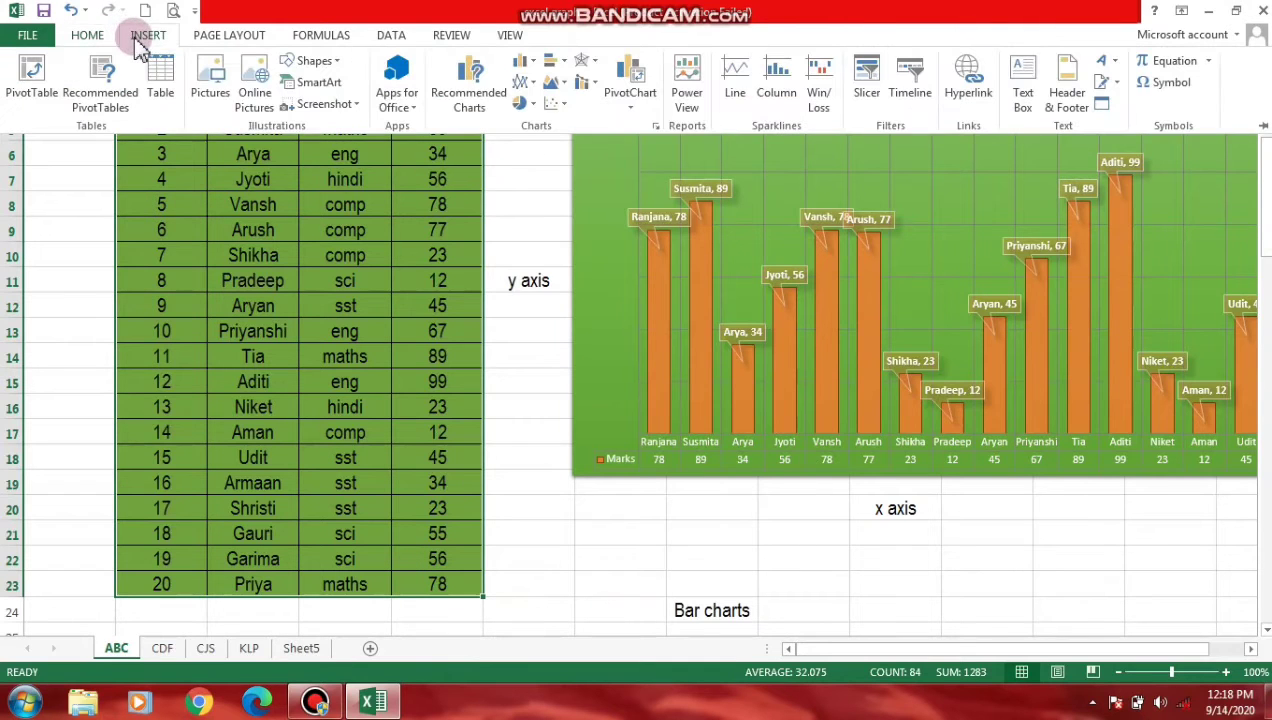
pyautogui.click(462, 112)
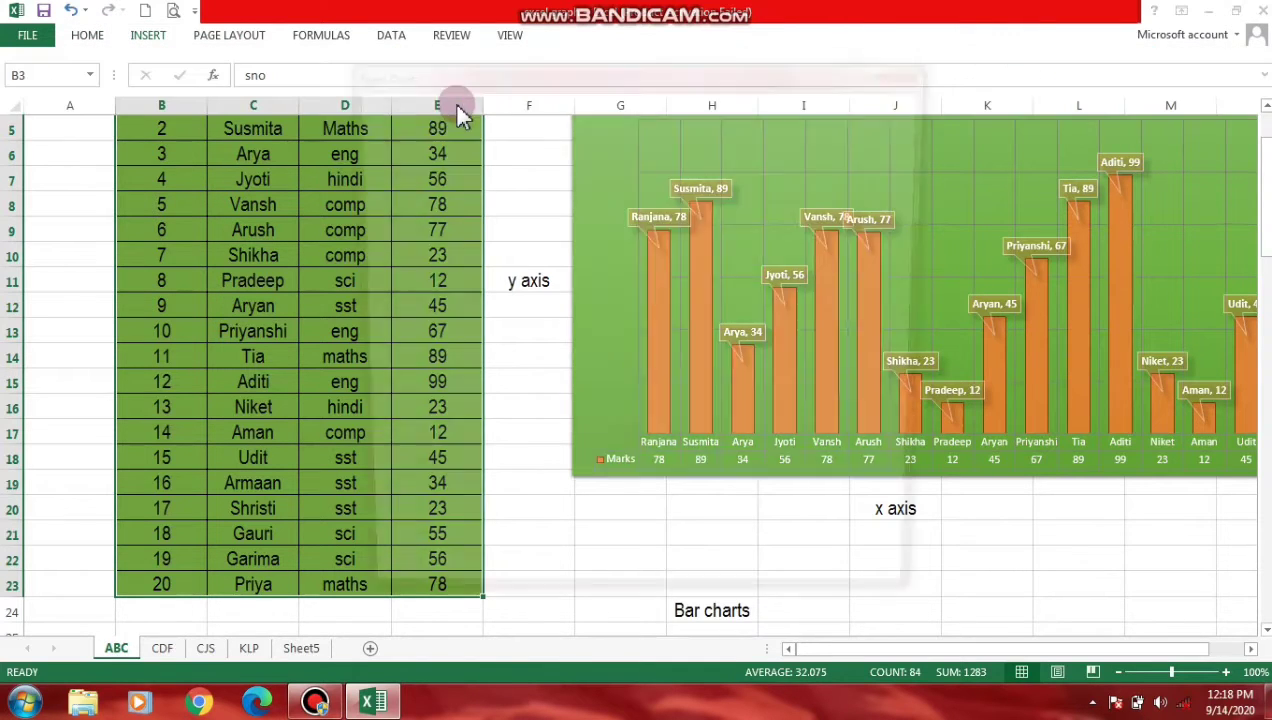
pyautogui.click(502, 104)
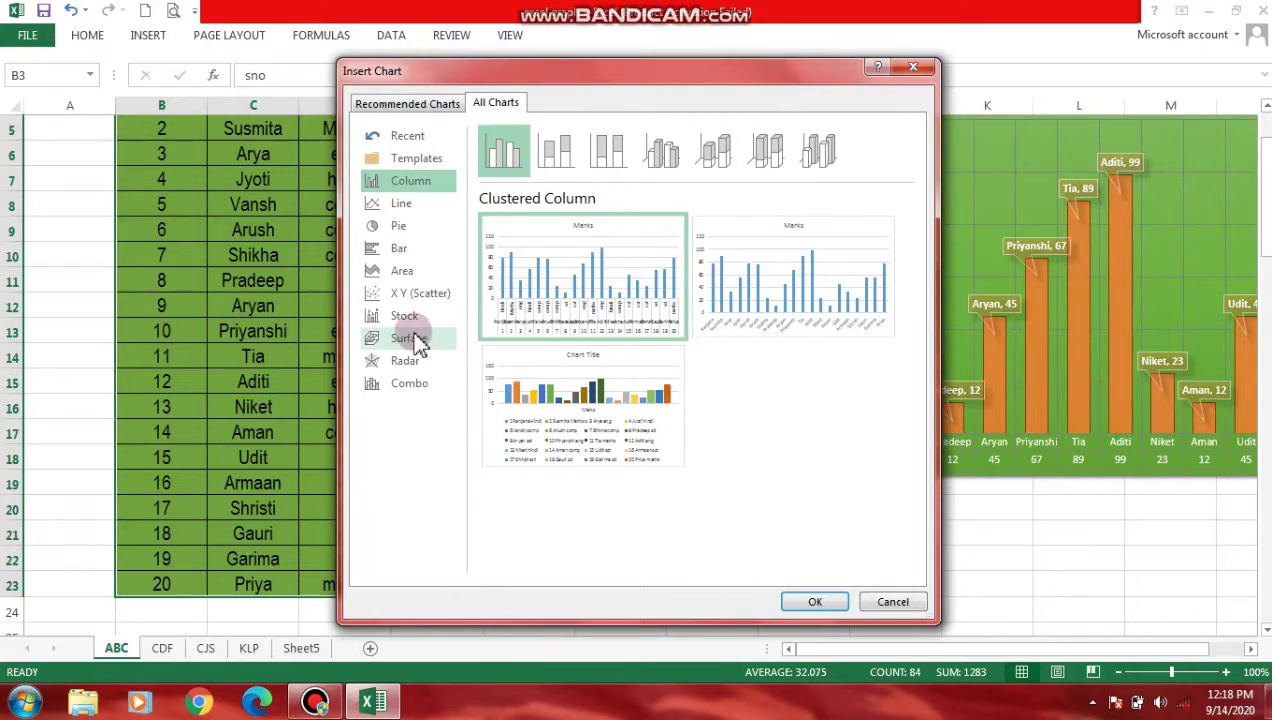
pyautogui.click(388, 226)
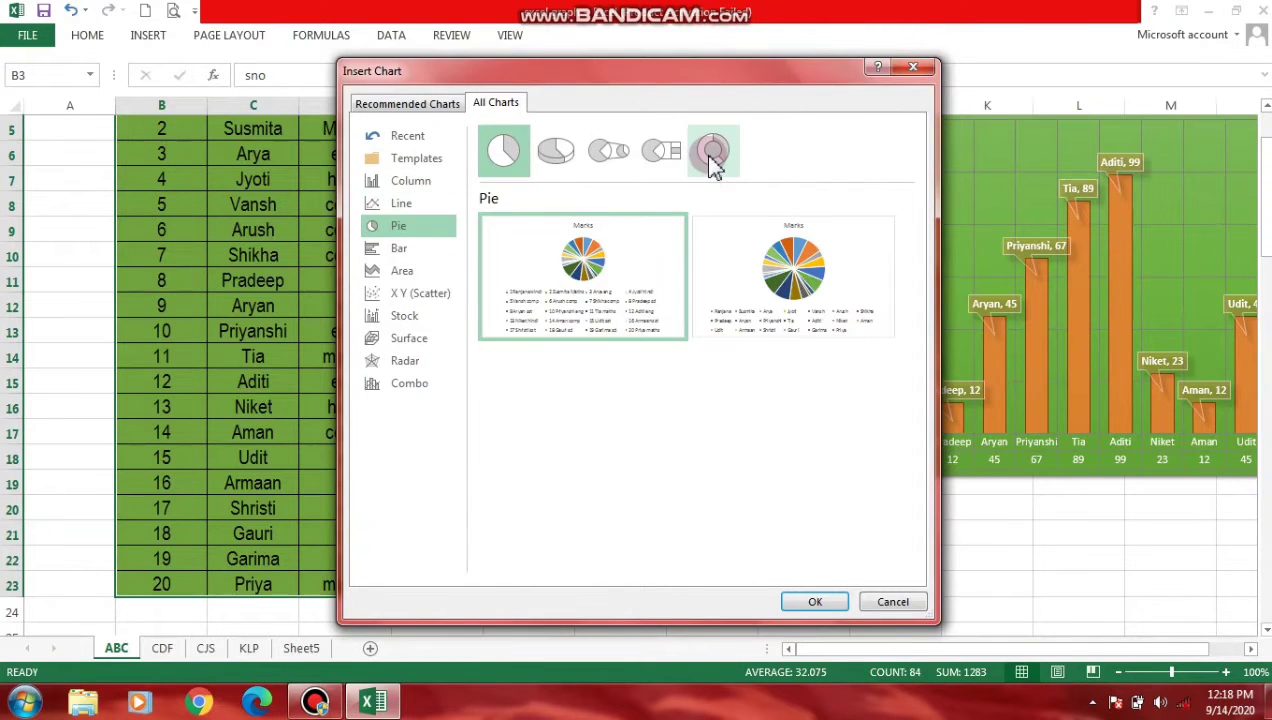
pyautogui.moveTo(595, 290)
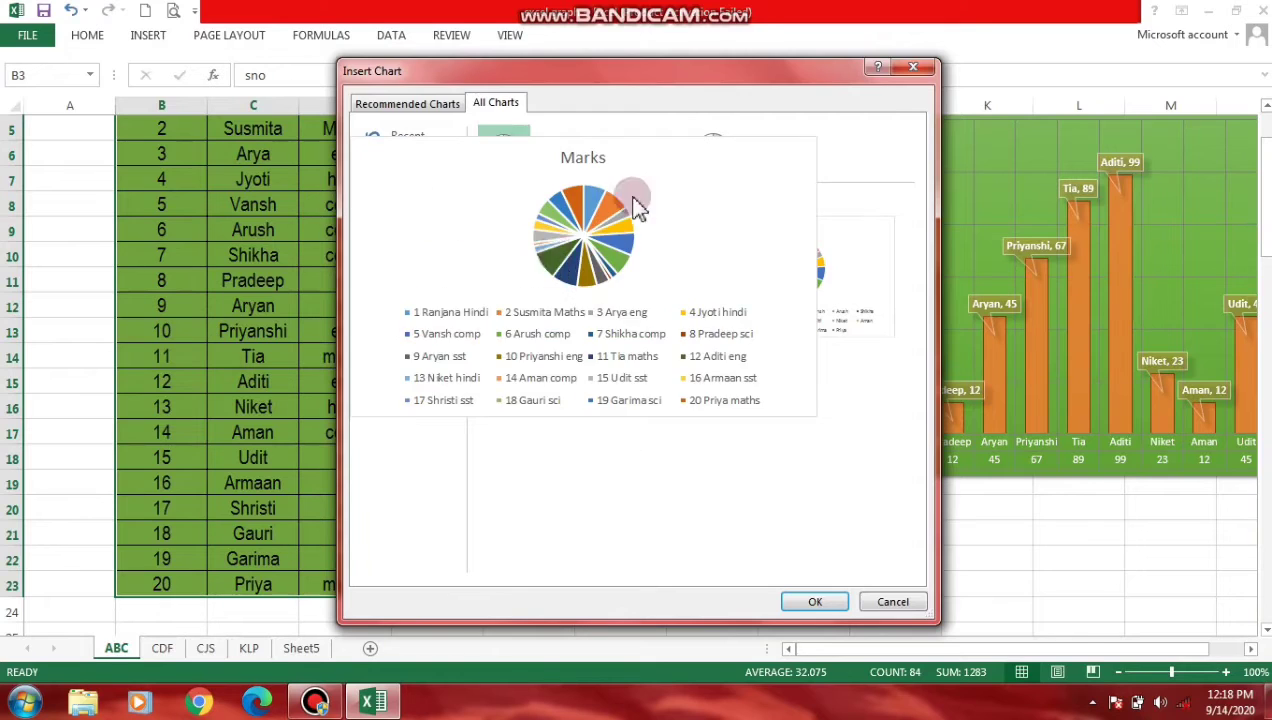
pyautogui.click(712, 142)
pyautogui.moveTo(580, 305)
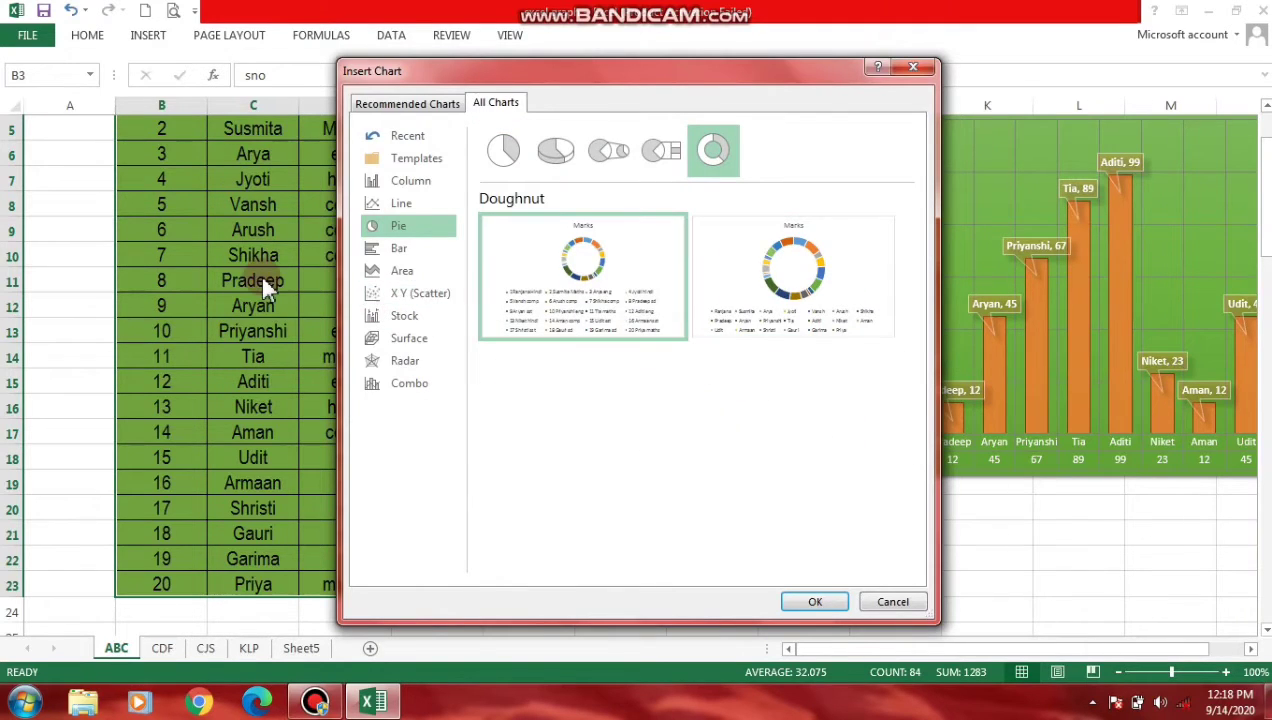
pyautogui.click(914, 69)
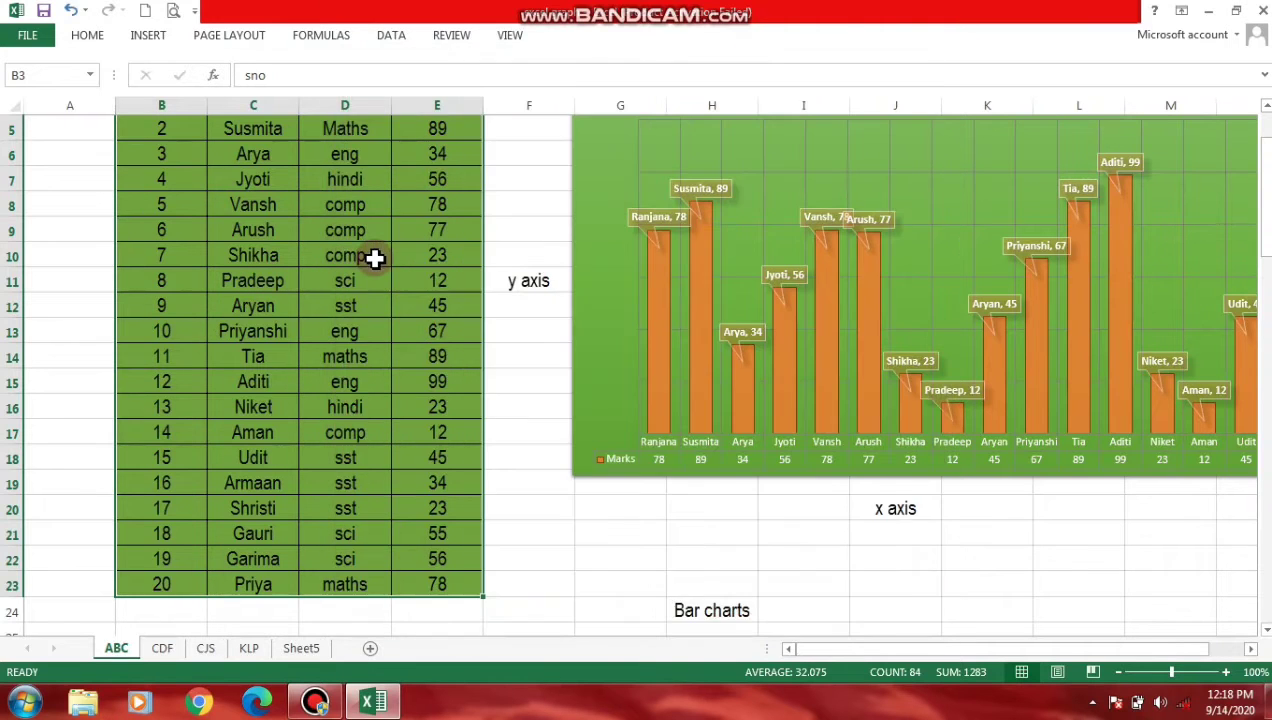
pyautogui.scroll(2, 380, 280)
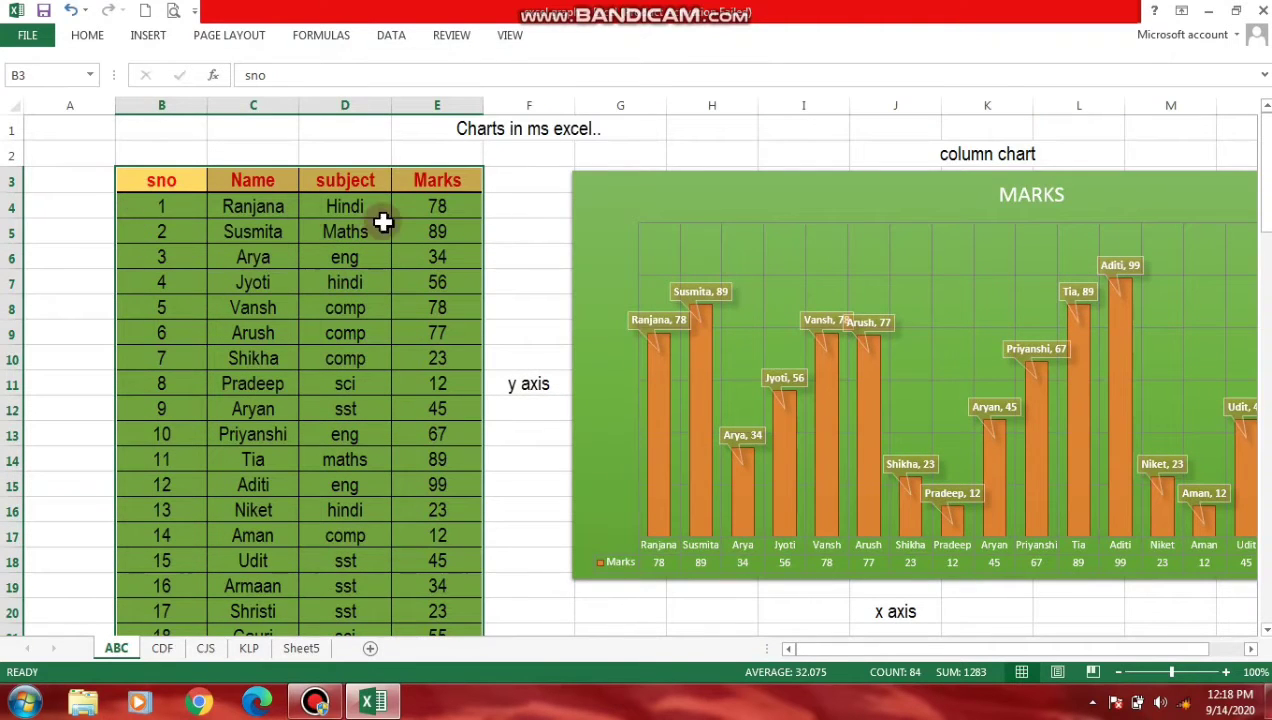
# - Insert a Doughnut chart of the marks table from the Pie category in All Charts
pyautogui.click(147, 40)
pyautogui.click(440, 80)
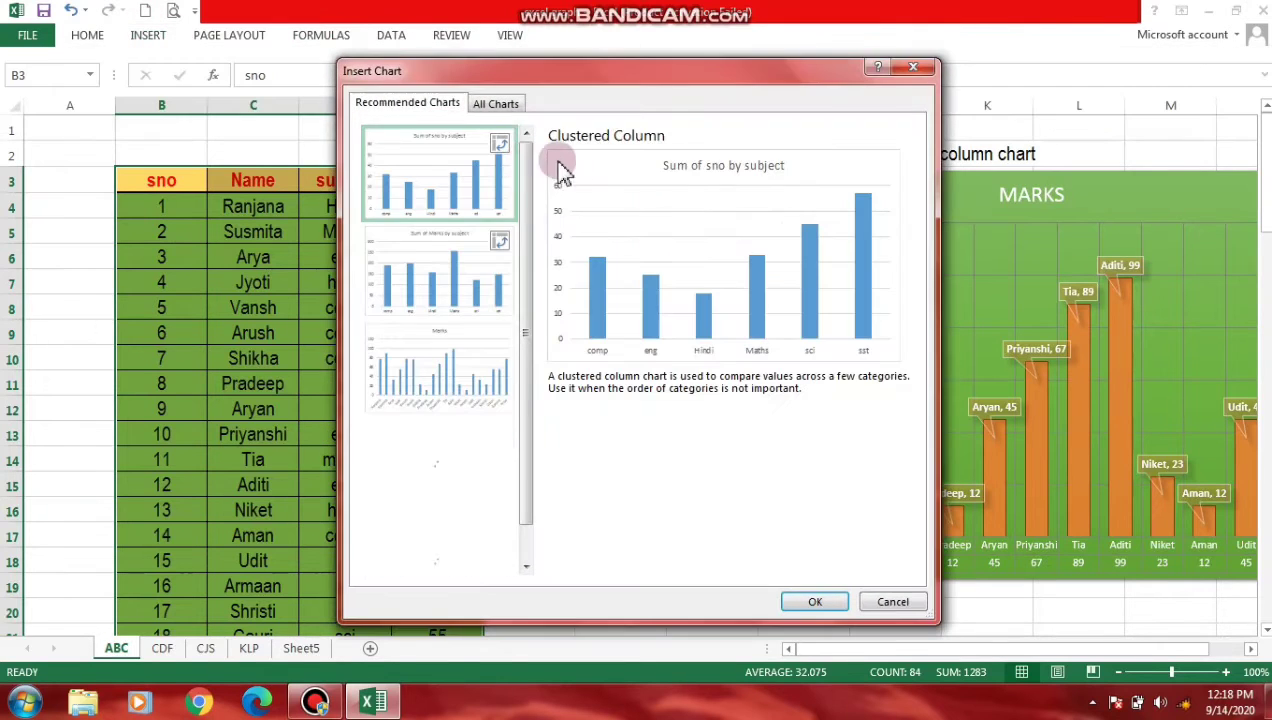
pyautogui.click(489, 105)
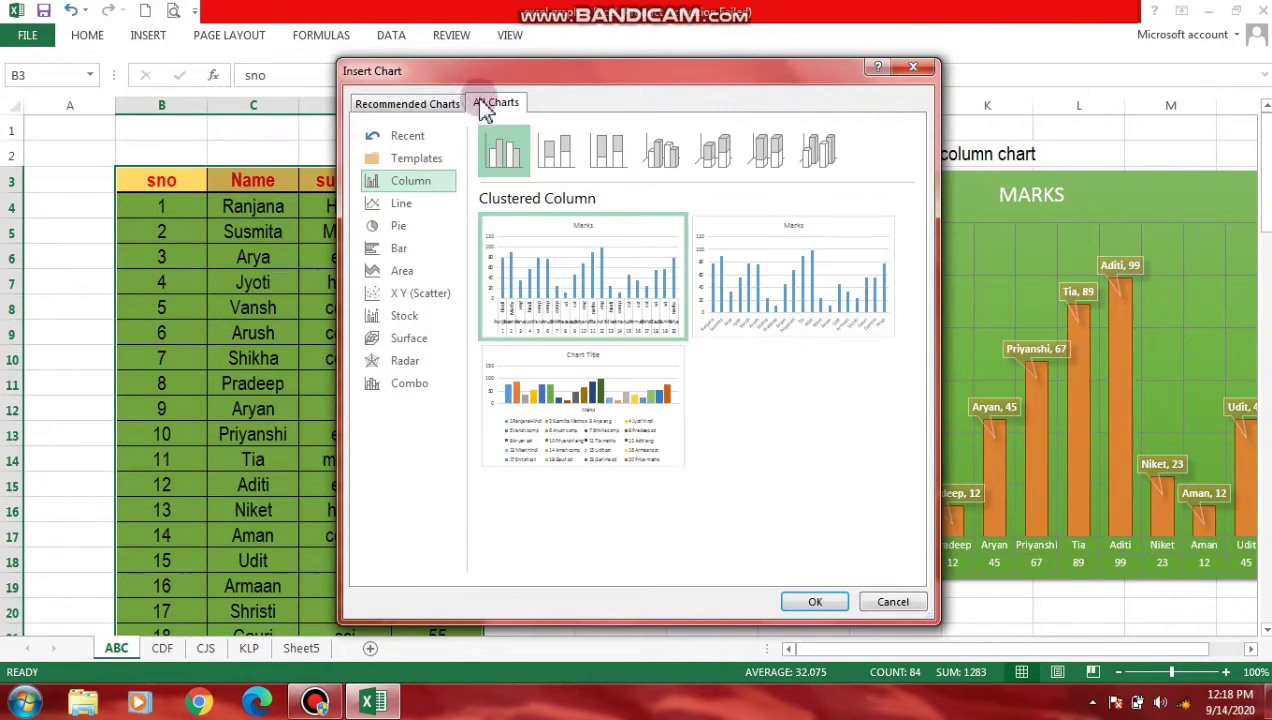
pyautogui.click(421, 225)
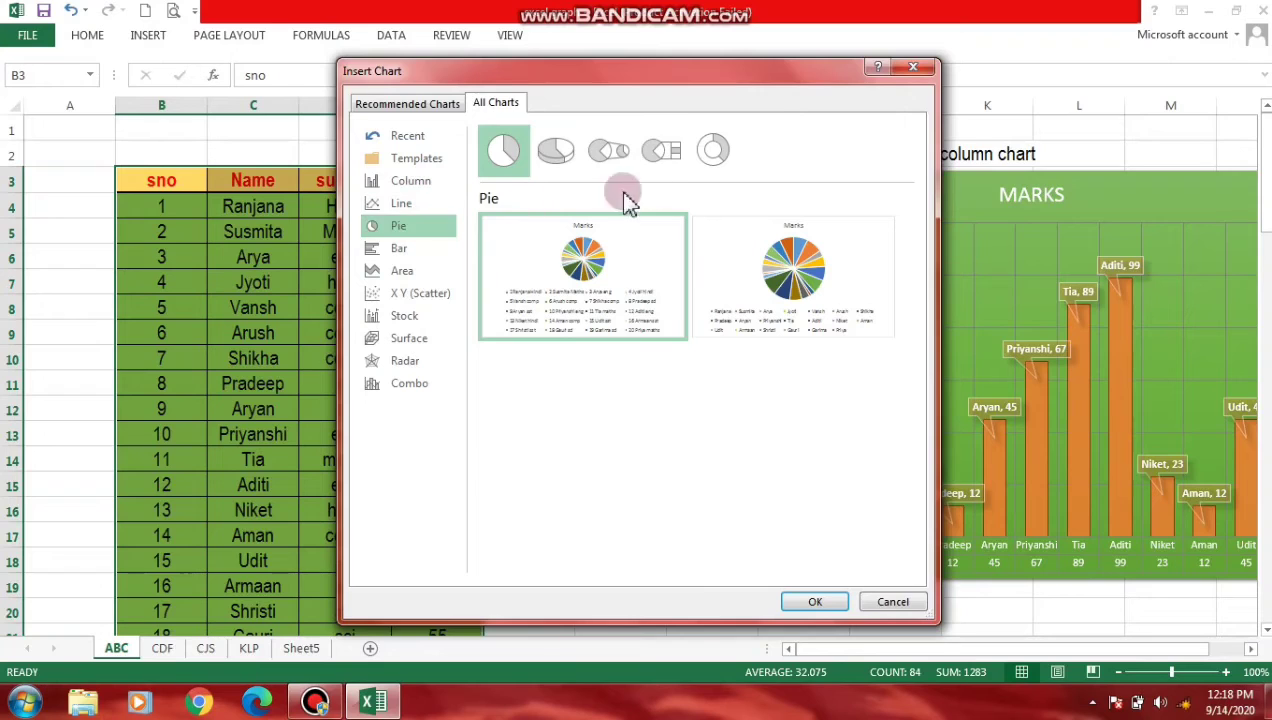
pyautogui.click(706, 153)
pyautogui.moveTo(578, 292)
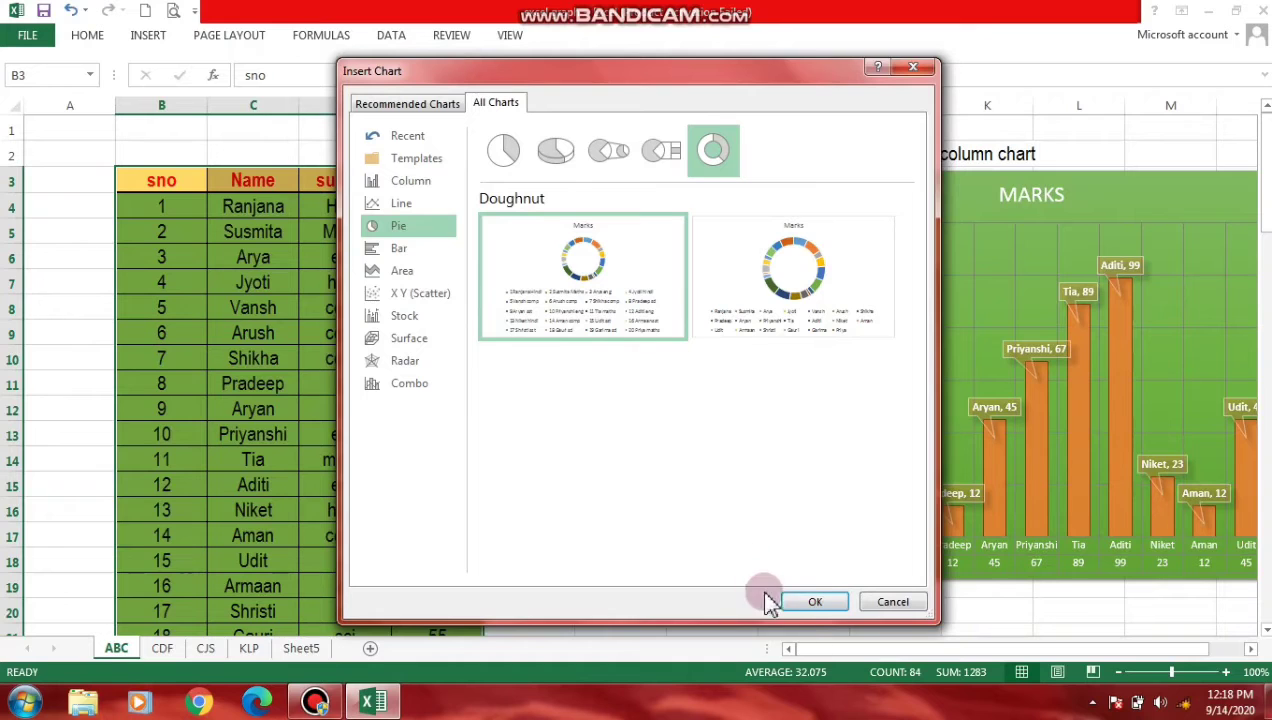
pyautogui.click(812, 601)
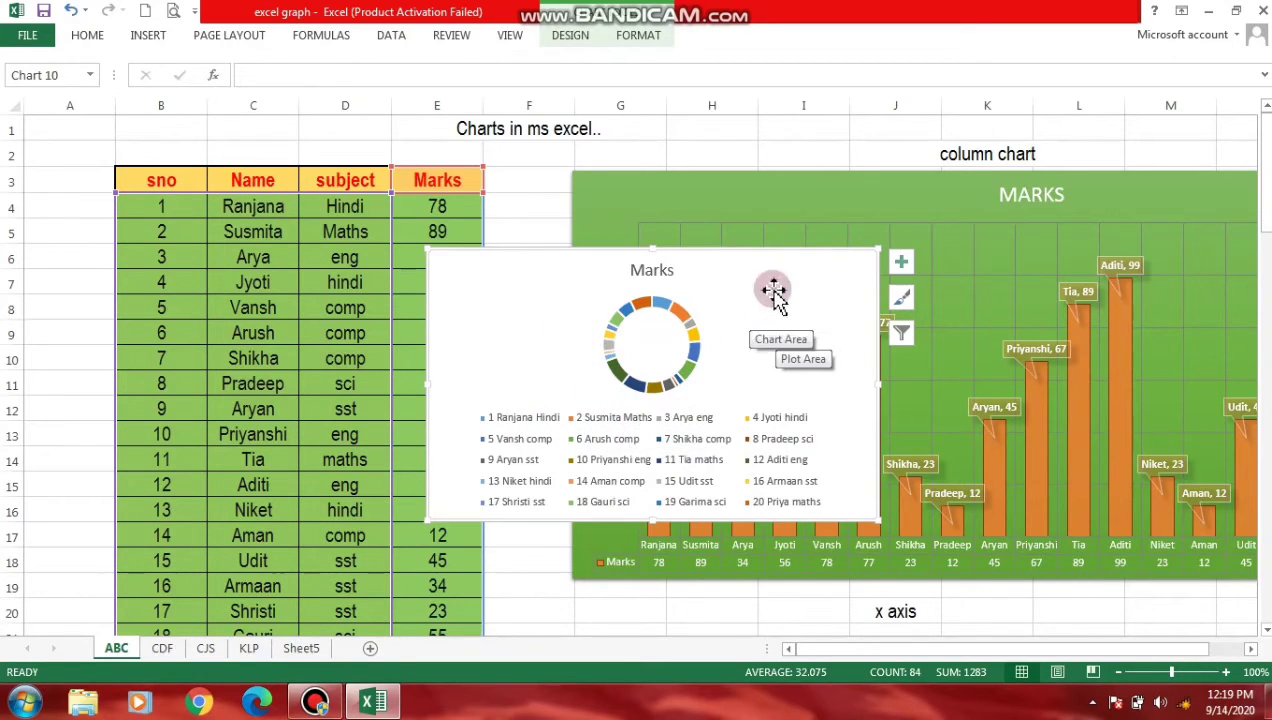
# - Try repositioning the Marks doughnut chart, then select it and remove it from over the column chart
pyautogui.moveTo(803, 273)
pyautogui.mouseDown()
pyautogui.moveTo(795, 585)
pyautogui.moveTo(752, 697)
pyautogui.mouseUp()
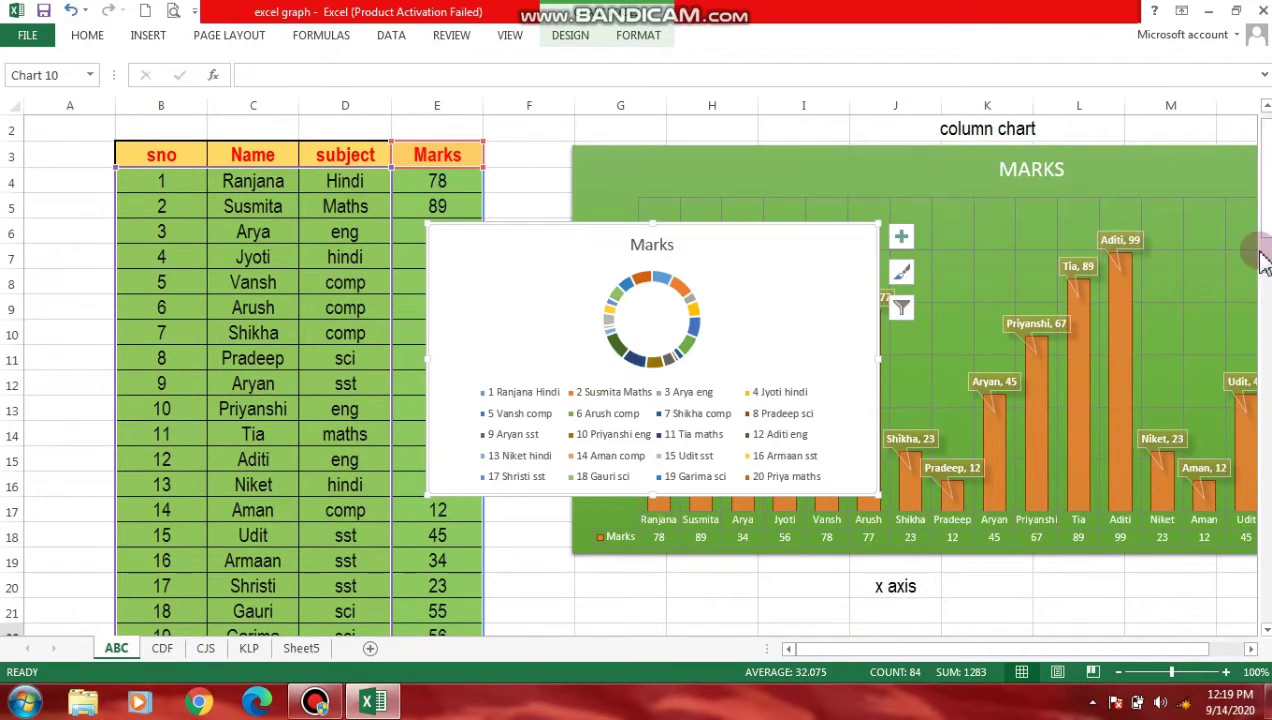
pyautogui.scroll(-4, 1250, 283)
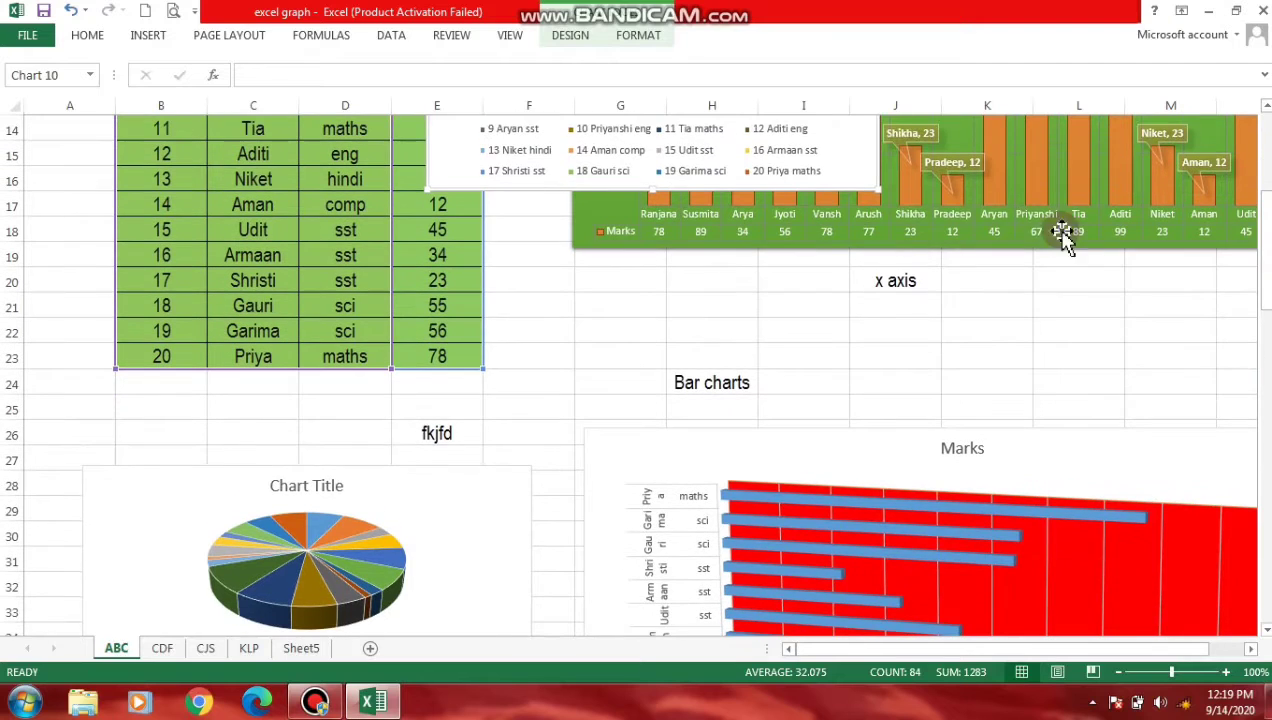
pyautogui.moveTo(818, 178); pyautogui.dragTo(650, 703)
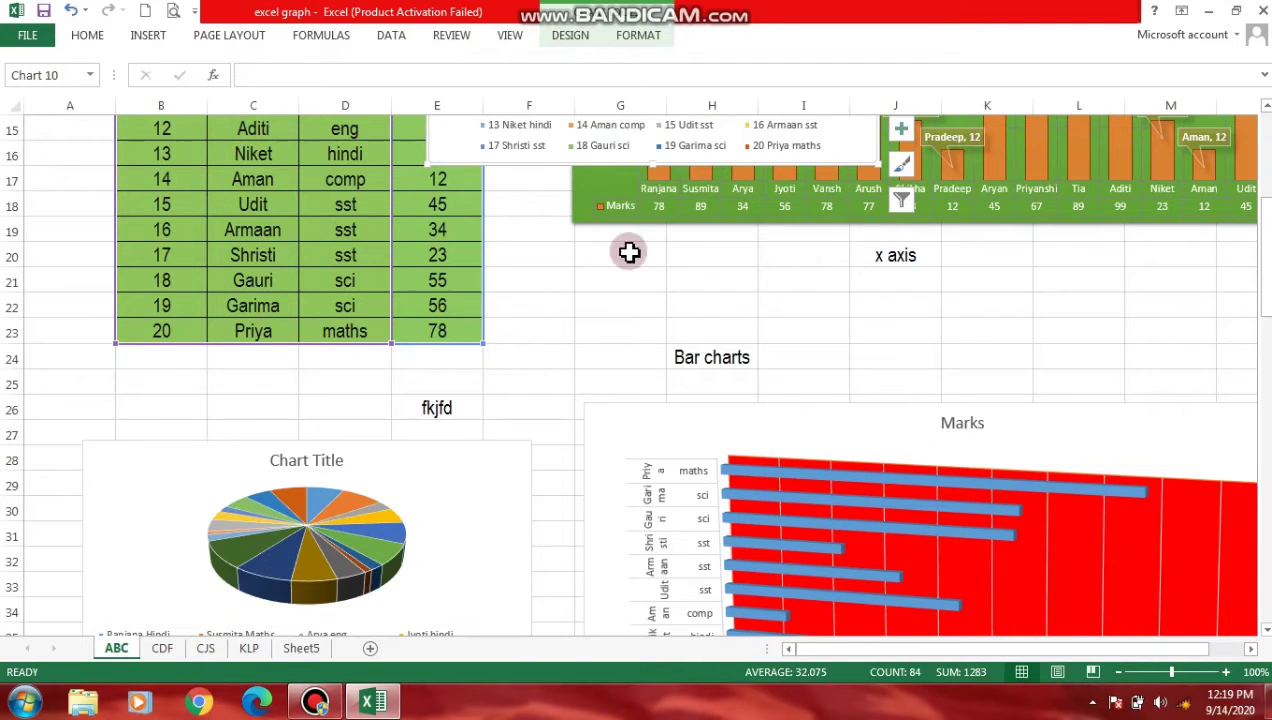
pyautogui.moveTo(440, 136)
pyautogui.mouseDown()
pyautogui.moveTo(270, 615)
pyautogui.moveTo(270, 700)
pyautogui.mouseUp()
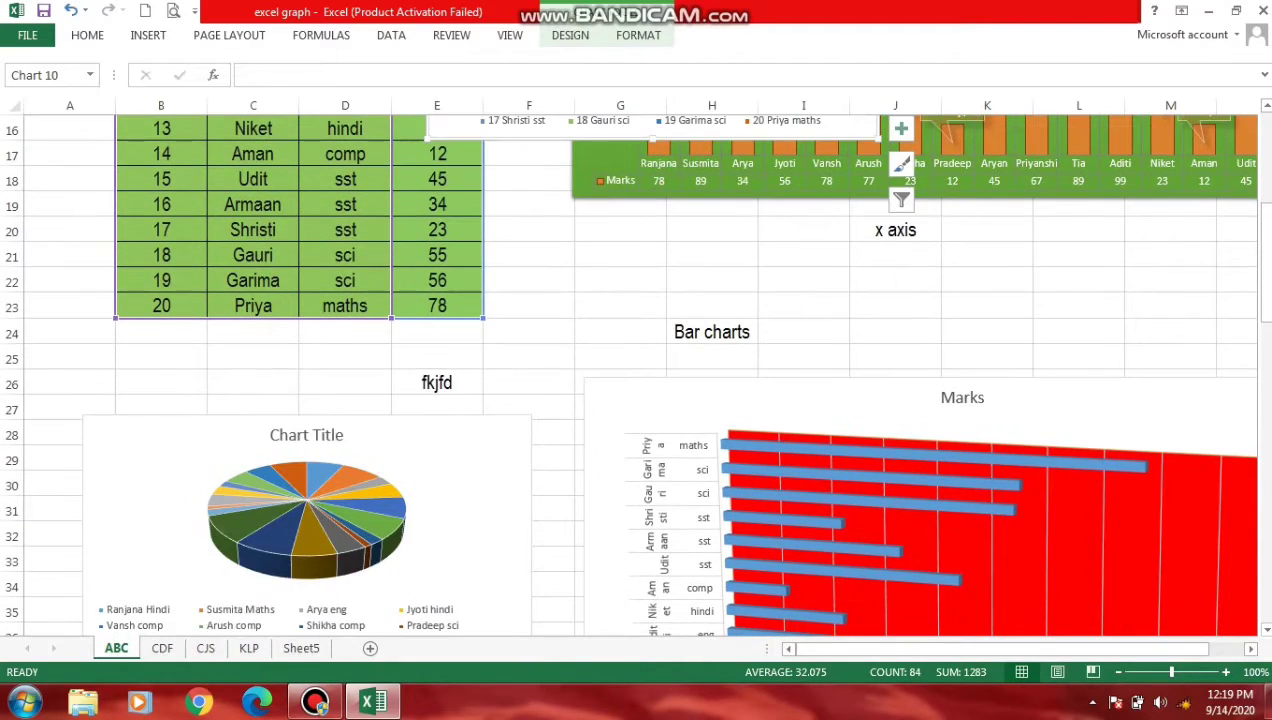
pyautogui.moveTo(1262, 272); pyautogui.dragTo(1262, 355)
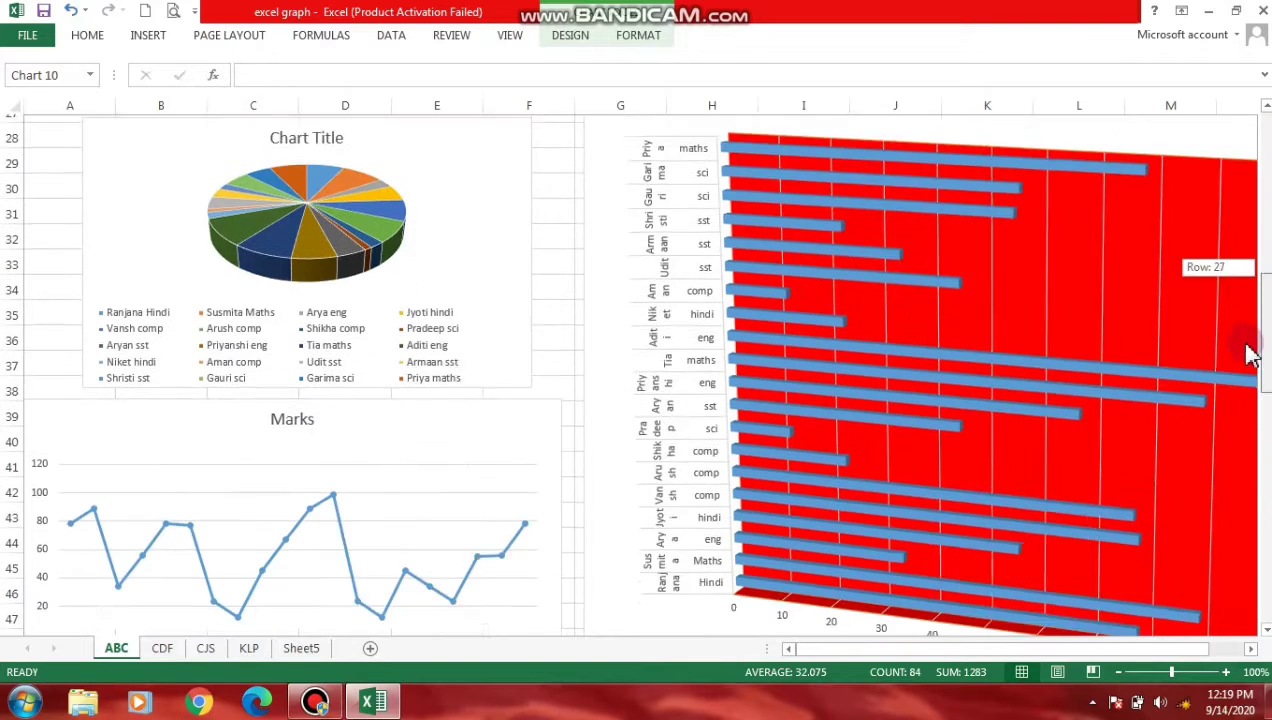
pyautogui.click(978, 366)
pyautogui.scroll(3, 426, 283)
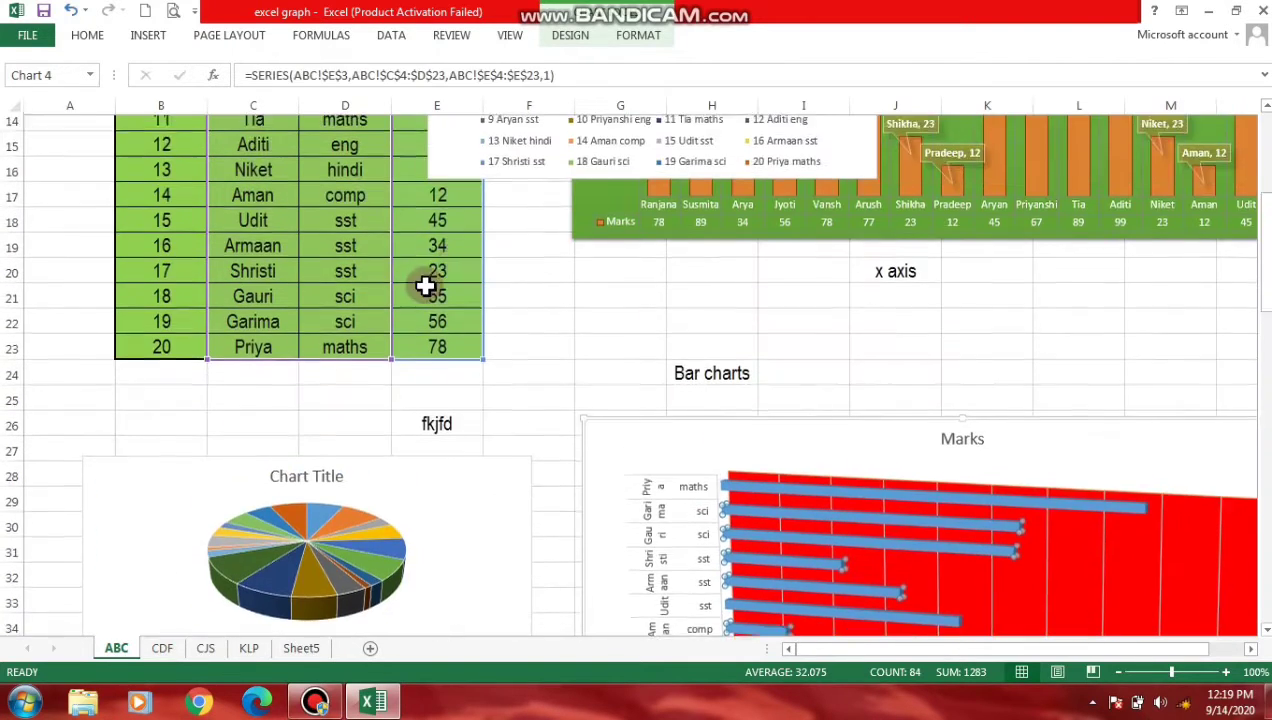
pyautogui.scroll(3, 426, 283)
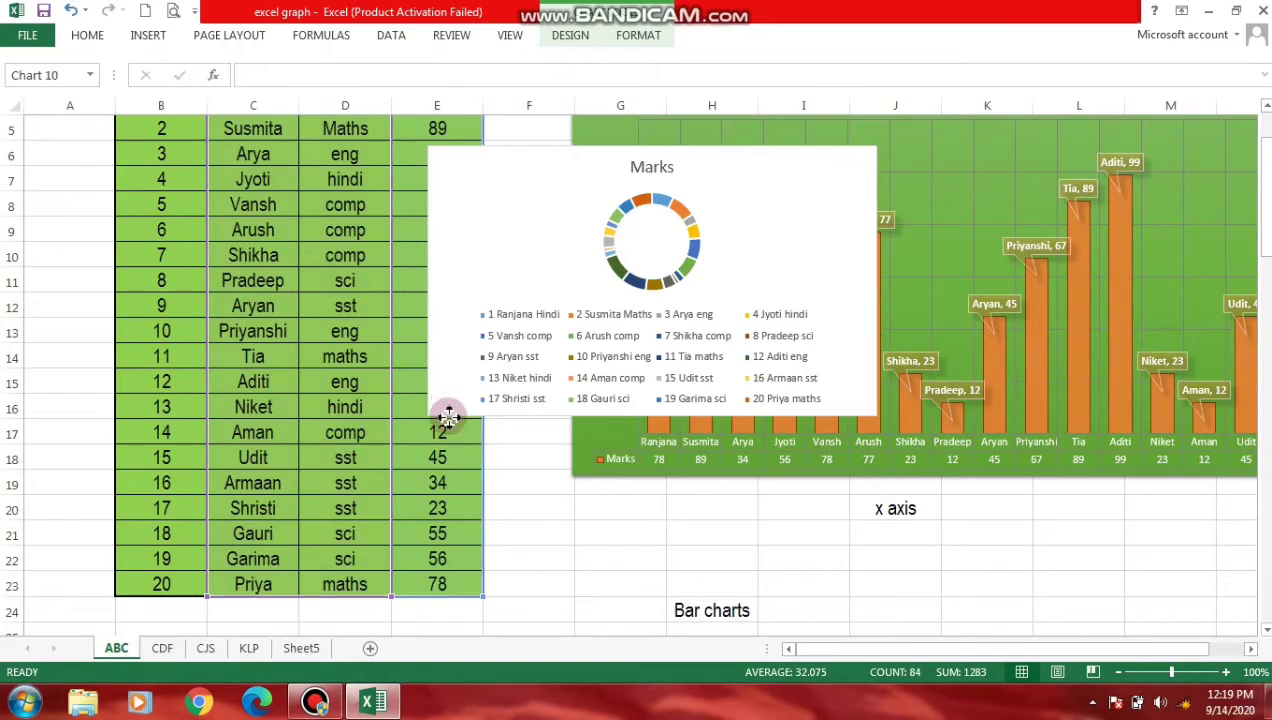
pyautogui.moveTo(430, 398)
pyautogui.mouseDown()
pyautogui.moveTo(512, 370)
pyautogui.moveTo(818, 205)
pyautogui.moveTo(648, 610)
pyautogui.mouseUp()
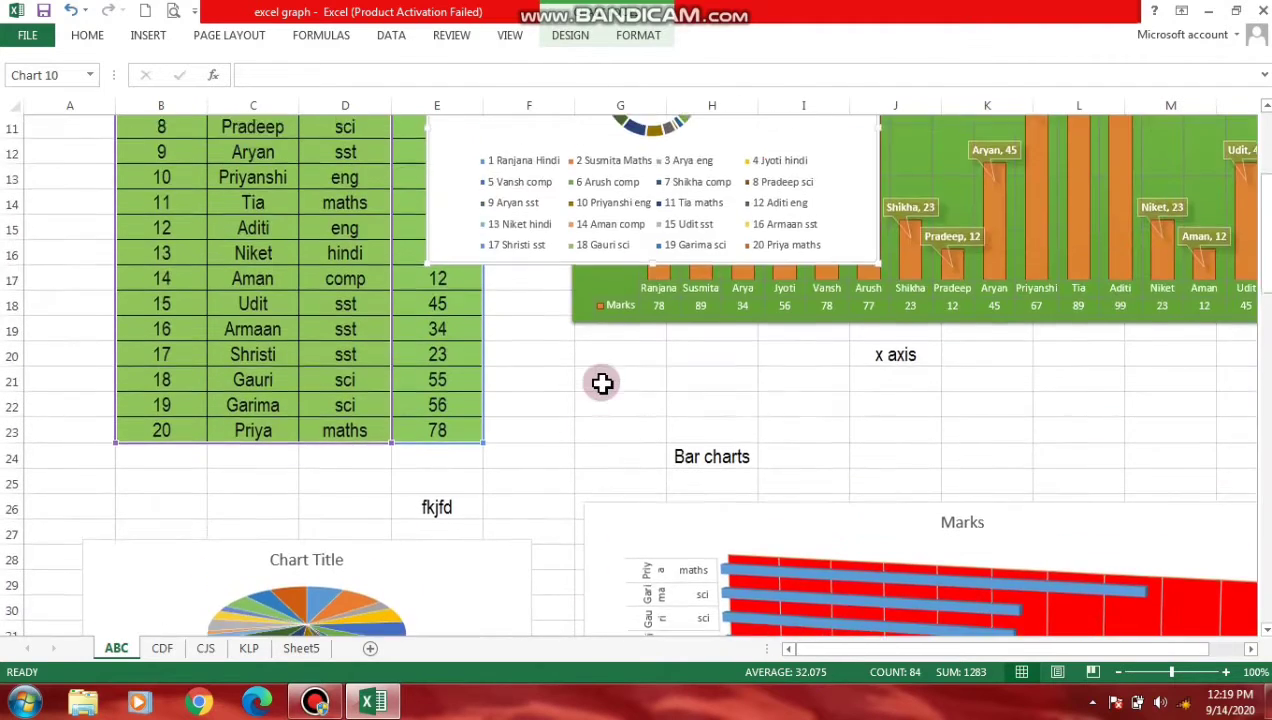
pyautogui.moveTo(648, 610); pyautogui.dragTo(636, 352)
pyautogui.click(738, 285)
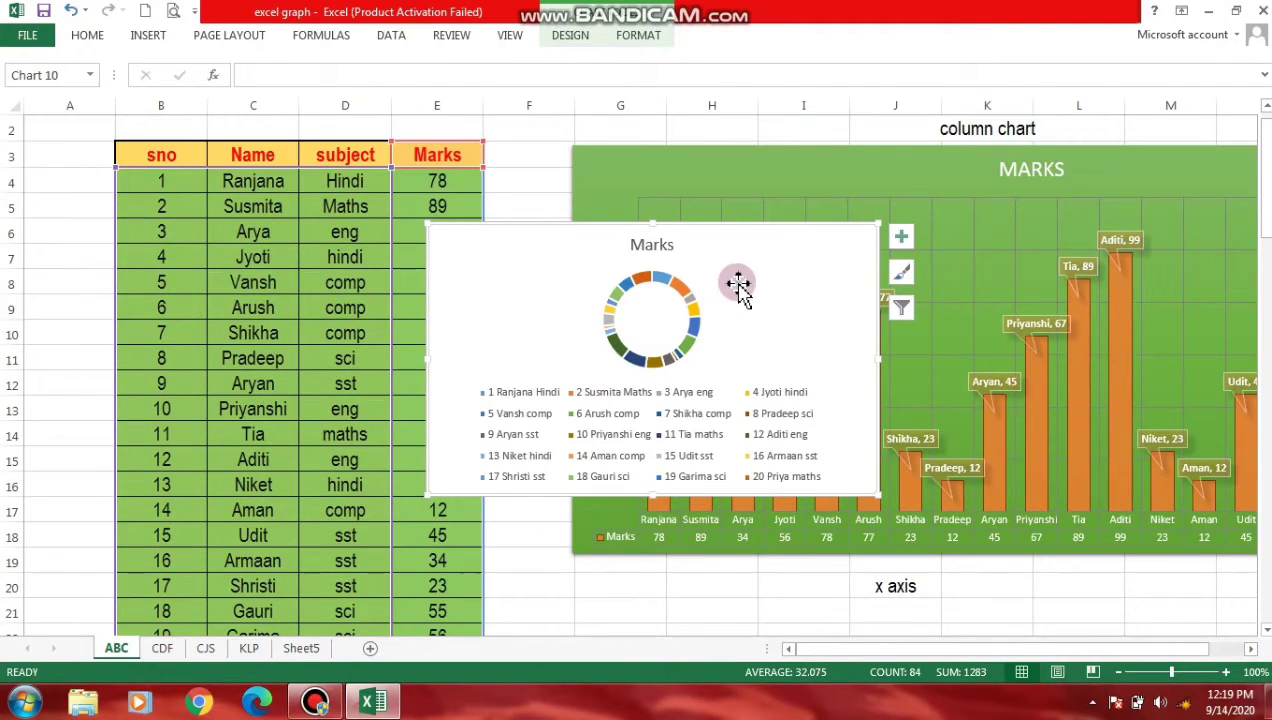
pyautogui.press('Delete')
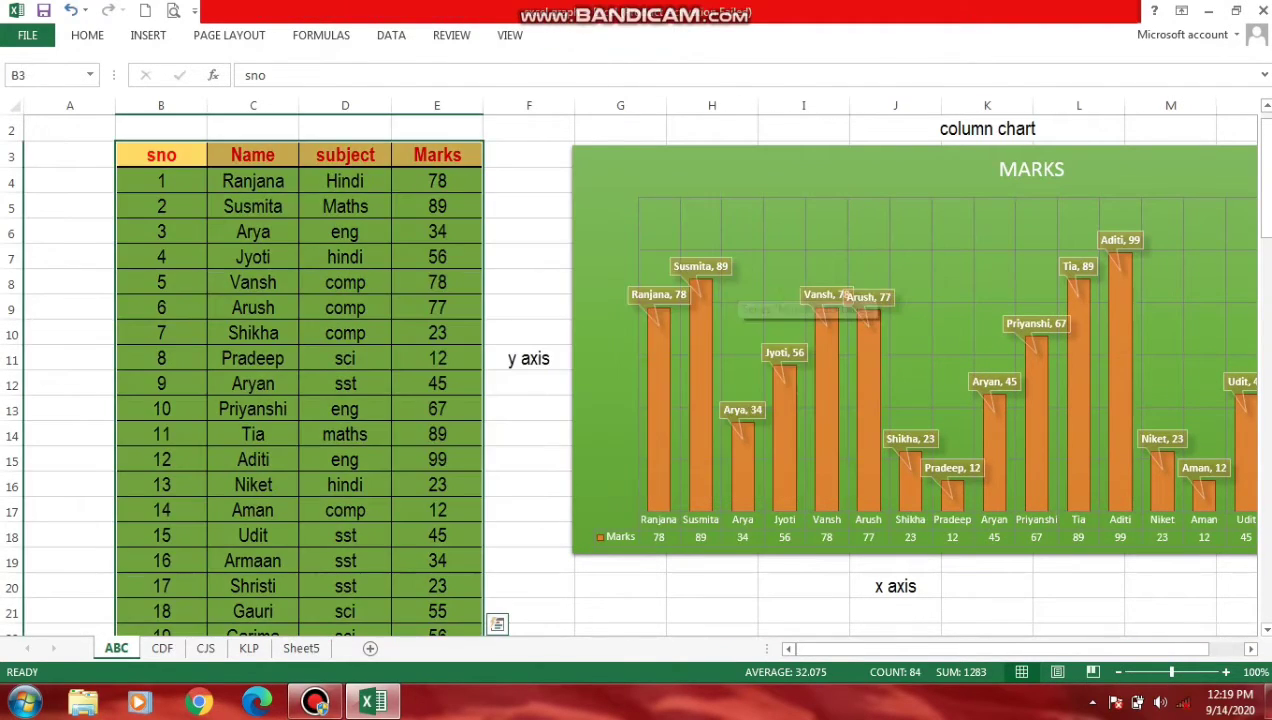
# - Paste the cut Marks doughnut chart at cell A86, below the Doughnut chart caption
pyautogui.moveTo(1266, 252); pyautogui.dragTo(1207, 562)
pyautogui.click(599, 537)
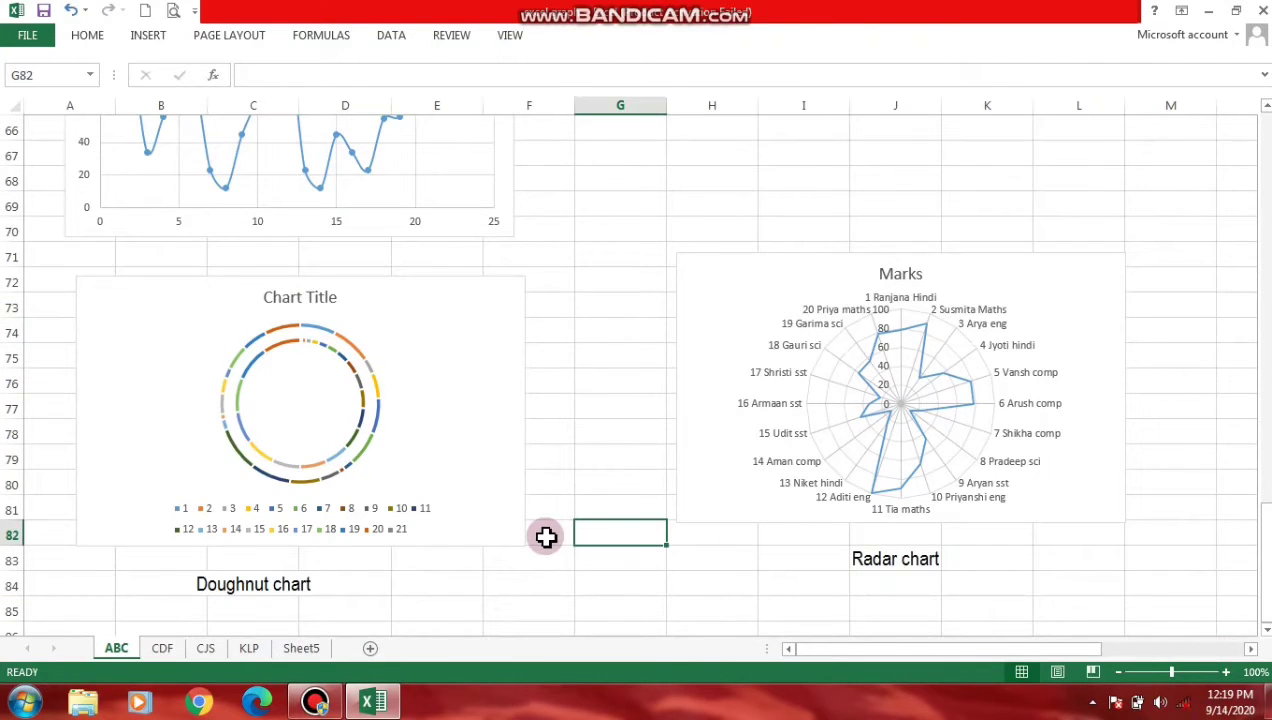
pyautogui.click(525, 556)
pyautogui.click(361, 587)
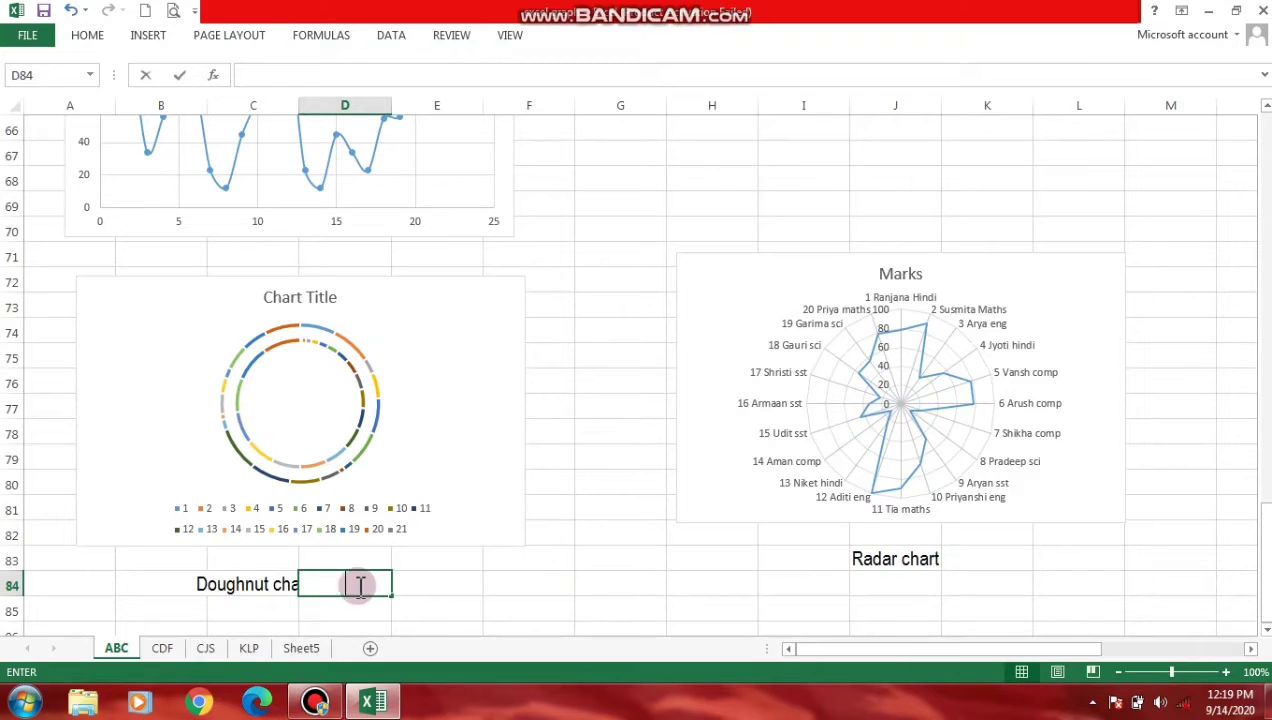
pyautogui.press('Return')
pyautogui.press('Return')
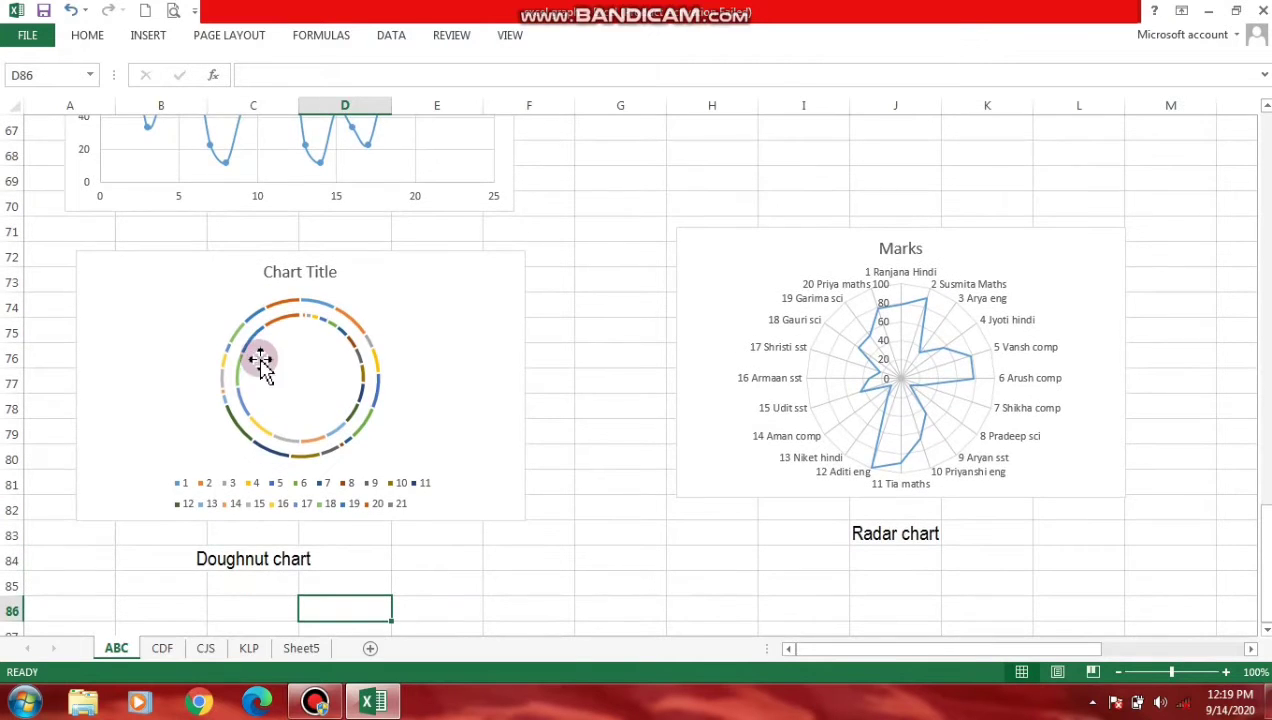
pyautogui.scroll(-3, 260, 365)
pyautogui.click(82, 390)
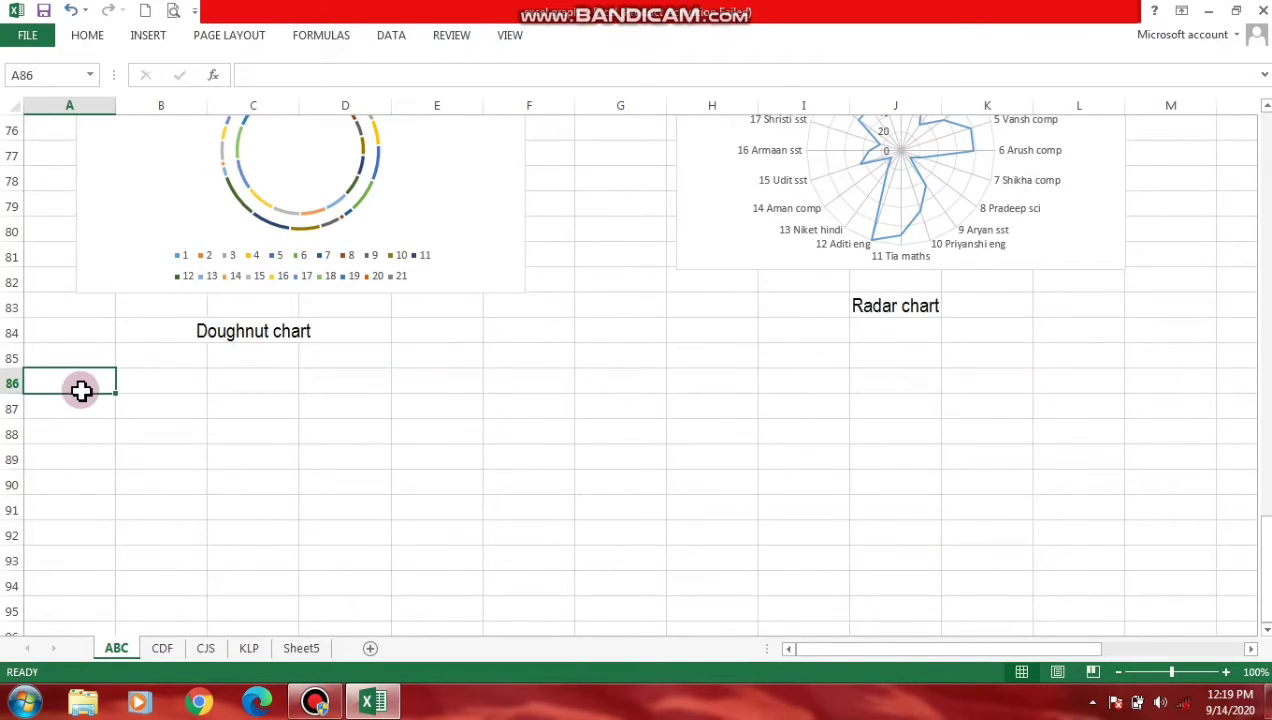
pyautogui.hotkey('ctrl', 'v')
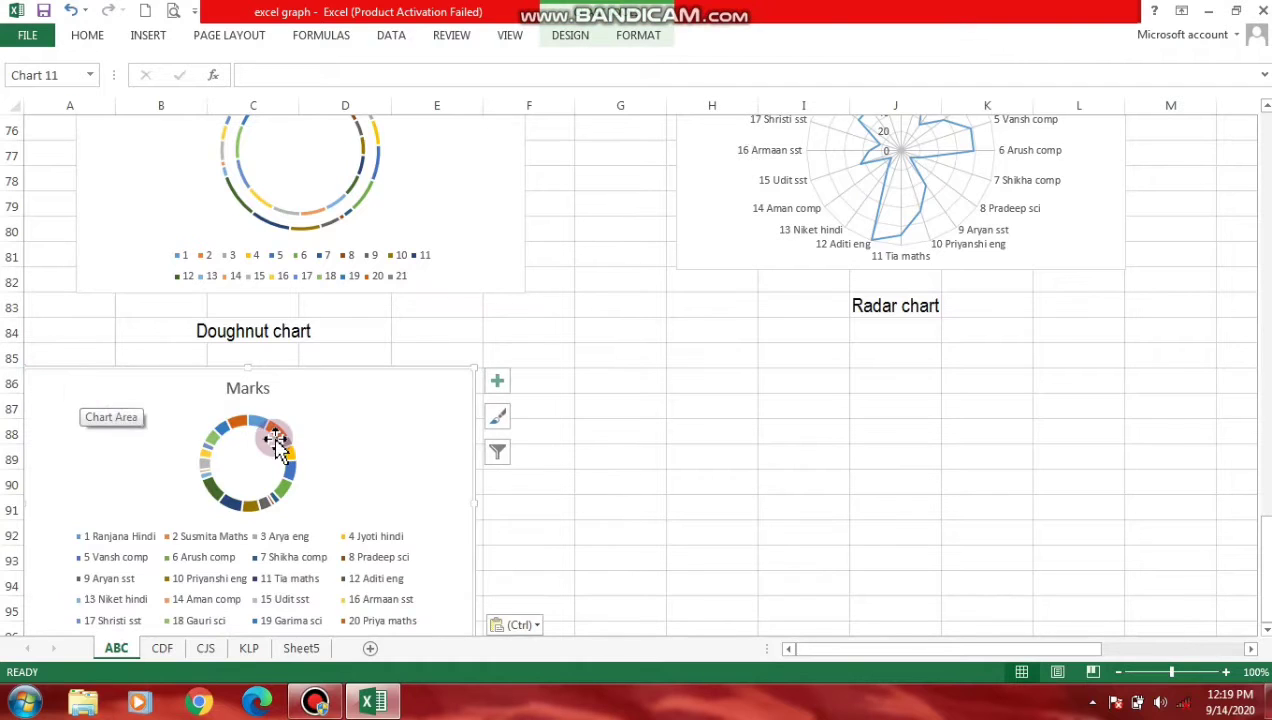
# - Shift the pasted doughnut chart slightly right and drag its corner outward to enlarge it
pyautogui.moveTo(312, 418); pyautogui.dragTo(375, 425)
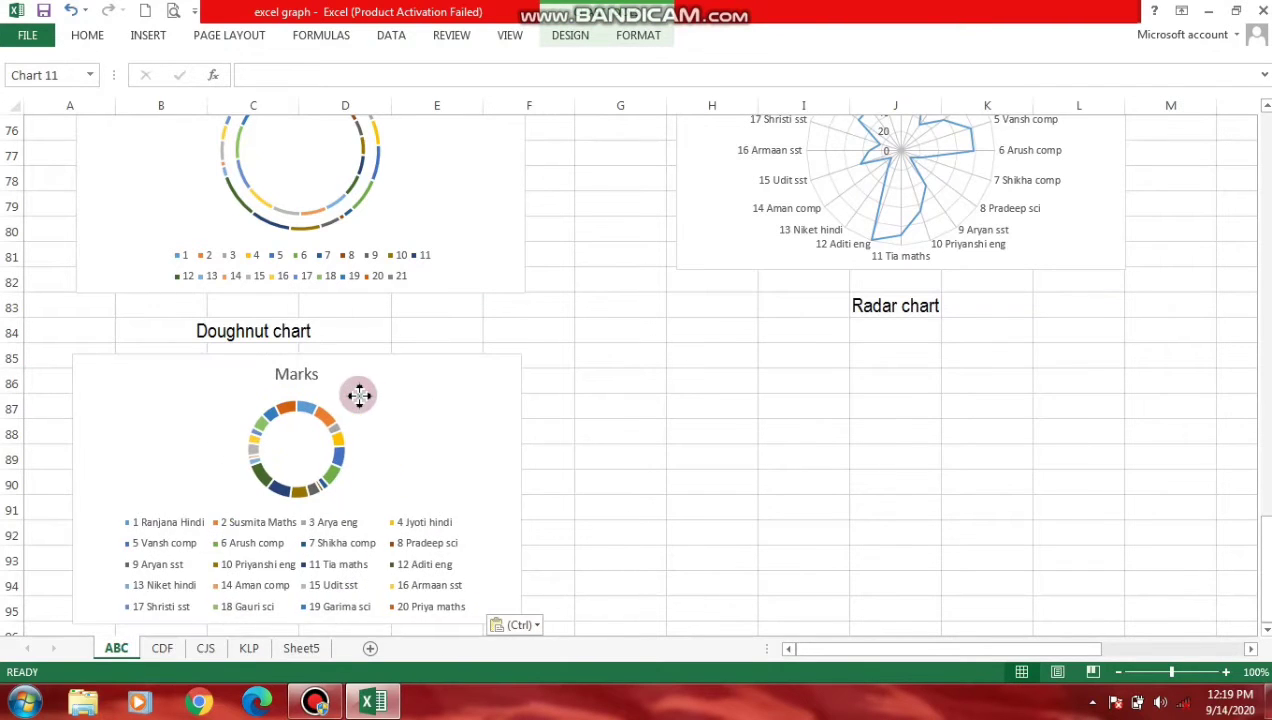
pyautogui.scroll(-2, 426, 500)
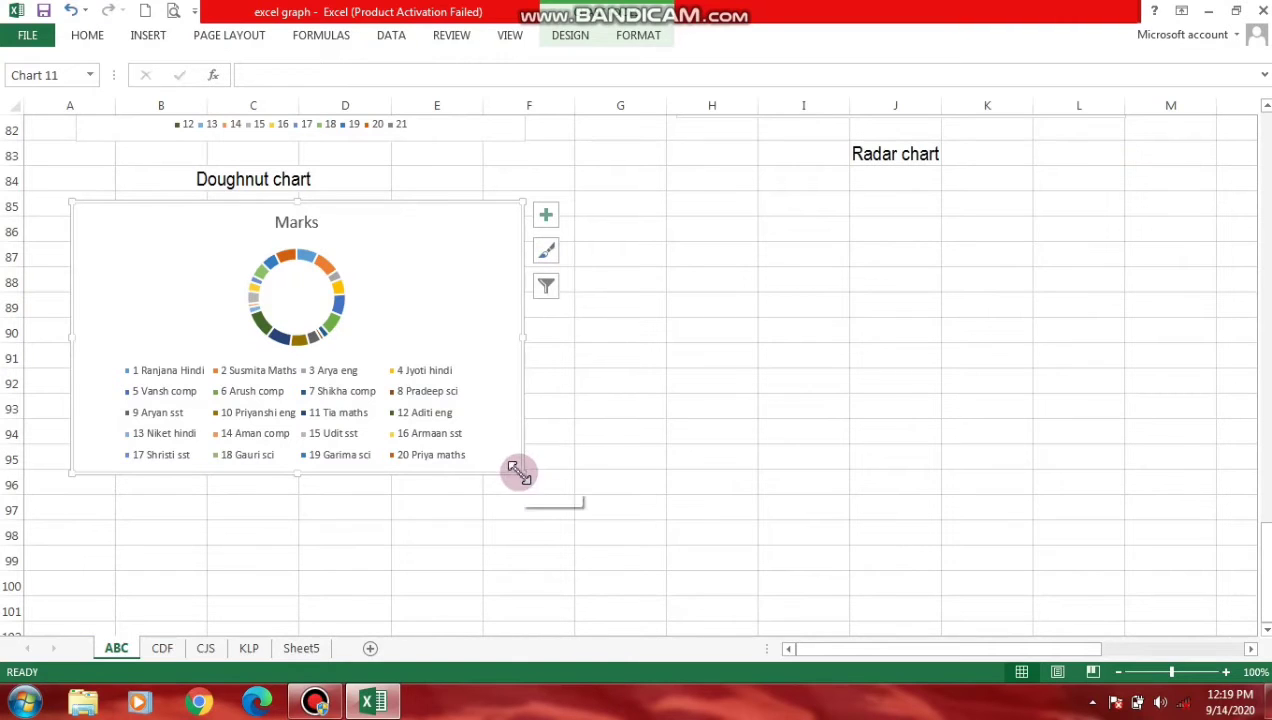
pyautogui.moveTo(518, 472); pyautogui.dragTo(592, 488)
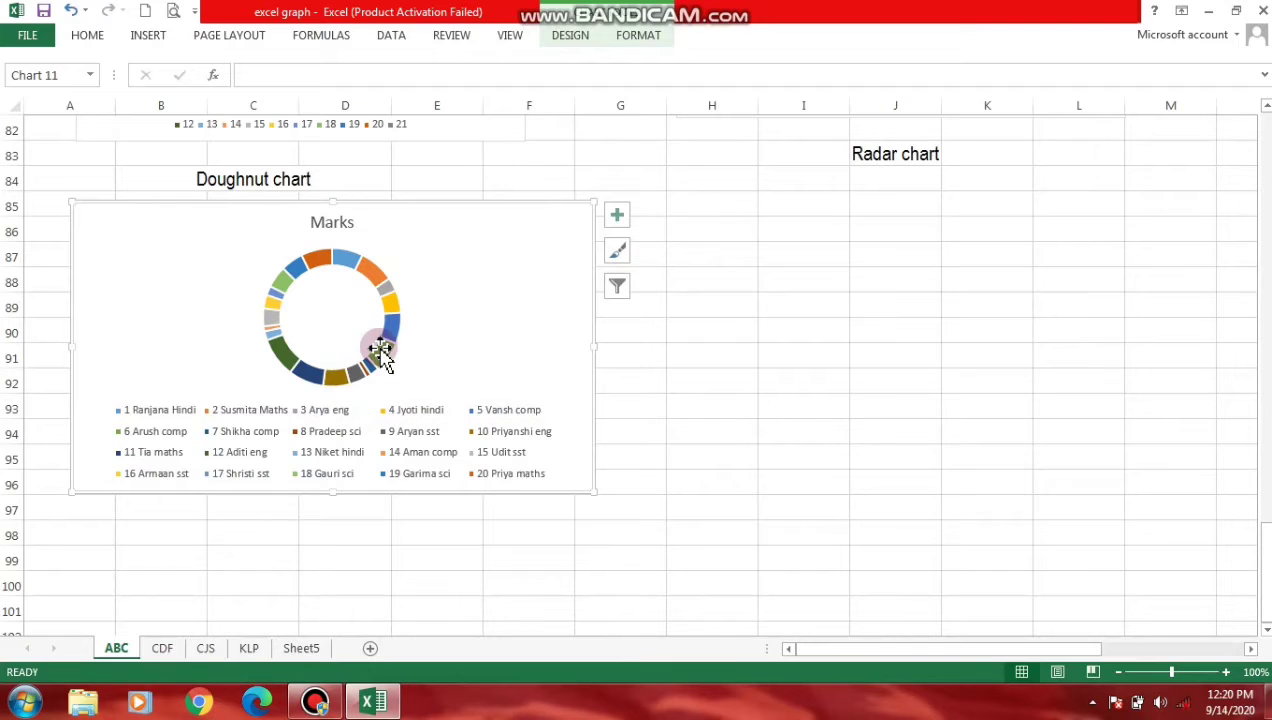
pyautogui.moveTo(398, 330)
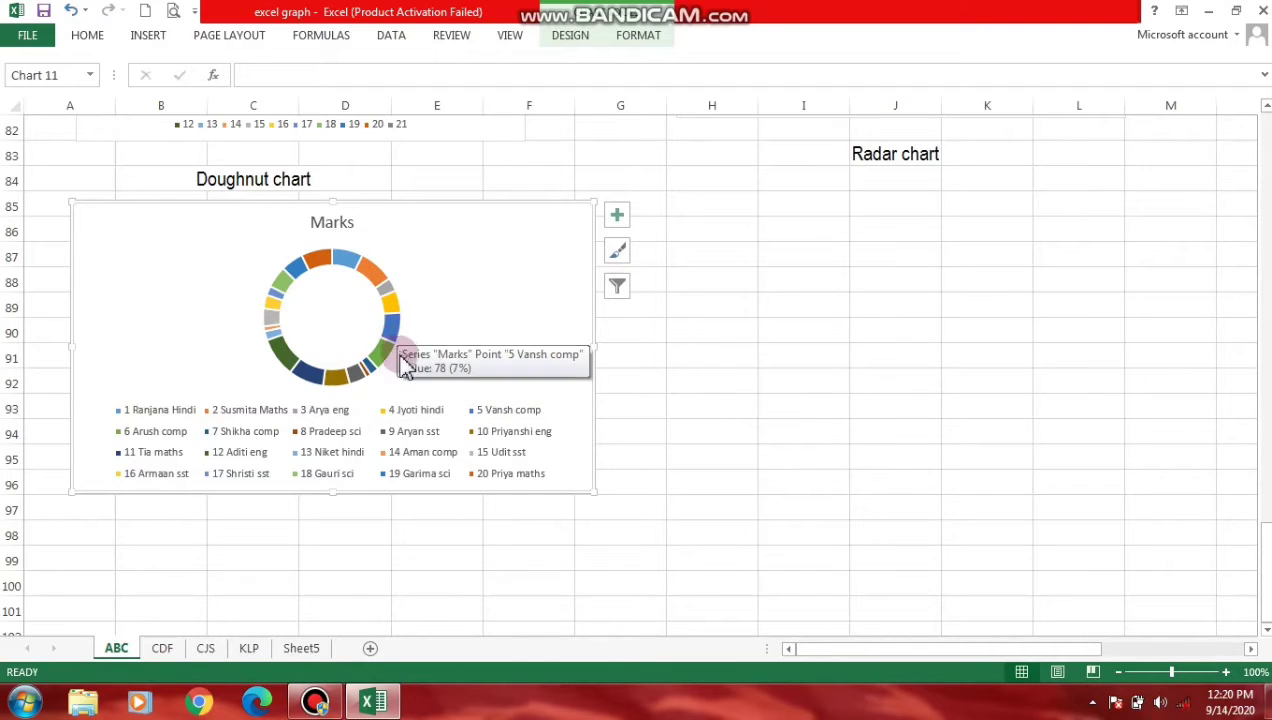
pyautogui.scroll(4, 410, 355)
pyautogui.scroll(2, 412, 352)
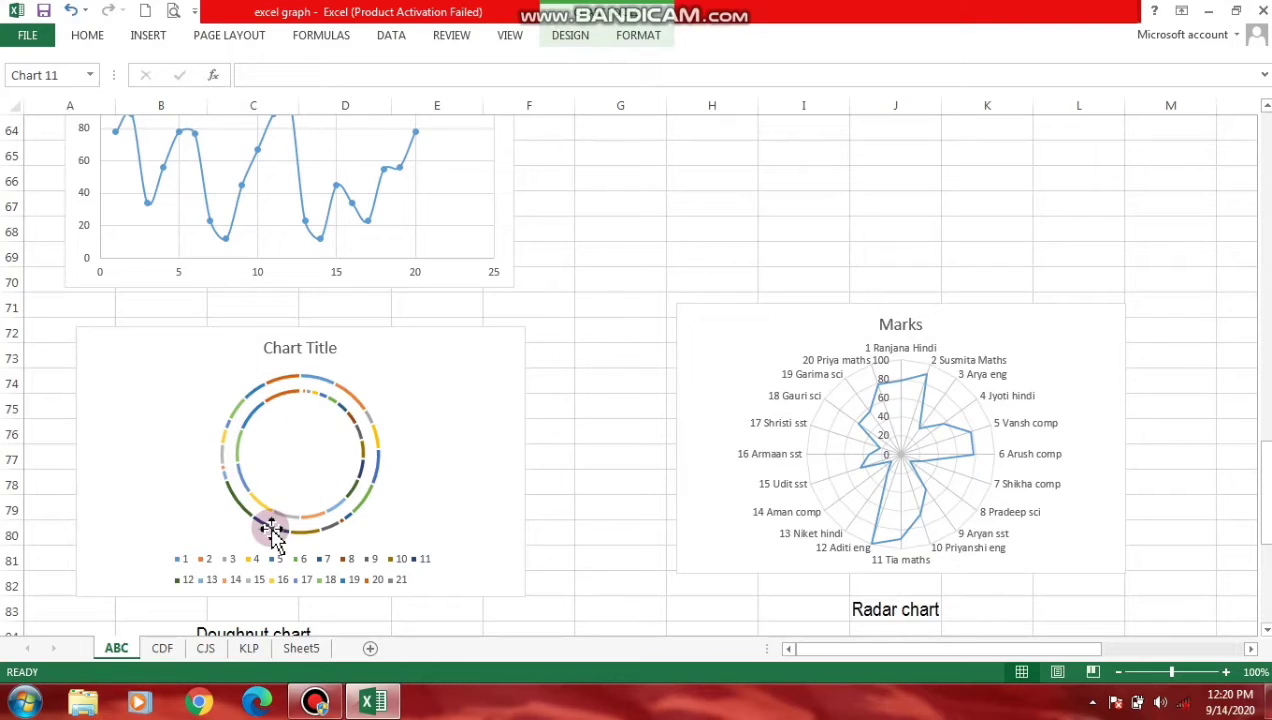
pyautogui.moveTo(289, 522)
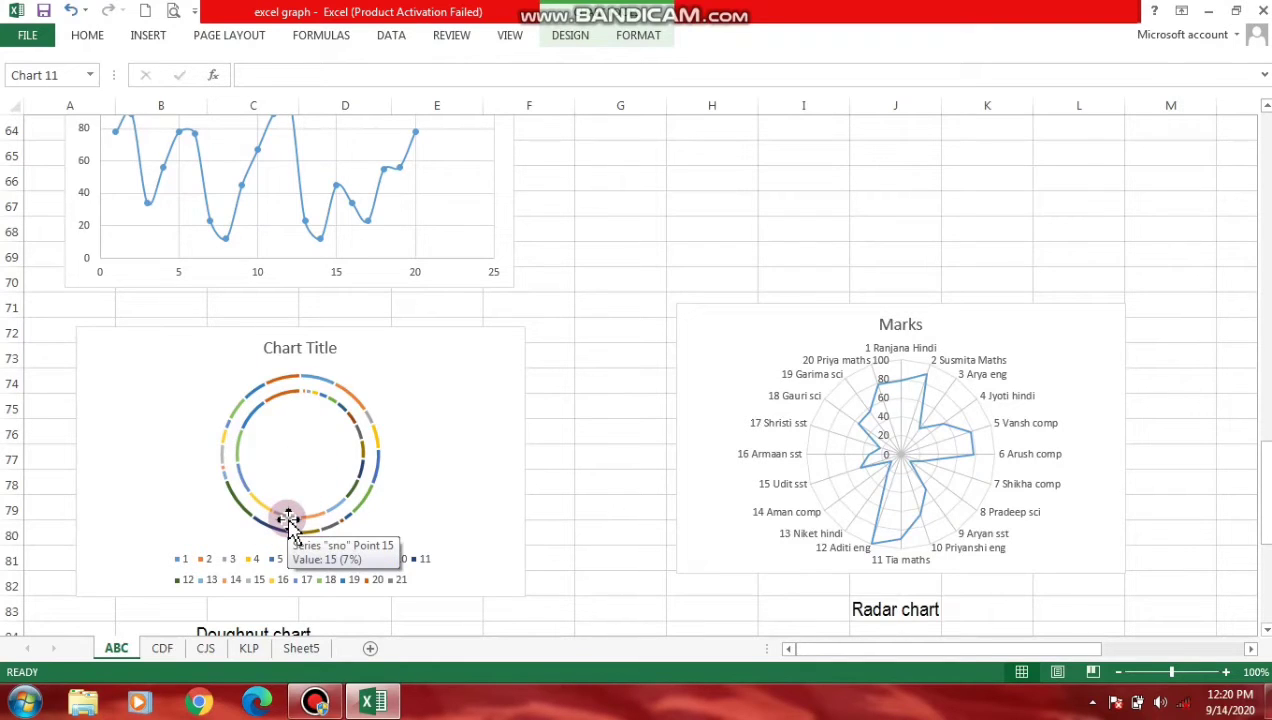
pyautogui.moveTo(285, 378)
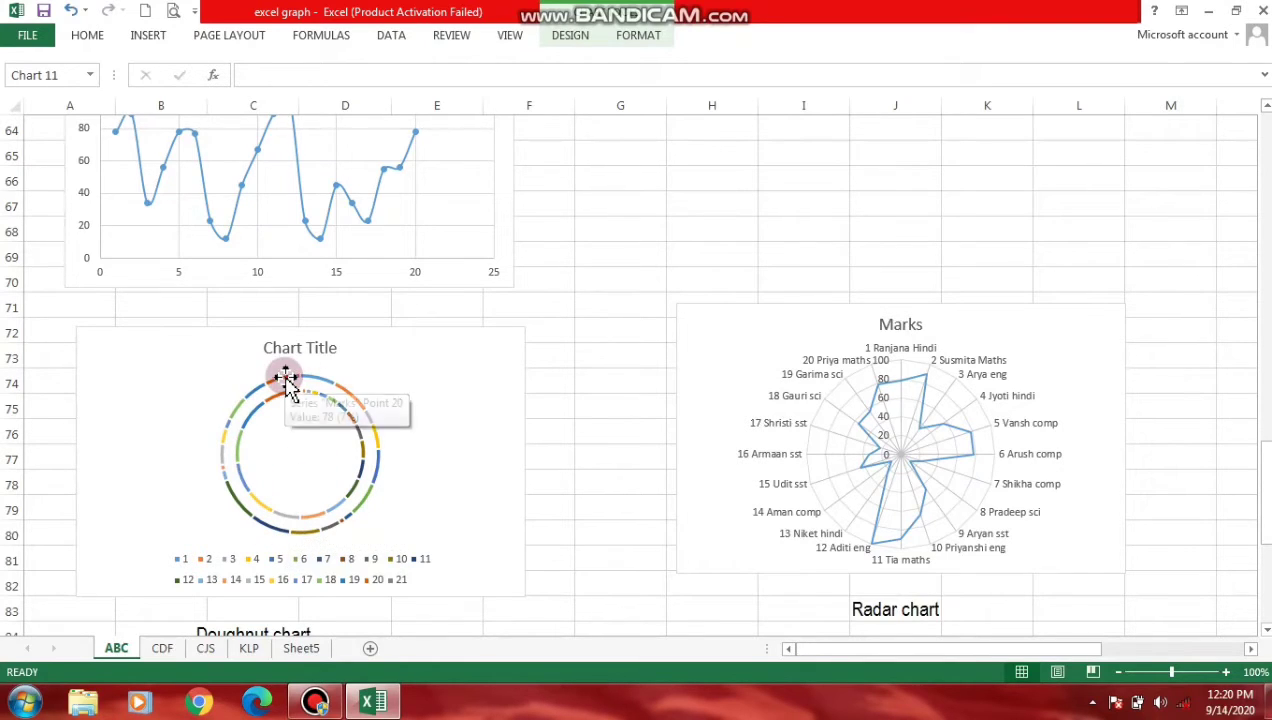
pyautogui.scroll(8, 800, 350)
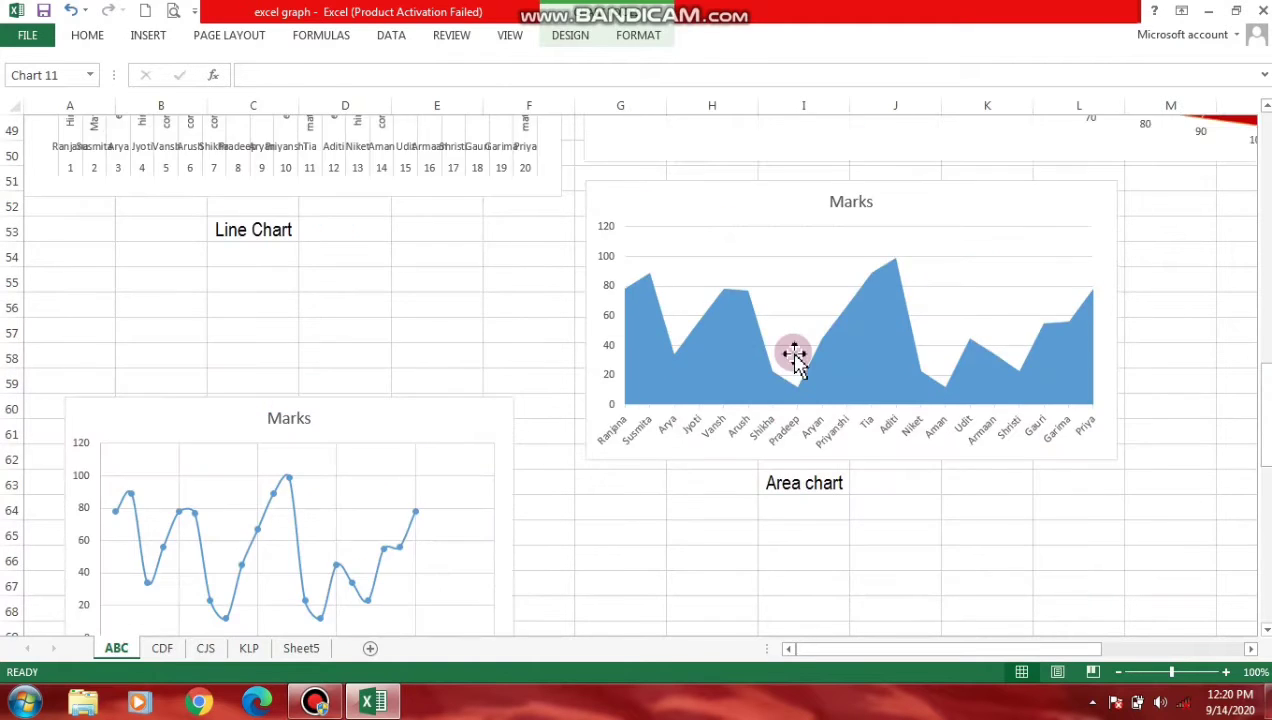
pyautogui.scroll(6, 797, 365)
pyautogui.scroll(4, 797, 365)
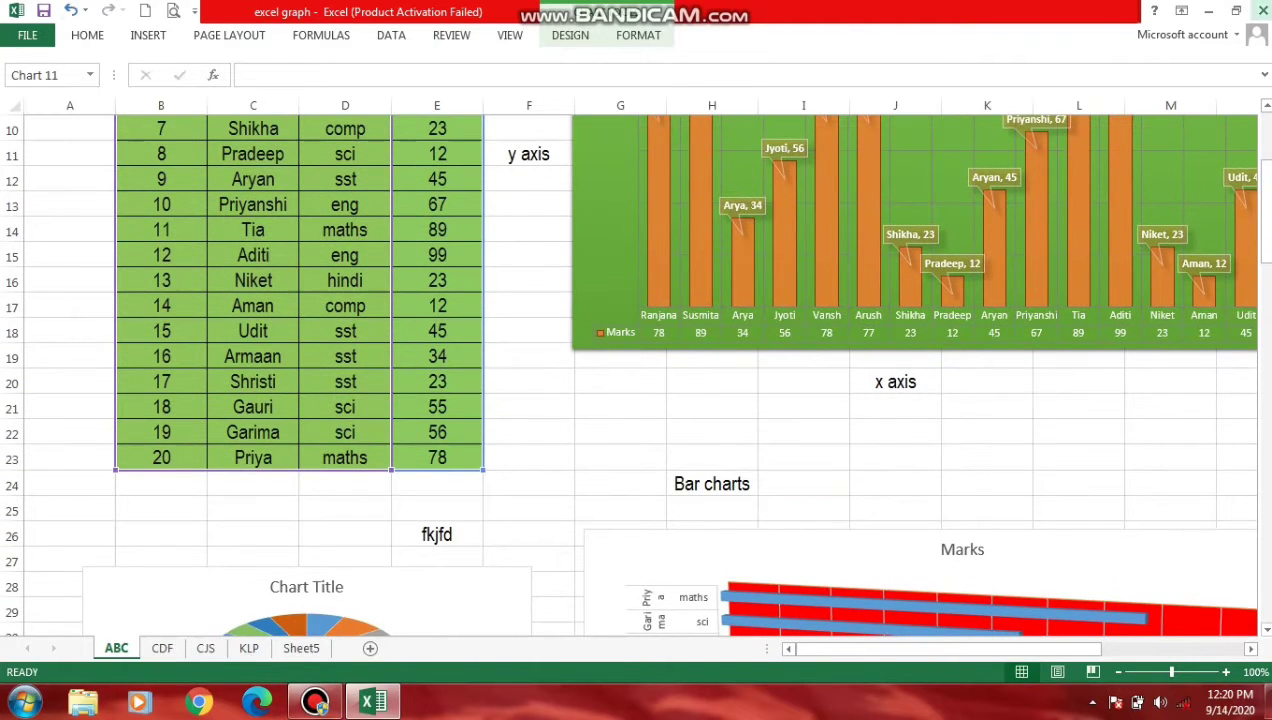
pyautogui.scroll(3, 797, 365)
pyautogui.click(156, 173)
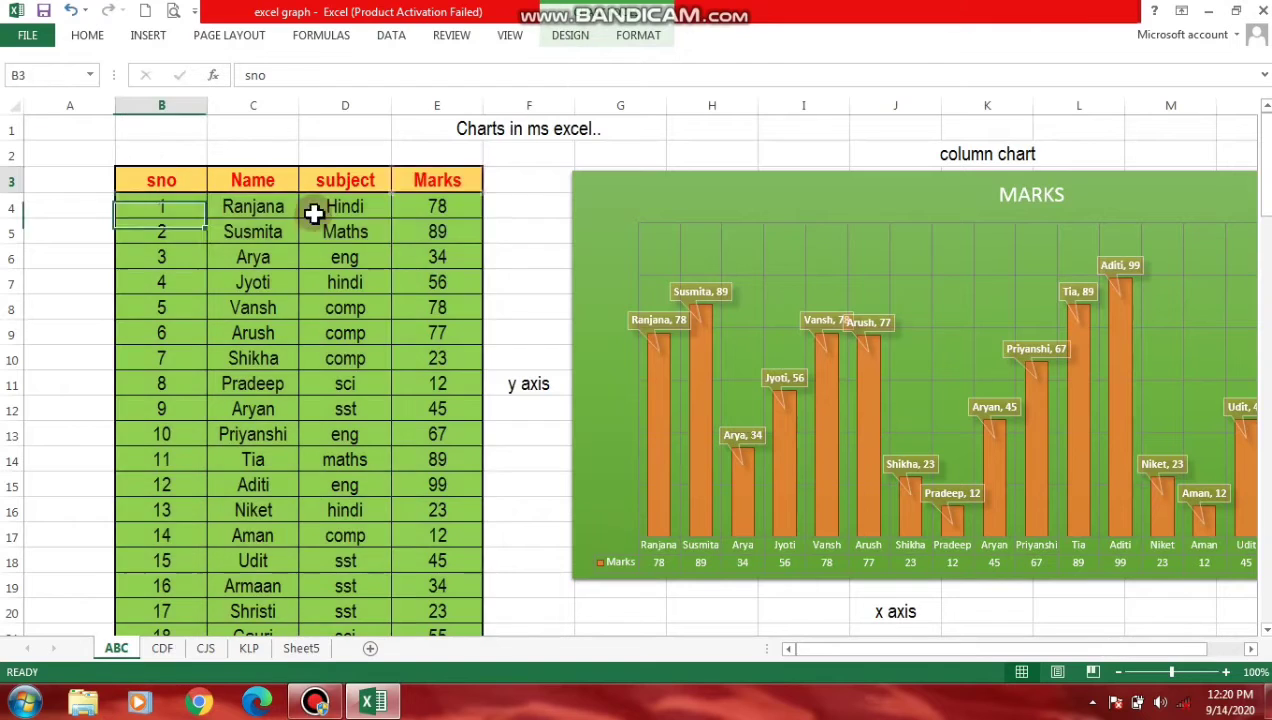
pyautogui.moveTo(314, 213)
pyautogui.mouseDown()
pyautogui.moveTo(421, 604)
pyautogui.moveTo(432, 586)
pyautogui.mouseUp()
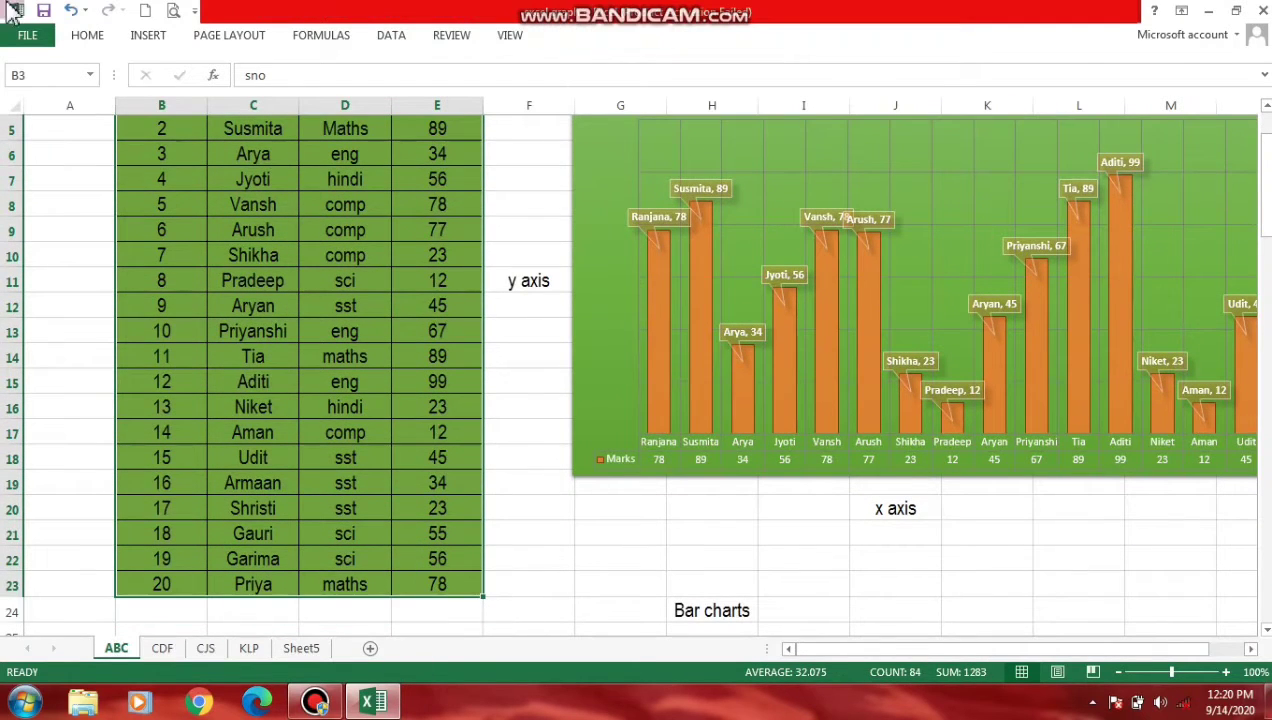
pyautogui.click(148, 35)
pyautogui.click(458, 92)
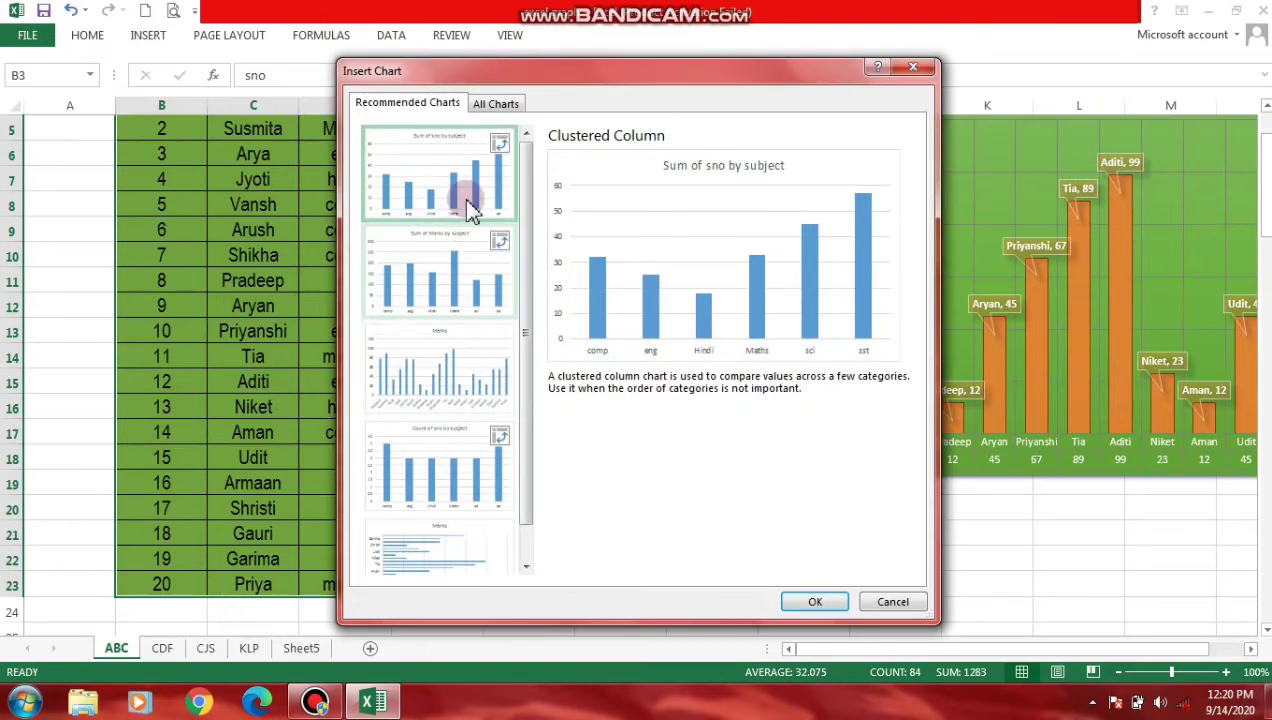
pyautogui.click(496, 103)
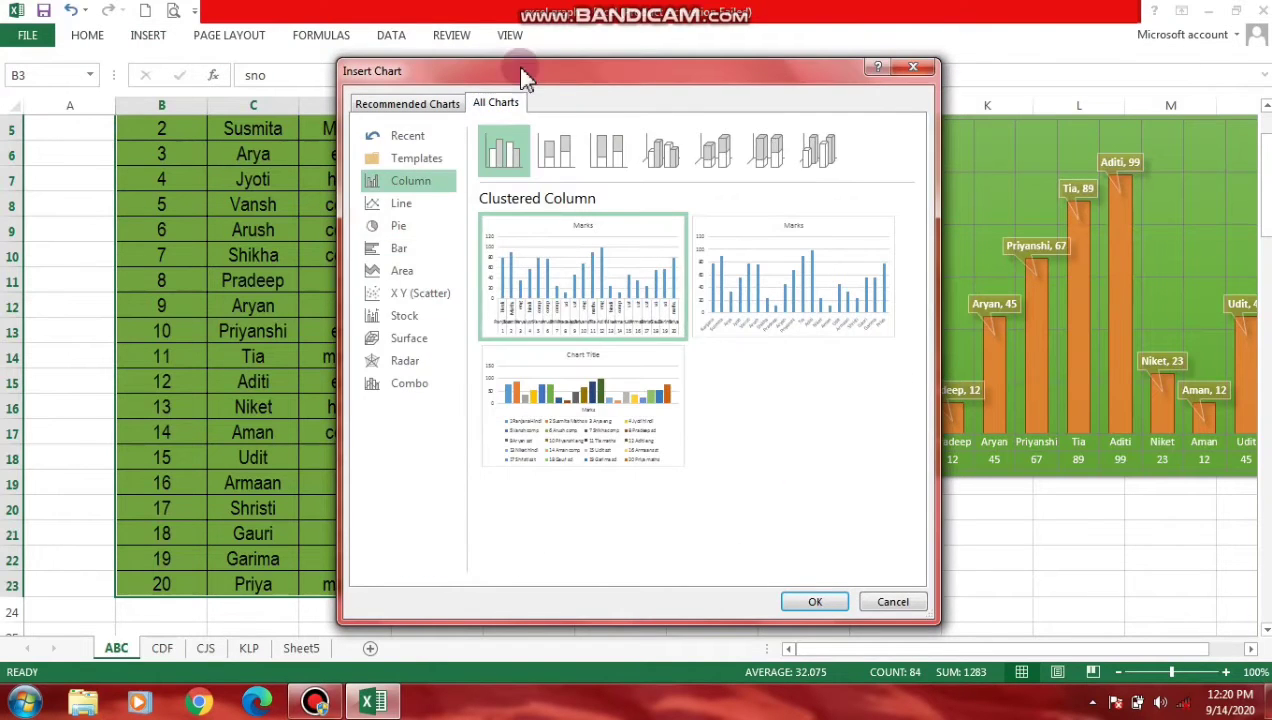
pyautogui.click(410, 339)
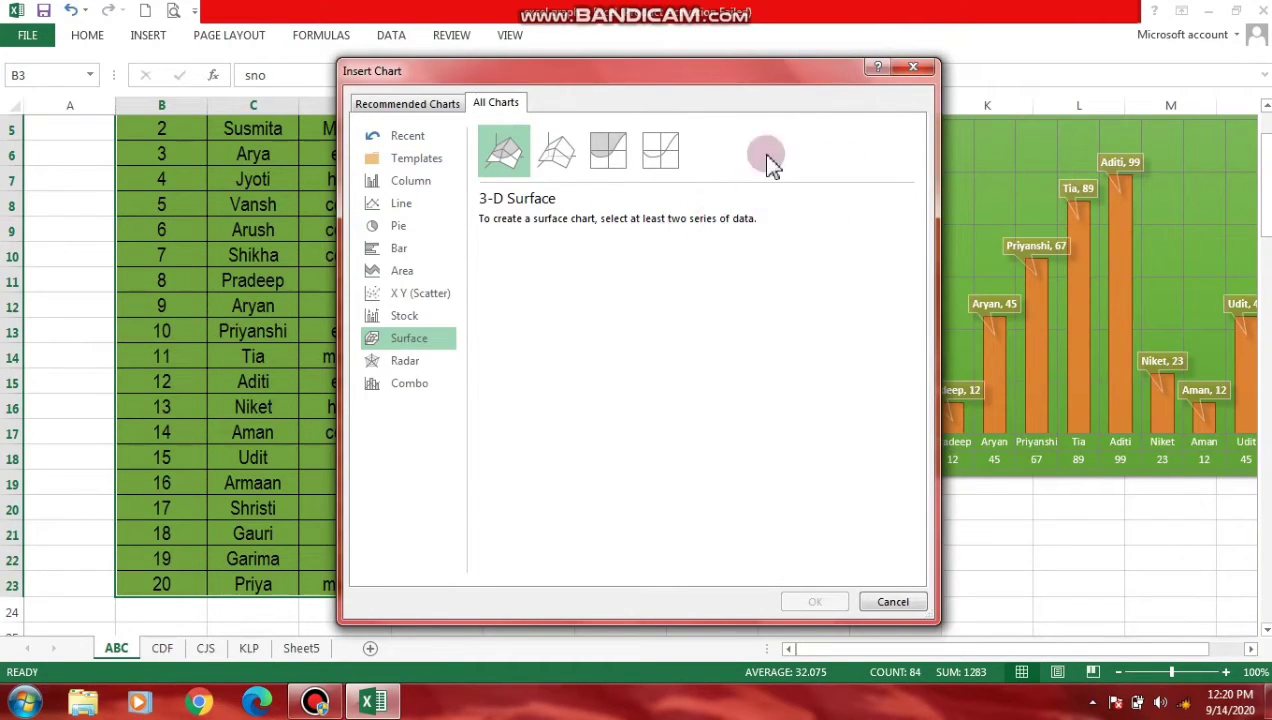
pyautogui.click(915, 70)
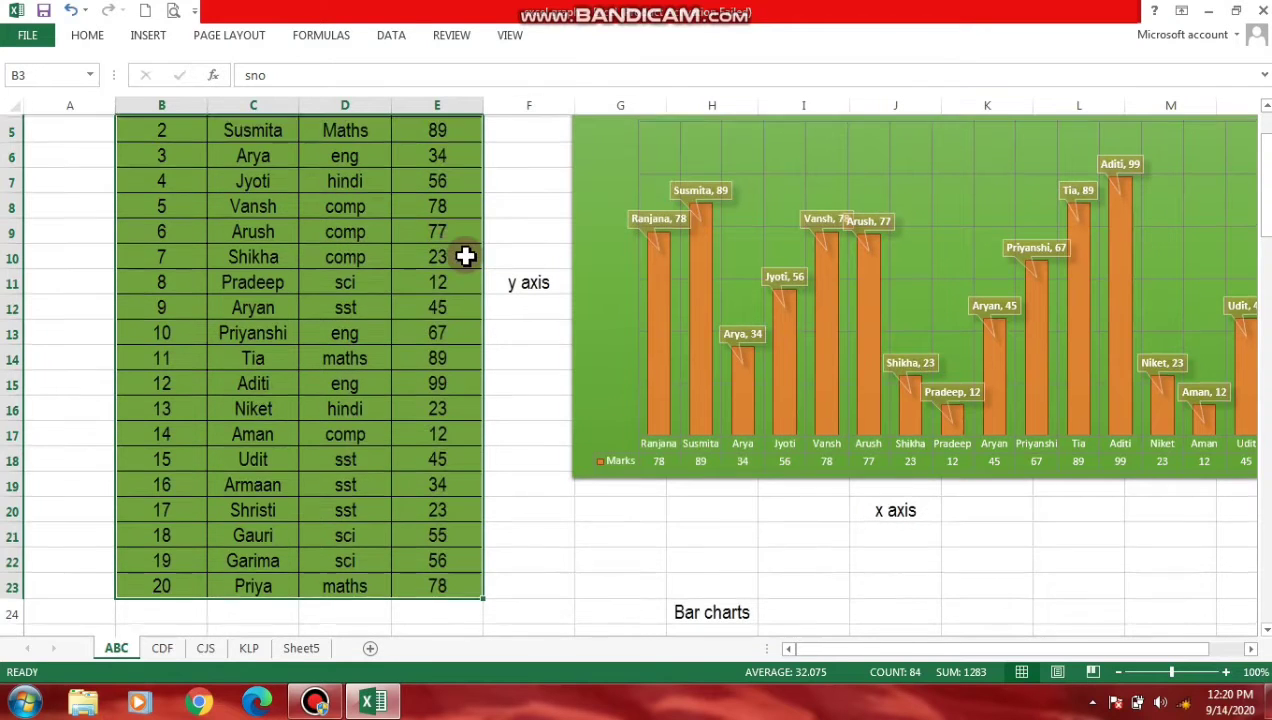
pyautogui.scroll(2, 462, 255)
pyautogui.click(453, 200)
pyautogui.click(446, 173)
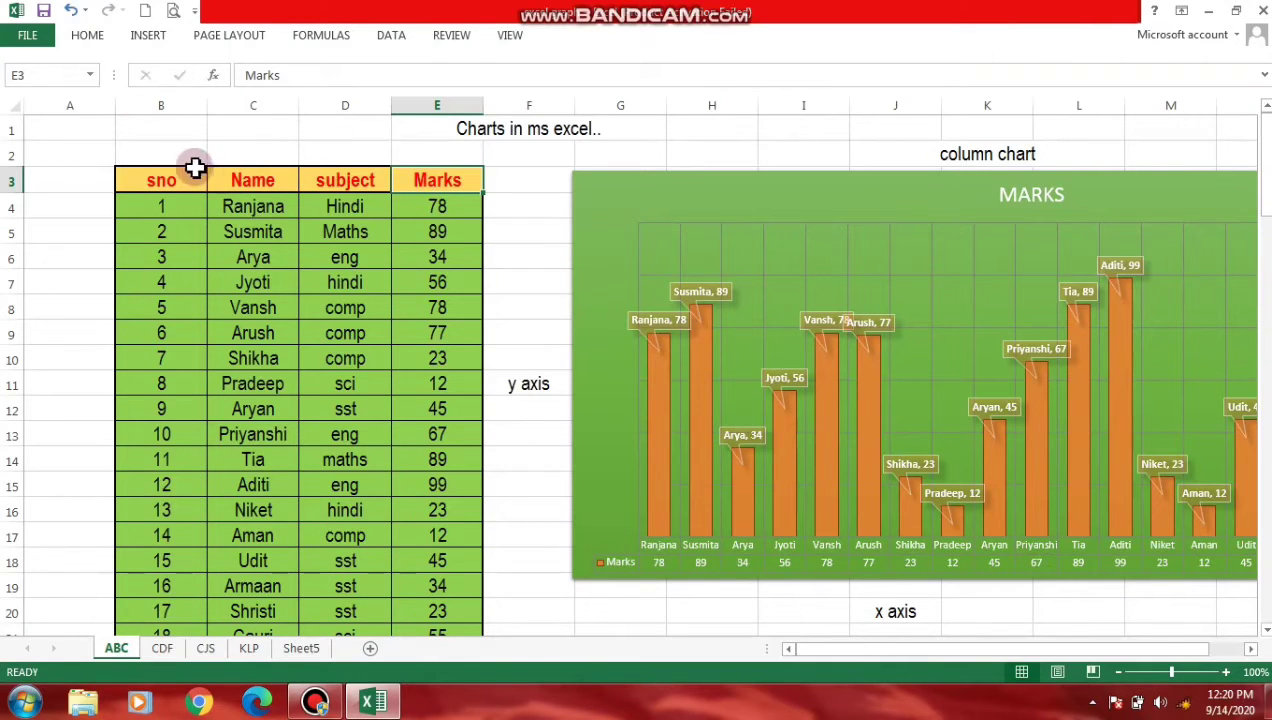
pyautogui.moveTo(195, 167); pyautogui.dragTo(424, 596)
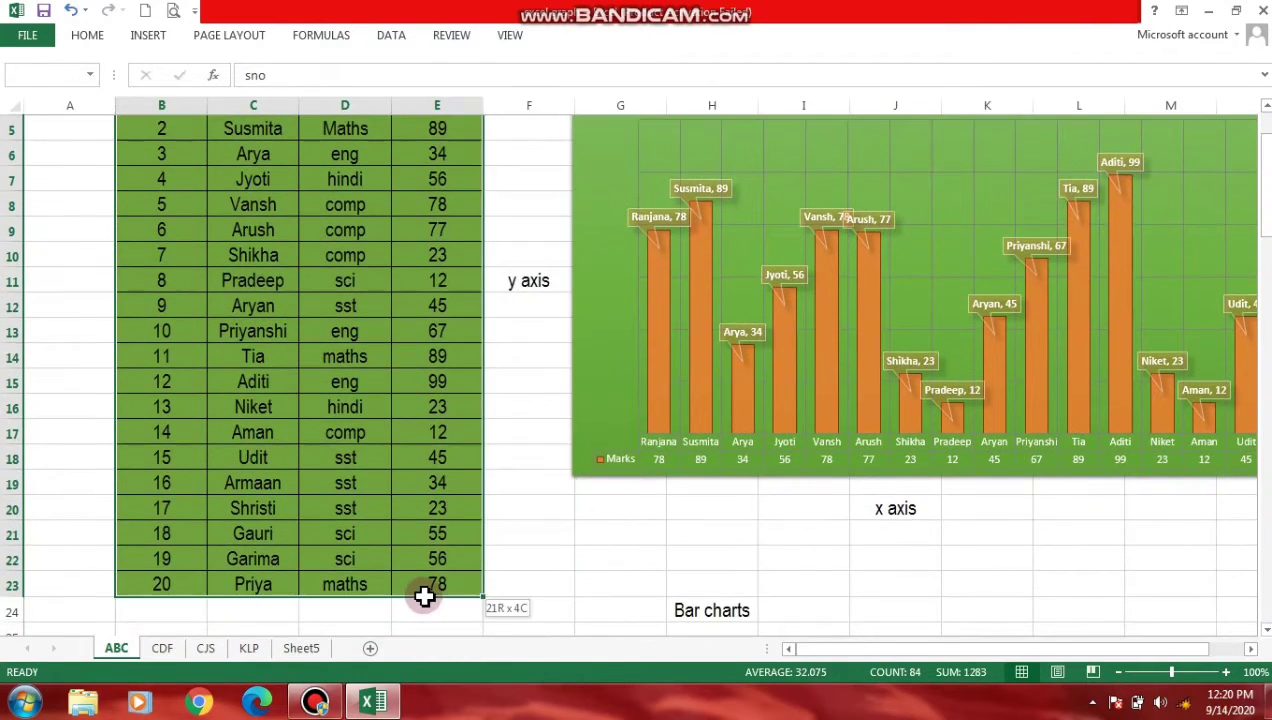
pyautogui.click(514, 517)
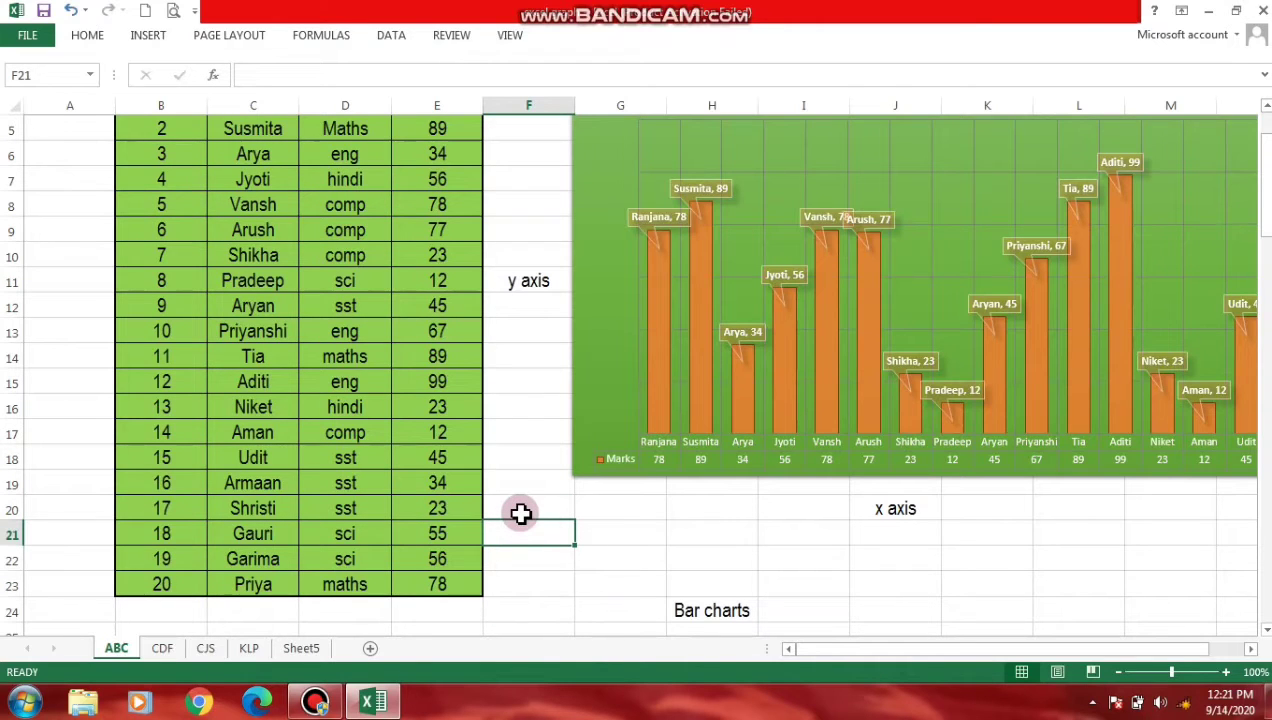
pyautogui.scroll(-1, 406, 334)
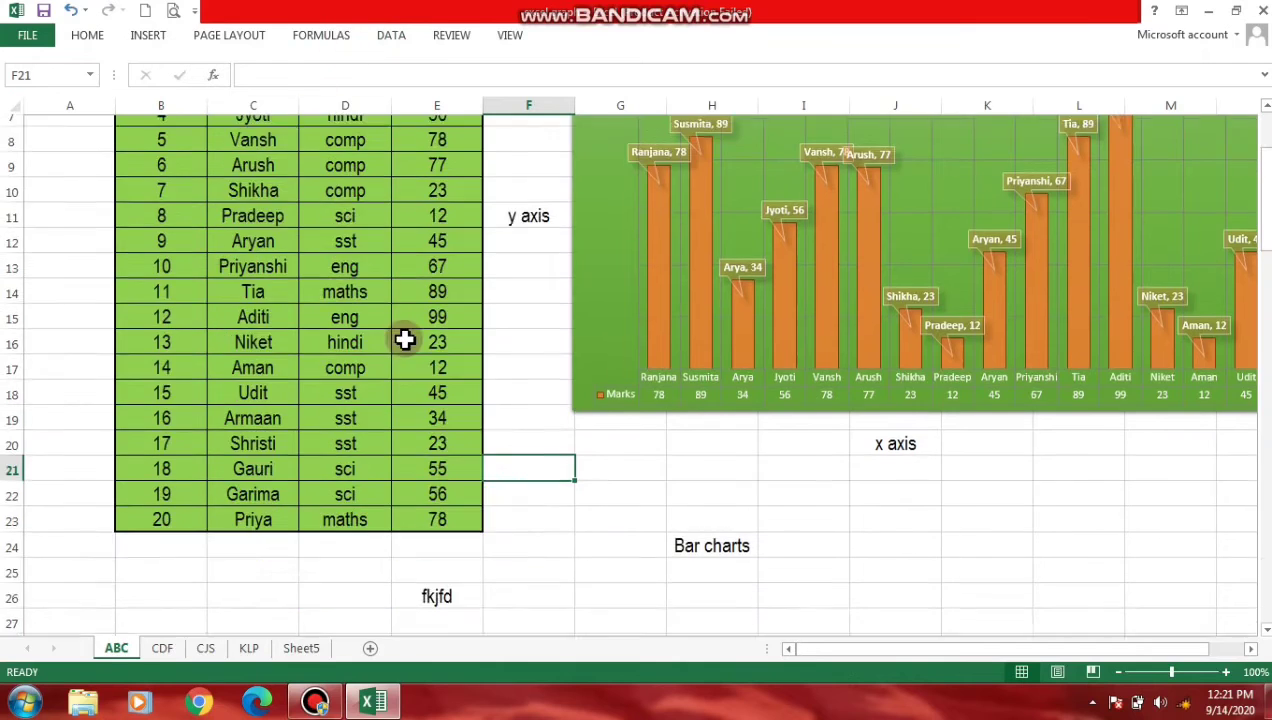
pyautogui.scroll(-7, 511, 547)
pyautogui.scroll(-8, 511, 547)
pyautogui.scroll(-5, 542, 547)
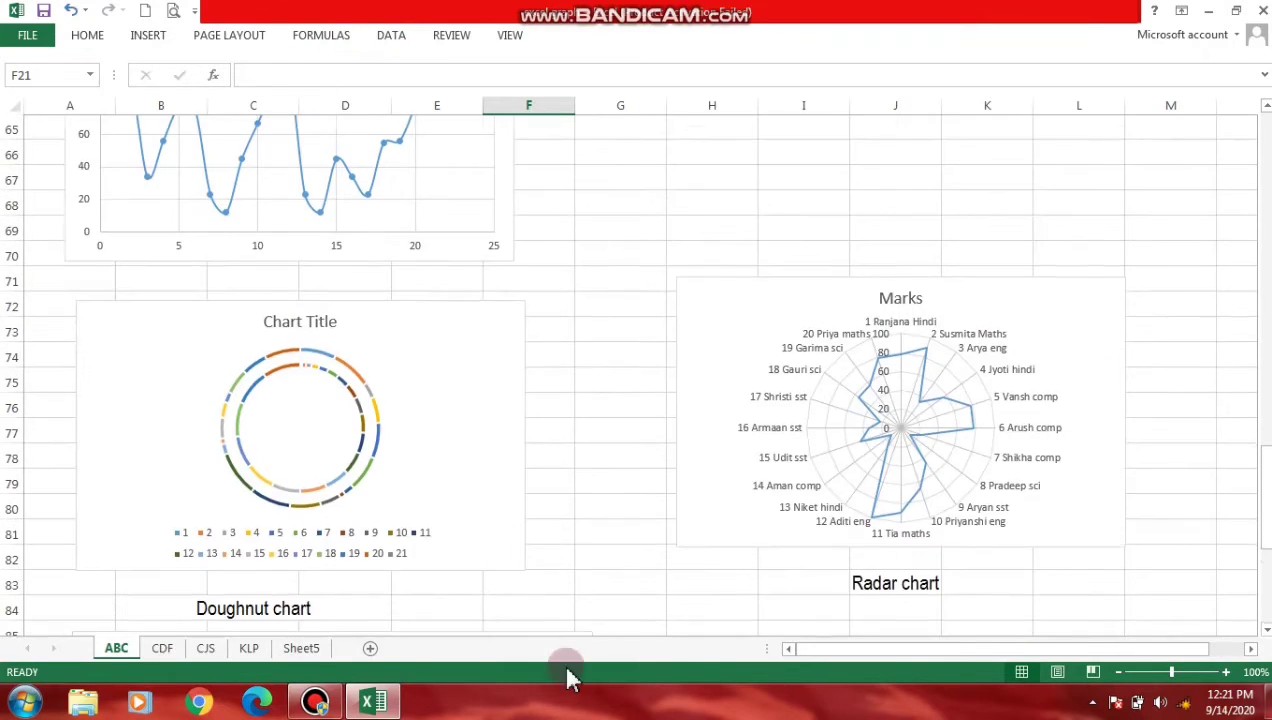
# - Enter 'Chart tools' in cell I85 beneath the Radar chart caption
pyautogui.scroll(-5, 565, 582)
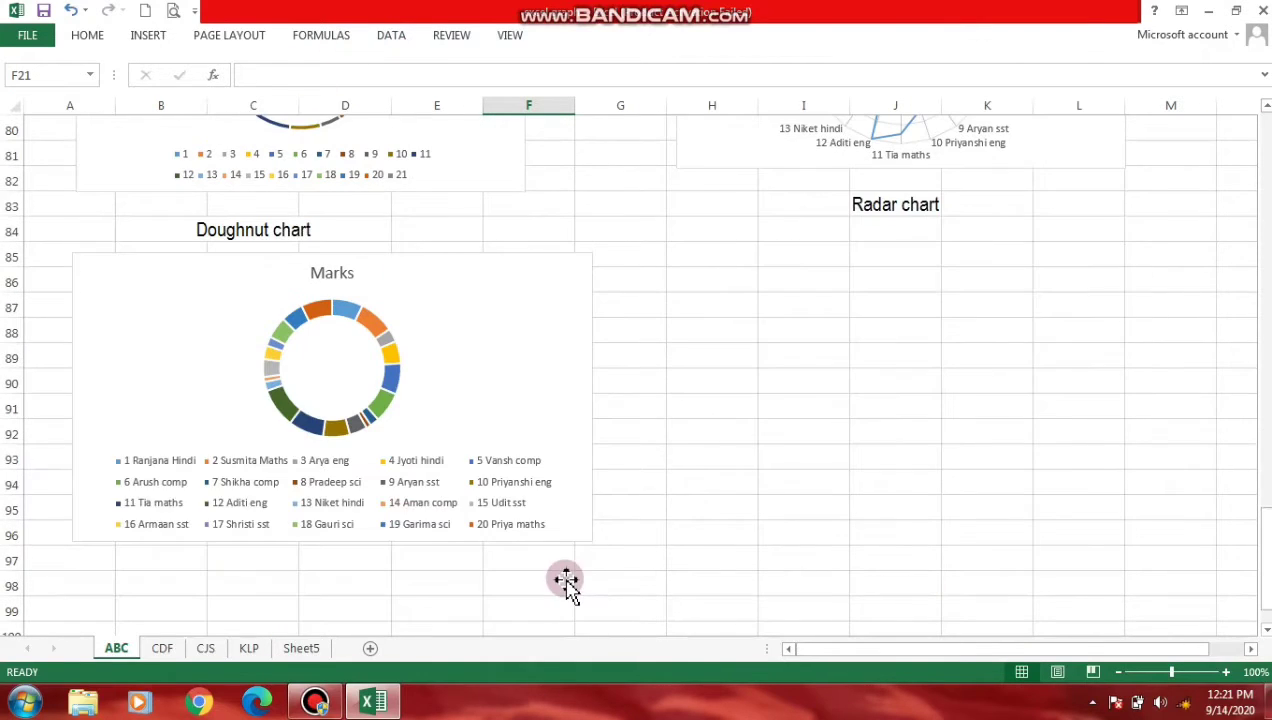
pyautogui.doubleClick(827, 257)
pyautogui.write('Chart tools')
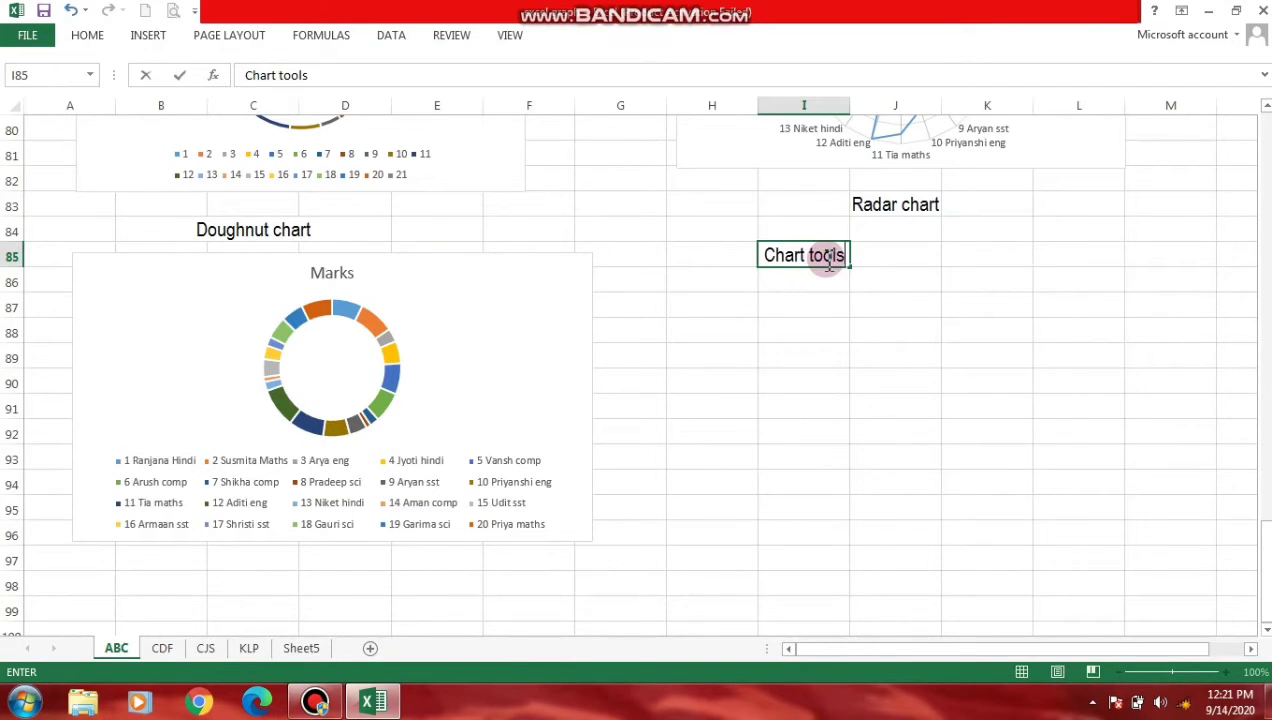
pyautogui.press('Return')
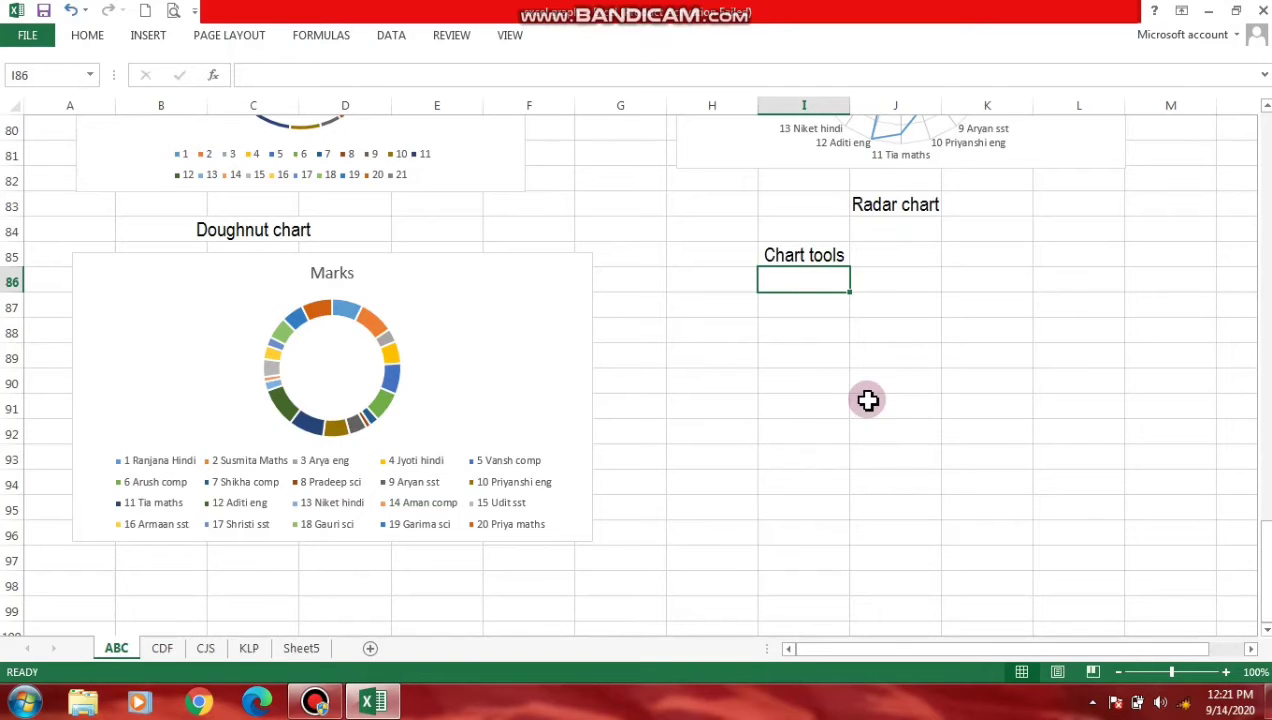
pyautogui.scroll(5, 430, 280)
pyautogui.scroll(-4, 430, 290)
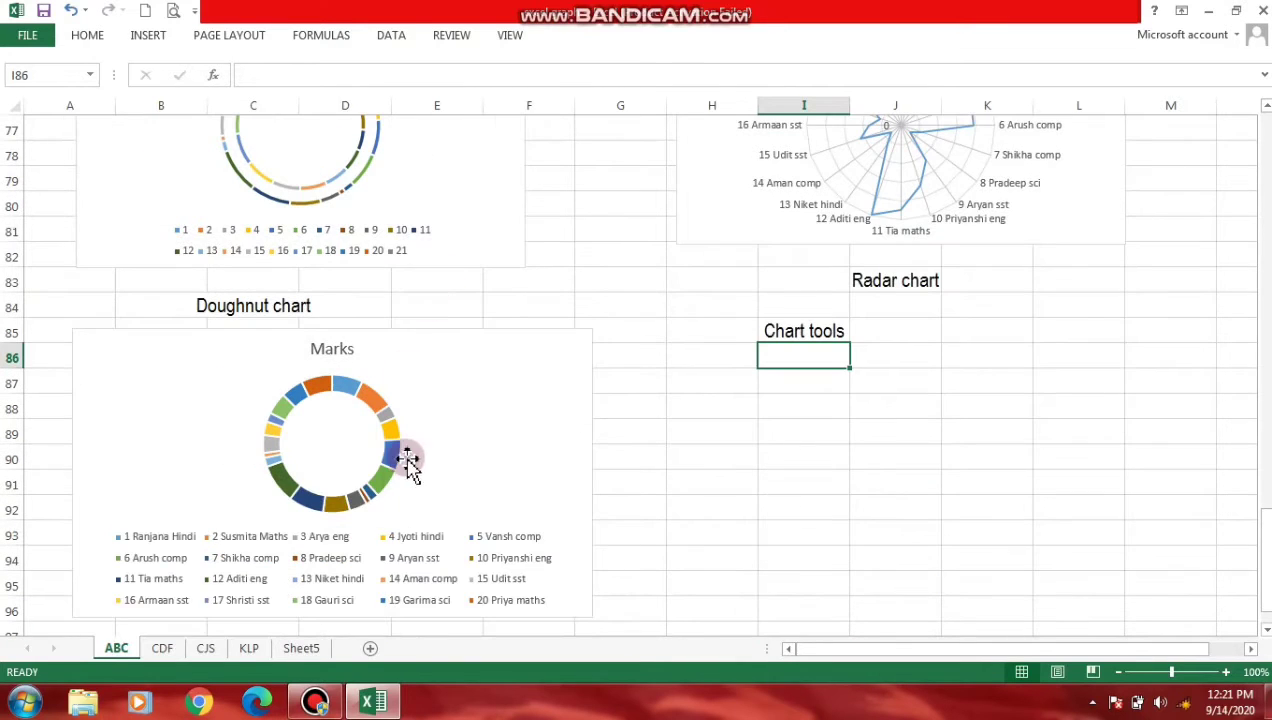
# - Apply the dark grey chart style with bold white title to the upper doughnut chart
pyautogui.click(432, 386)
pyautogui.scroll(4, 420, 366)
pyautogui.click(418, 368)
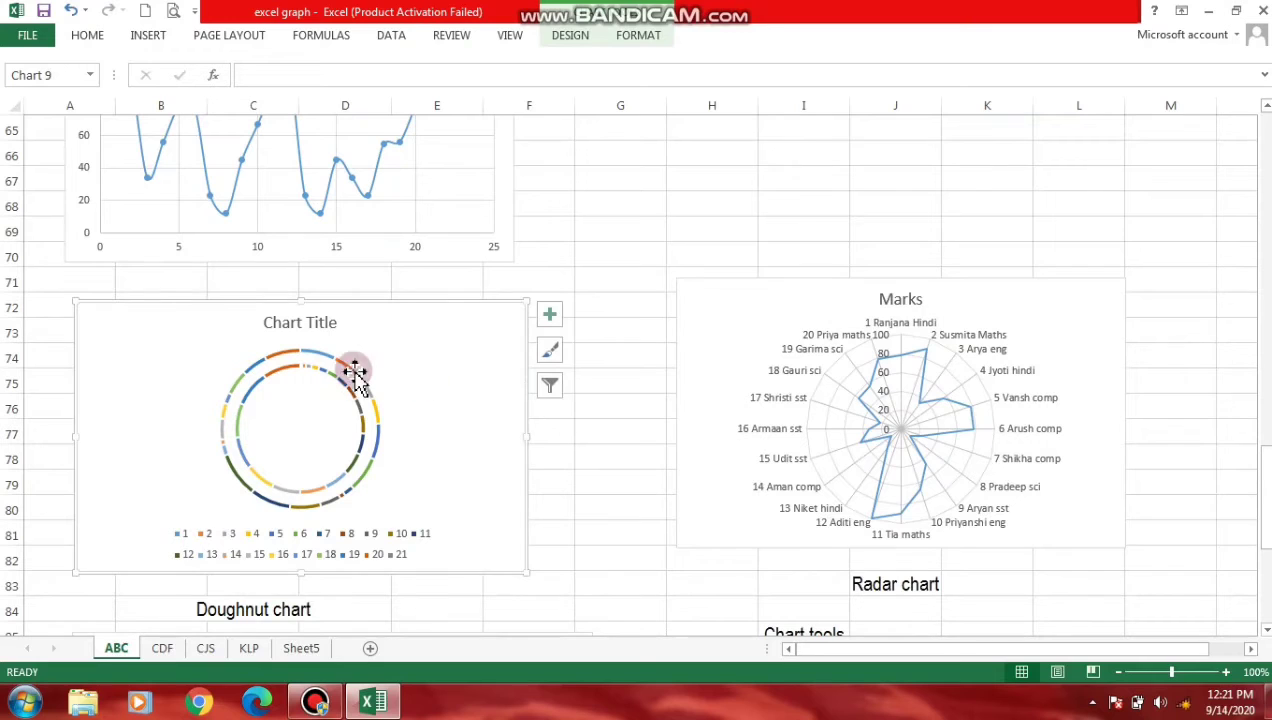
pyautogui.click(640, 36)
pyautogui.click(586, 38)
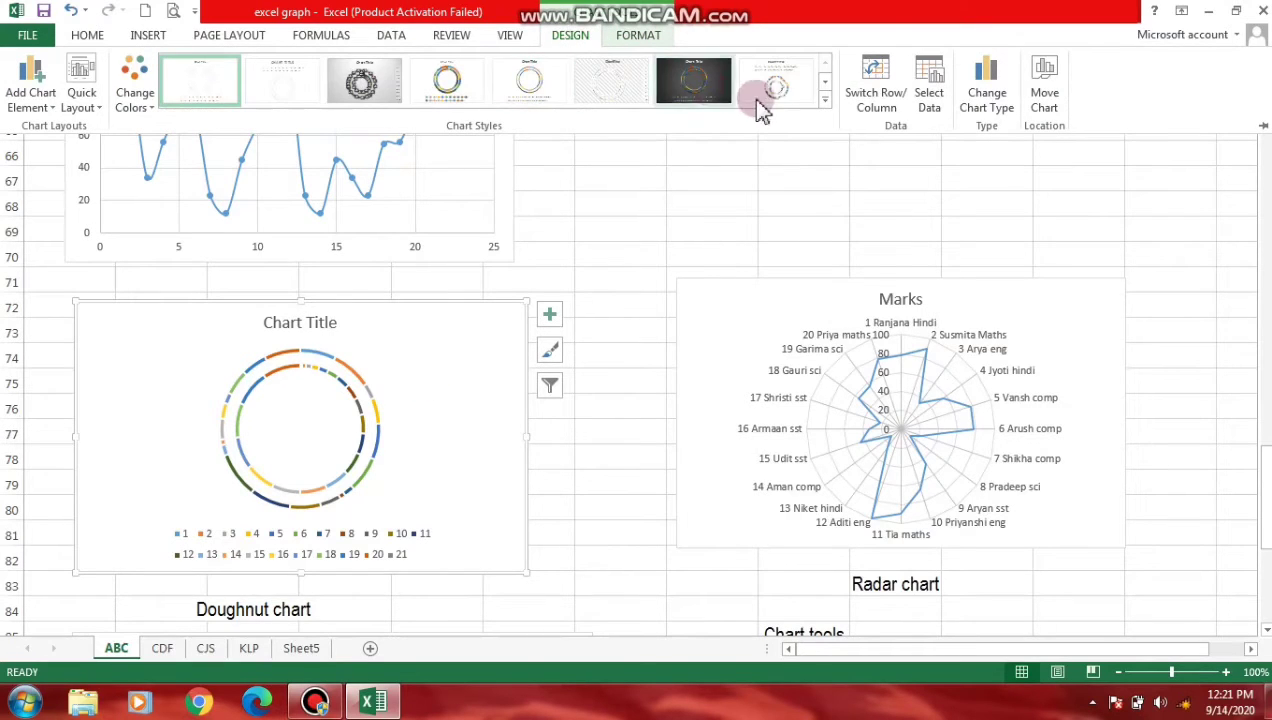
pyautogui.click(824, 100)
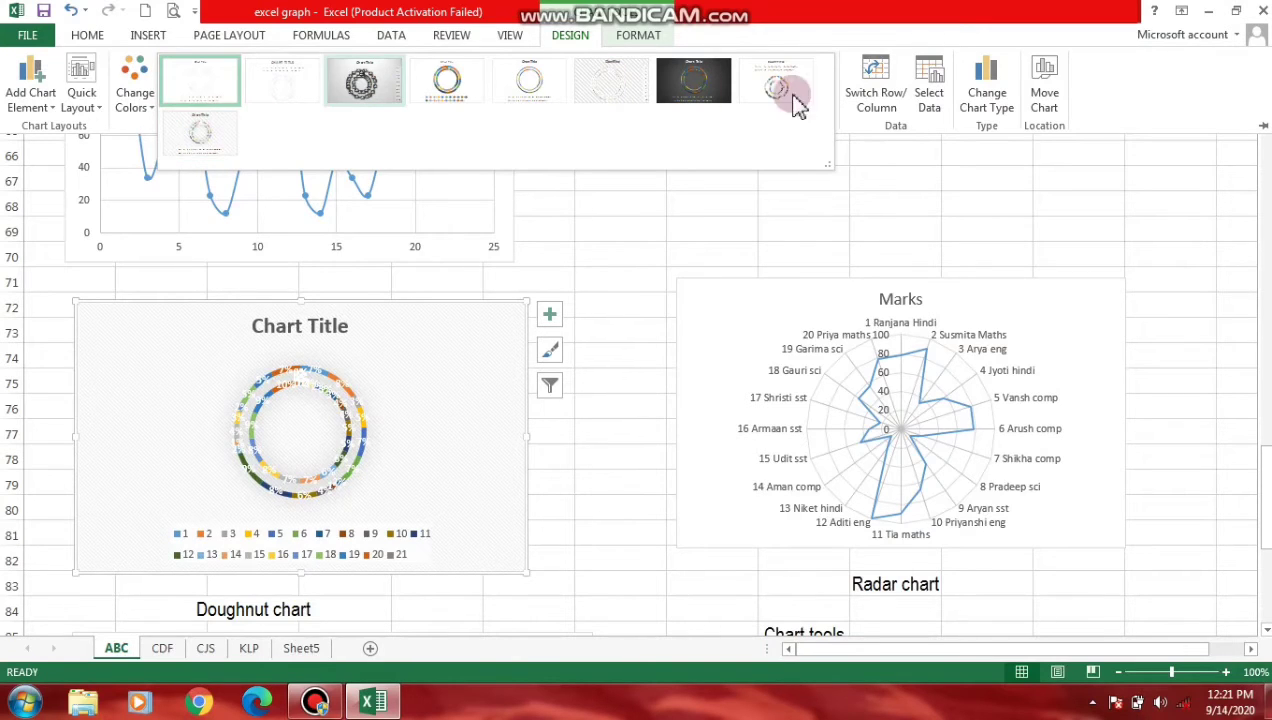
pyautogui.click(701, 91)
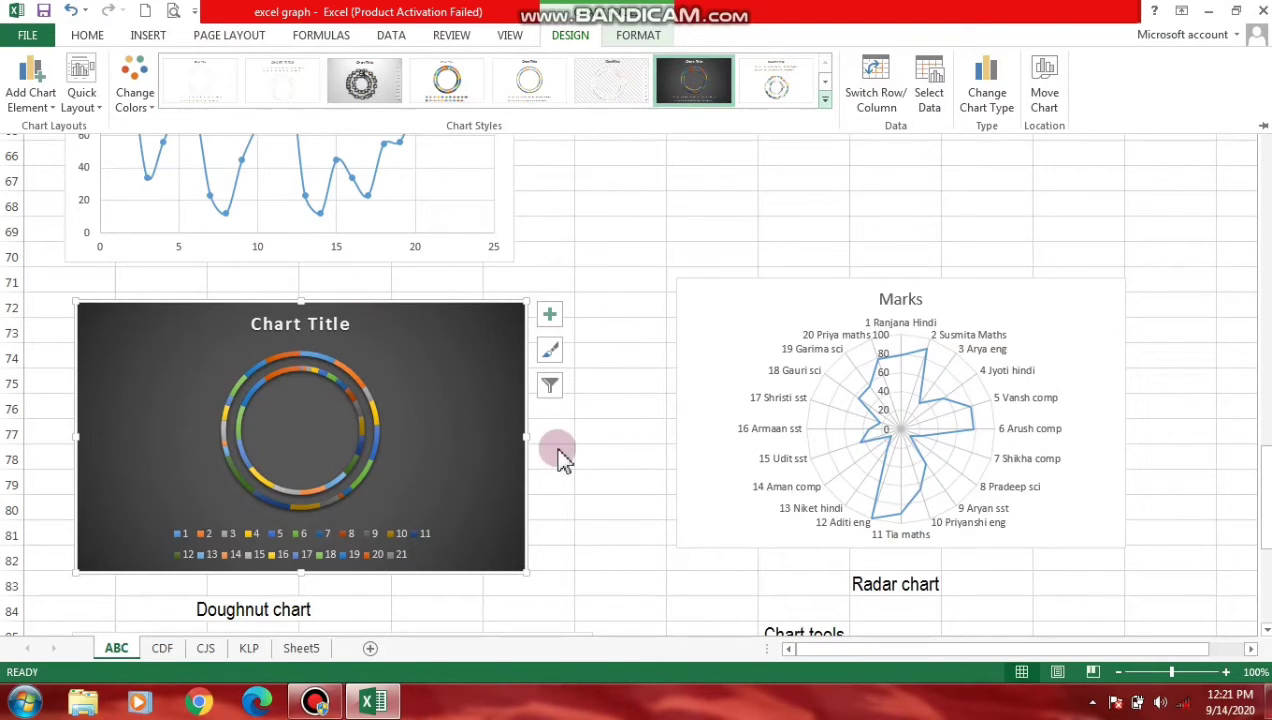
pyautogui.hotkey('ctrl', 'F1')
pyautogui.scroll(5, 672, 269)
# - Apply the orange hatched-column chart style (Style 14) to the green Marks column chart
pyautogui.scroll(4, 670, 269)
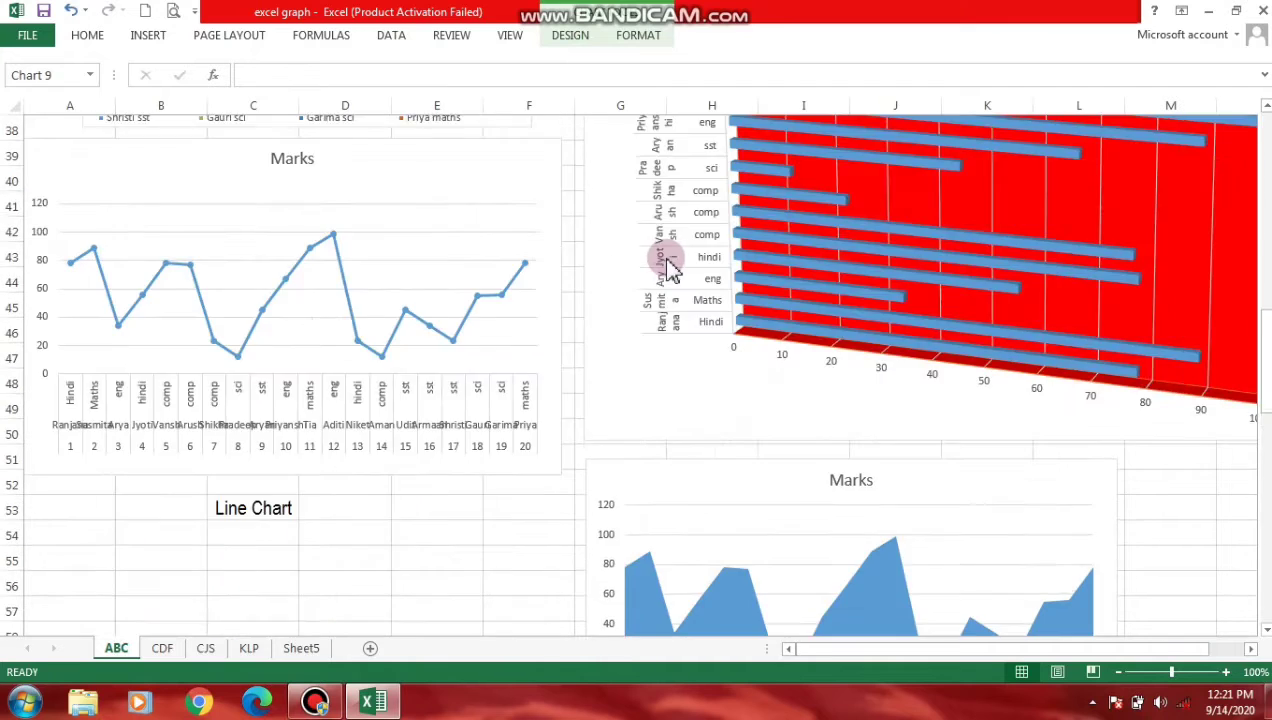
pyautogui.scroll(6, 665, 261)
pyautogui.scroll(1, 690, 255)
pyautogui.scroll(6, 714, 252)
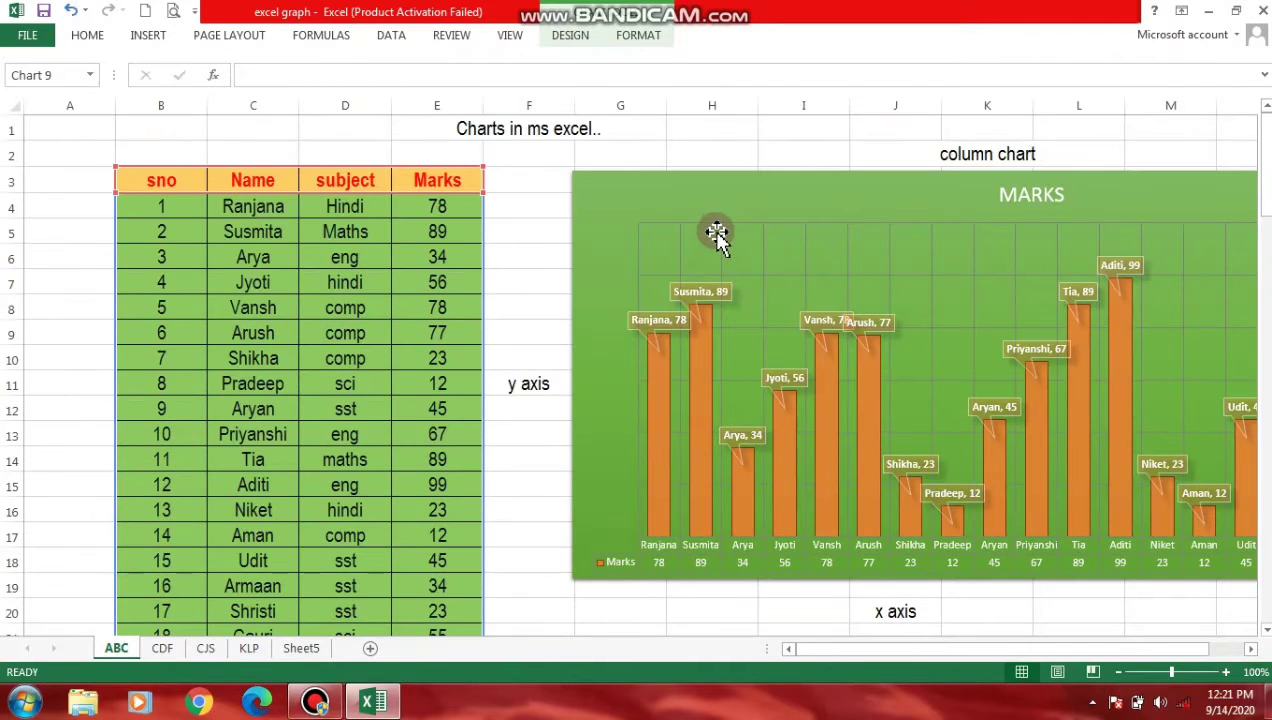
pyautogui.click(716, 233)
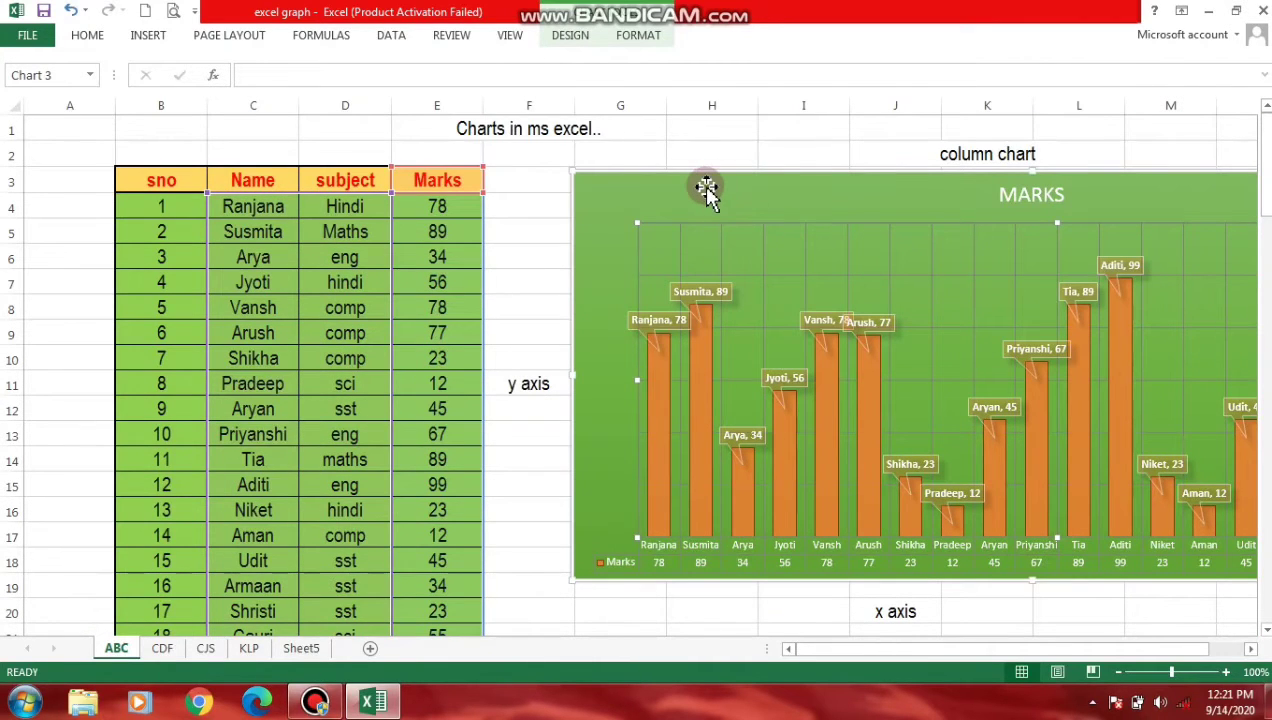
pyautogui.click(565, 38)
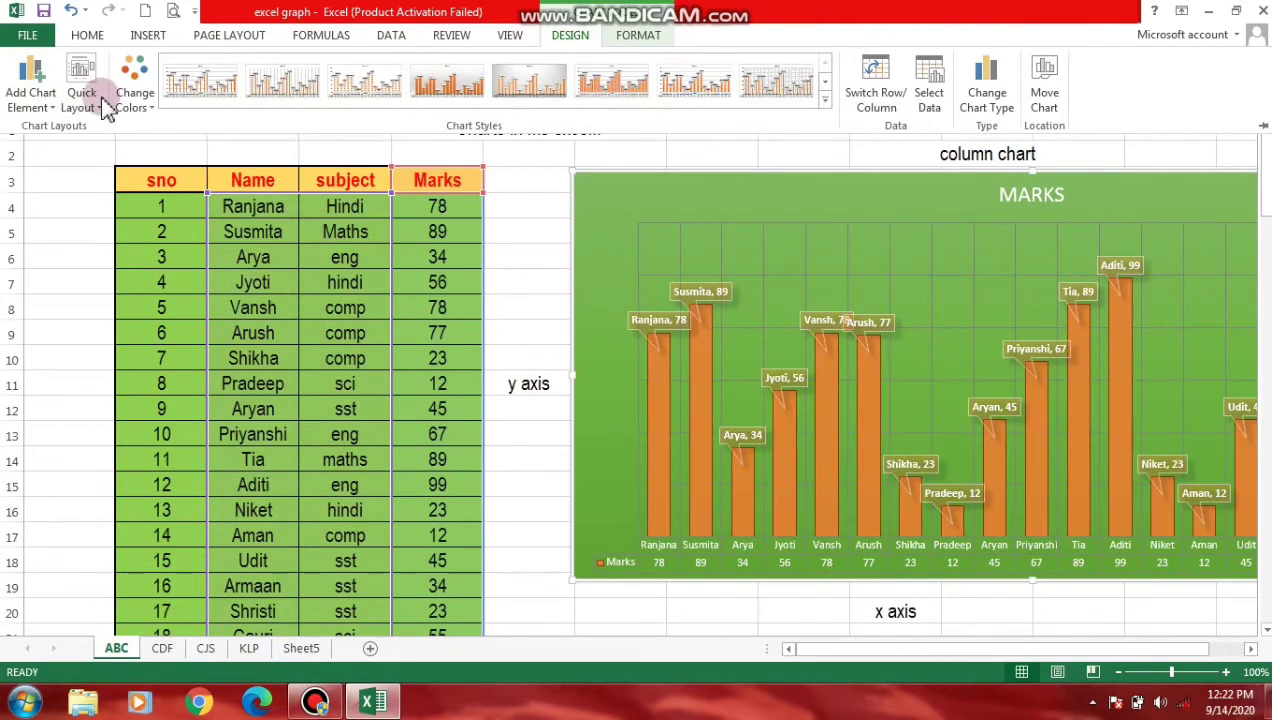
pyautogui.click(98, 110)
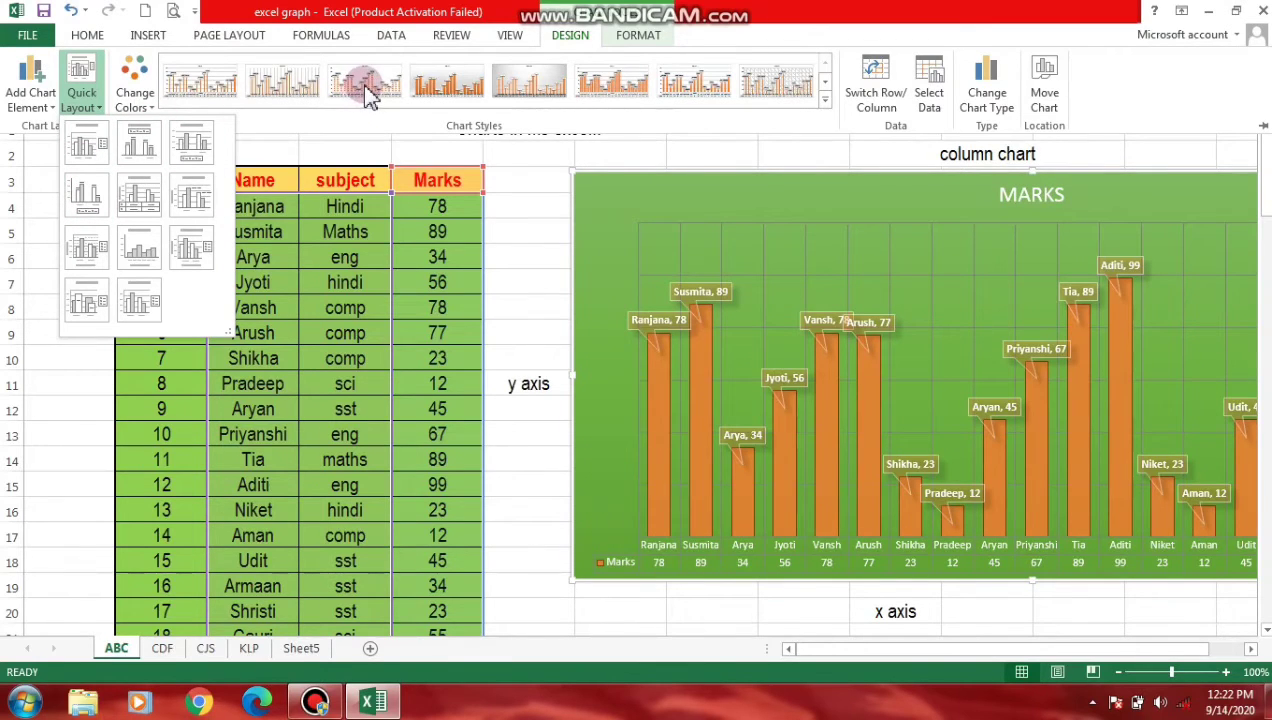
pyautogui.click(826, 98)
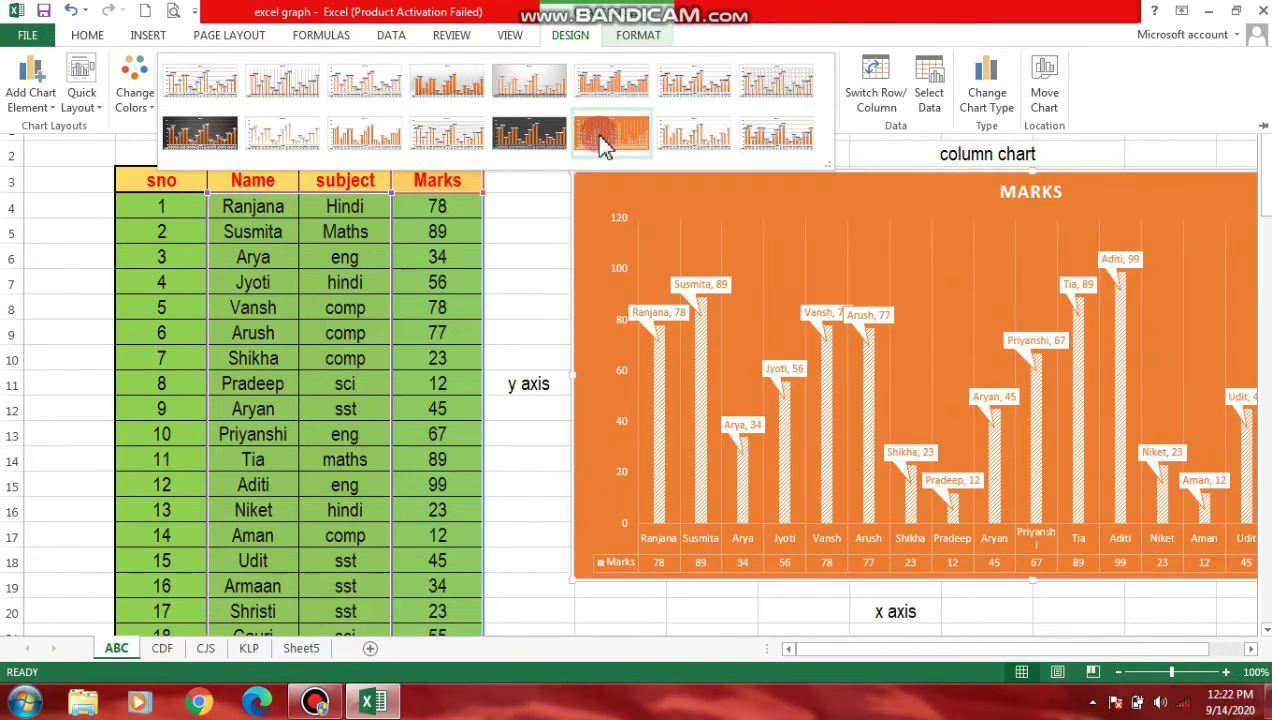
pyautogui.click(605, 145)
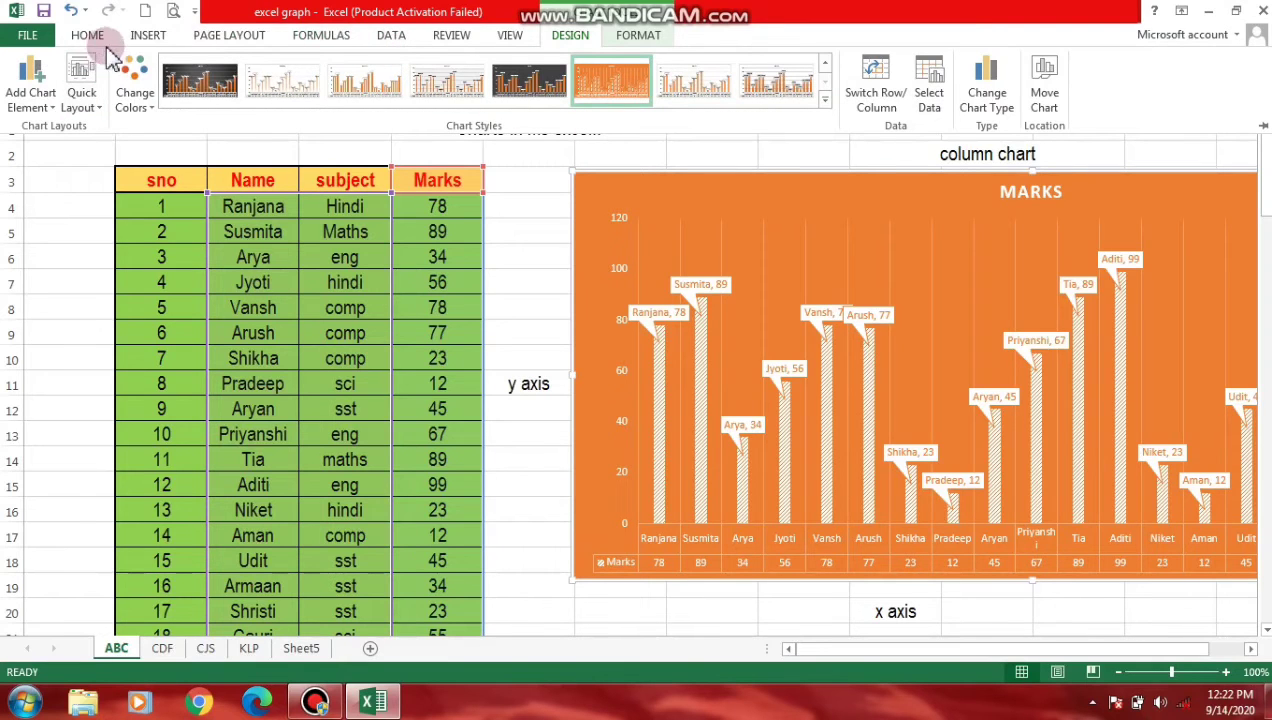
pyautogui.click(145, 36)
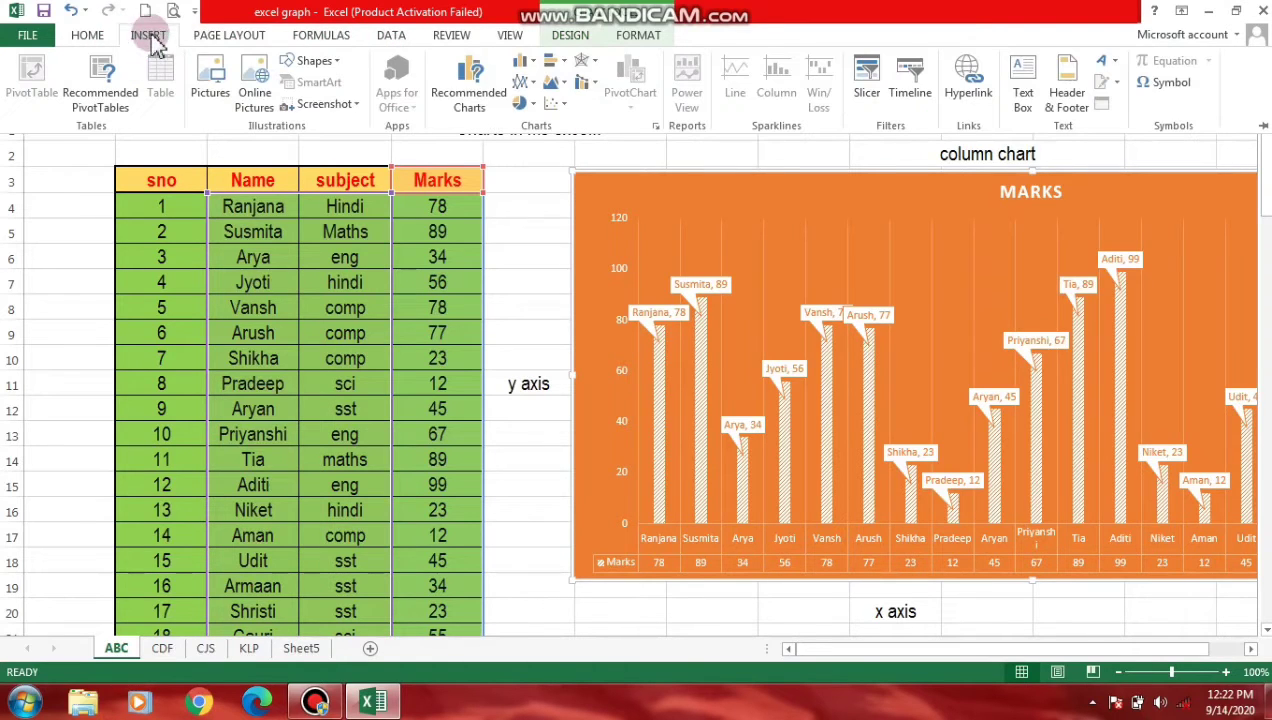
# - Change the MARKS column chart's type to 3-D Column
pyautogui.click(467, 72)
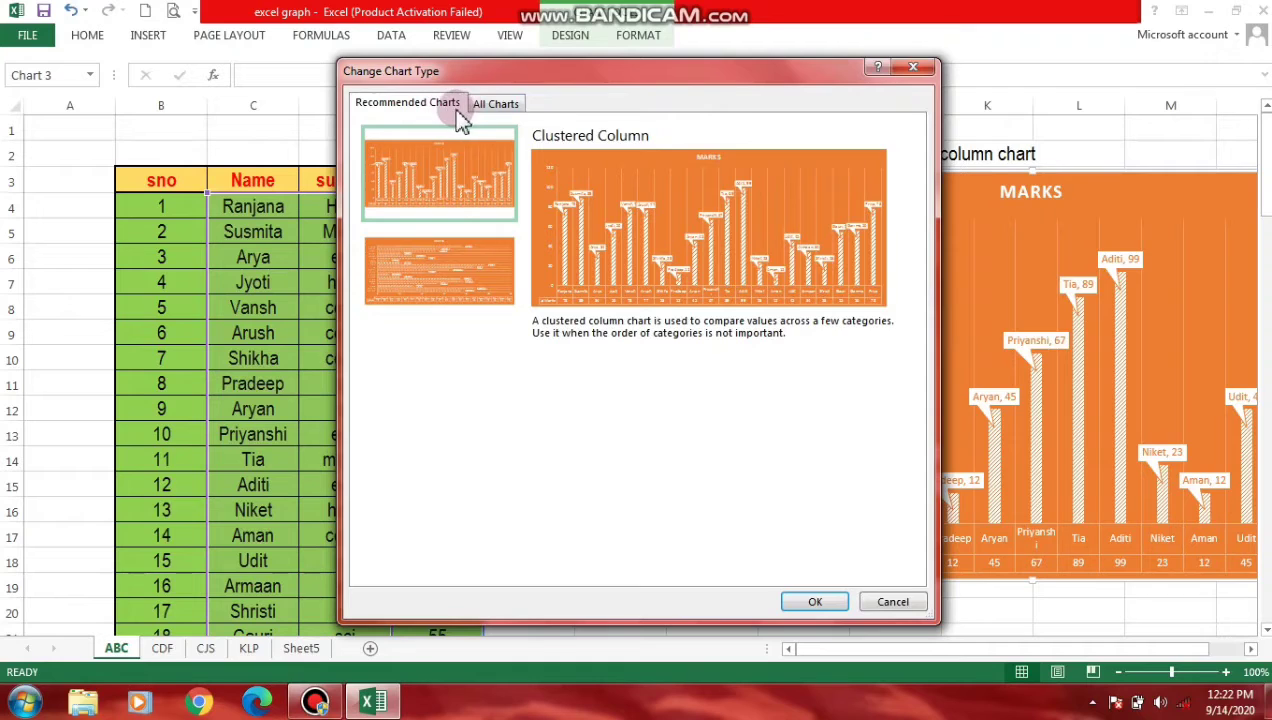
pyautogui.click(514, 104)
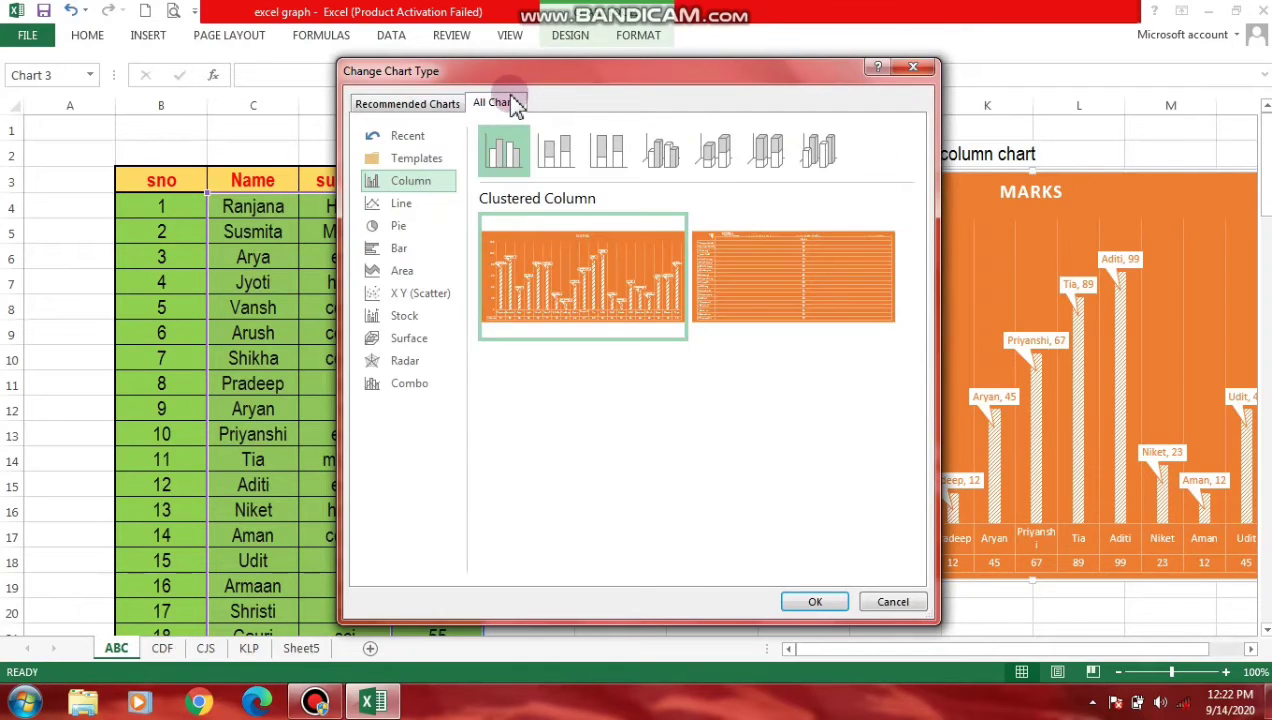
pyautogui.click(412, 186)
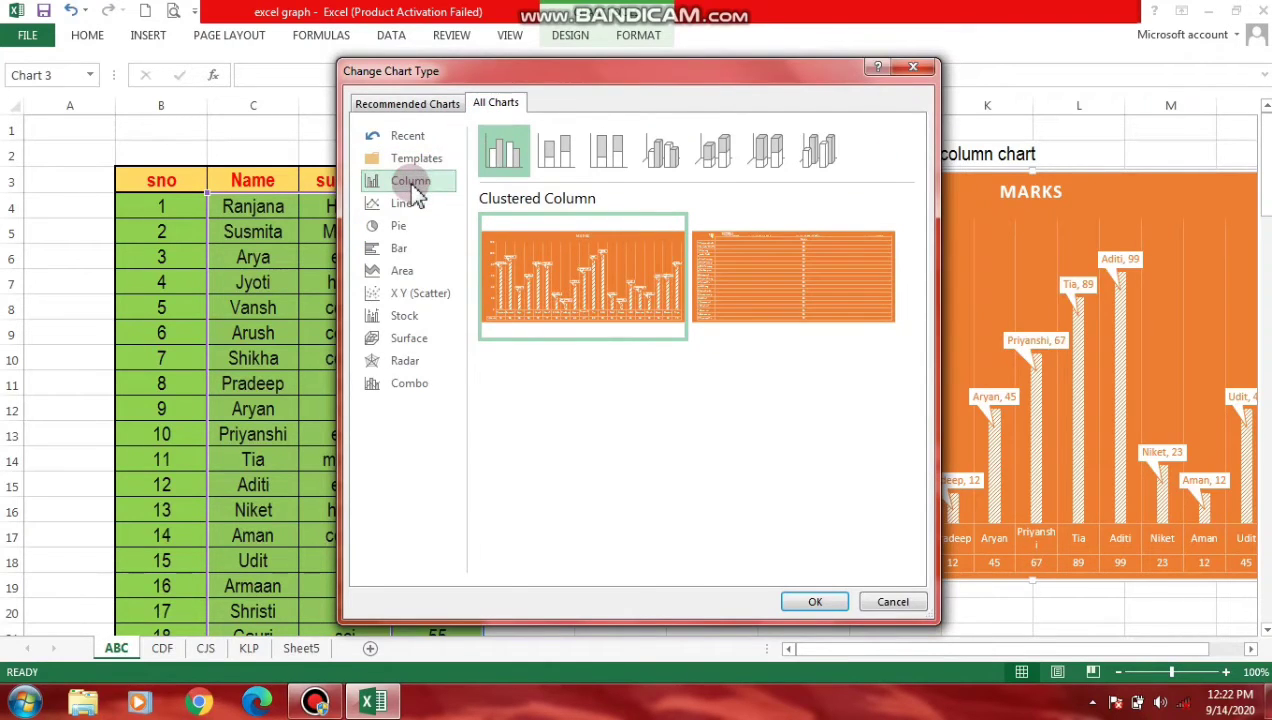
pyautogui.click(669, 130)
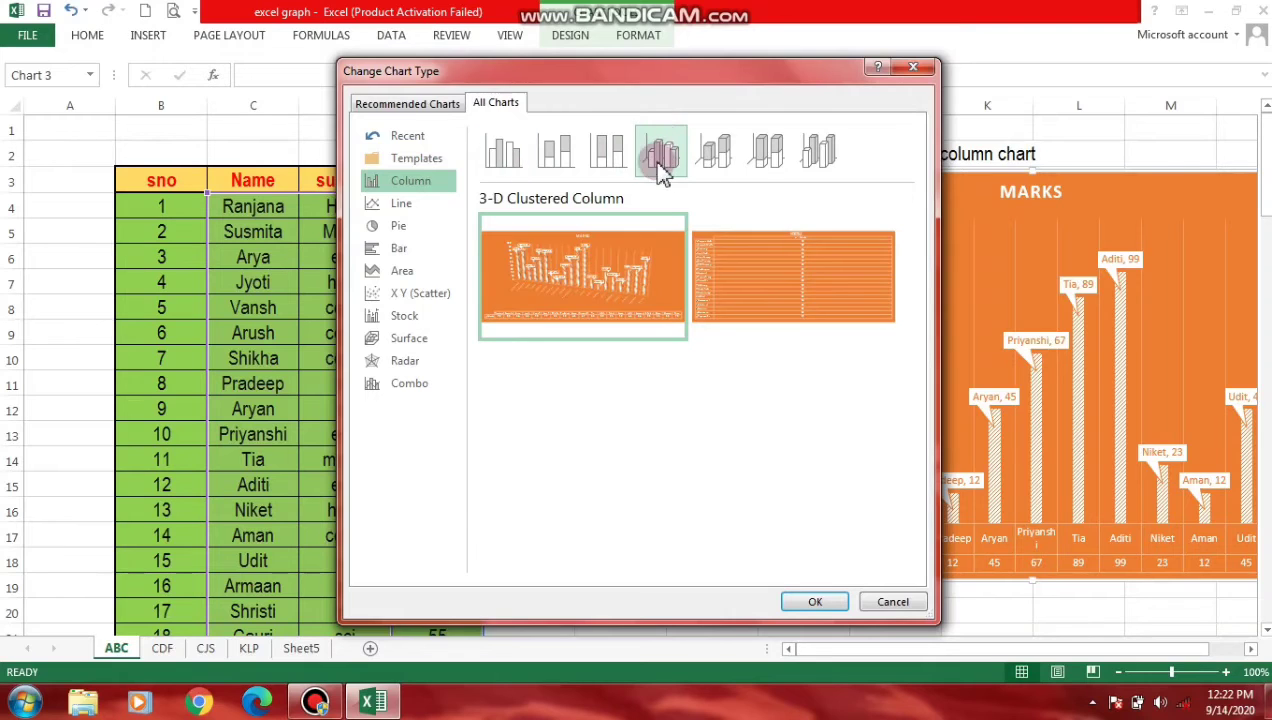
pyautogui.click(820, 152)
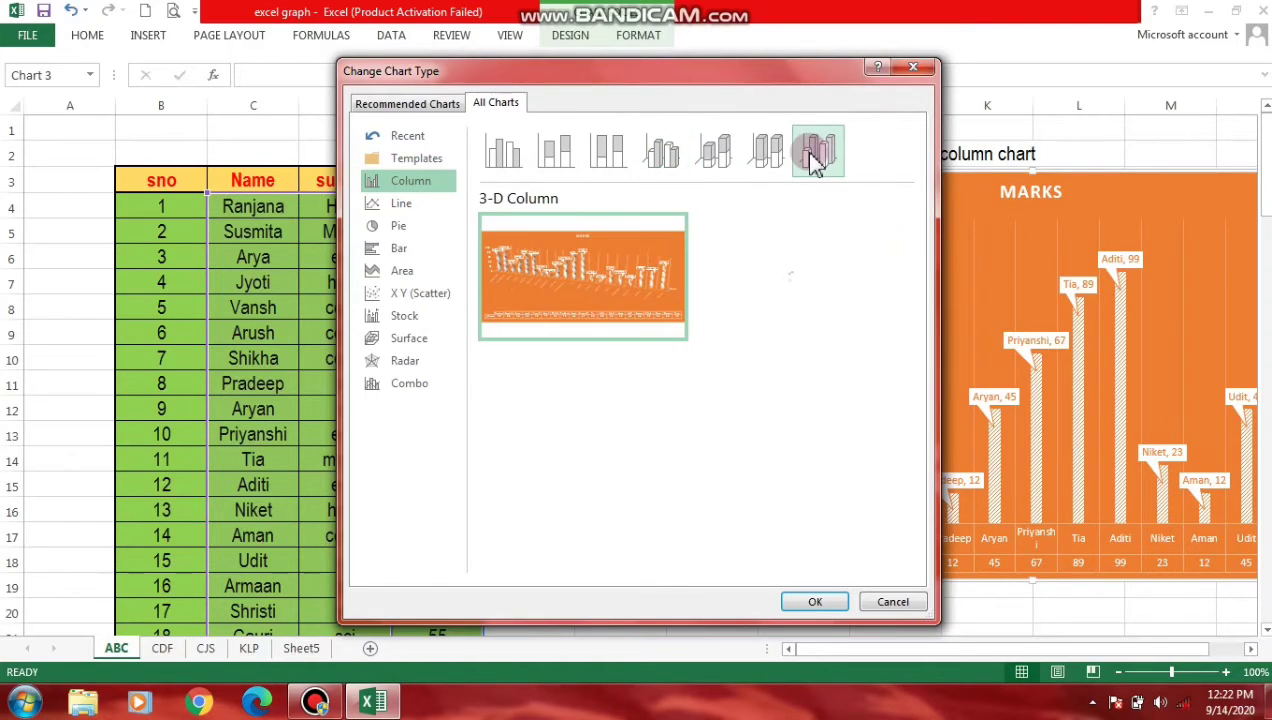
pyautogui.click(814, 601)
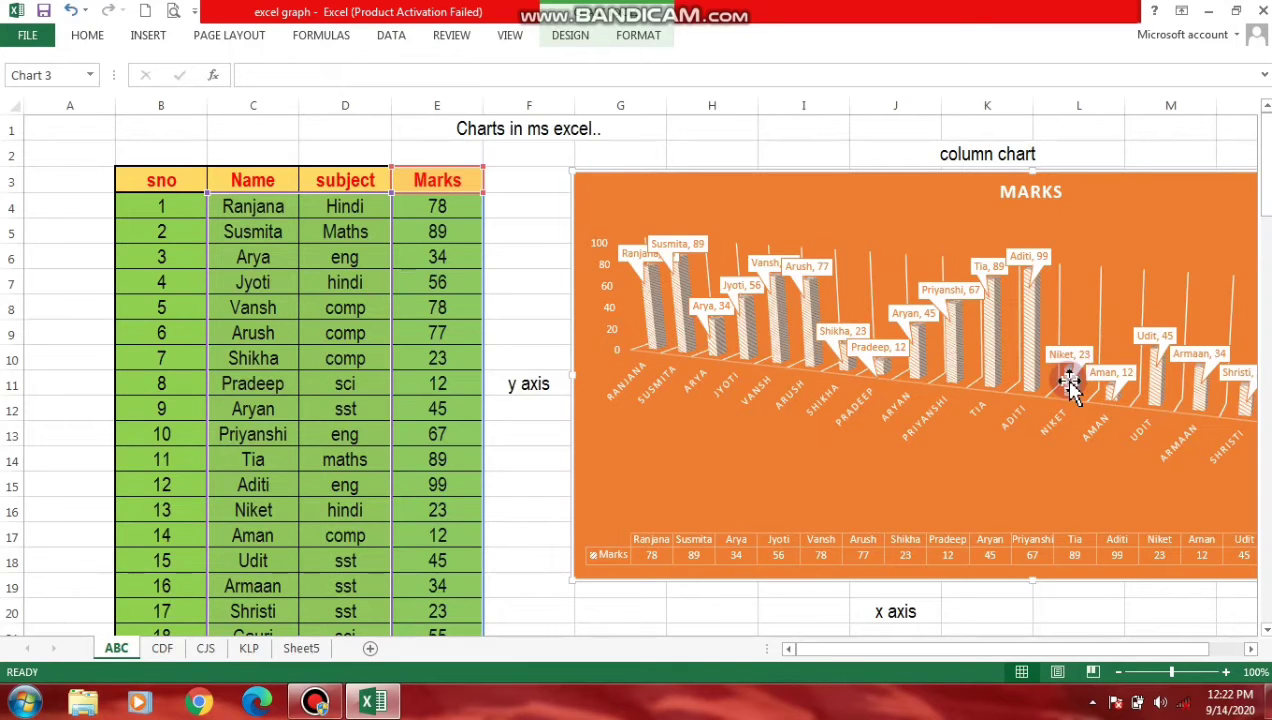
pyautogui.scroll(-2, 870, 275)
pyautogui.scroll(-1, 880, 250)
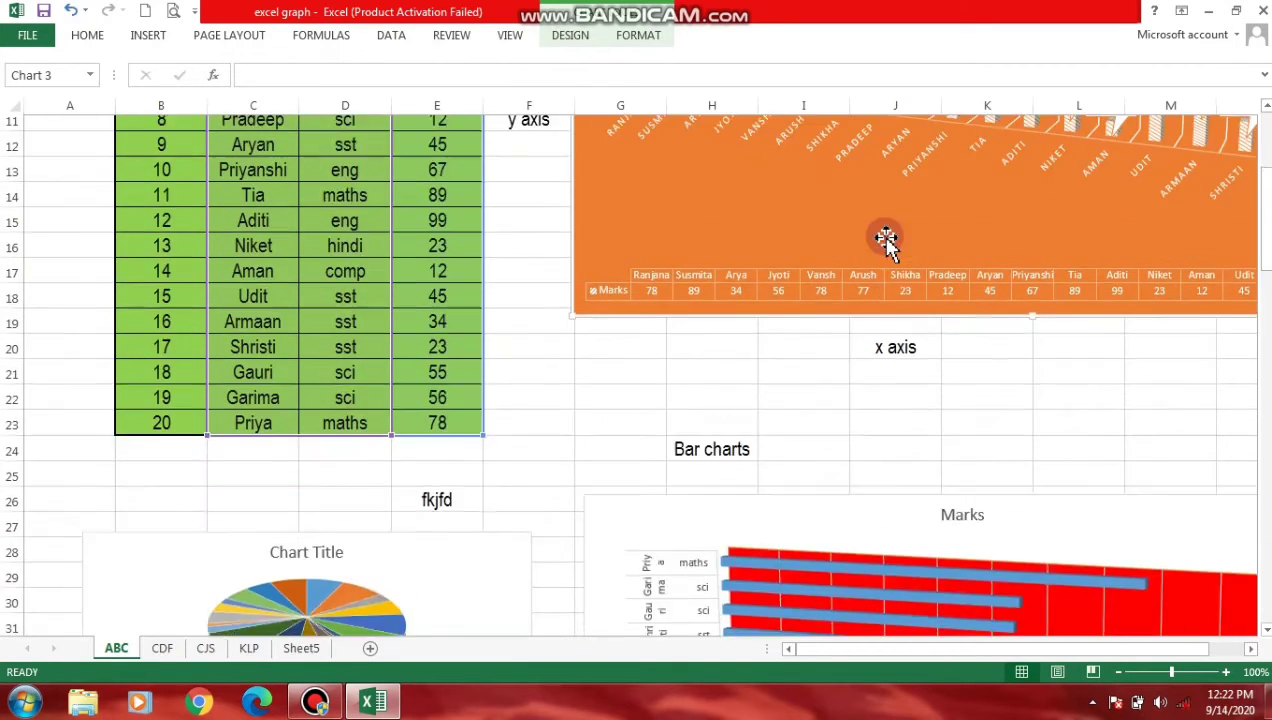
pyautogui.scroll(2, 870, 255)
pyautogui.scroll(1, 852, 250)
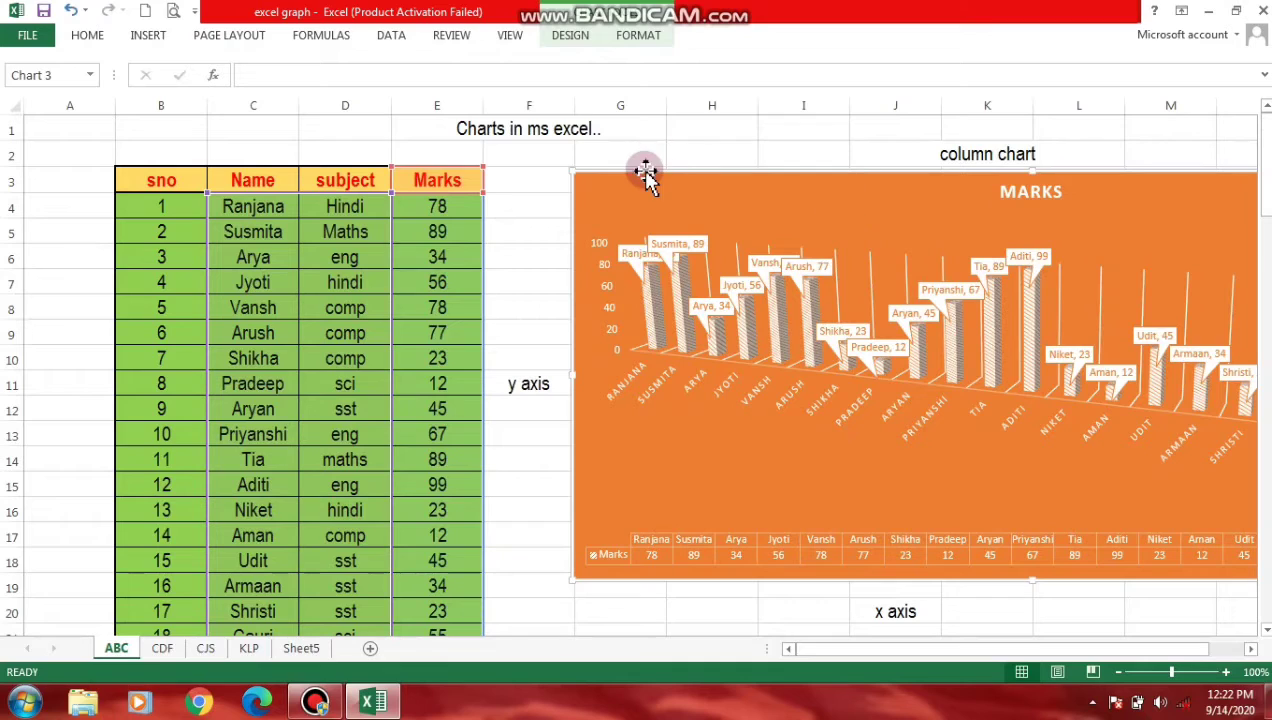
pyautogui.moveTo(645, 172)
pyautogui.mouseDown()
pyautogui.moveTo(663, 220)
pyautogui.moveTo(625, 320)
pyautogui.mouseUp()
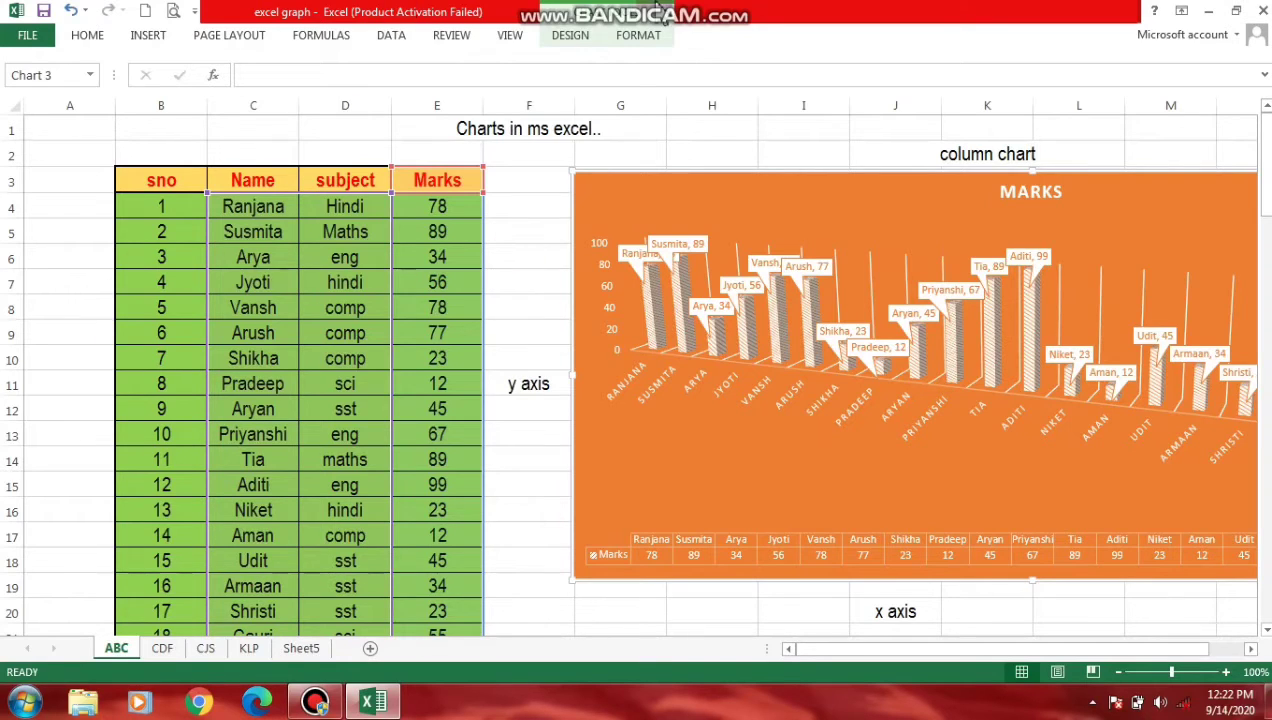
pyautogui.click(710, 300)
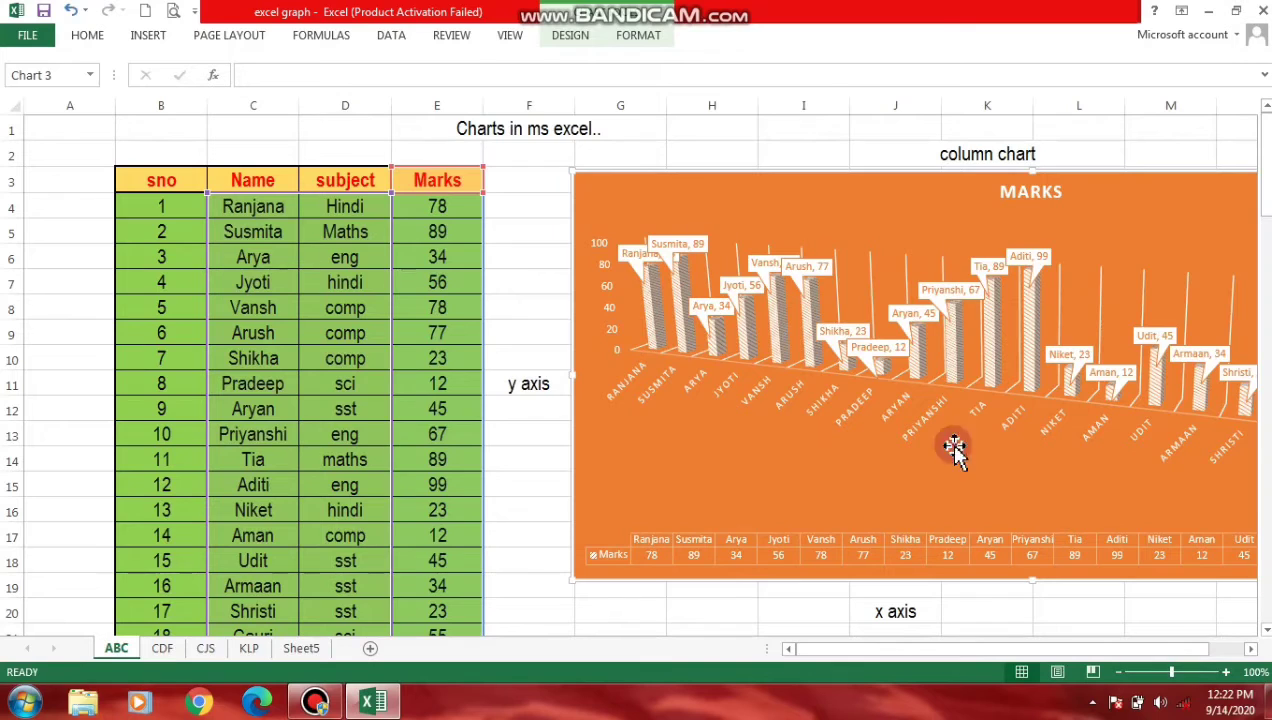
# - Enter the heading 'chart style' in cell I1 above the column chart
pyautogui.click(796, 133)
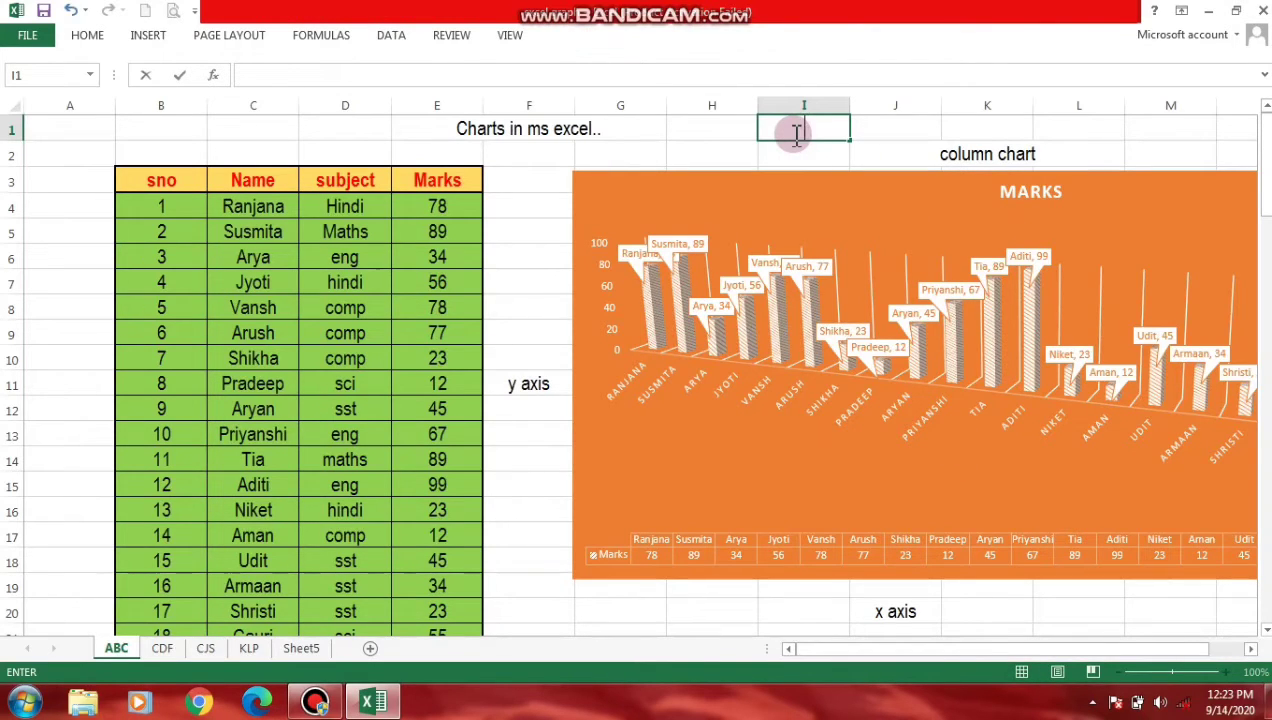
pyautogui.write('chart style')
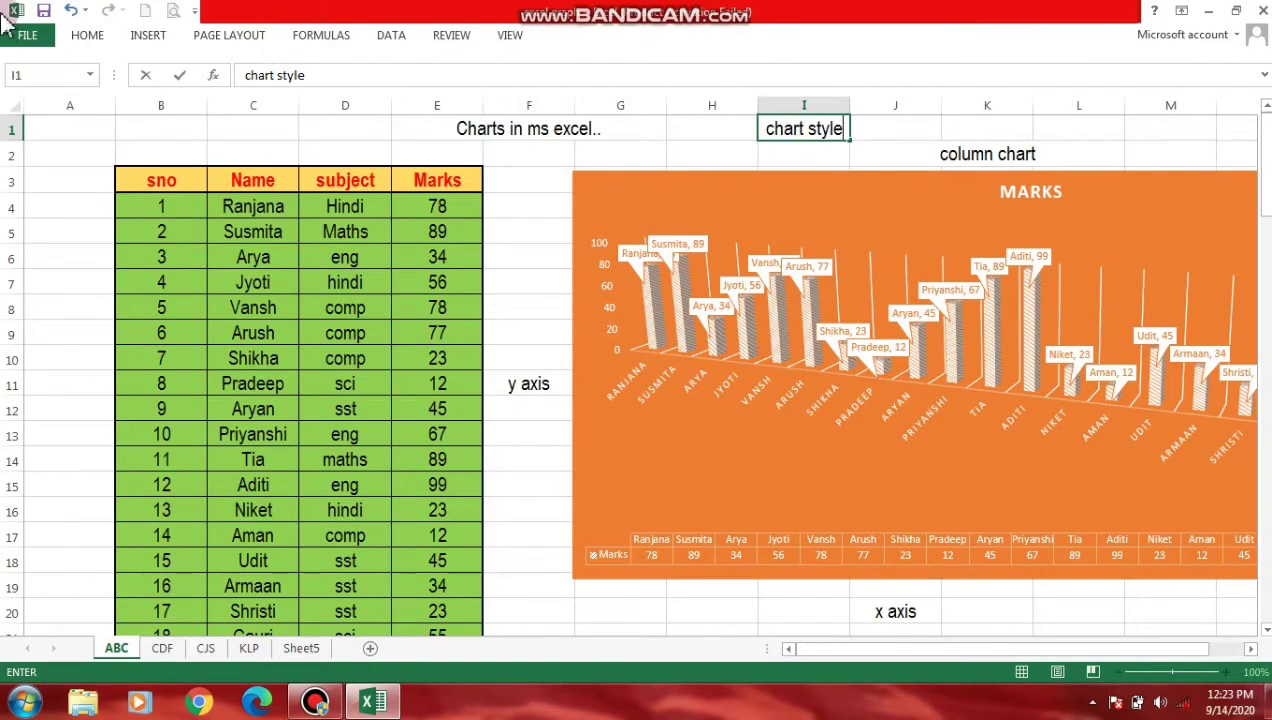
pyautogui.click(805, 152)
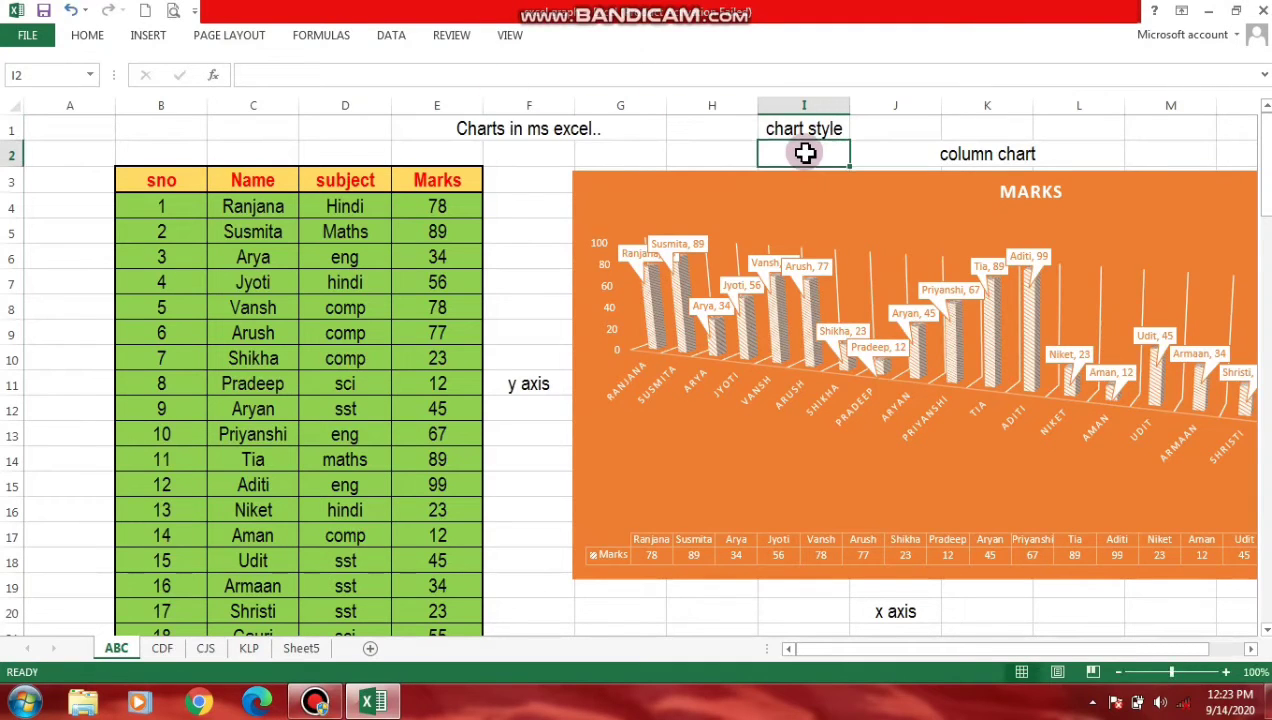
pyautogui.click(143, 38)
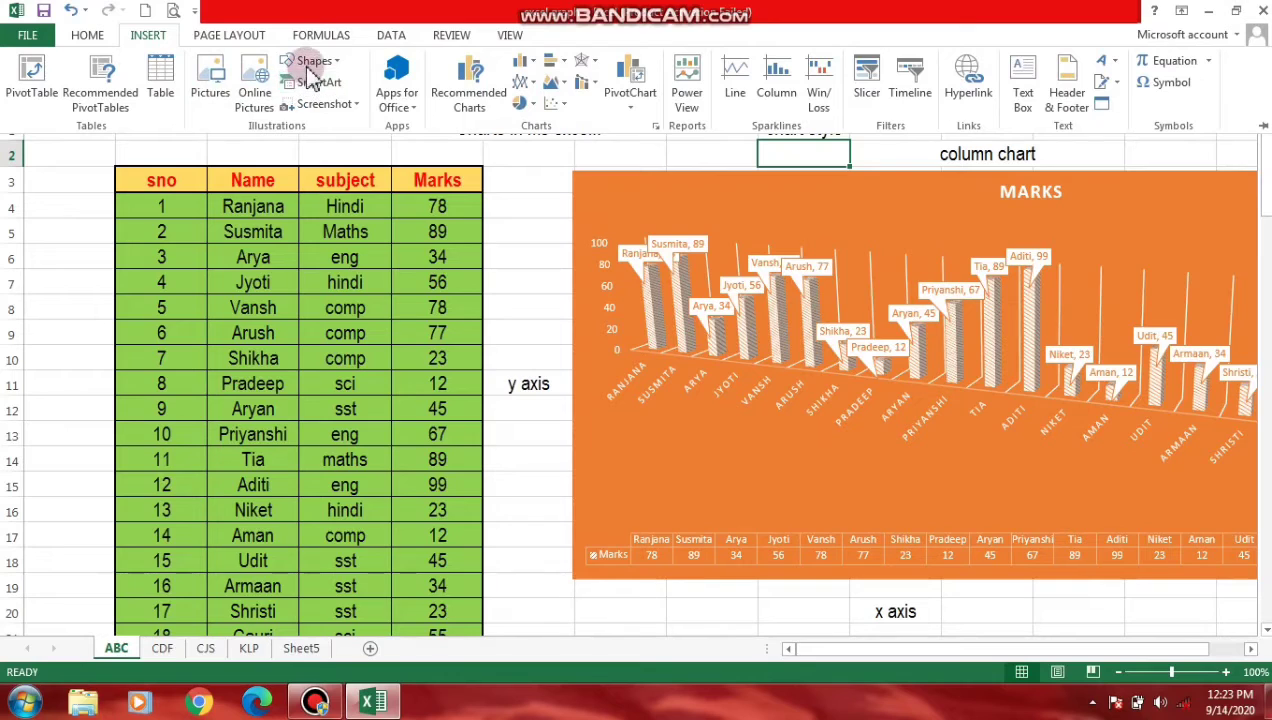
# - Draw a short straight arrow line from the 'chart style' heading down toward the column chart
pyautogui.click(312, 62)
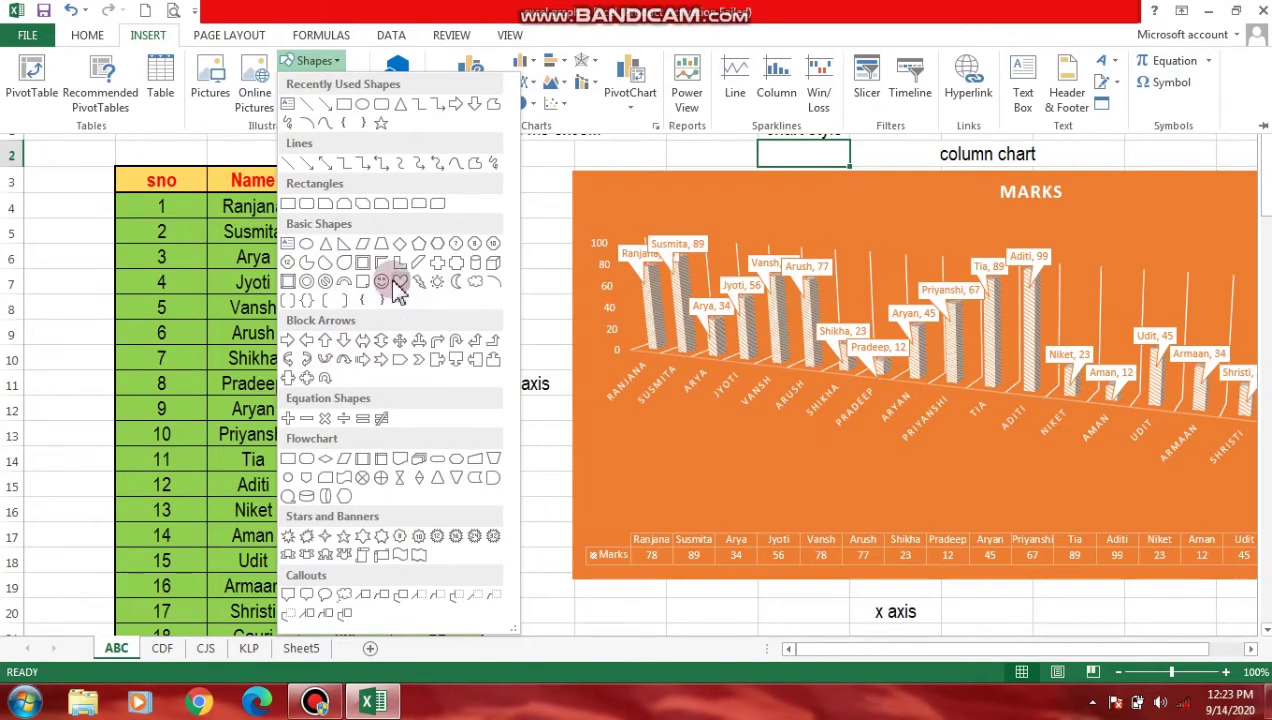
pyautogui.click(322, 163)
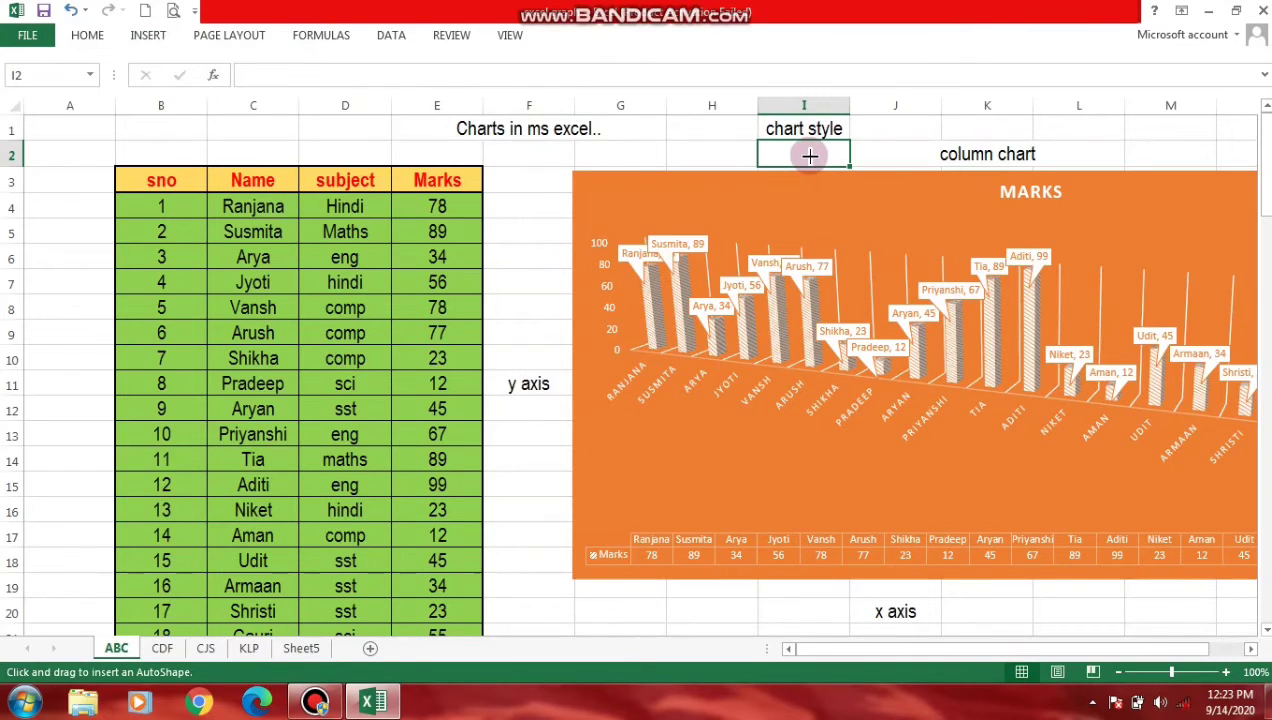
pyautogui.moveTo(803, 147); pyautogui.dragTo(805, 170)
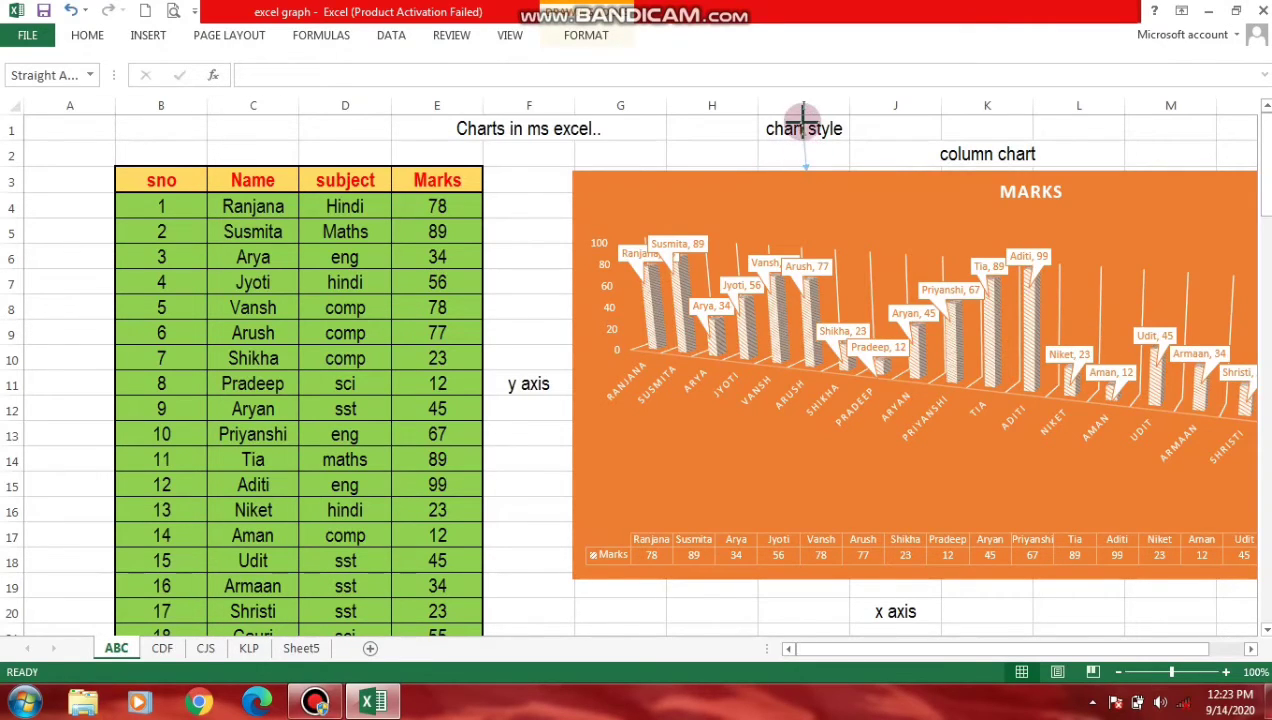
pyautogui.moveTo(803, 122); pyautogui.dragTo(810, 150)
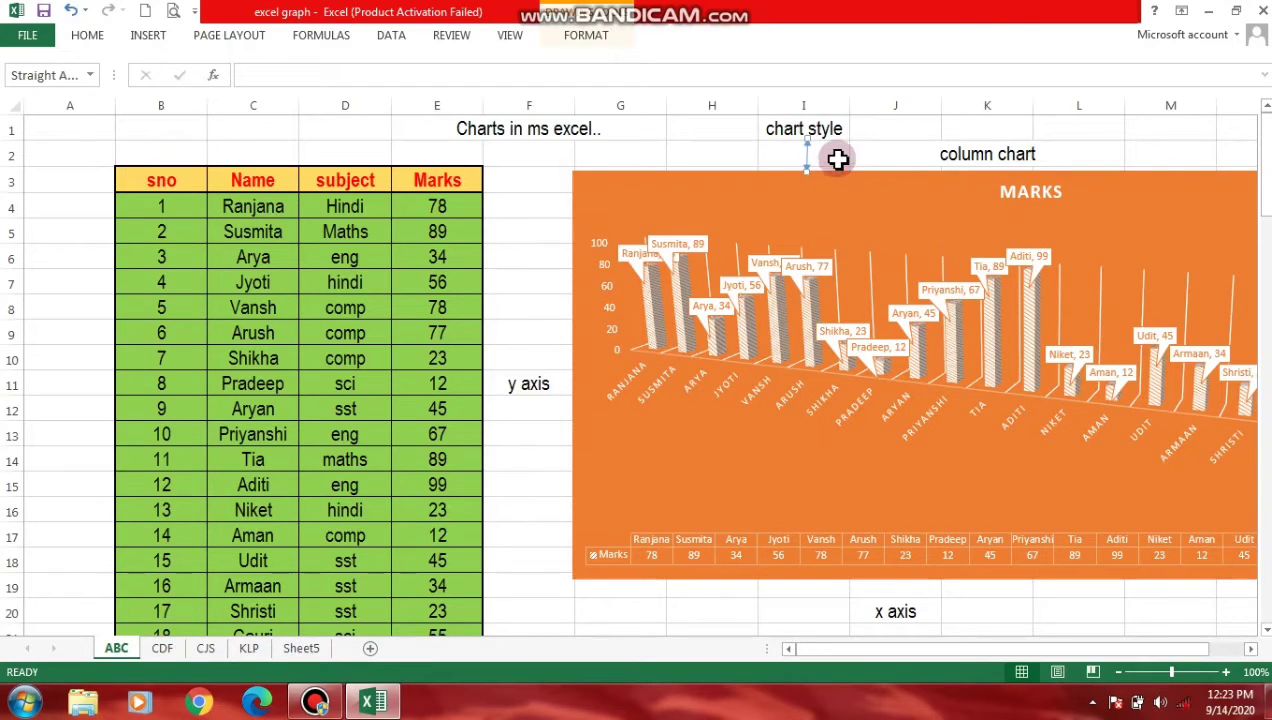
pyautogui.click(840, 156)
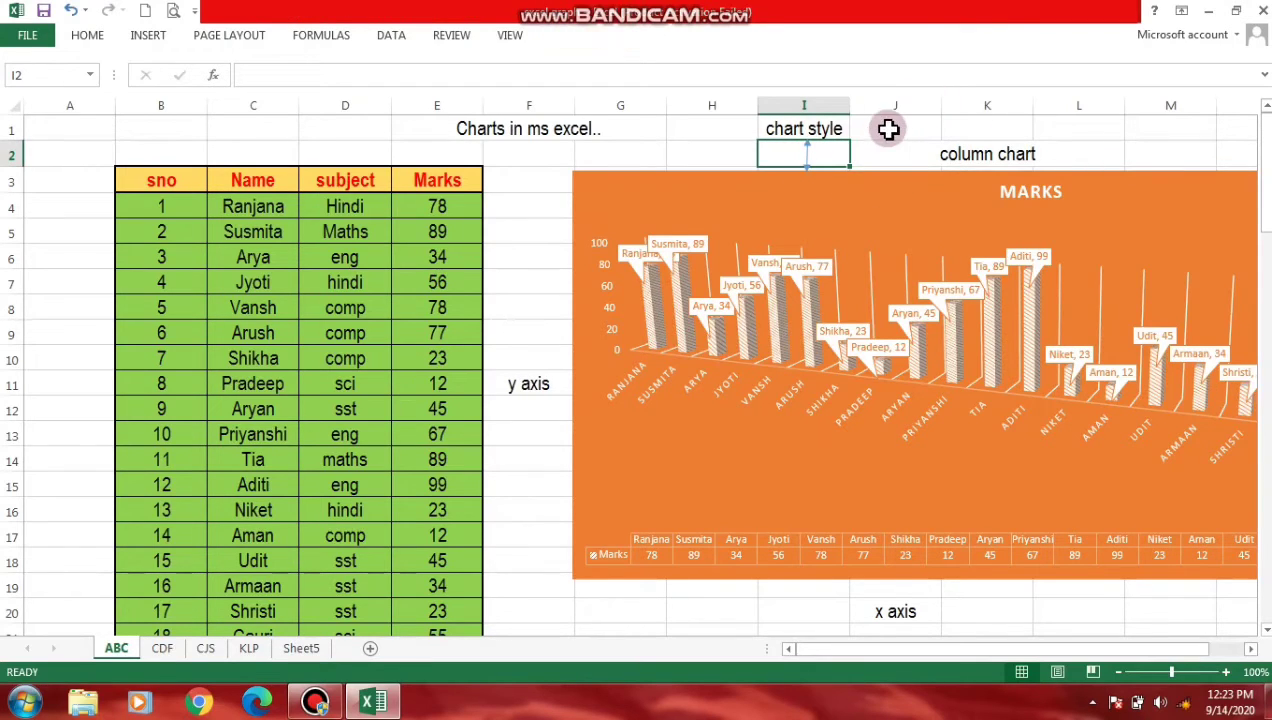
pyautogui.click(902, 127)
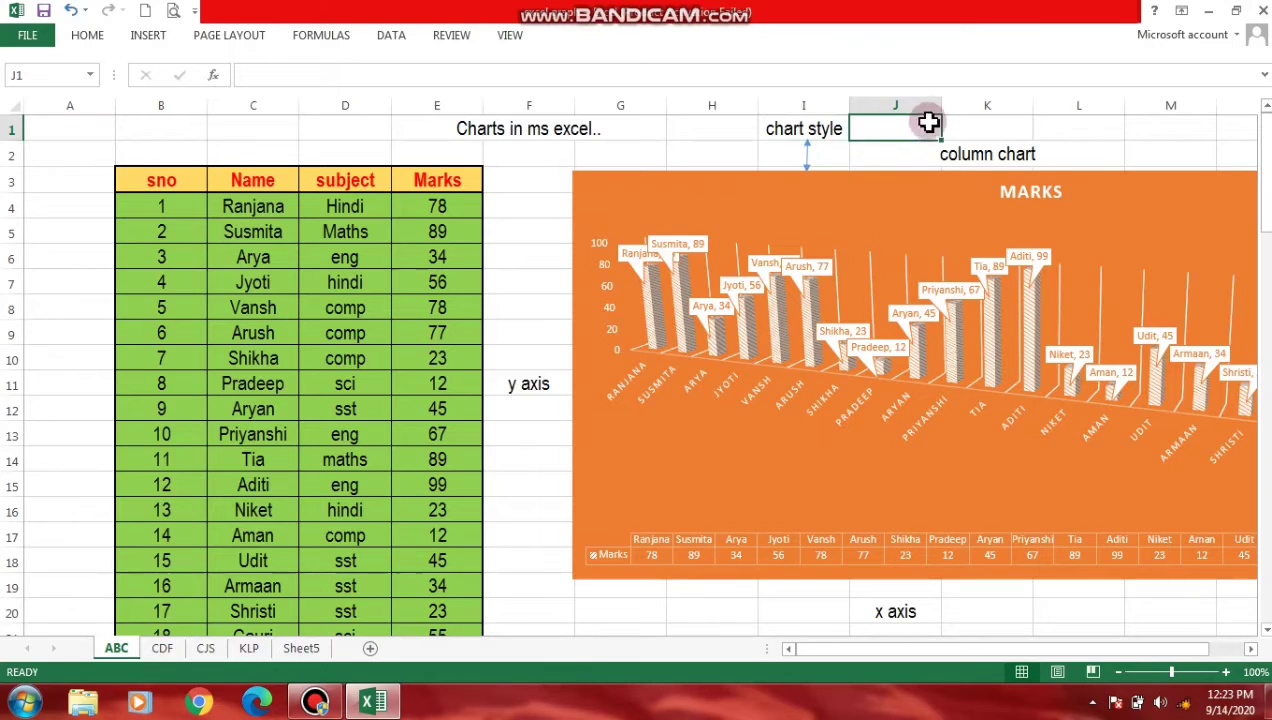
pyautogui.click(765, 124)
# - Fill the 'chart style' heading cell I1 with dark orange
pyautogui.click(87, 35)
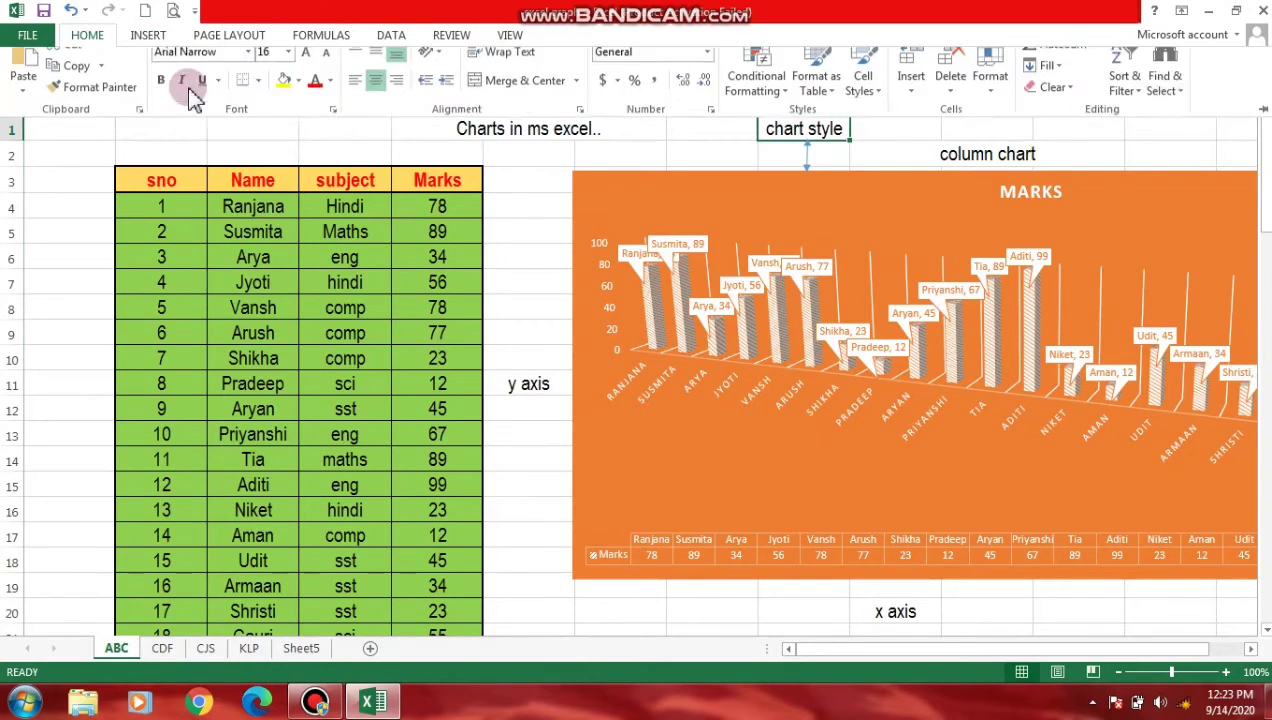
pyautogui.click(298, 97)
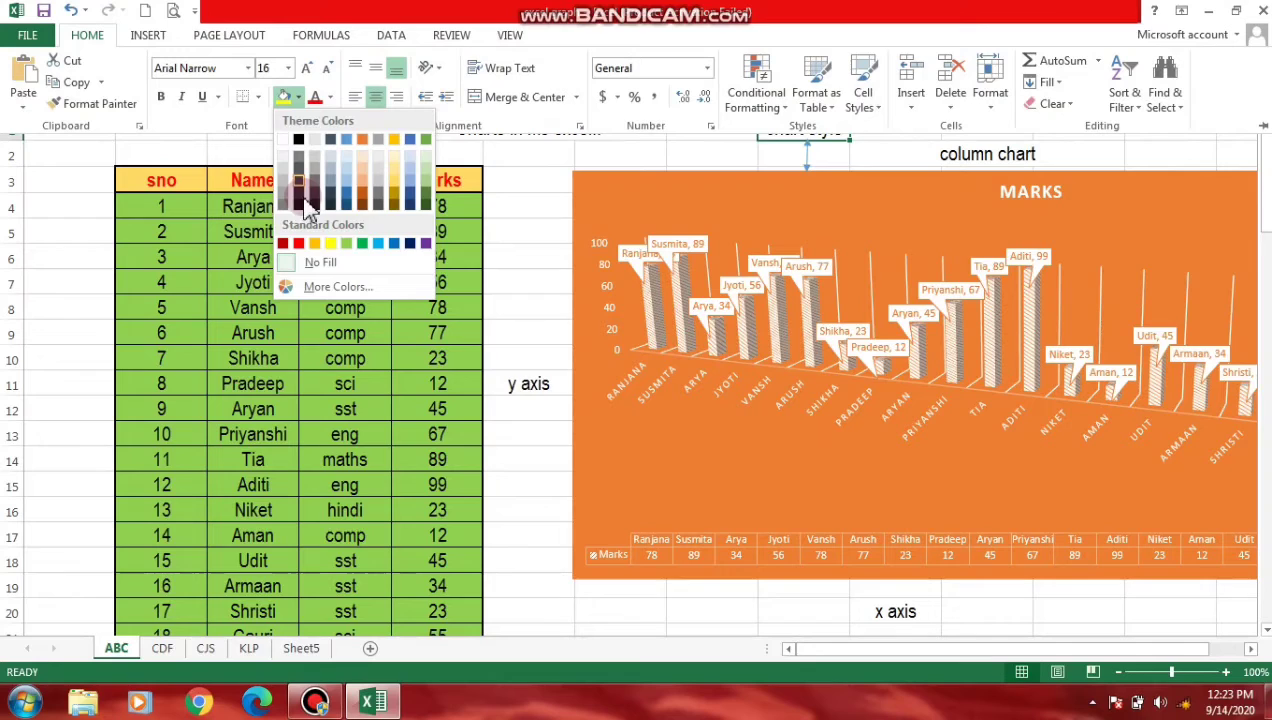
pyautogui.click(368, 200)
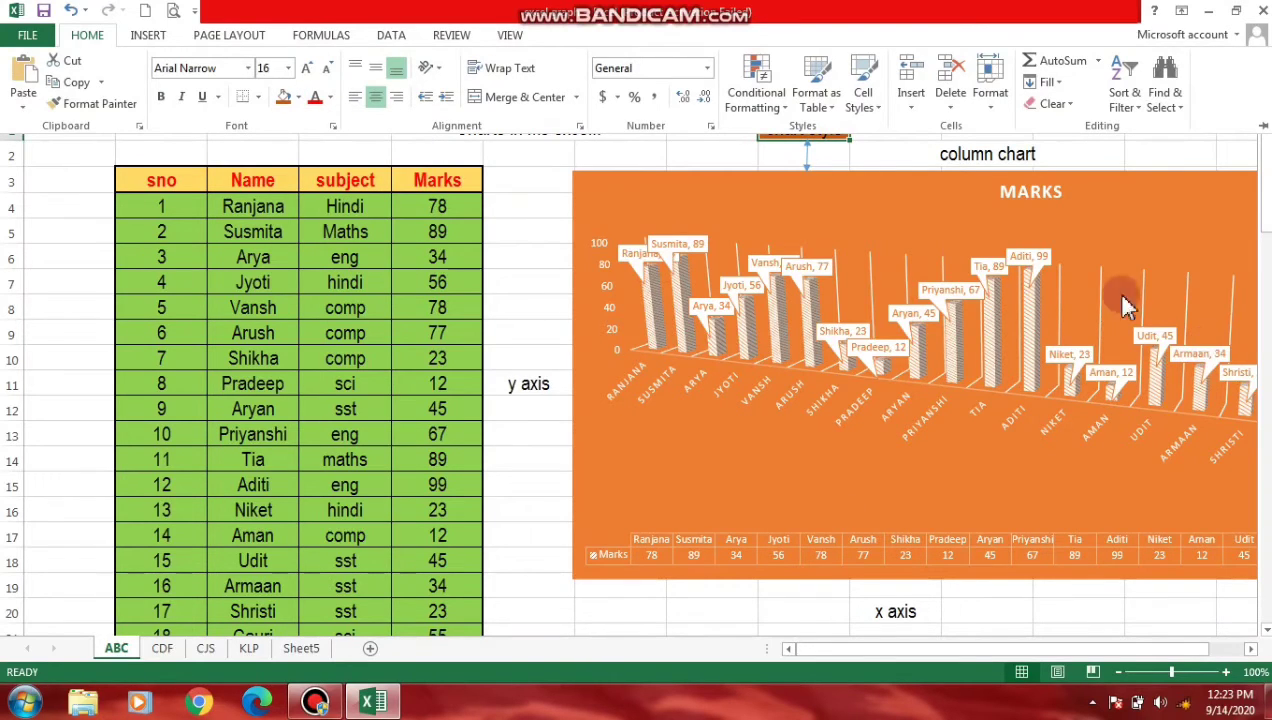
pyautogui.click(556, 187)
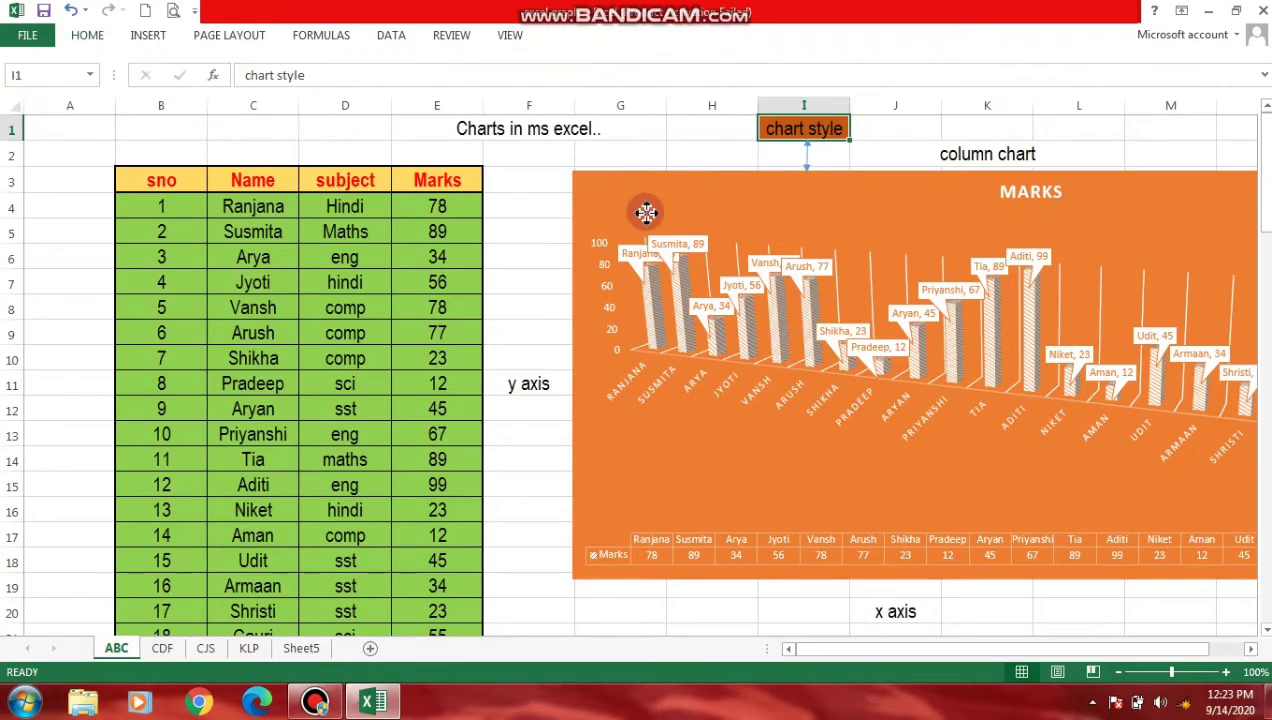
pyautogui.click(643, 210)
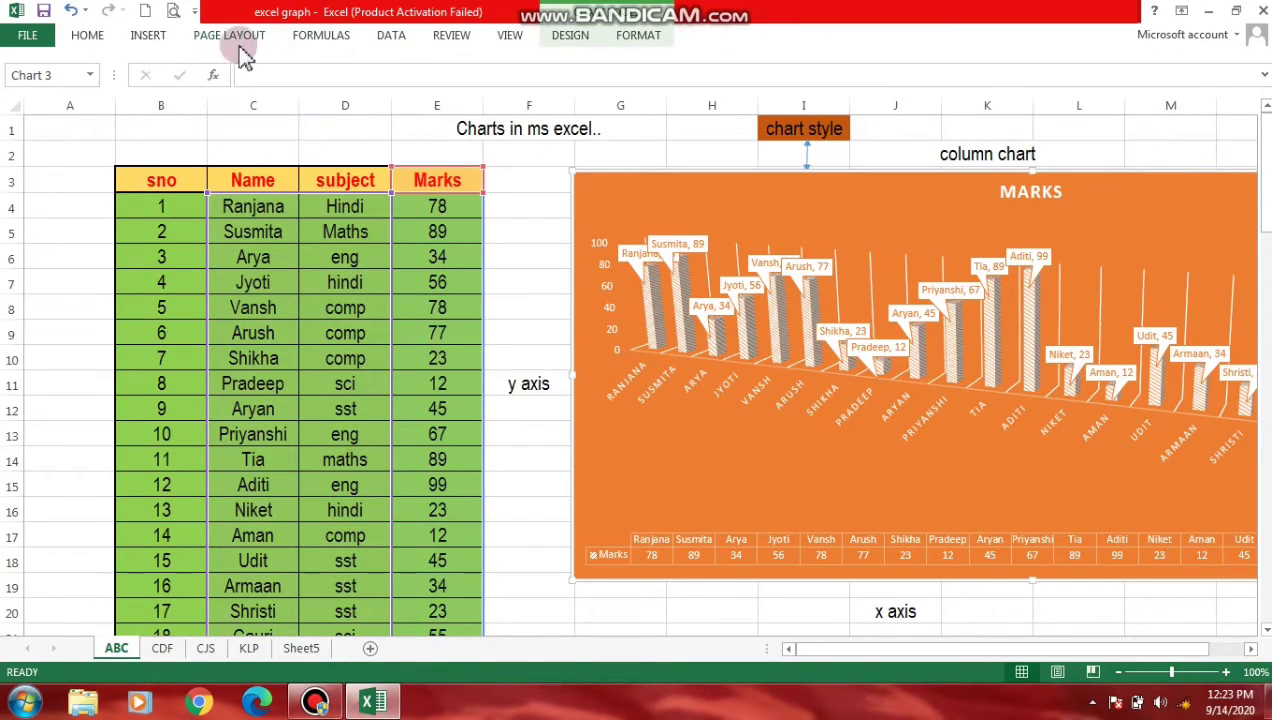
# - Apply the orange 3-D chart style with pale columns to the Marks column chart
pyautogui.click(580, 36)
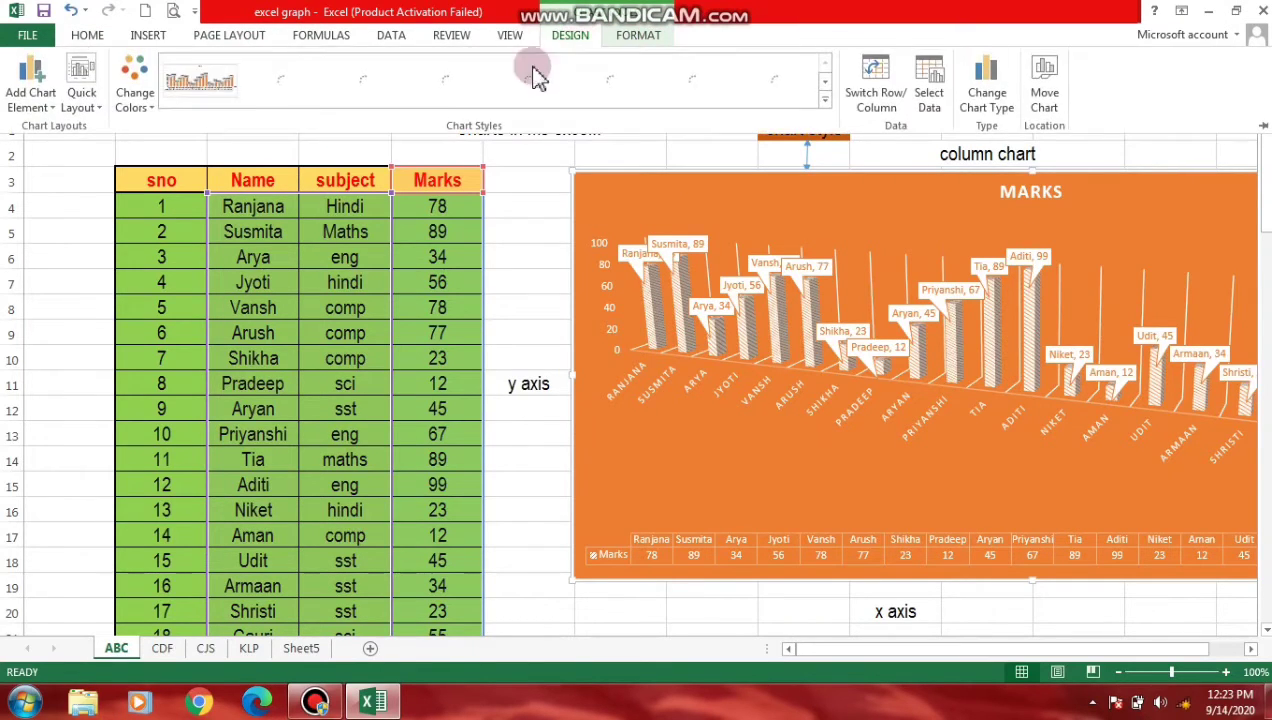
pyautogui.click(826, 103)
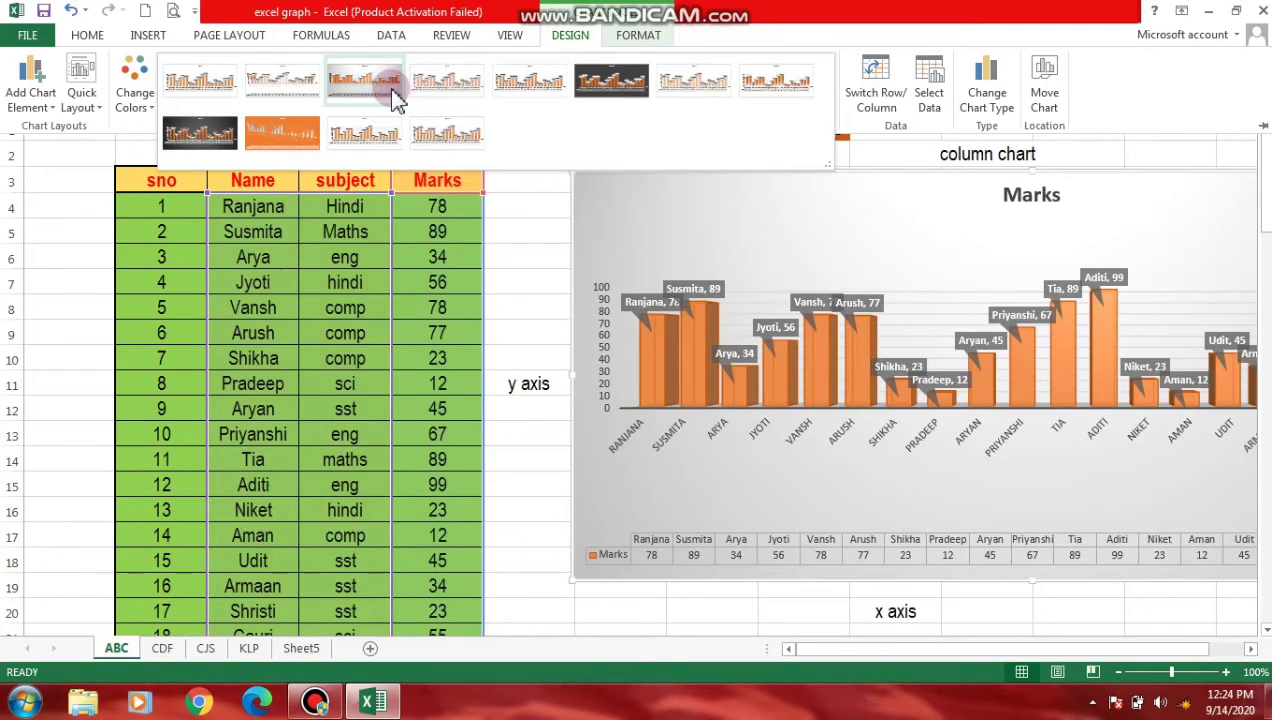
pyautogui.click(308, 134)
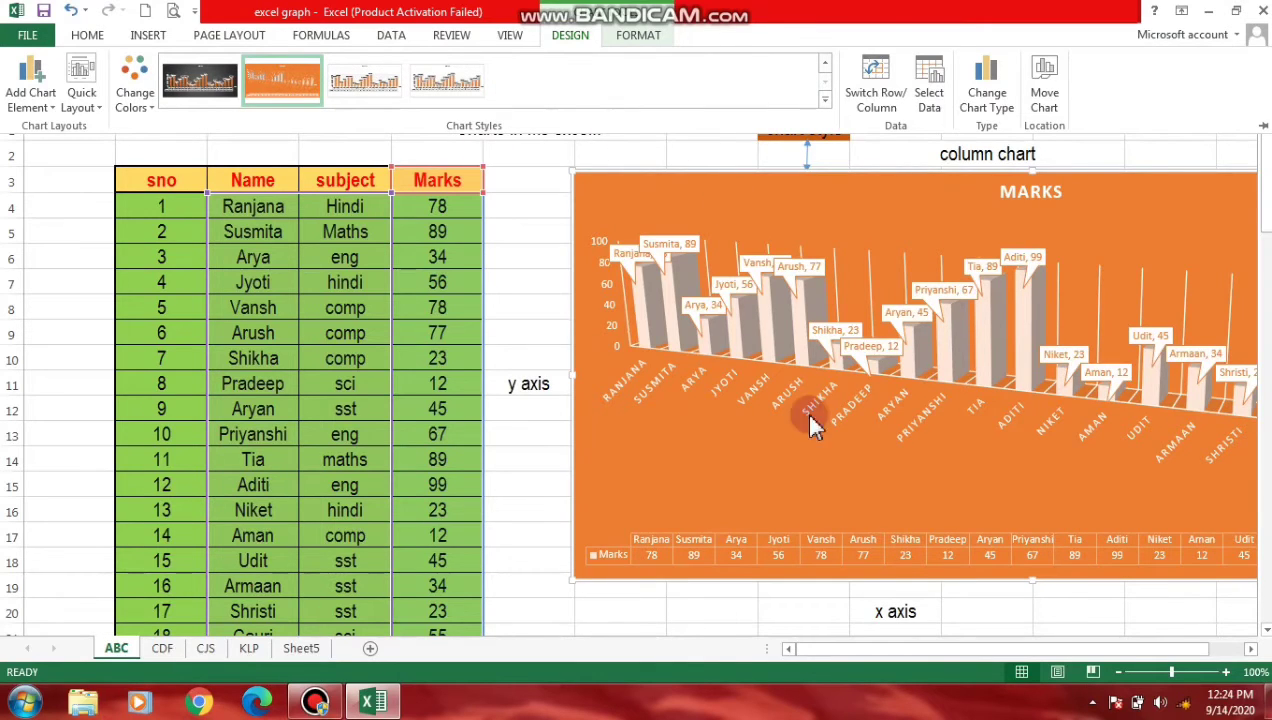
pyautogui.click(535, 472)
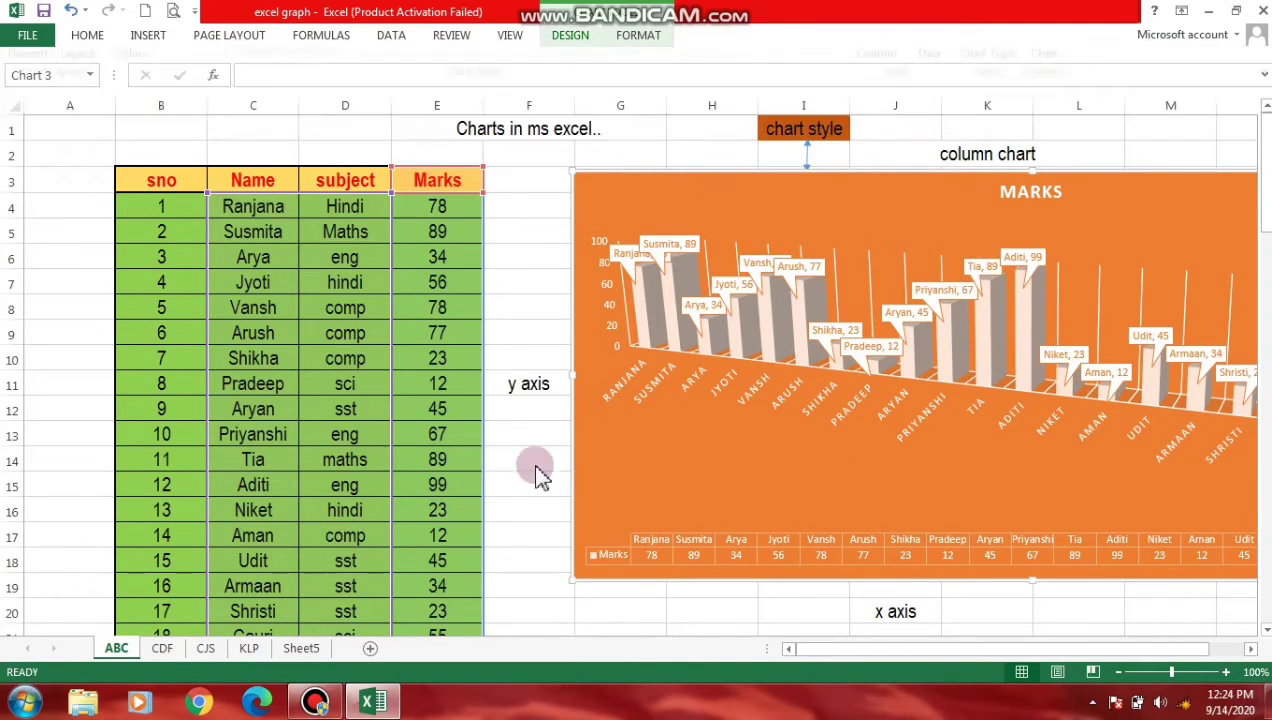
pyautogui.scroll(-15, 557, 440)
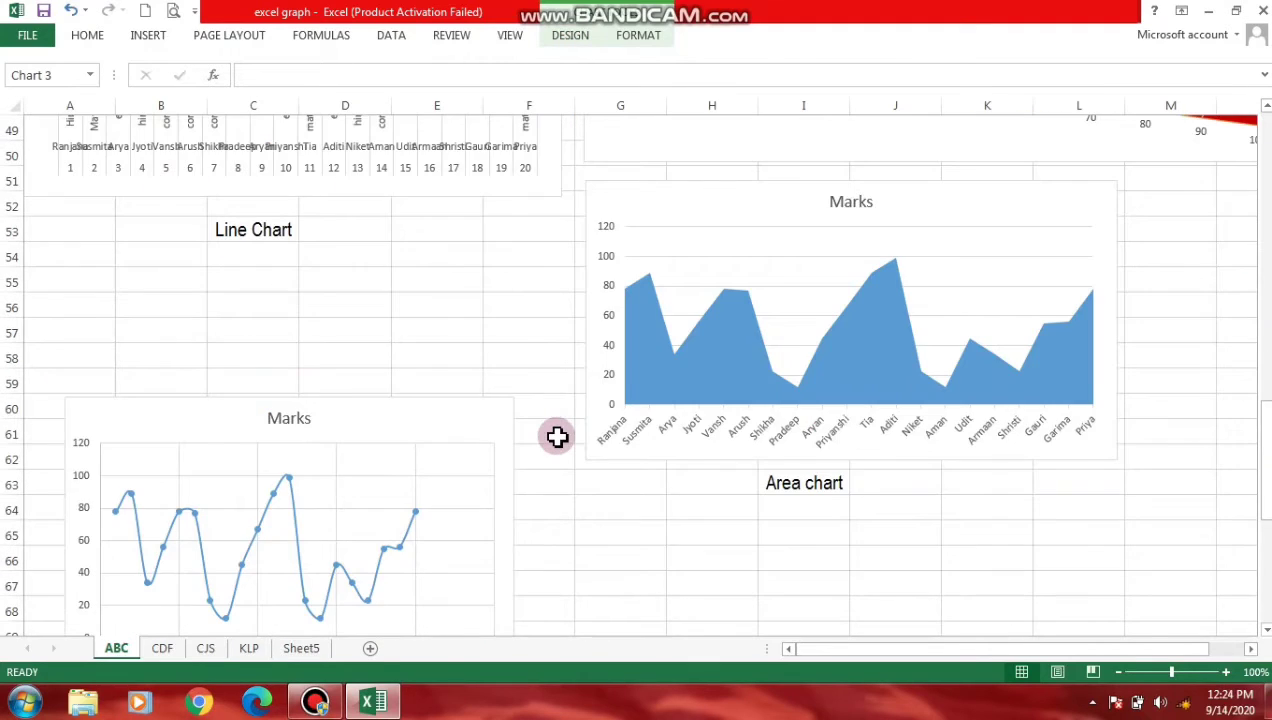
pyautogui.scroll(5, 557, 437)
pyautogui.scroll(3, 156, 354)
# - Apply the grey gradient Style 3 to the 3-D pie chart
pyautogui.click(155, 310)
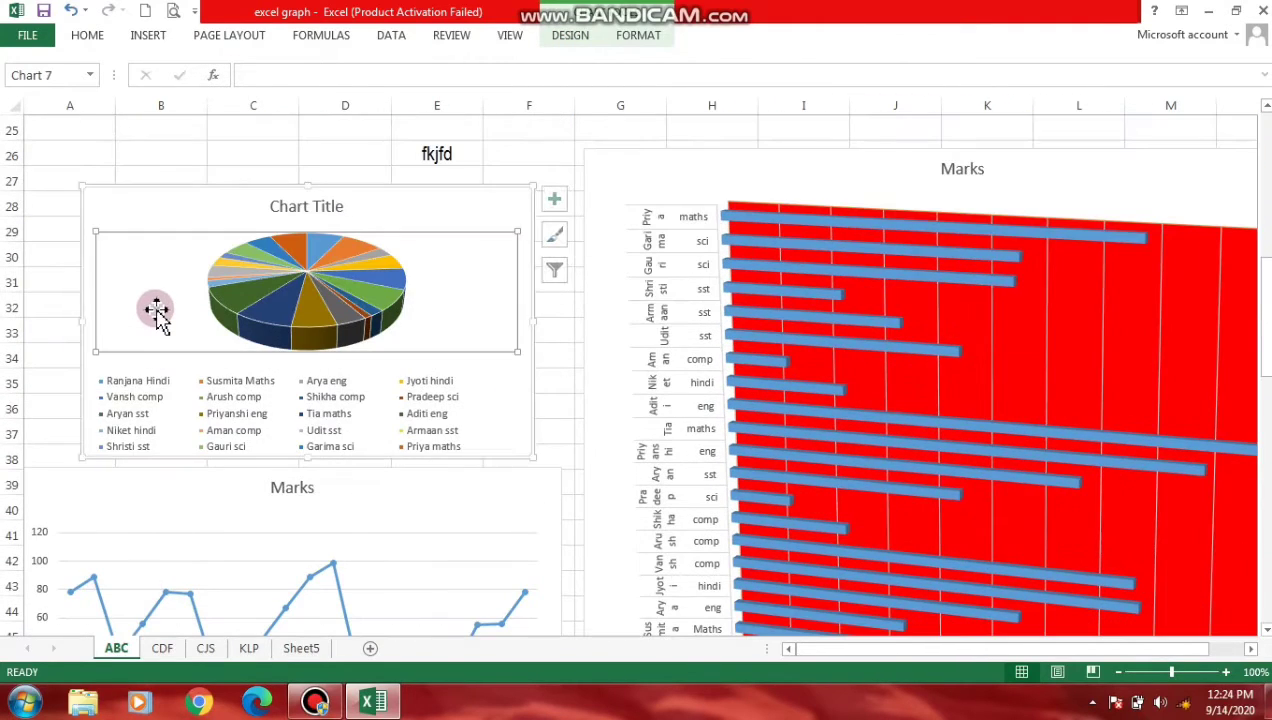
pyautogui.click(571, 35)
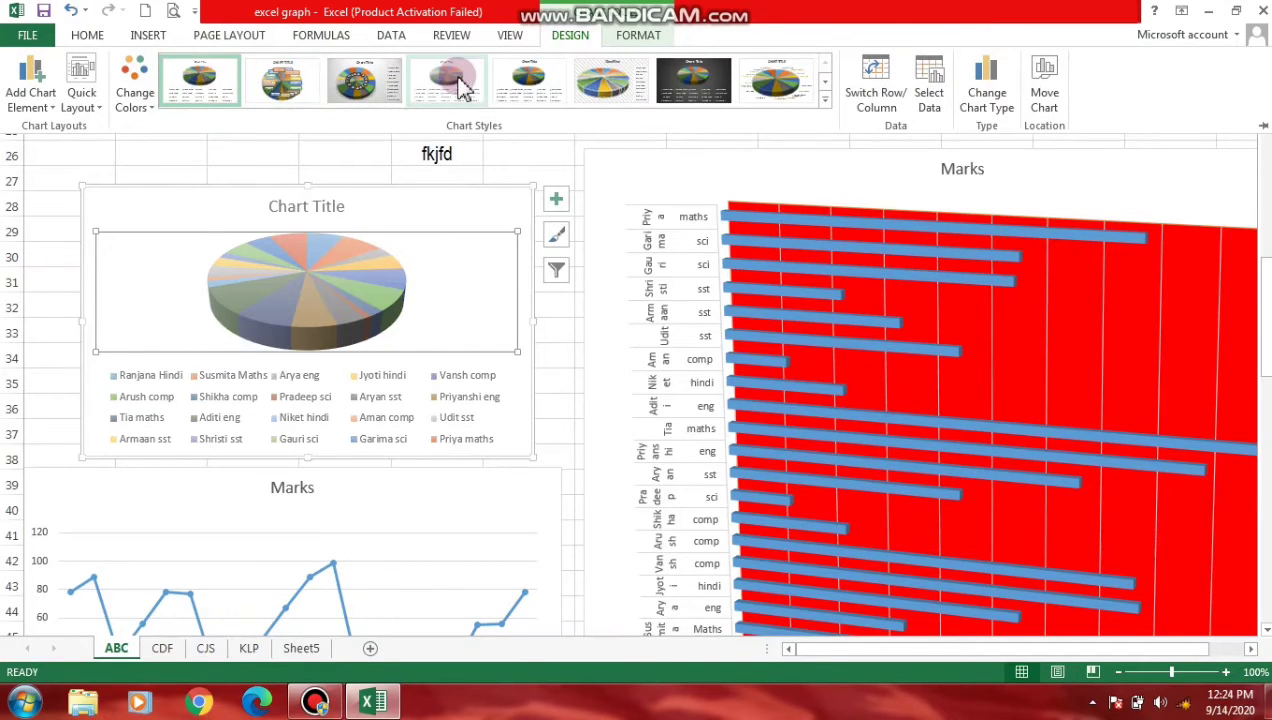
pyautogui.click(375, 105)
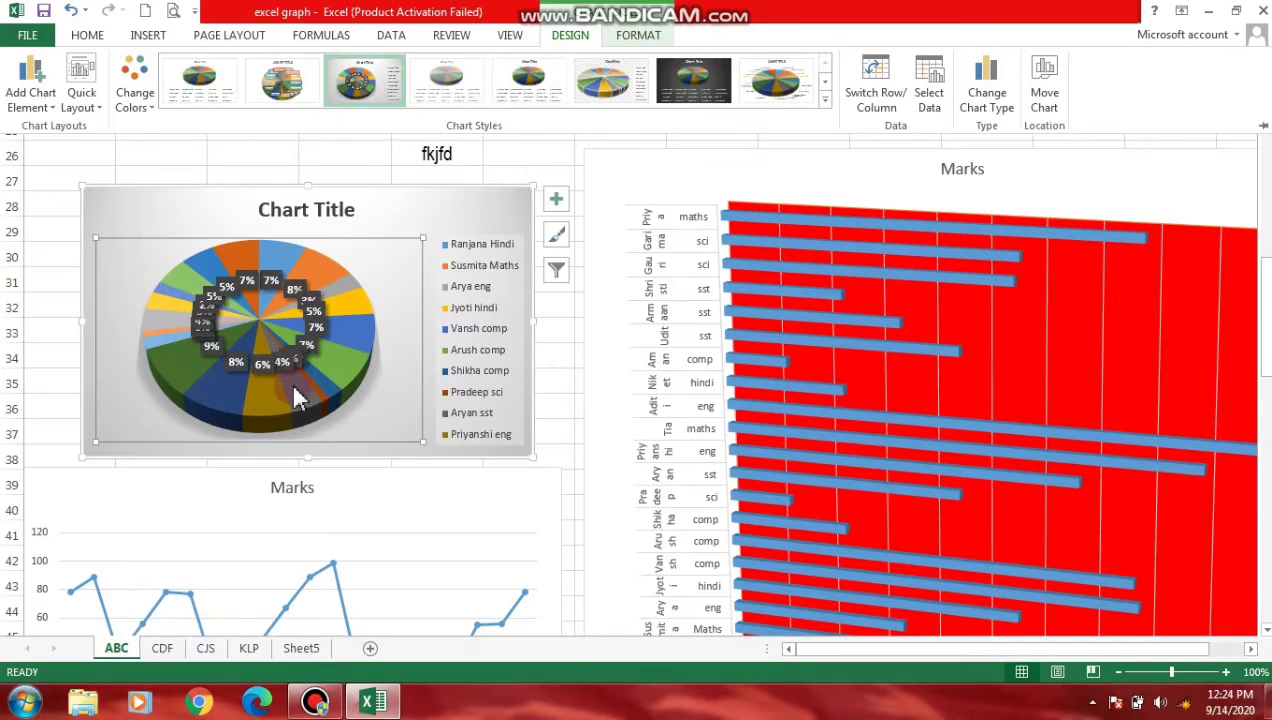
pyautogui.click(463, 492)
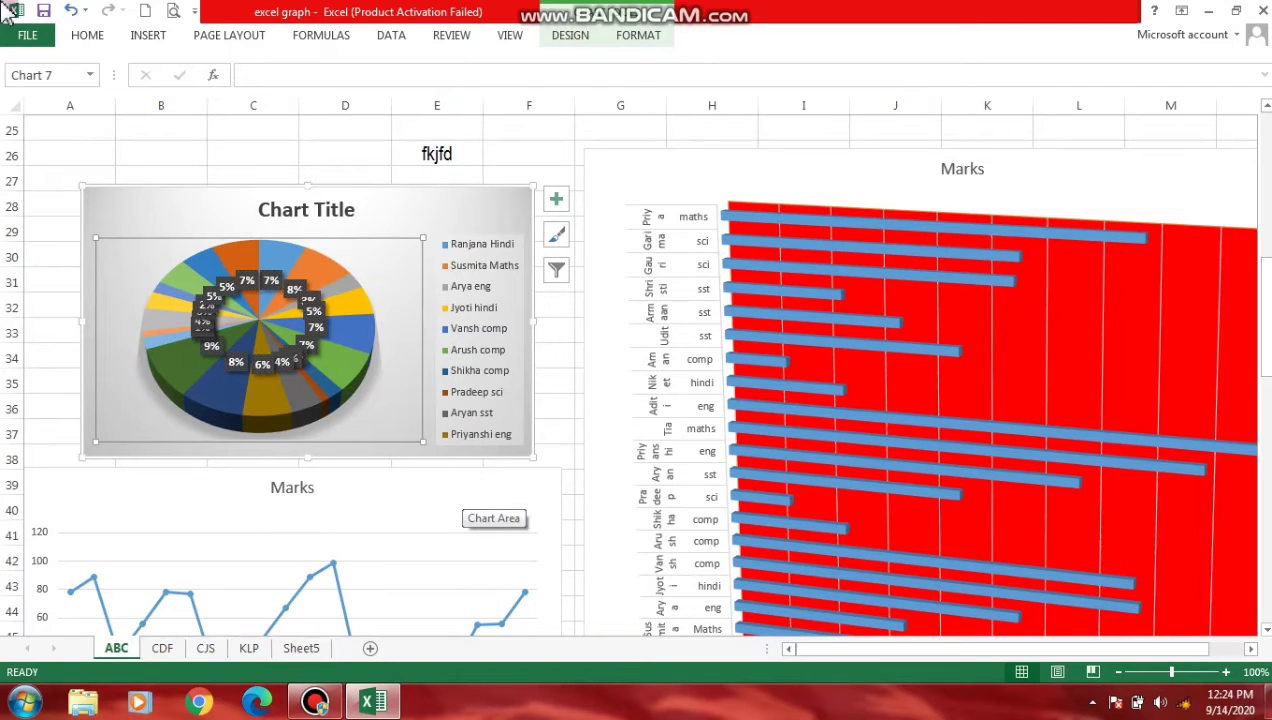
# - Browse the pie chart styles, then choose 3-D Pie from the Insert Pie chart list
pyautogui.click(570, 40)
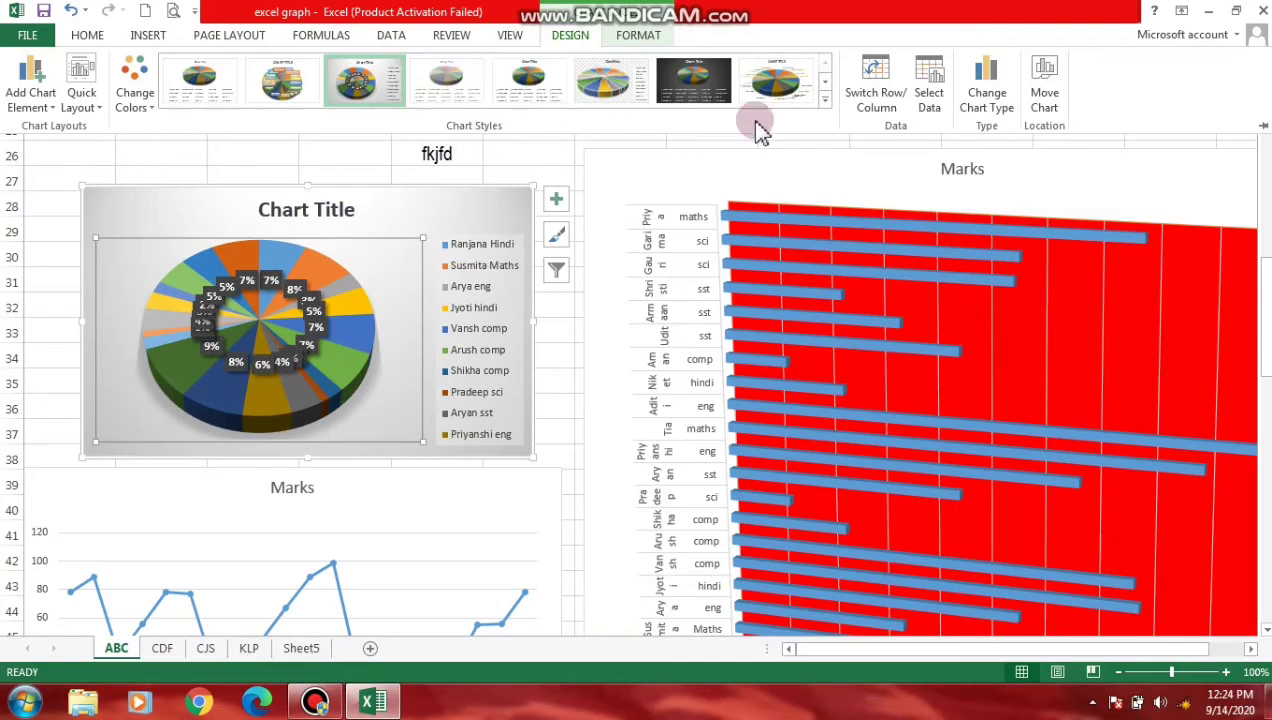
pyautogui.click(827, 99)
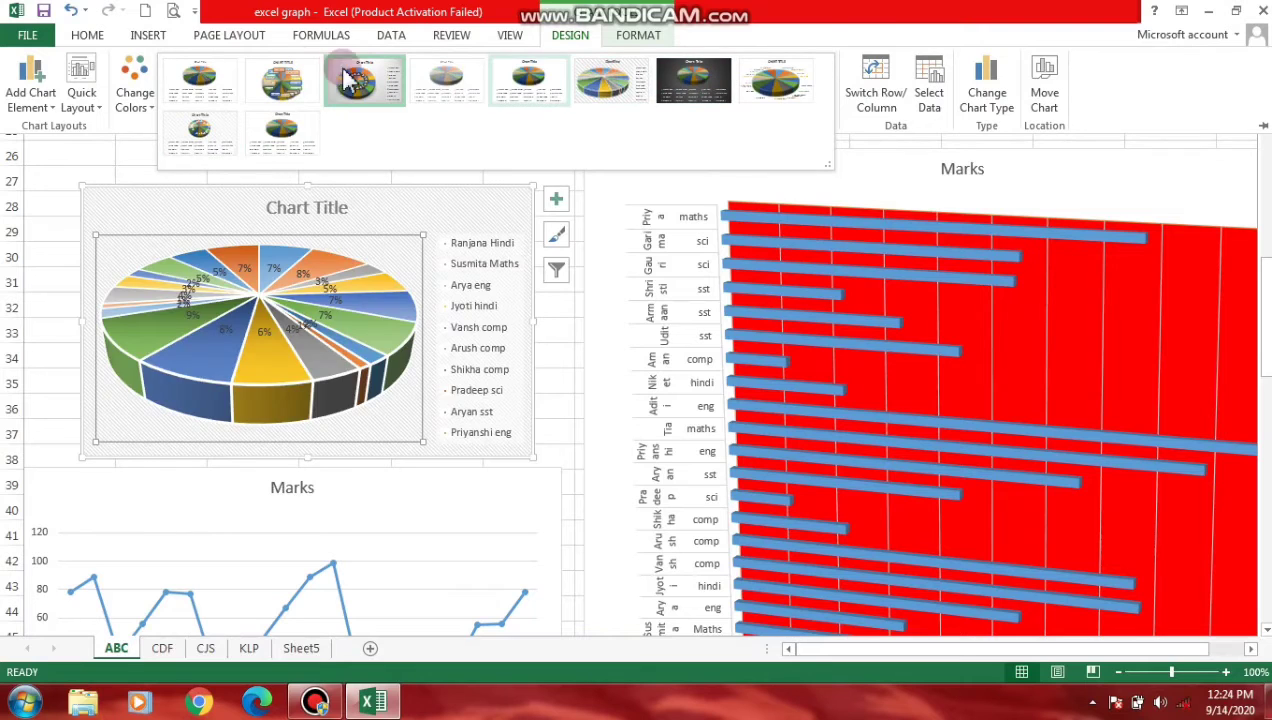
pyautogui.click(197, 18)
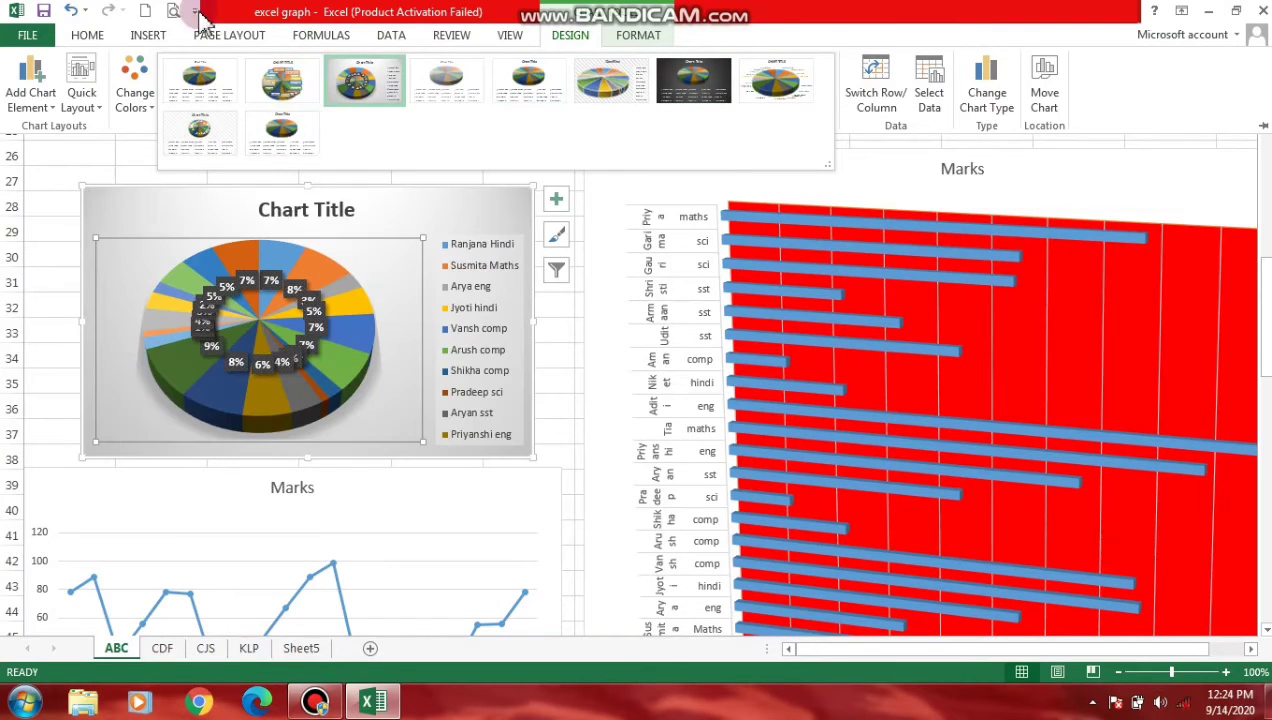
pyautogui.click(150, 35)
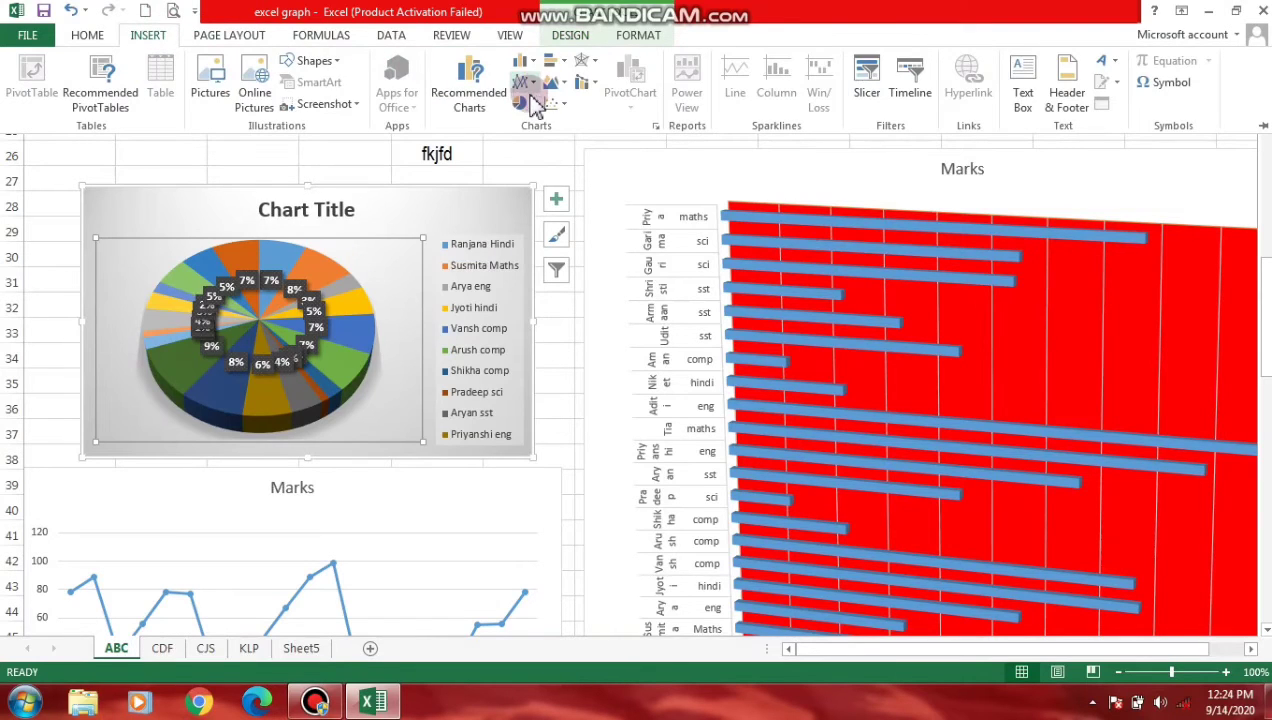
pyautogui.click(534, 104)
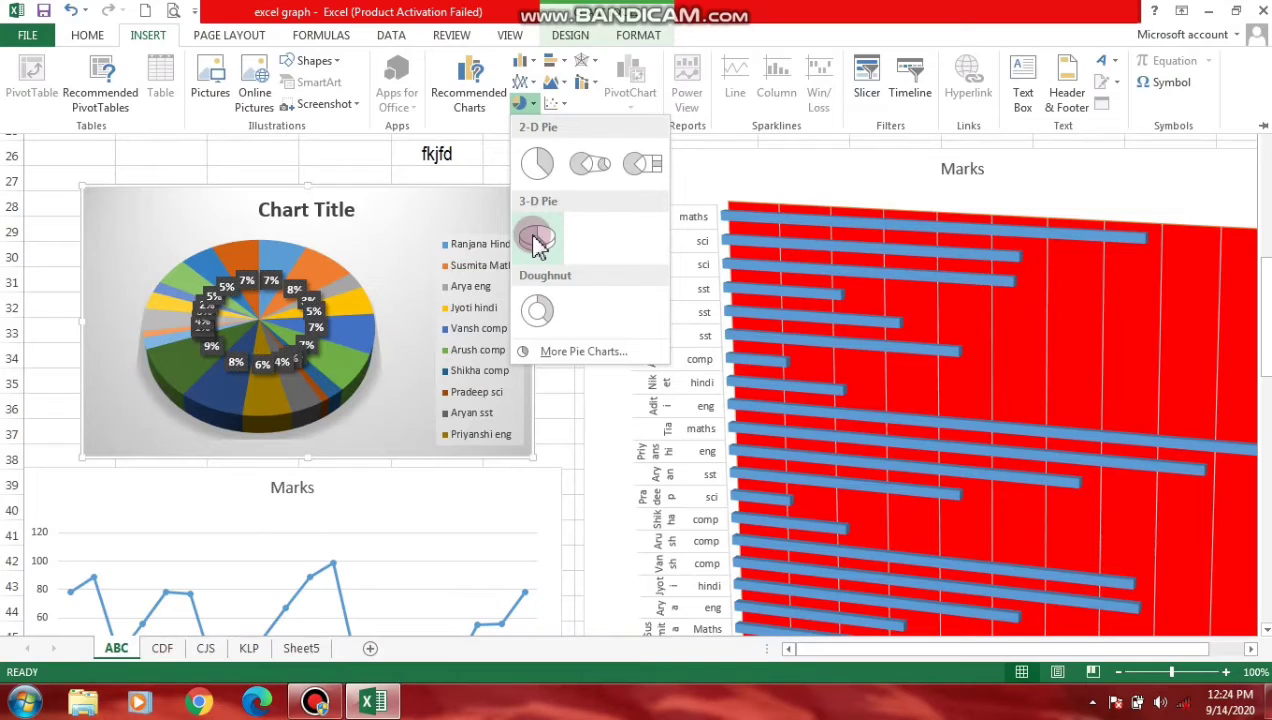
pyautogui.click(536, 238)
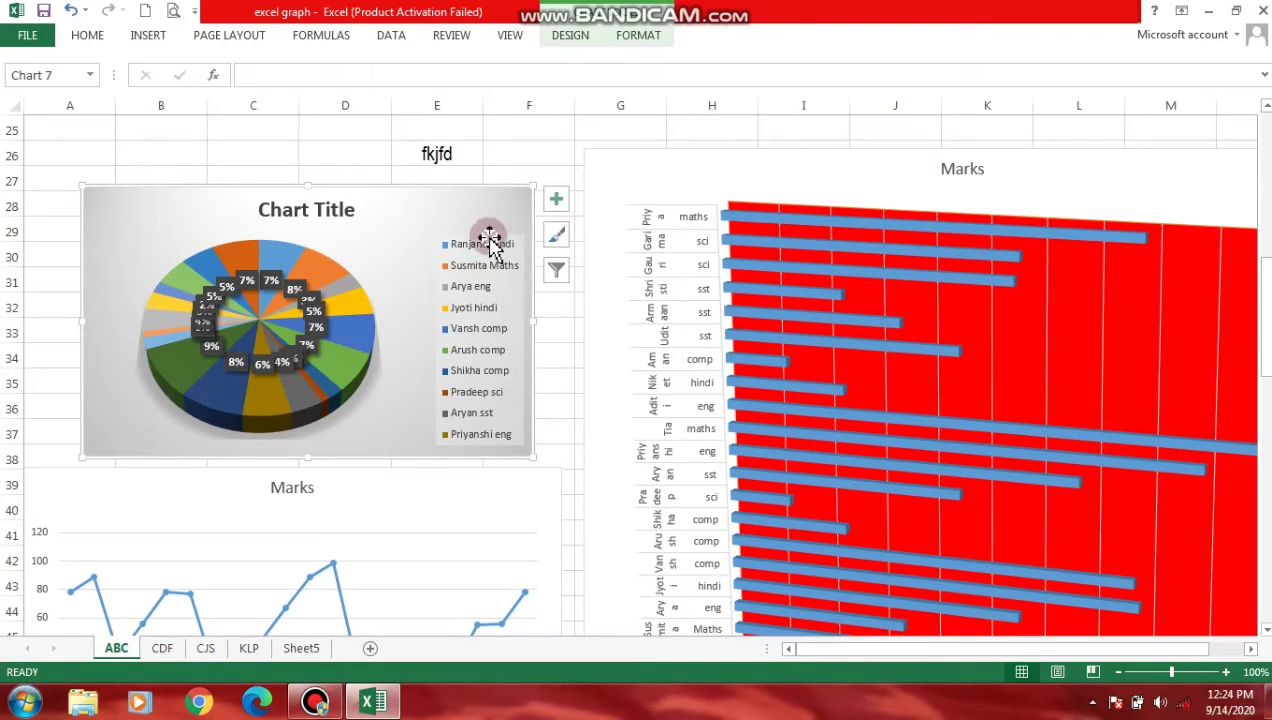
pyautogui.click(476, 283)
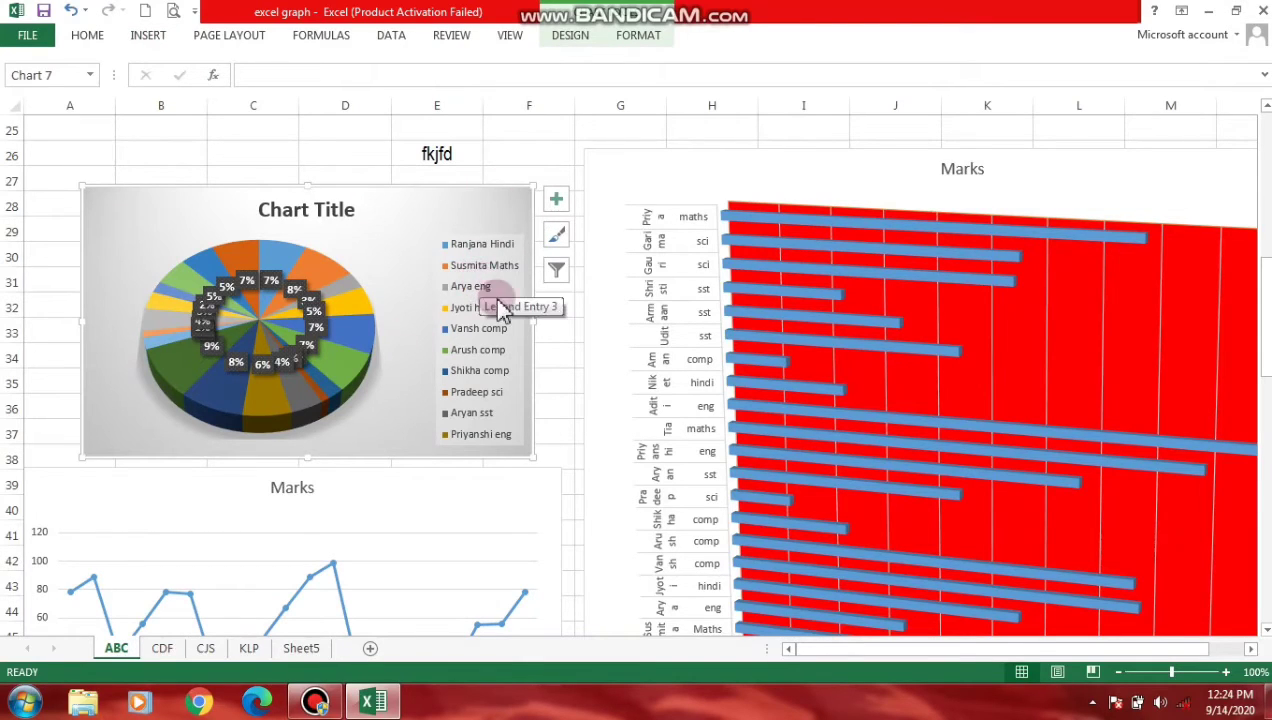
# - Move the marks table from B3:E23 one column left so it starts at A3
pyautogui.scroll(3, 560, 290)
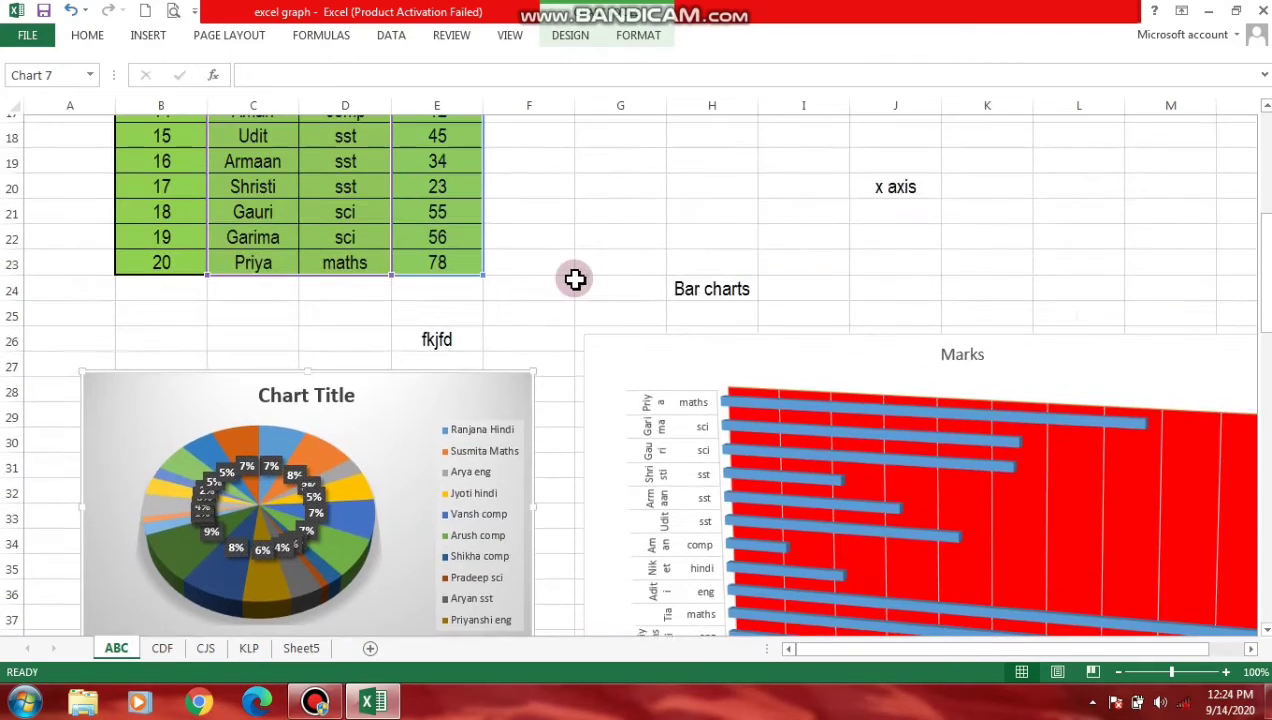
pyautogui.scroll(6, 580, 276)
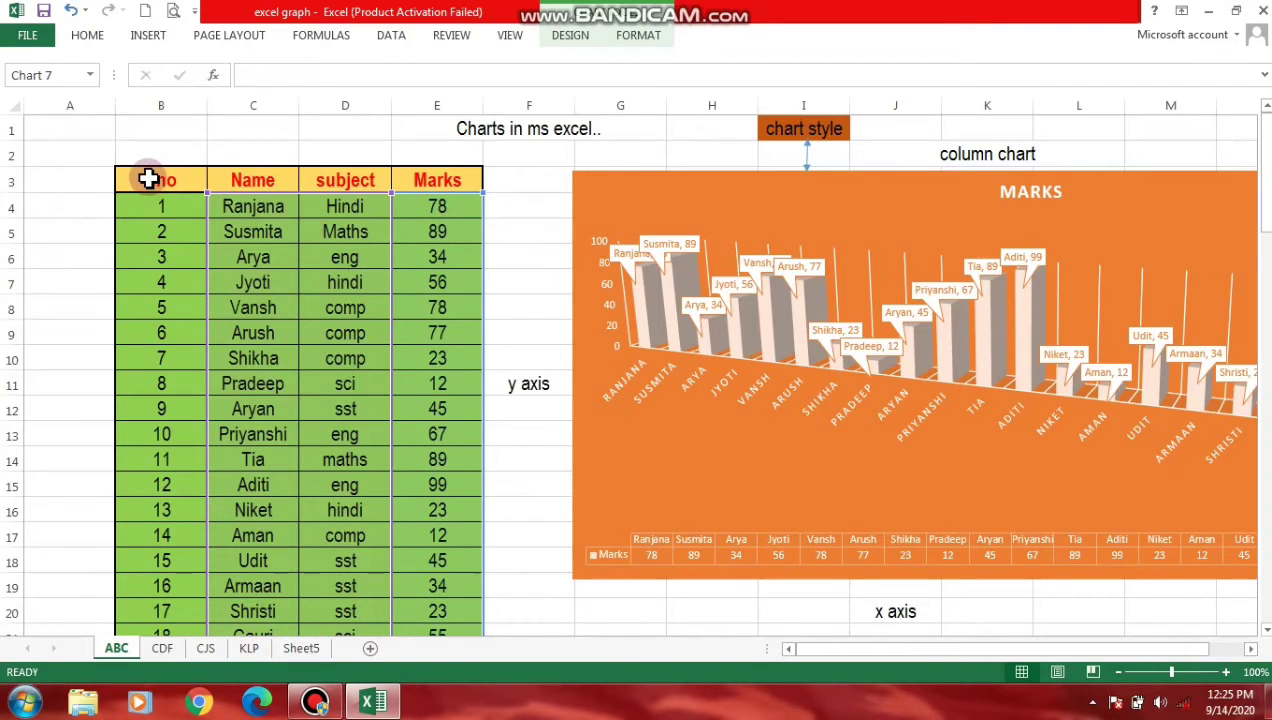
pyautogui.moveTo(148, 179); pyautogui.dragTo(437, 590)
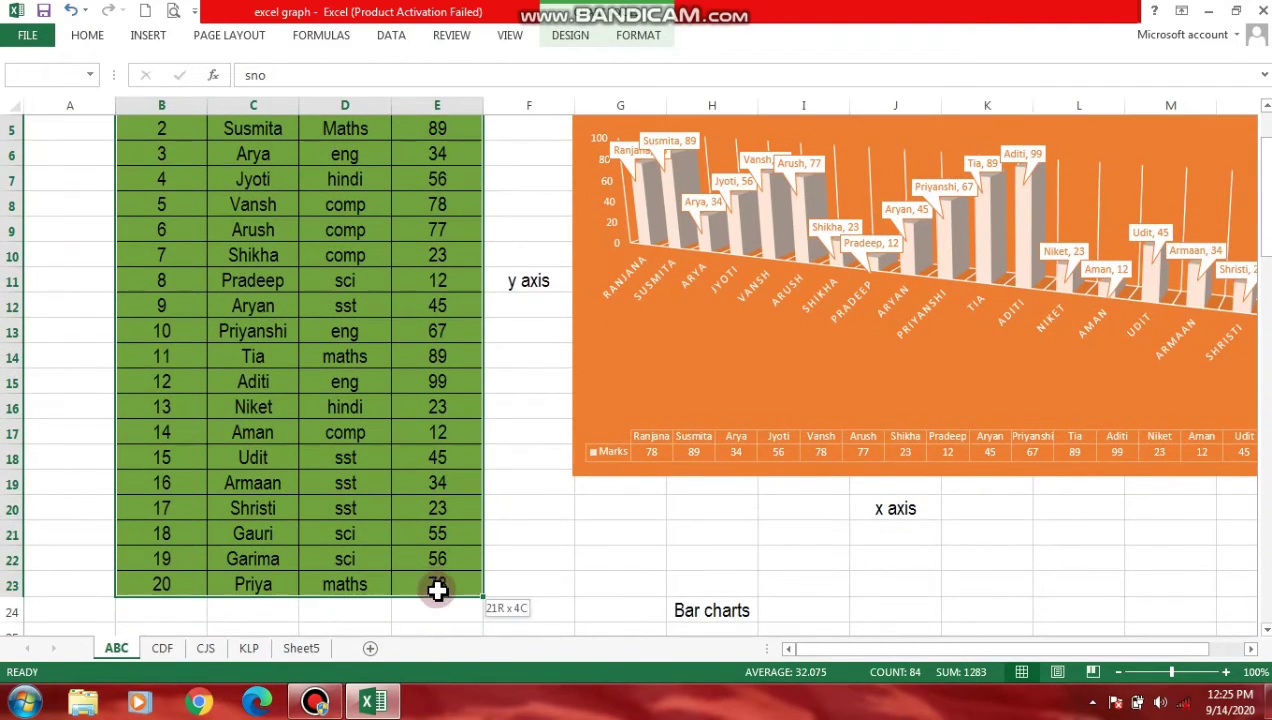
pyautogui.hotkey('ctrl', 'c')
pyautogui.scroll(2, 264, 526)
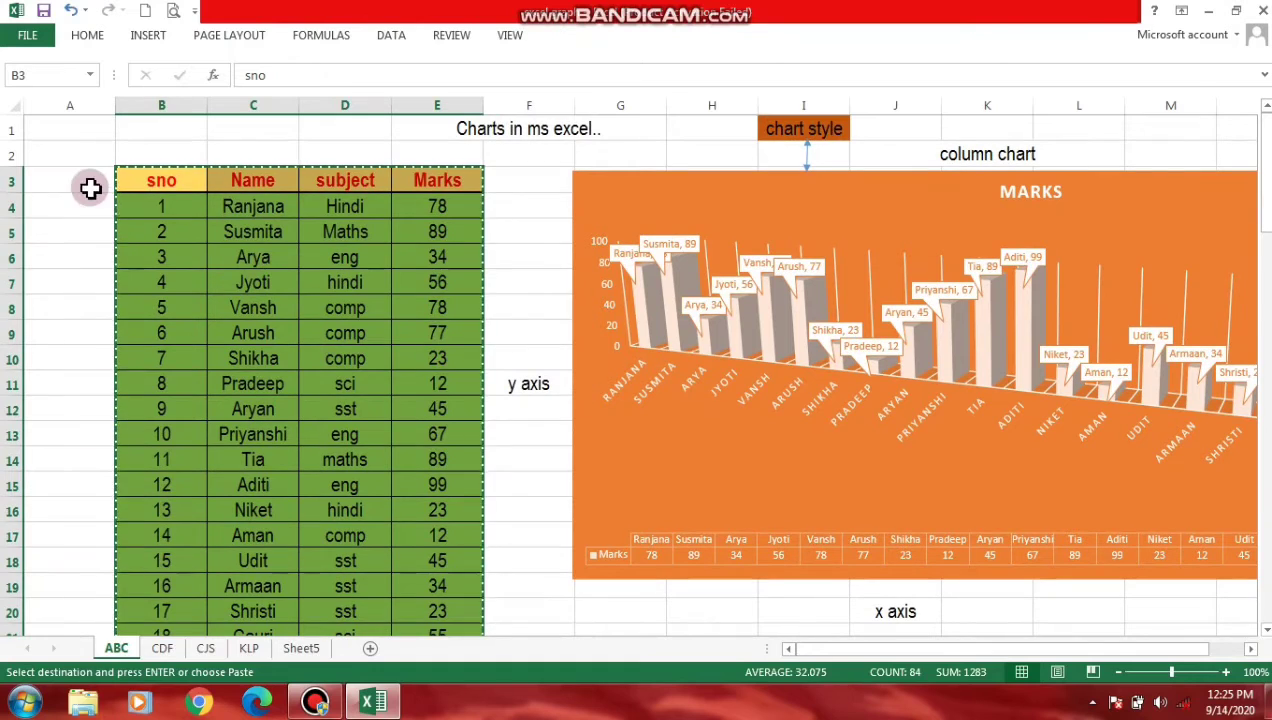
pyautogui.click(70, 182)
pyautogui.press('Return')
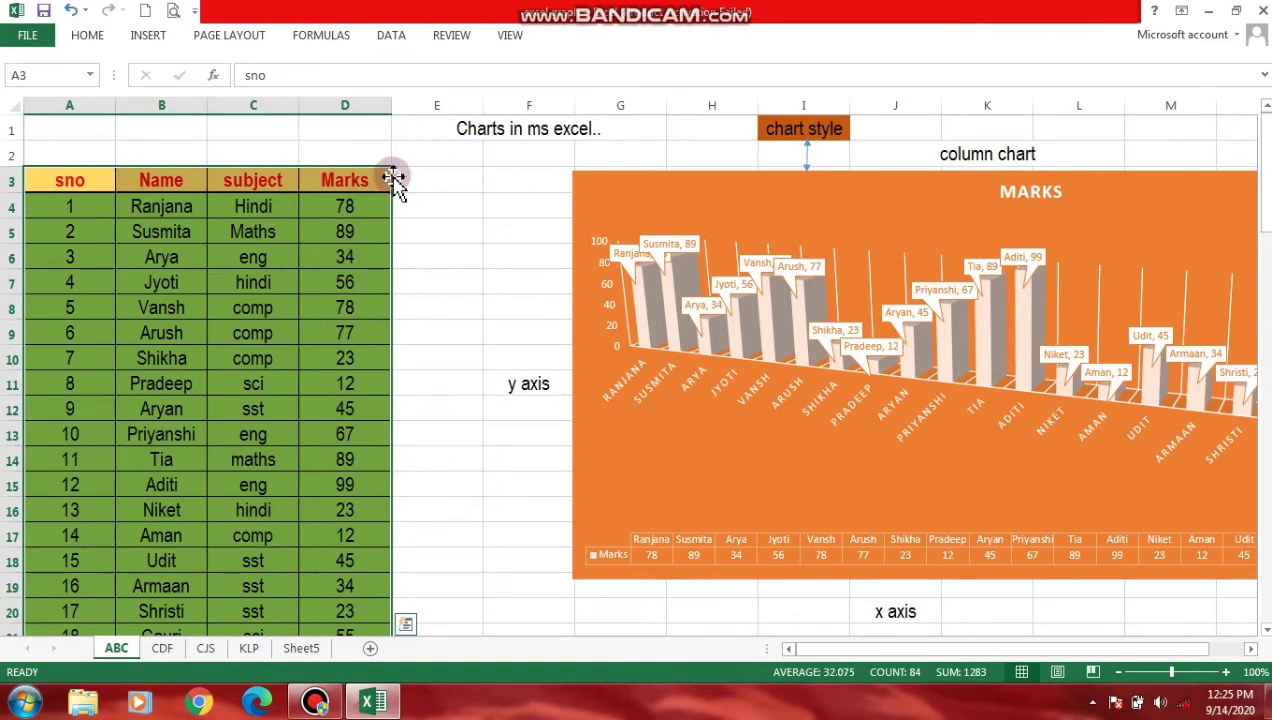
pyautogui.click(416, 178)
pyautogui.write('Total scor')
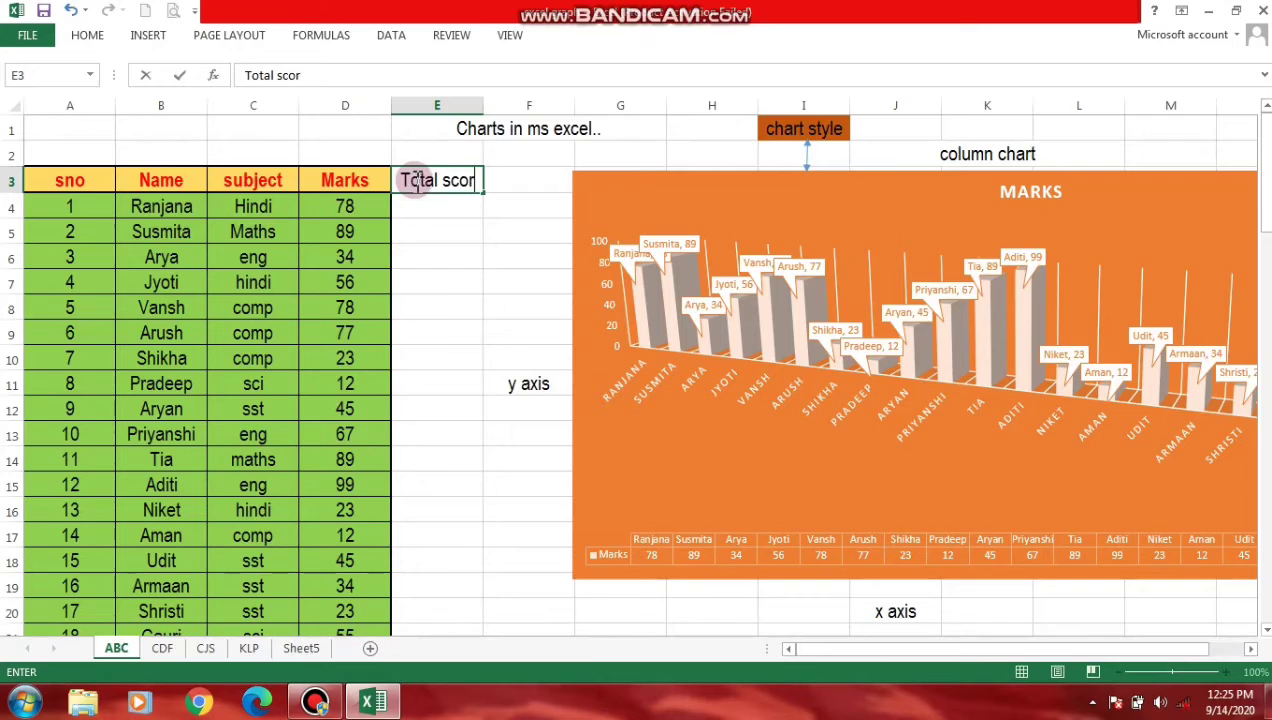
# - Finish the 'Total scored' heading in cell E3
pyautogui.write('ed')
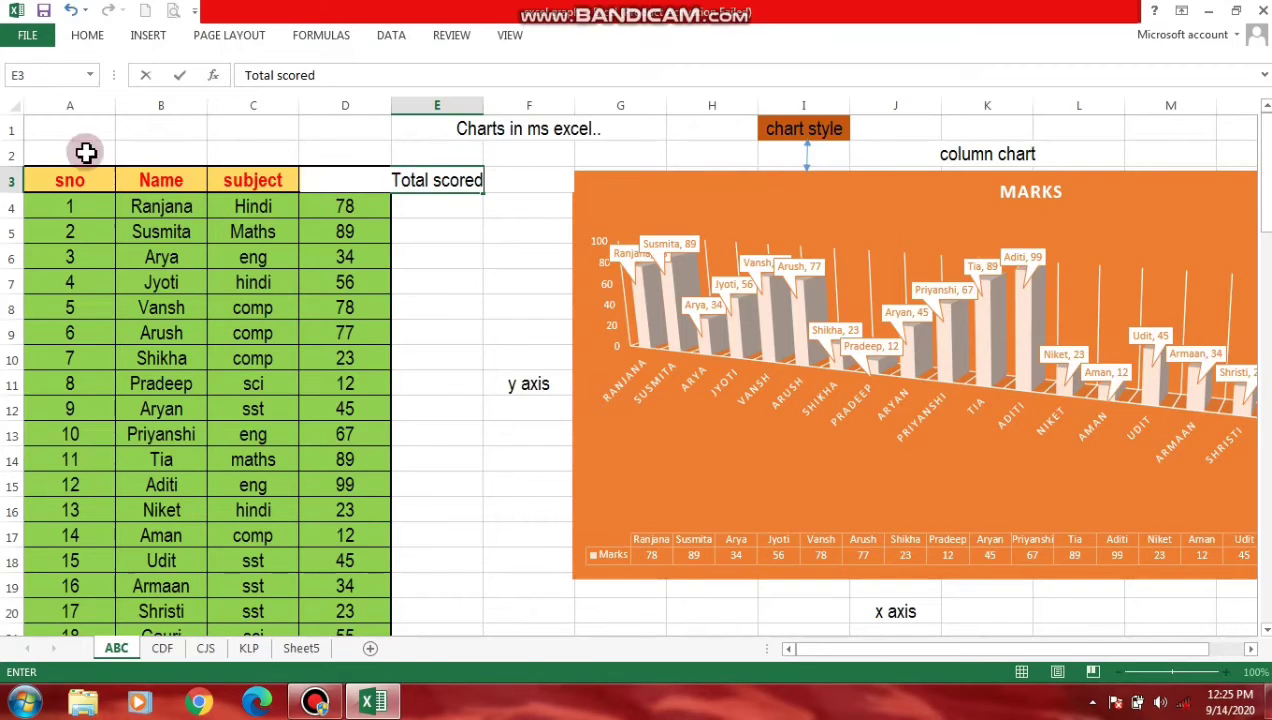
pyautogui.click(434, 213)
pyautogui.click(467, 180)
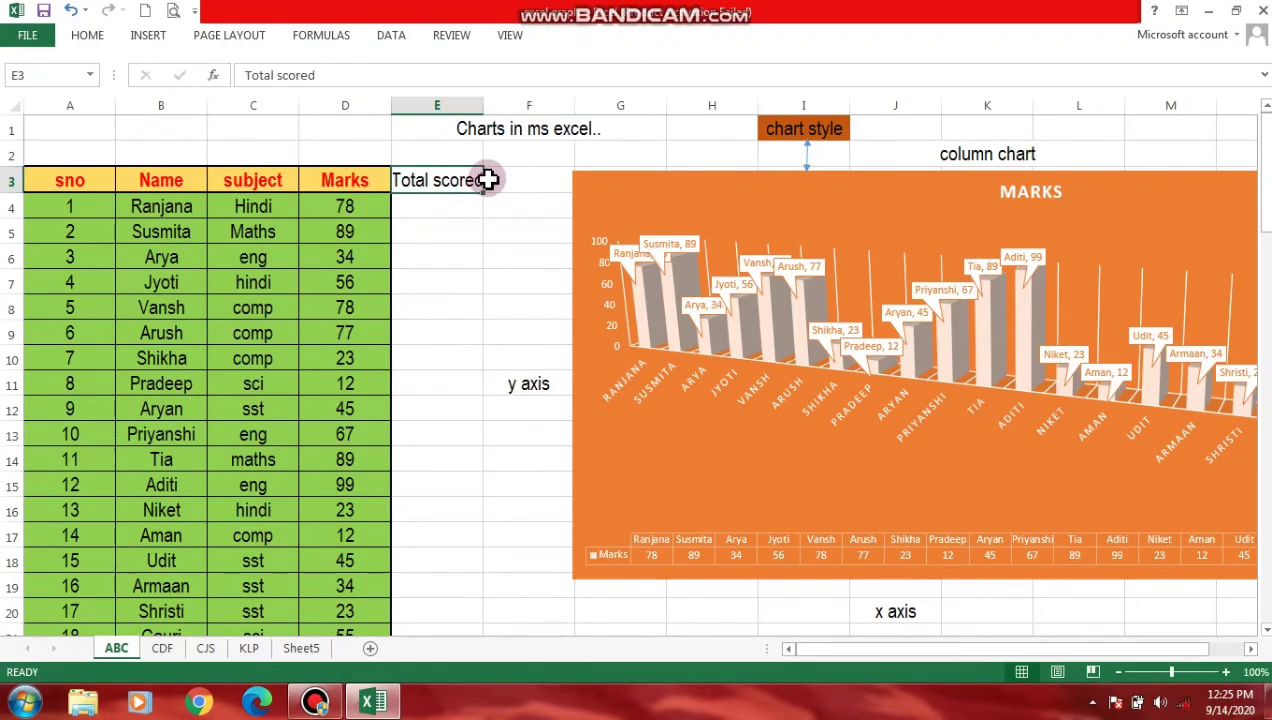
pyautogui.click(432, 206)
pyautogui.write('450')
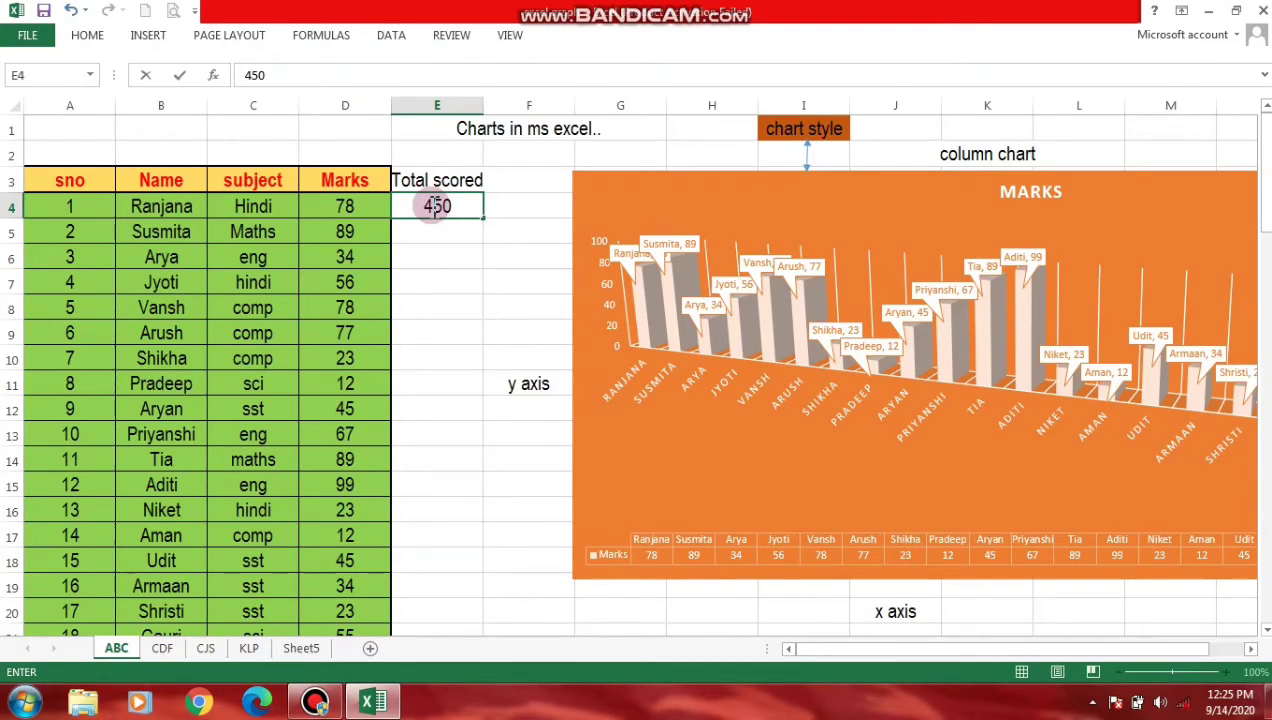
# - Enter totals 450, 480, 320, 180 and 490 in E4:E8
pyautogui.press('Return')
pyautogui.write('480')
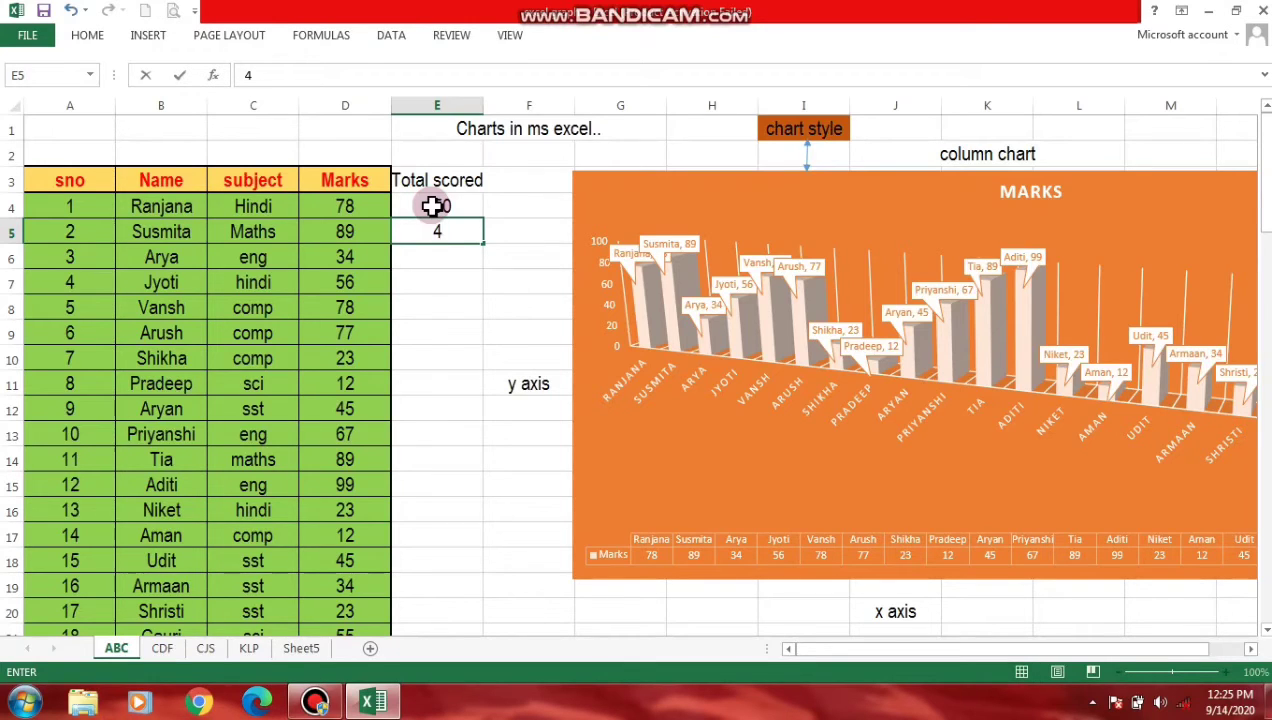
pyautogui.press('Return')
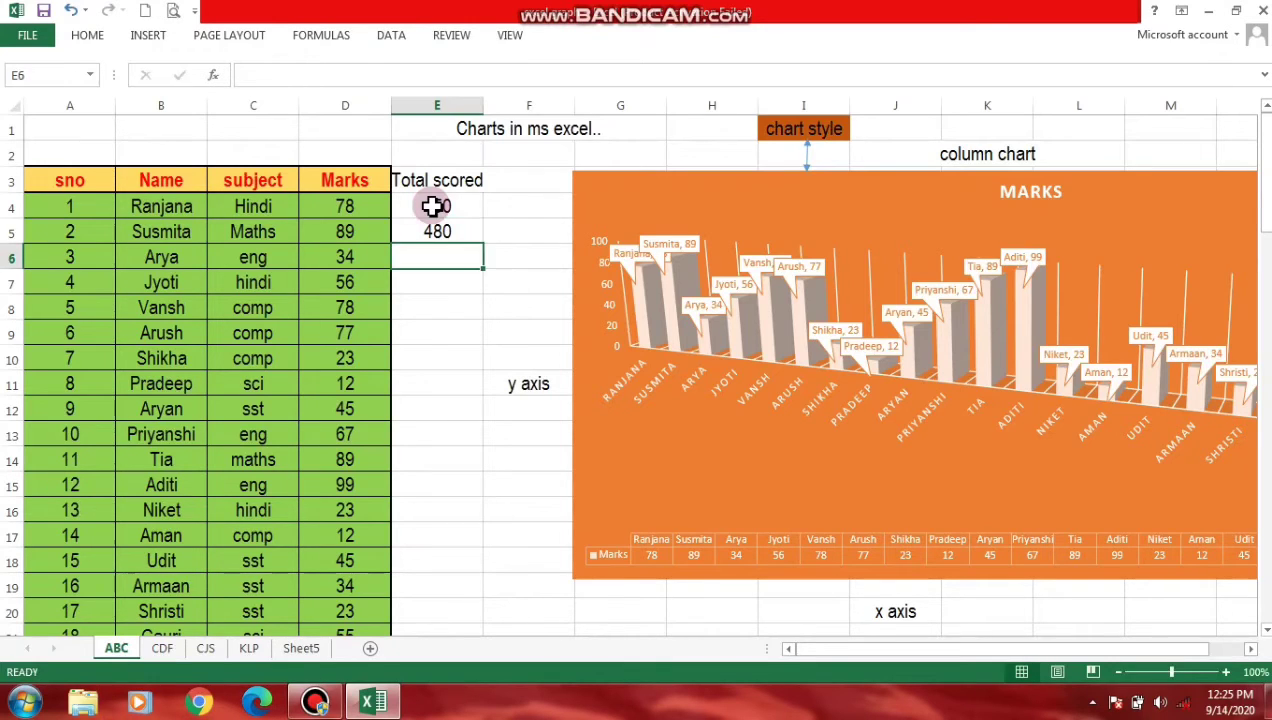
pyautogui.write('320')
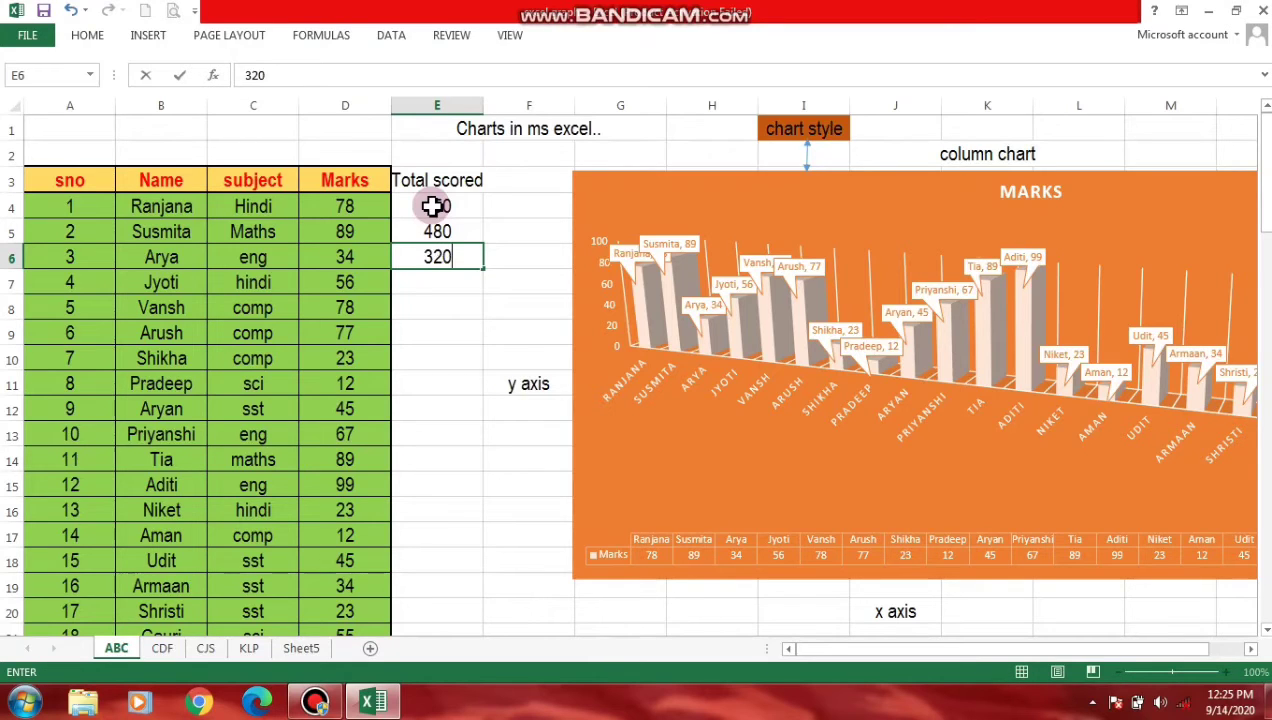
pyautogui.press('Return')
pyautogui.write('180')
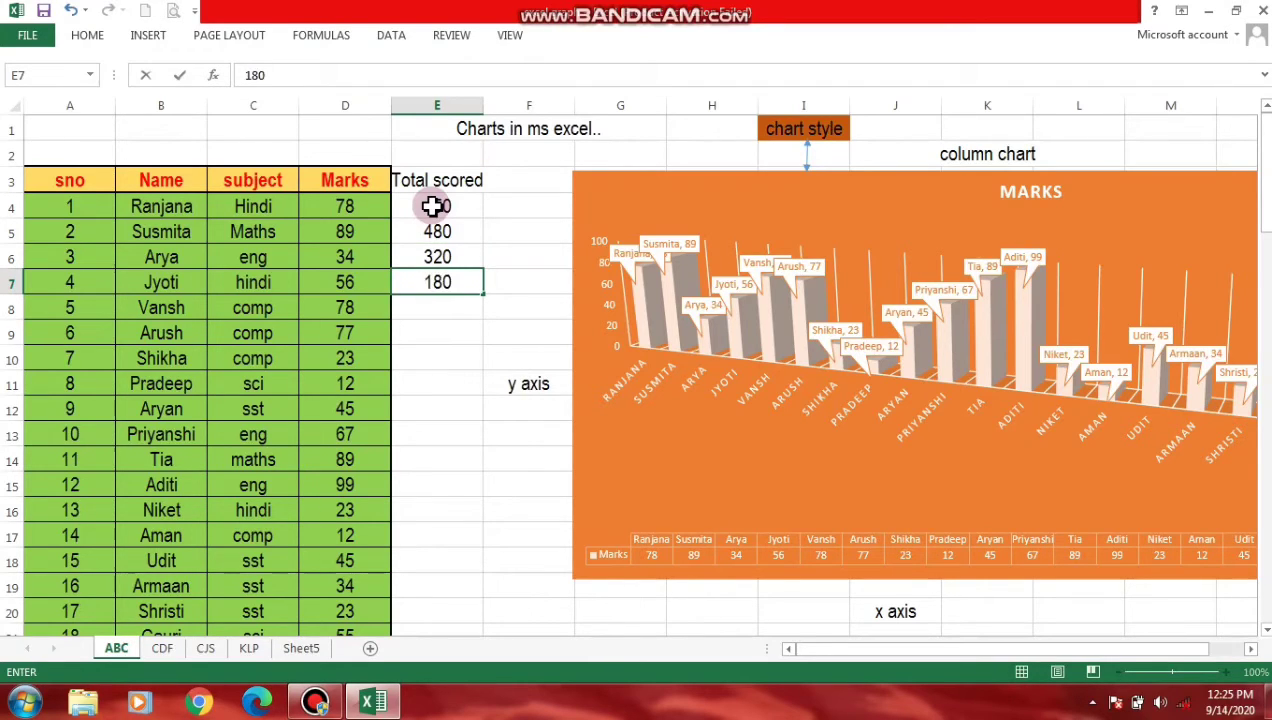
pyautogui.press('Return')
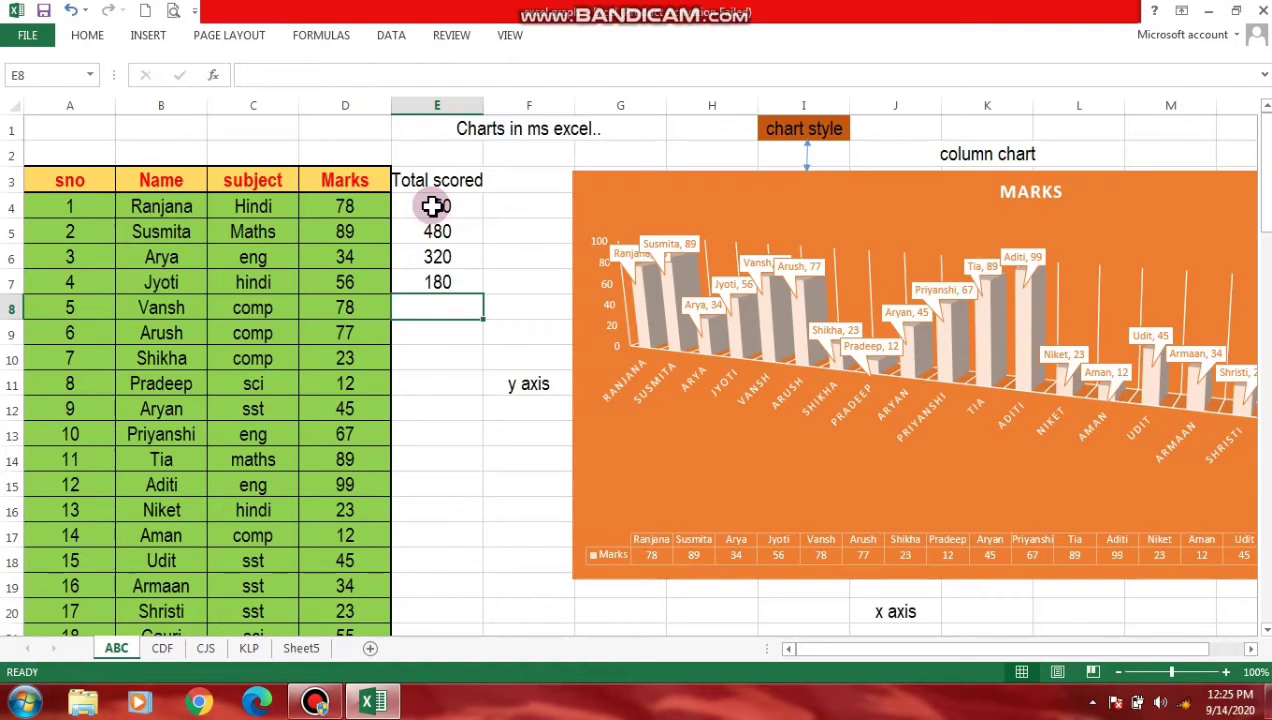
pyautogui.write('5')
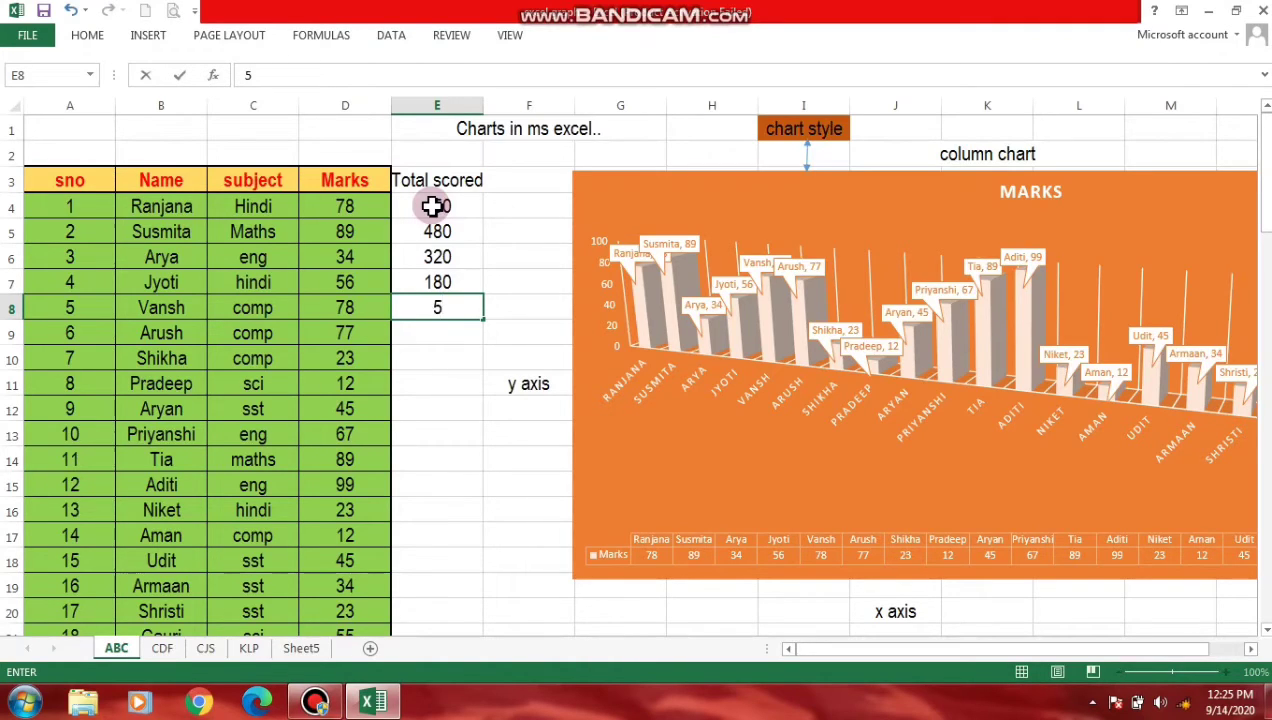
pyautogui.write('490')
pyautogui.press('Return')
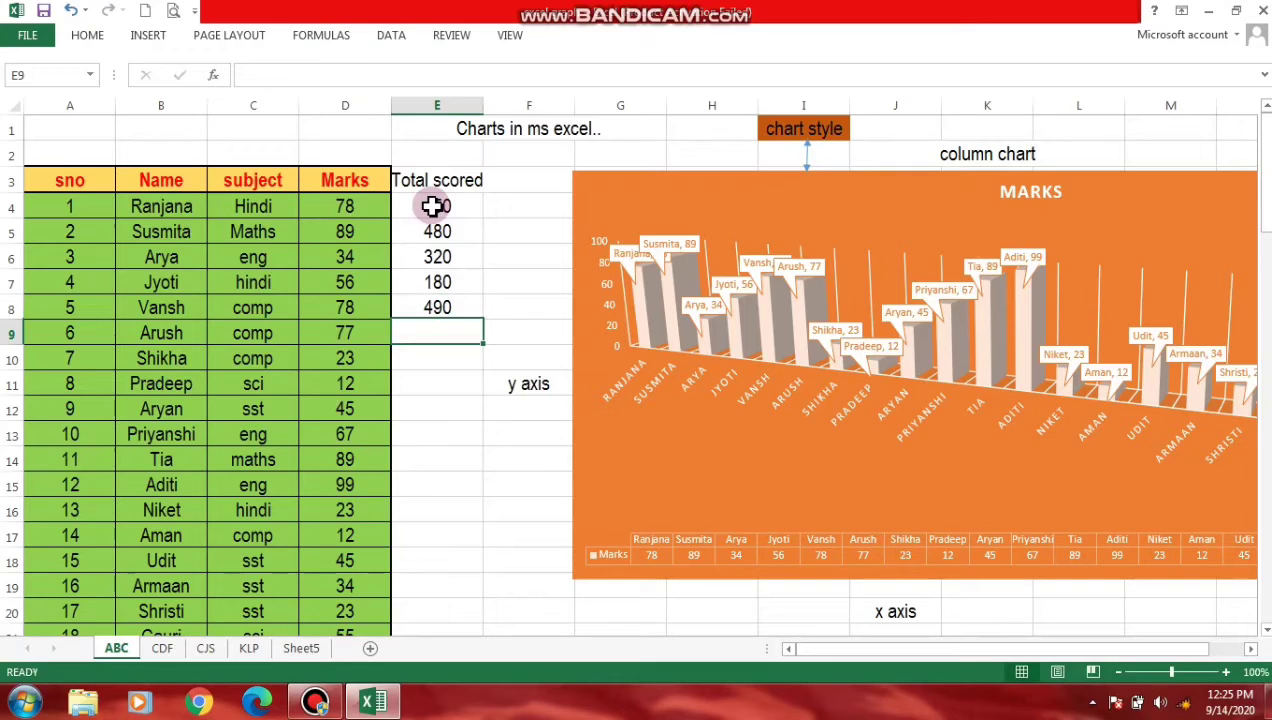
# - Enter totals 380, 230, 450 and 565 in E9:E12
pyautogui.write('380')
pyautogui.press('Return')
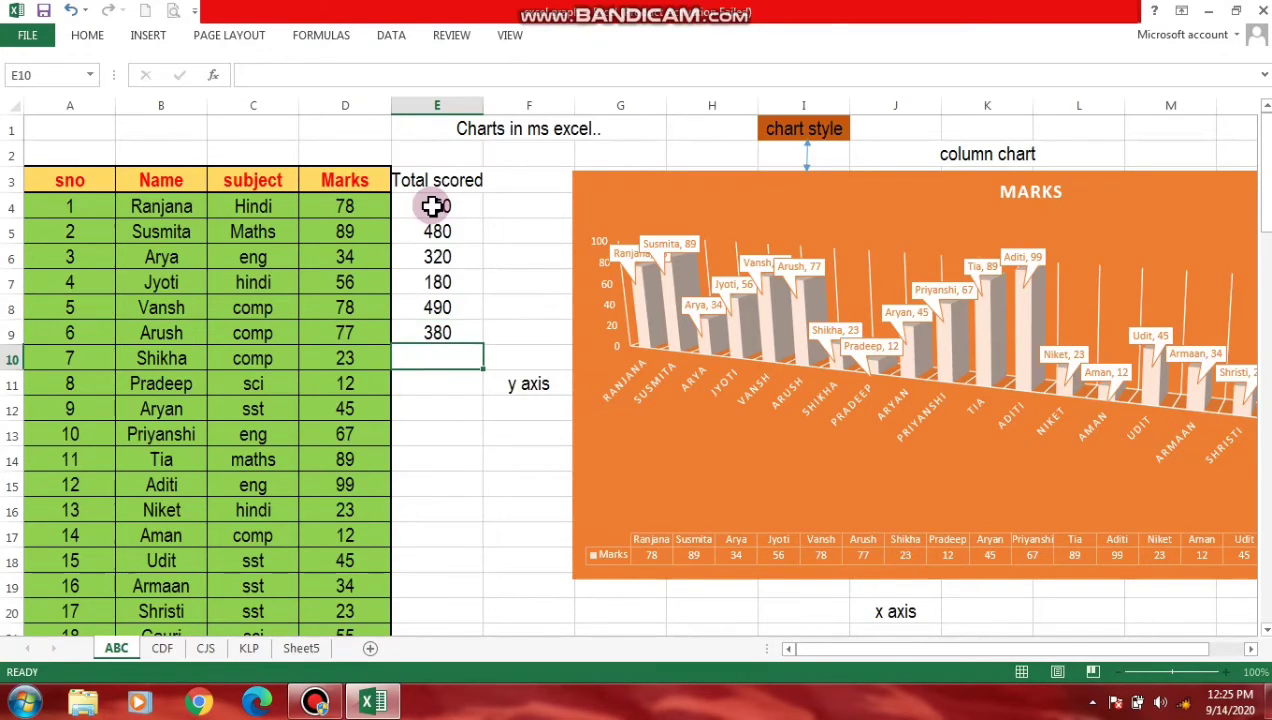
pyautogui.write('230')
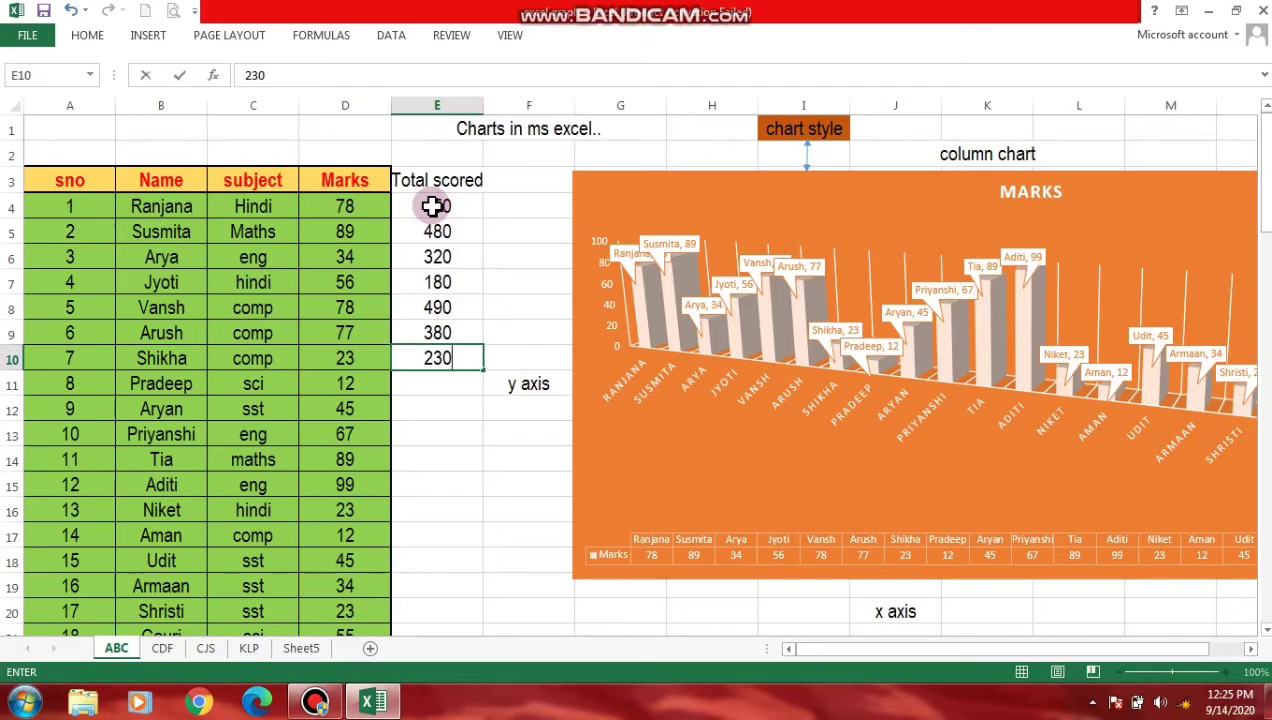
pyautogui.press('Return')
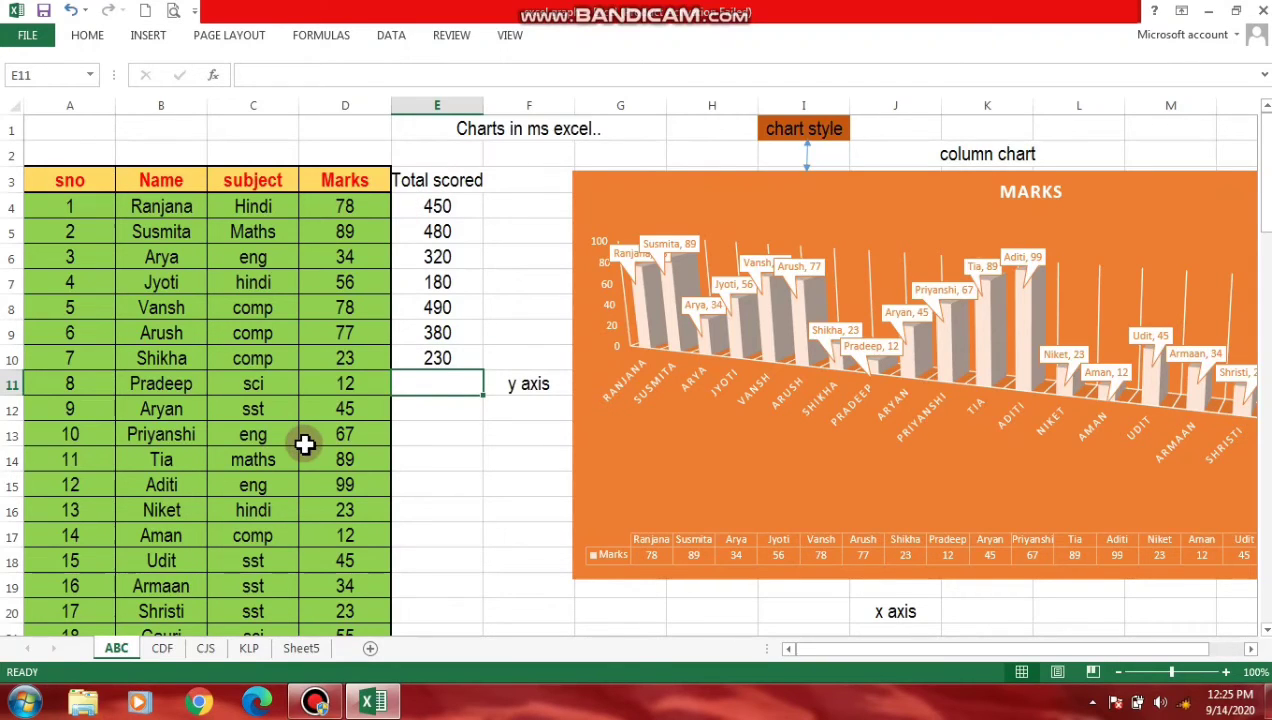
pyautogui.write('450')
pyautogui.press('Return')
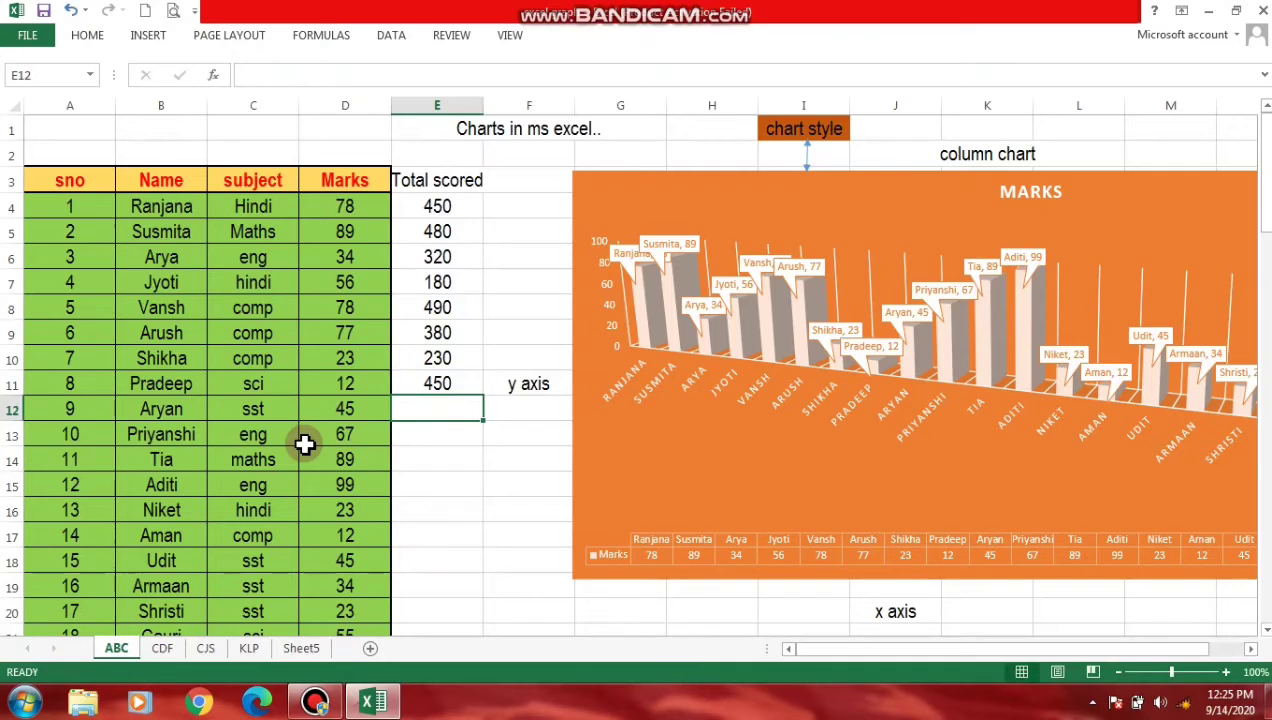
pyautogui.write('565')
pyautogui.press('Return')
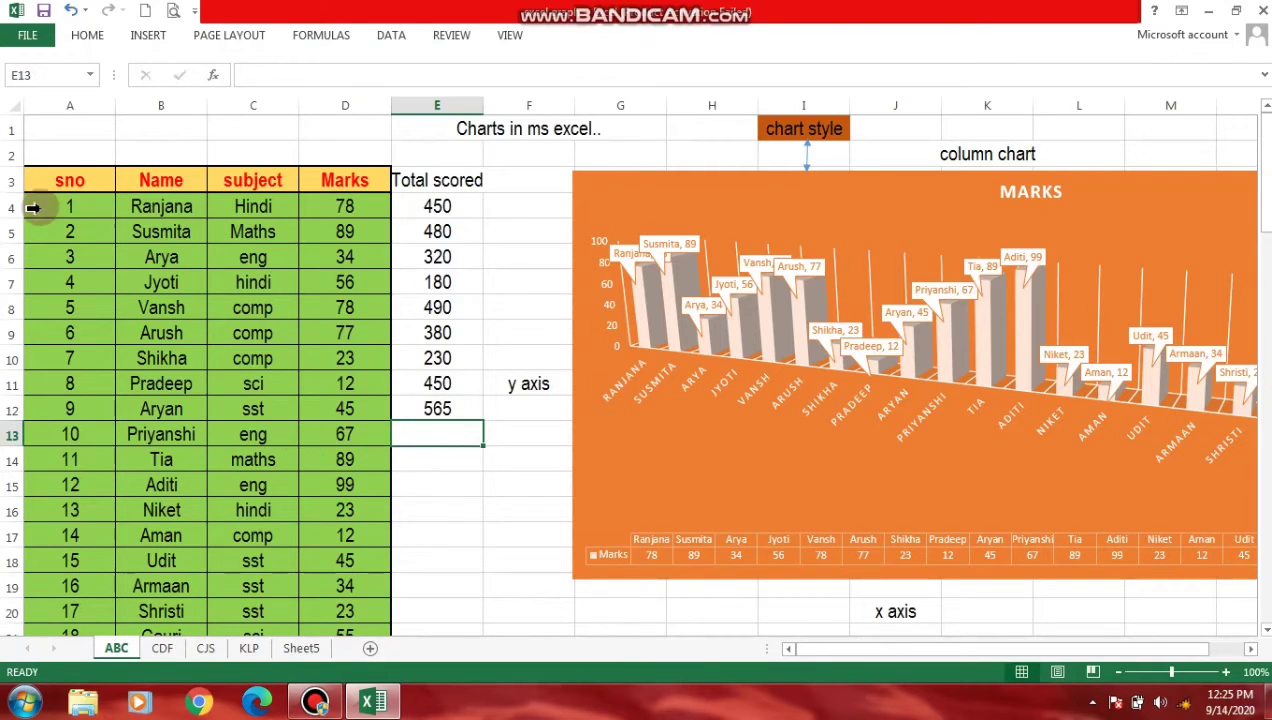
# - Change Arush's mark from 77 to 54 and Tia's mark from 89 to 59
pyautogui.click(329, 710)
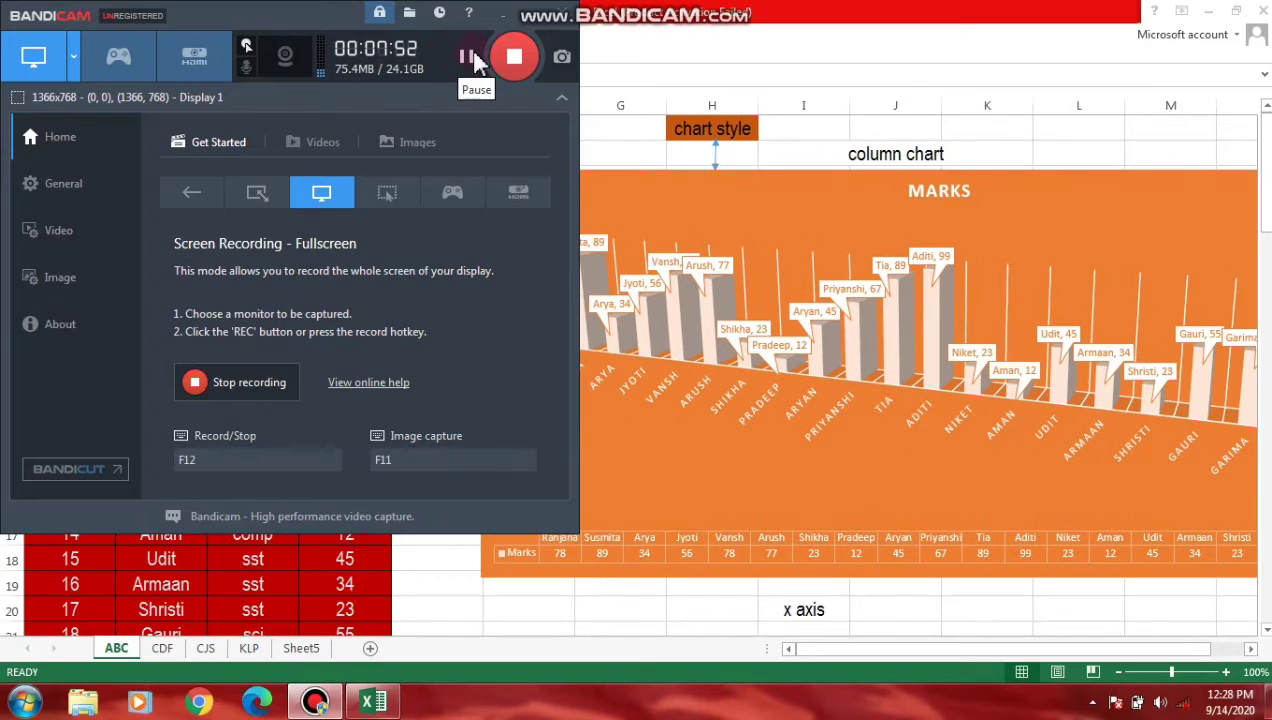
pyautogui.click(526, 18)
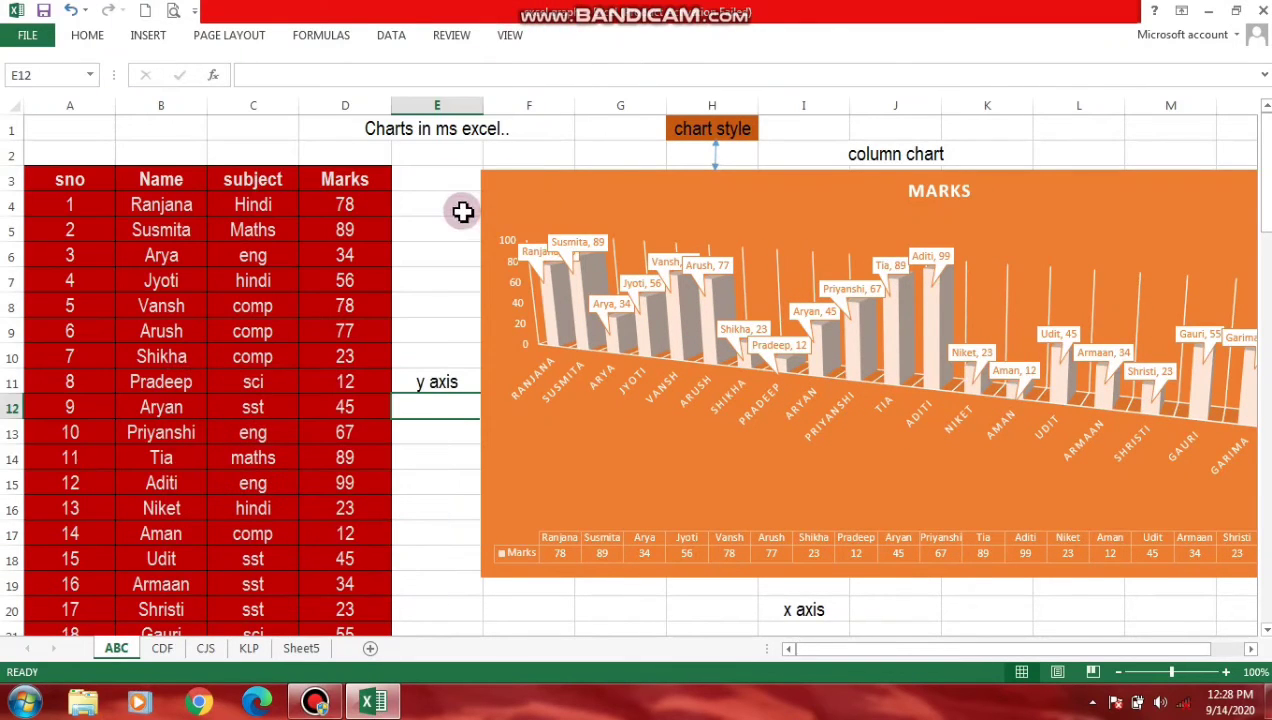
pyautogui.click(341, 328)
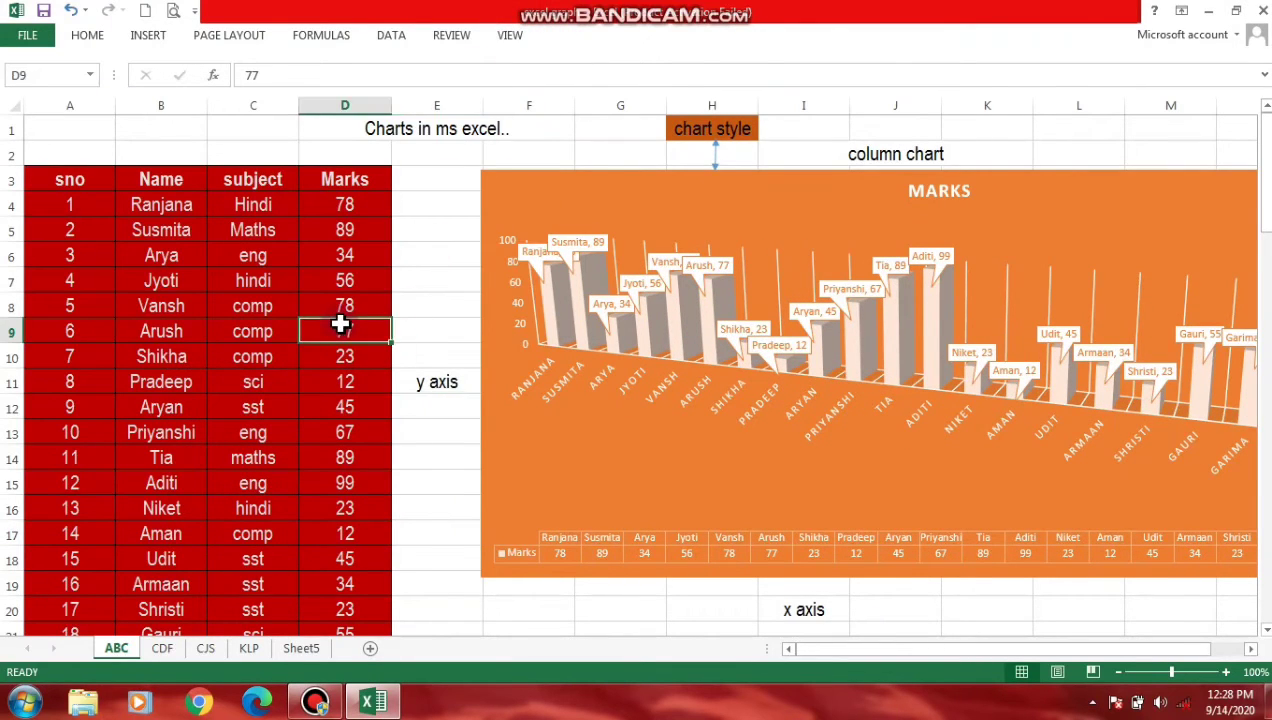
pyautogui.doubleClick(380, 330)
pyautogui.write('54')
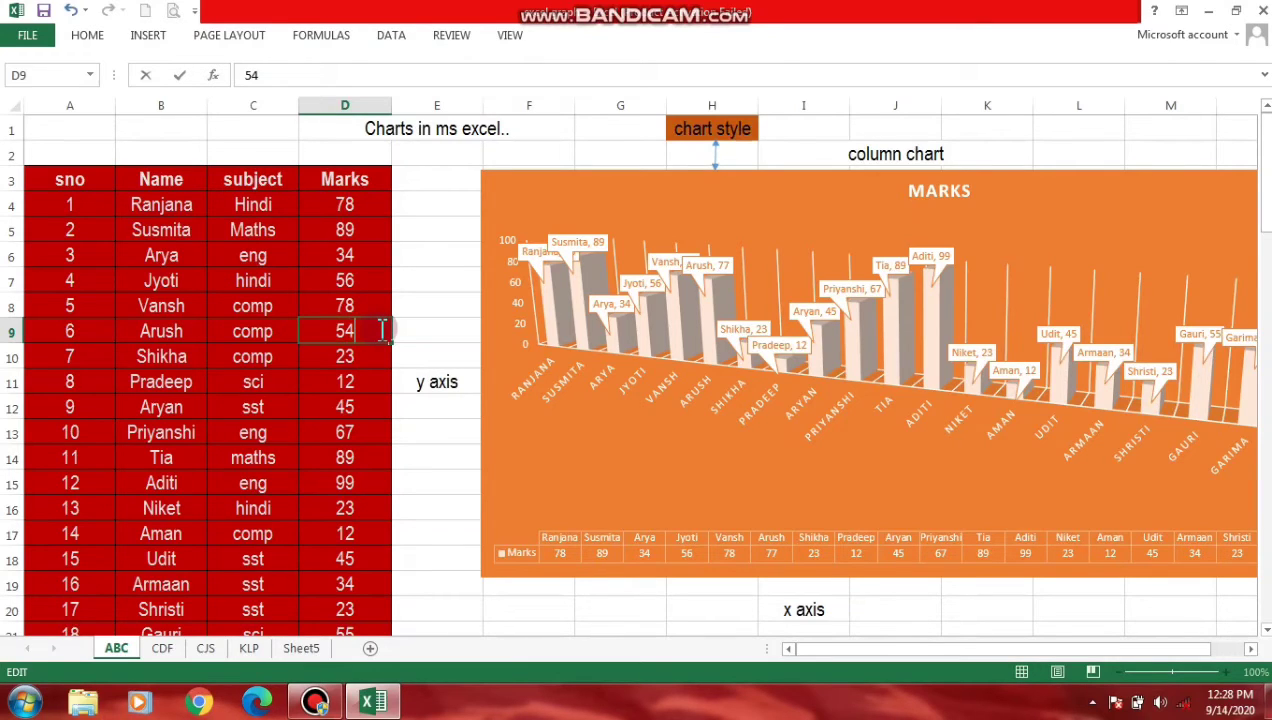
pyautogui.press('Return')
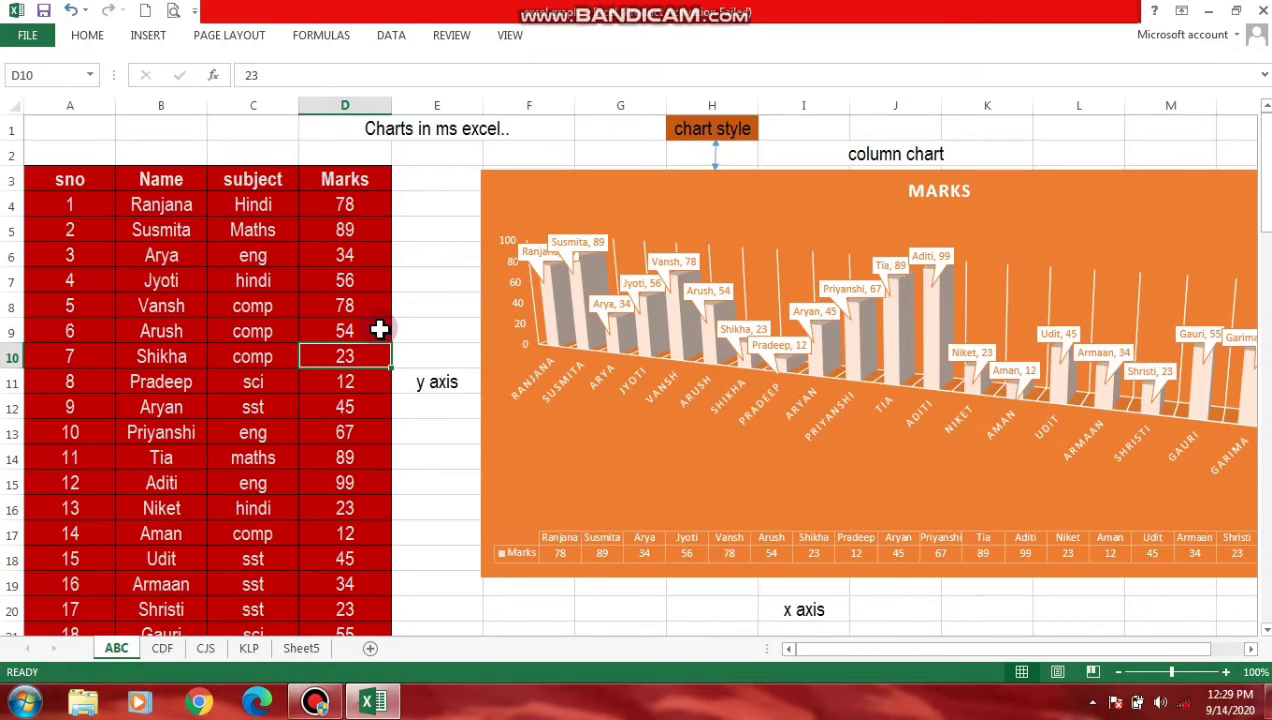
pyautogui.click(346, 459)
pyautogui.doubleClick(346, 458)
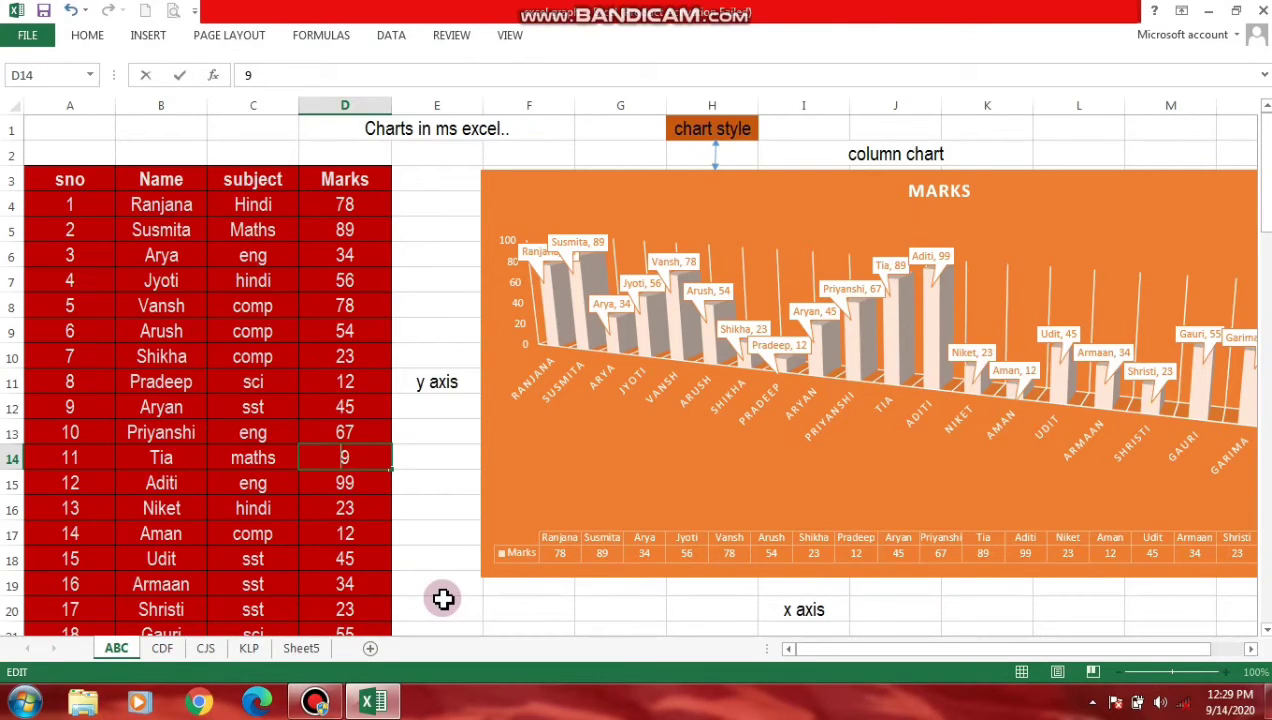
pyautogui.press('Return')
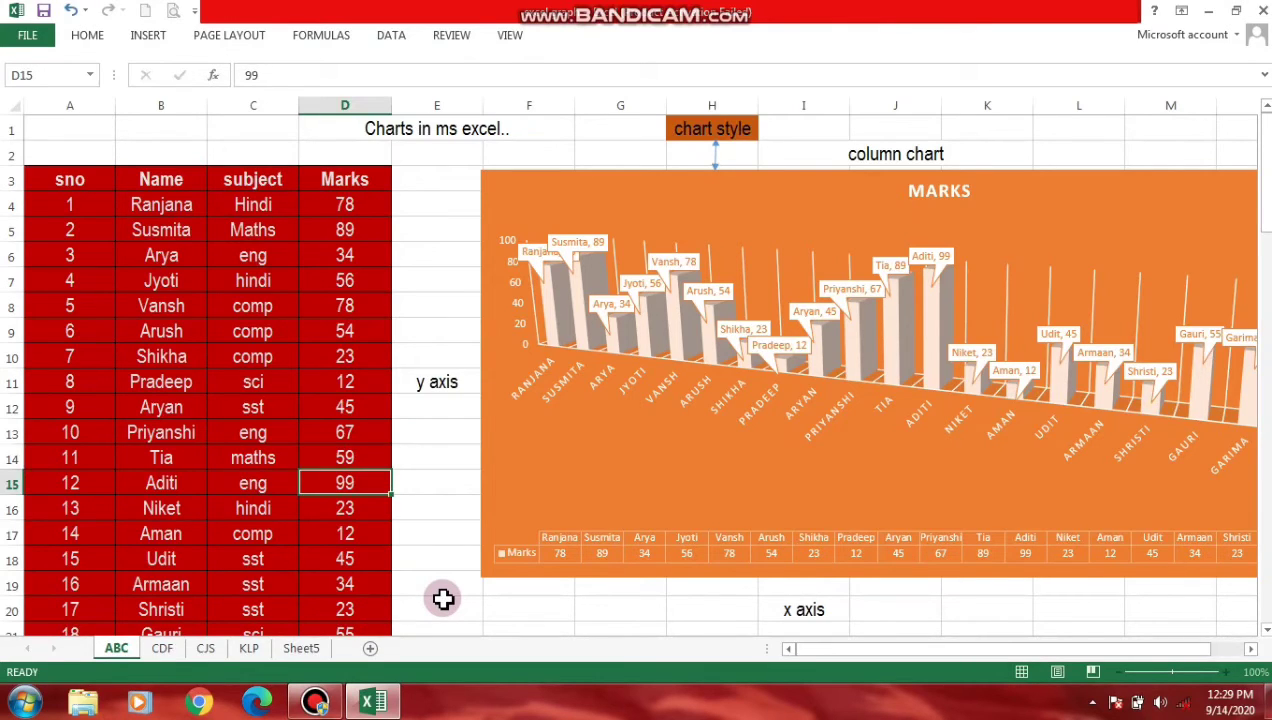
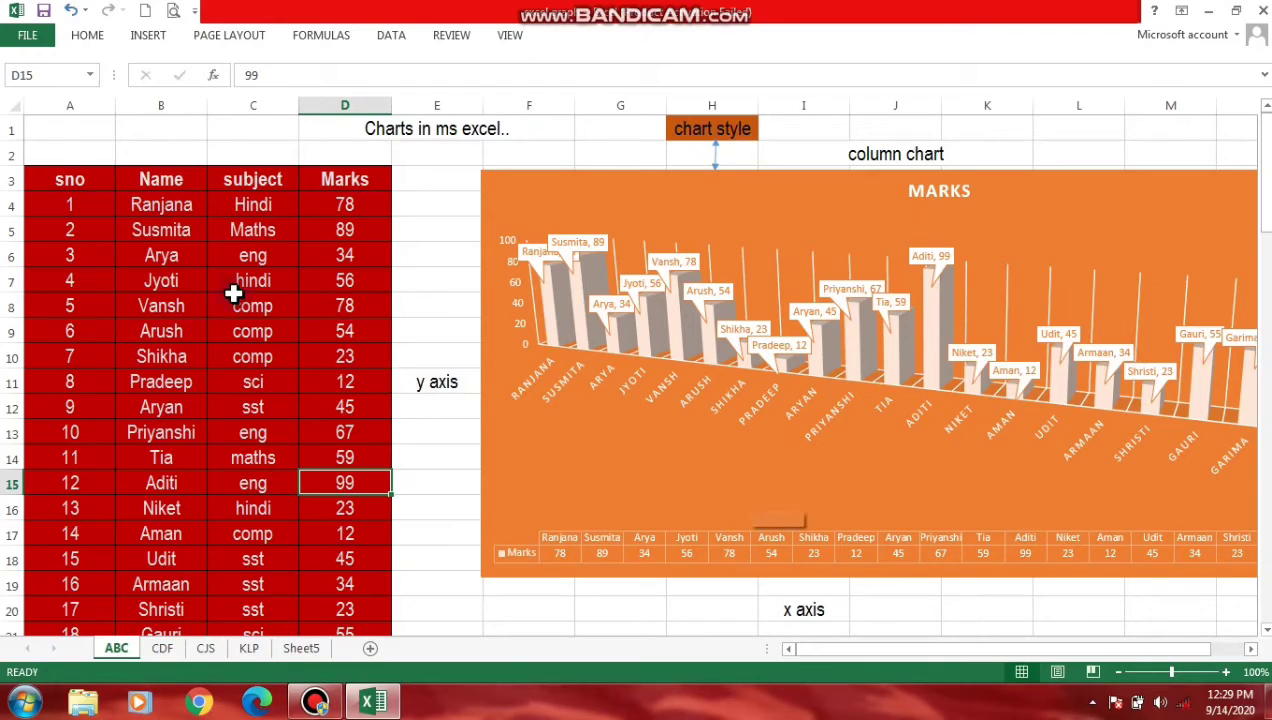
# - Replace the fourth student's name in cell B7 so the MARKS chart labels update
pyautogui.click(190, 285)
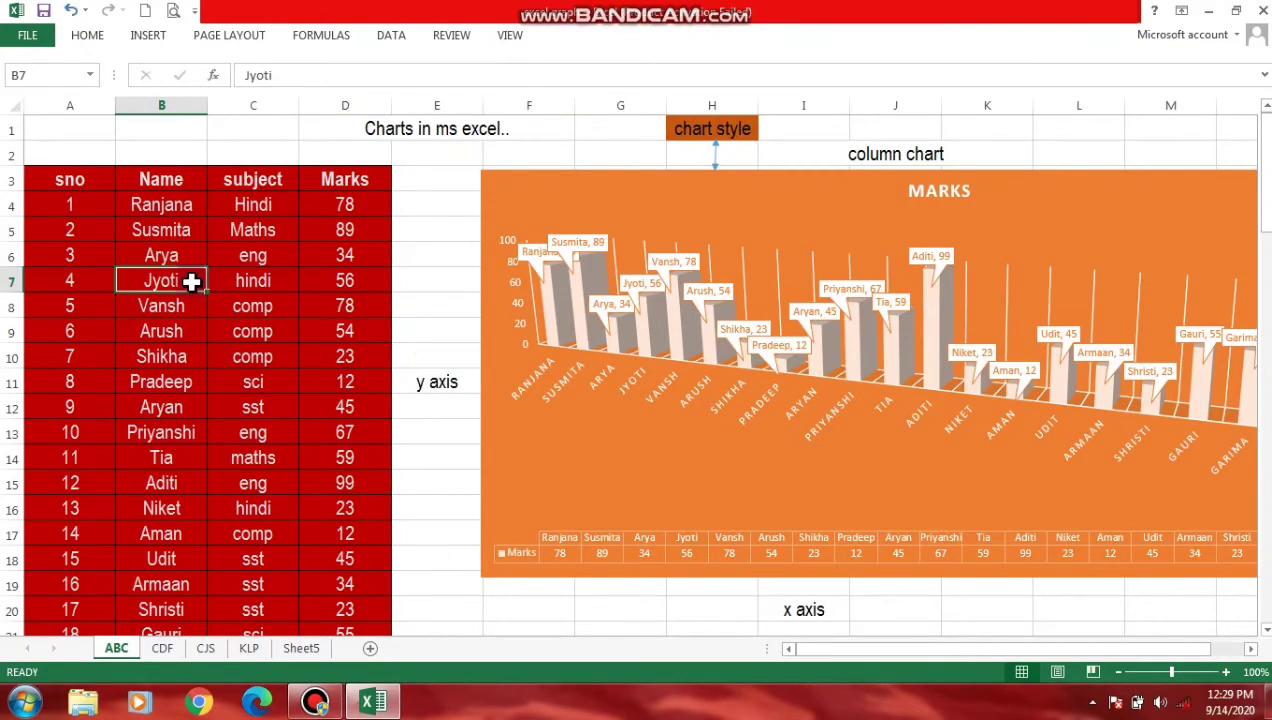
pyautogui.doubleClick(191, 283)
pyautogui.write('Piyush')
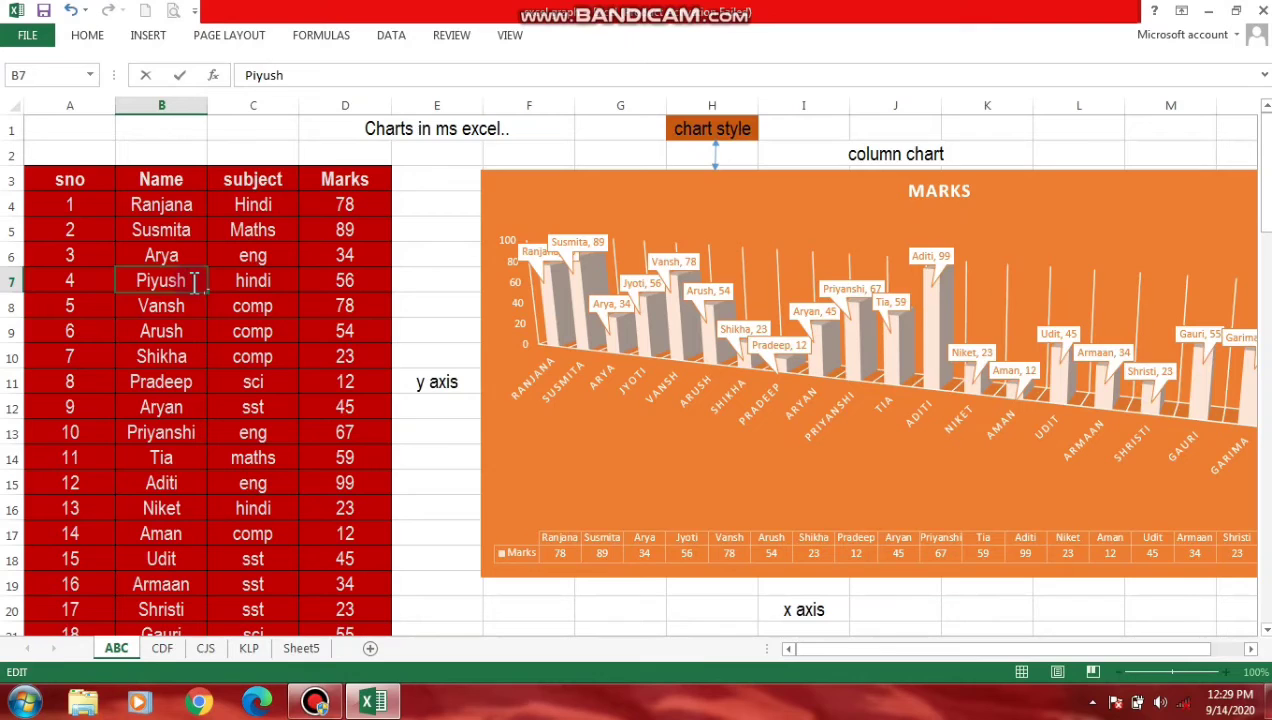
pyautogui.press('Return')
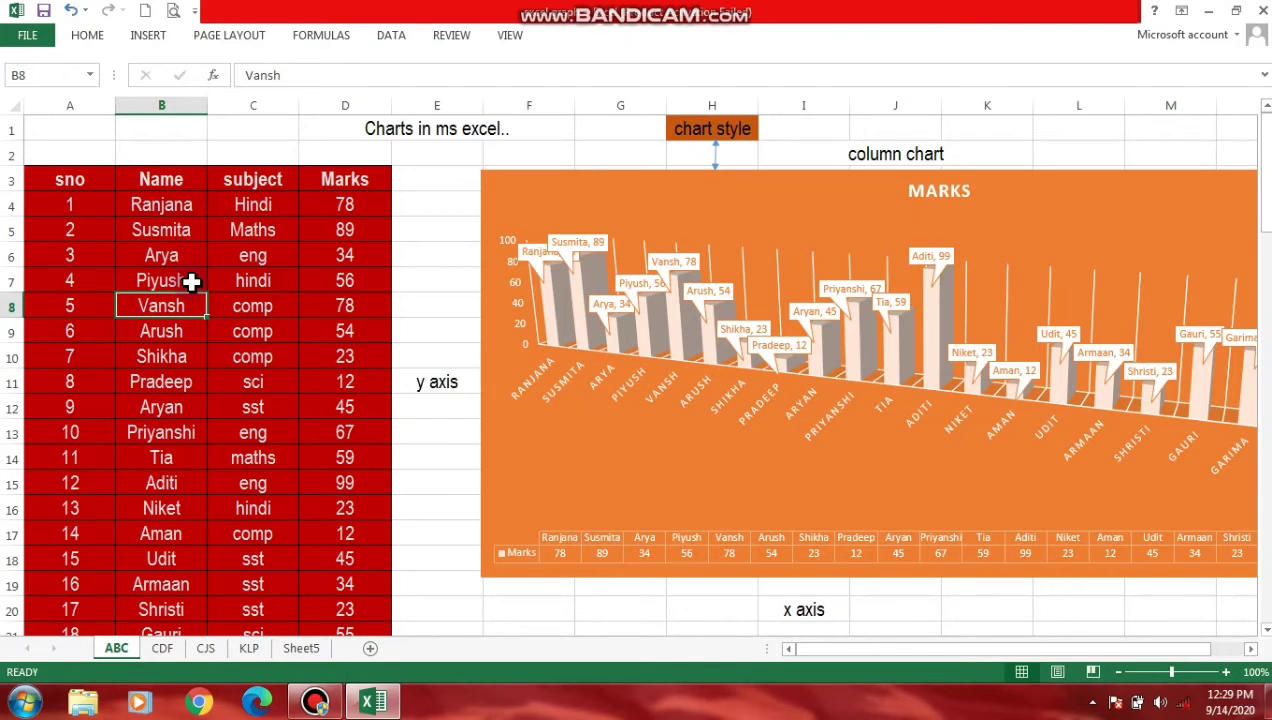
pyautogui.scroll(-1, 68, 544)
pyautogui.scroll(-3, 71, 547)
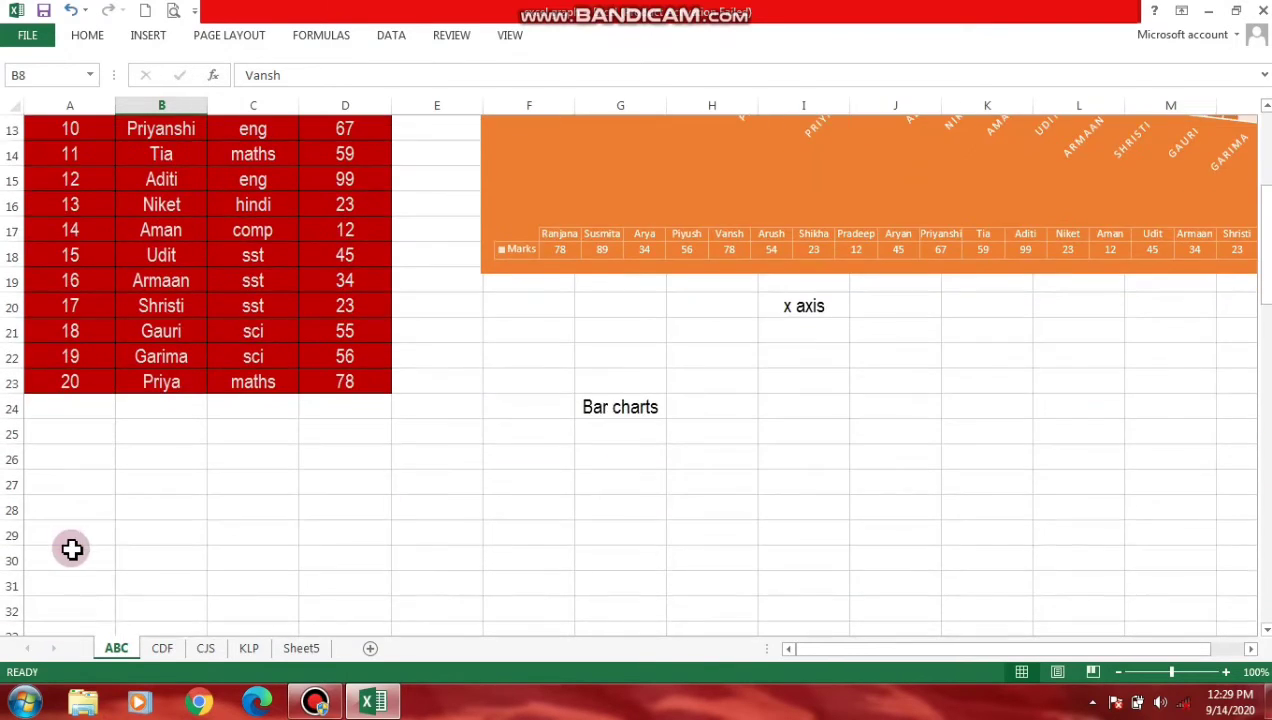
pyautogui.scroll(-5, 73, 551)
pyautogui.scroll(-3, 73, 551)
pyautogui.scroll(2, 590, 647)
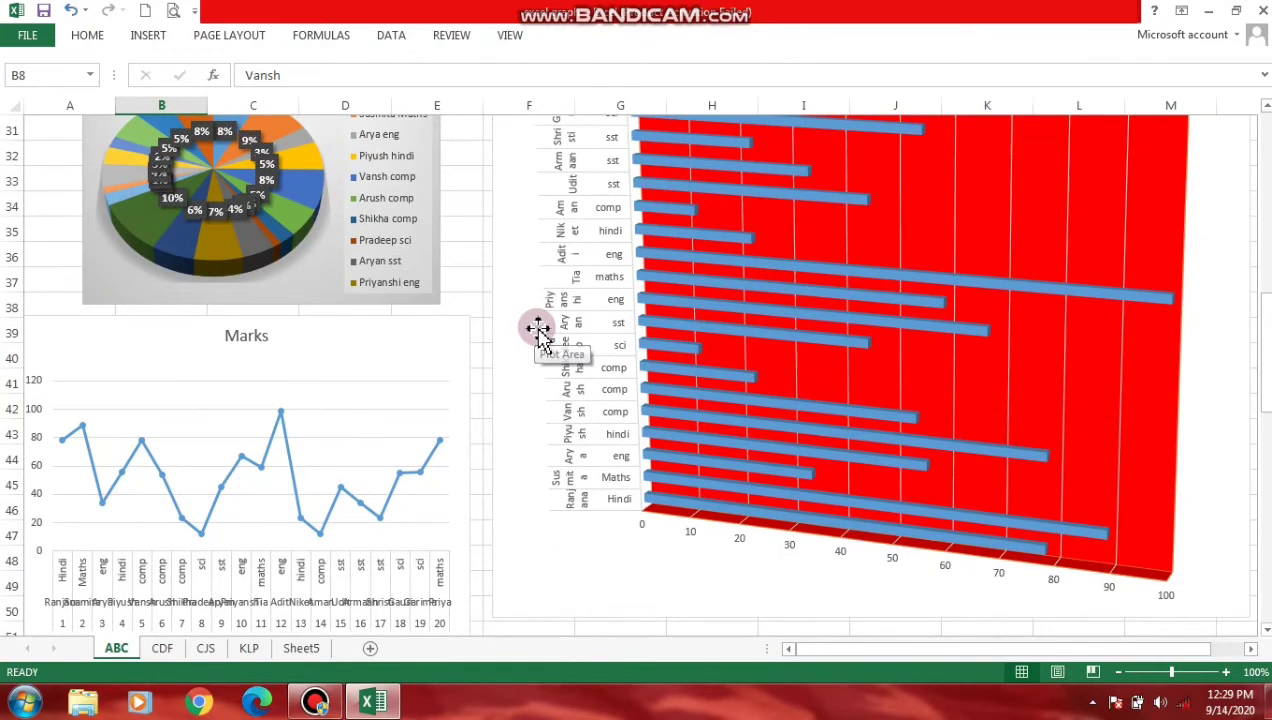
pyautogui.scroll(1, 538, 328)
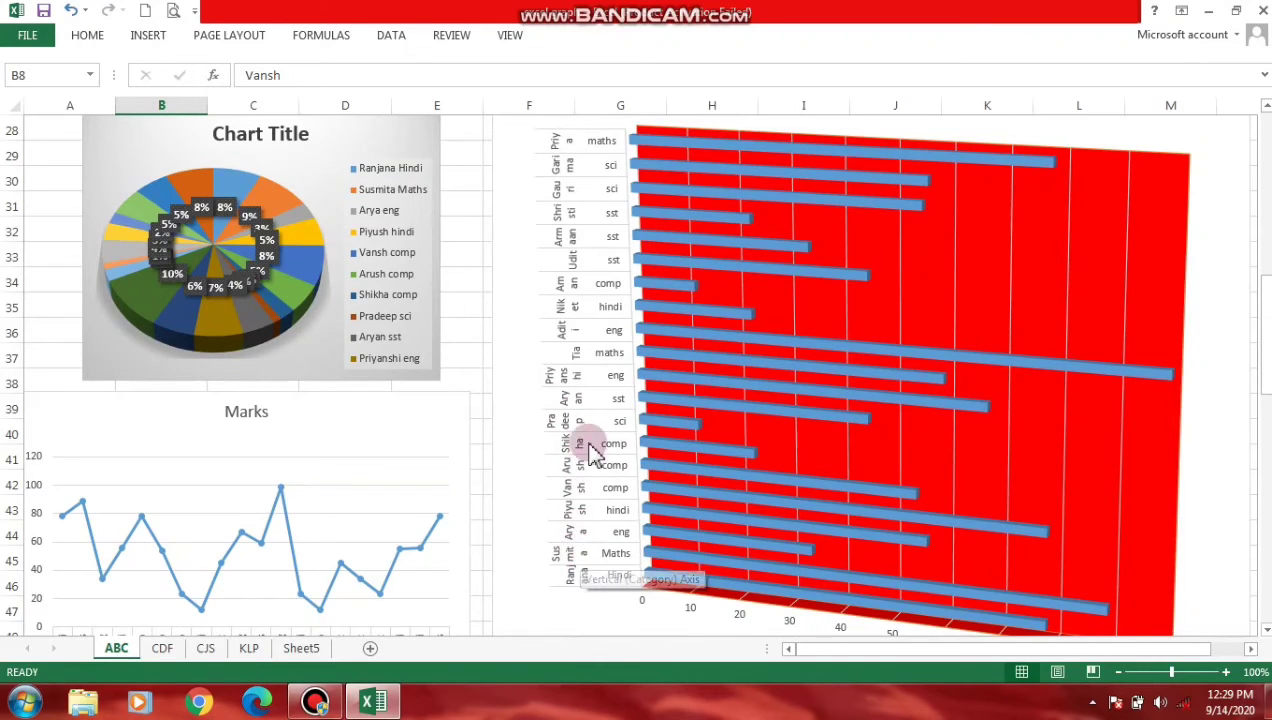
pyautogui.scroll(-1, 572, 412)
pyautogui.scroll(-2, 520, 440)
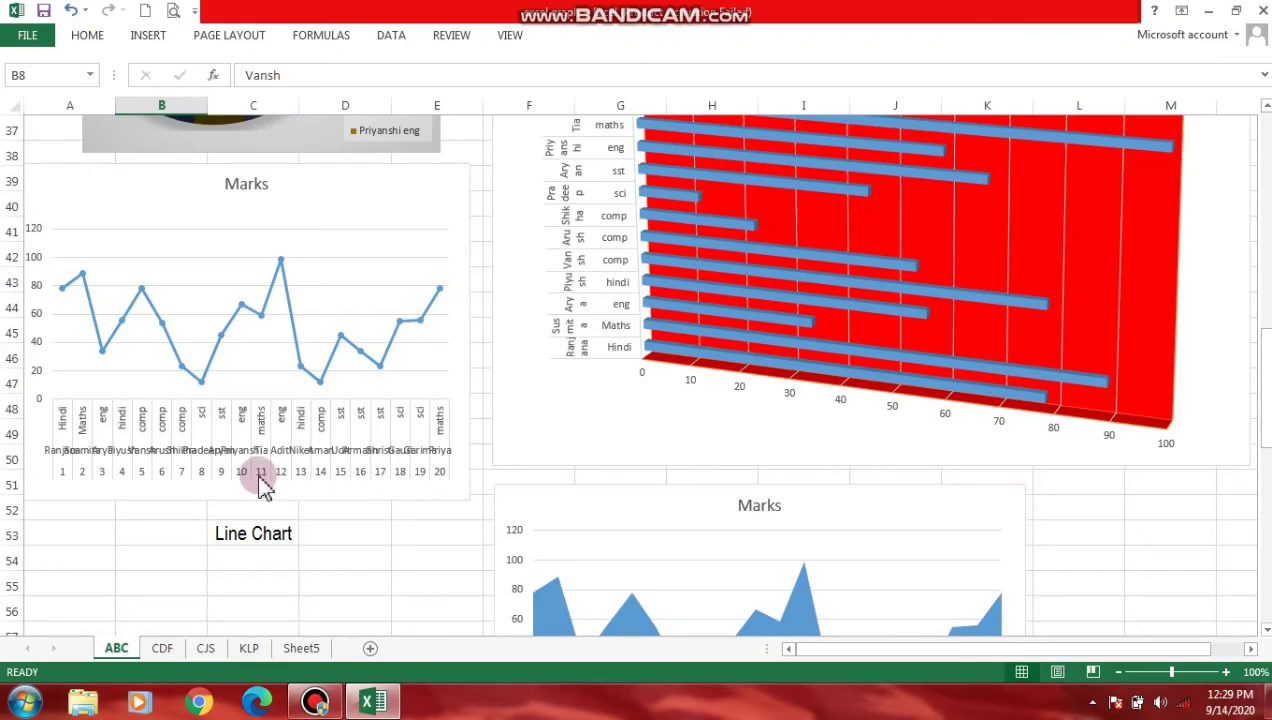
pyautogui.scroll(-4, 786, 649)
pyautogui.scroll(-2, 786, 649)
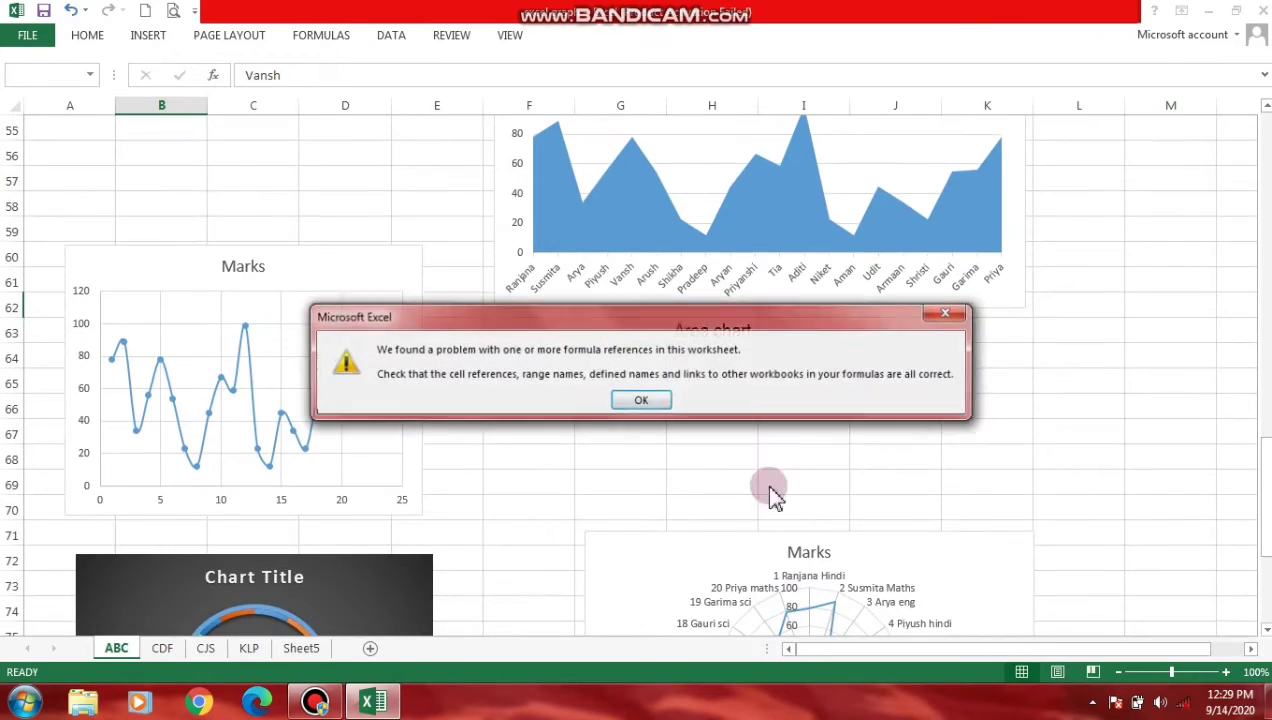
pyautogui.click(643, 401)
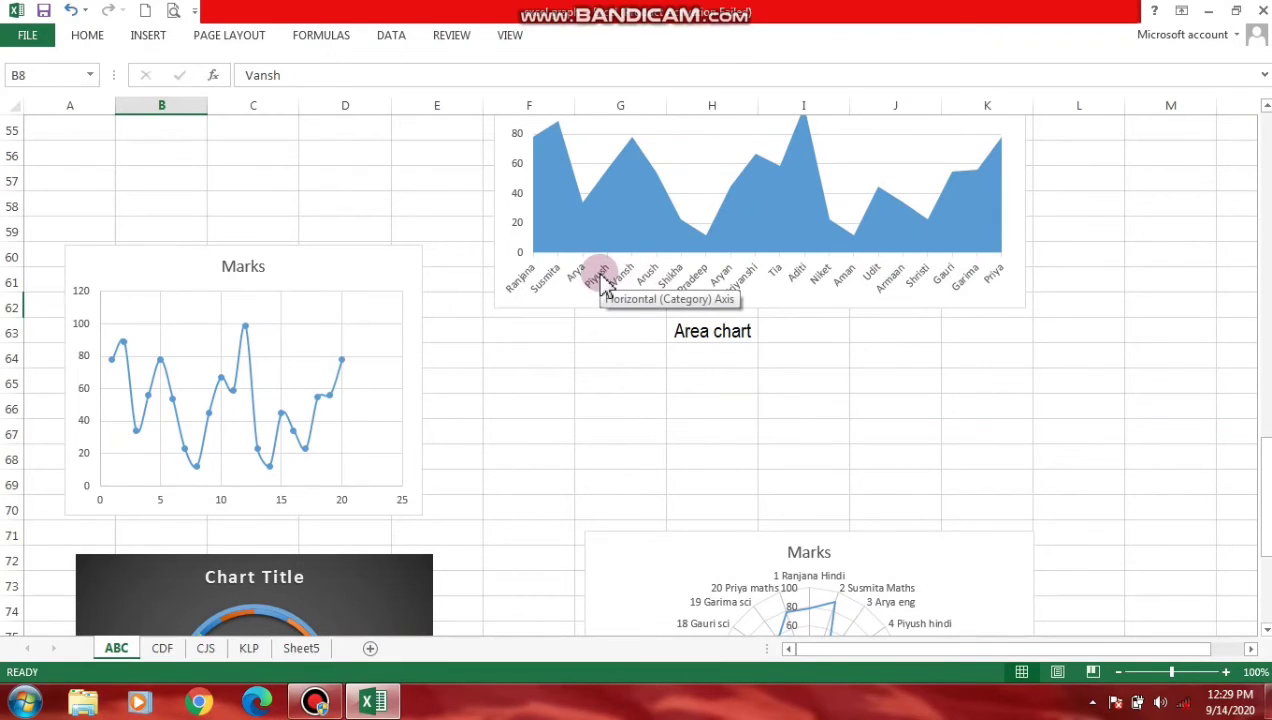
pyautogui.scroll(4, 603, 285)
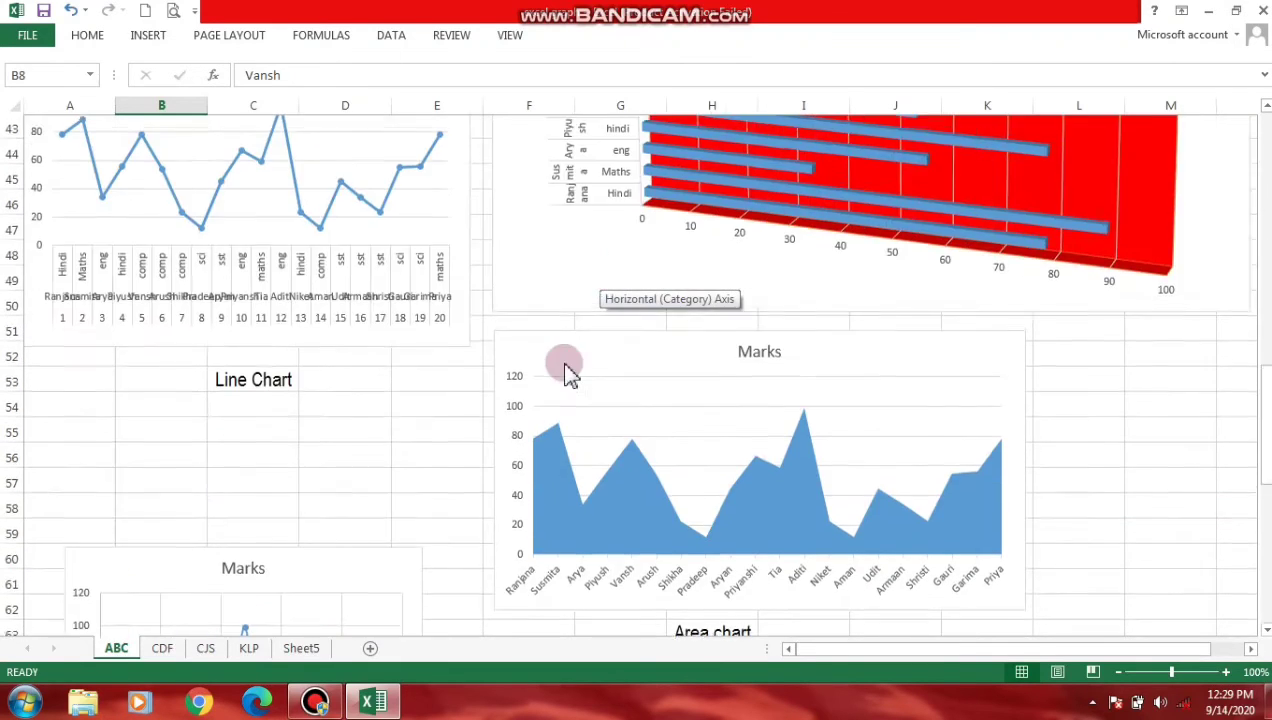
pyautogui.scroll(4, 568, 369)
pyautogui.scroll(7, 554, 420)
pyautogui.scroll(3, 548, 426)
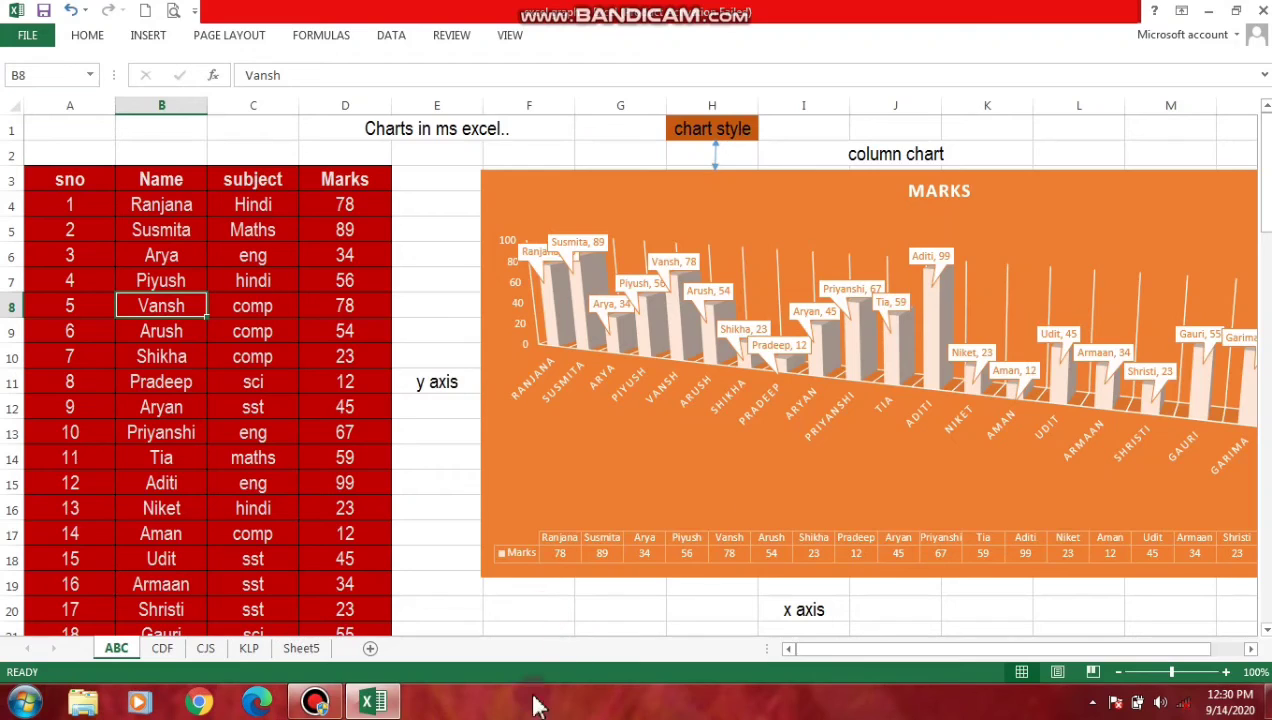
pyautogui.click(336, 708)
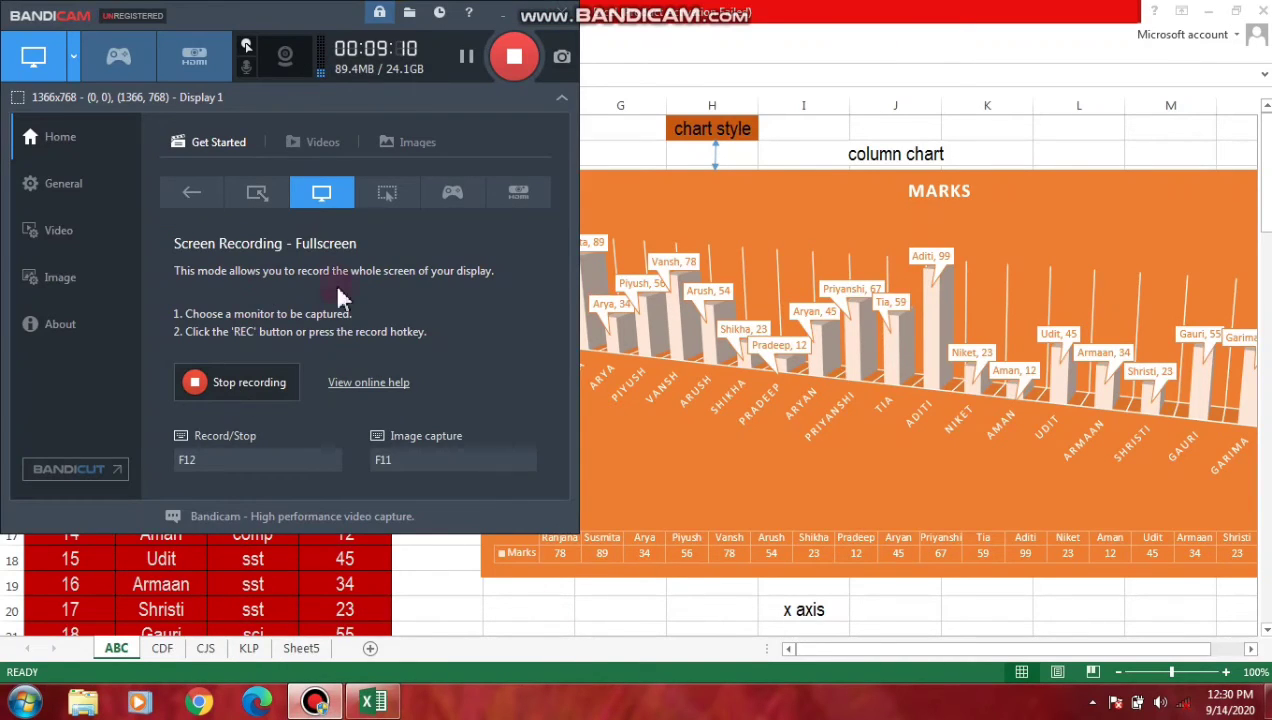
pyautogui.click(230, 387)
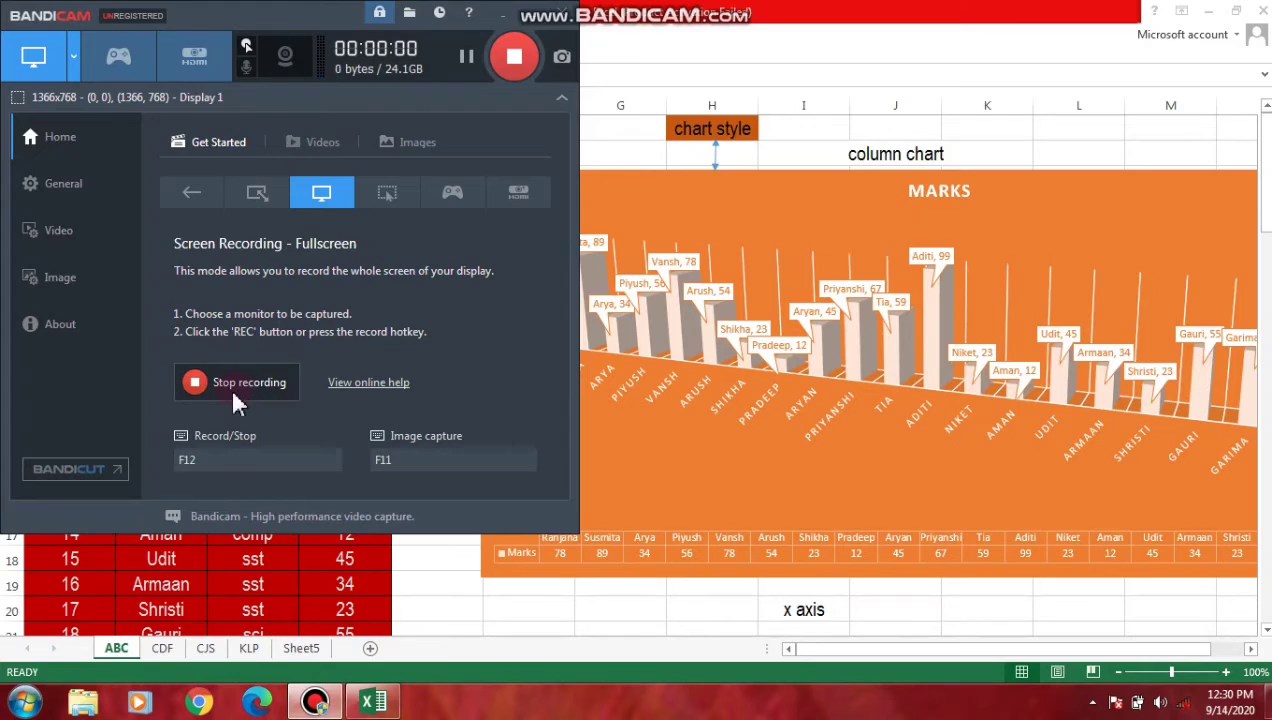
pyautogui.click(530, 14)
# - Enter the heading 'How to resize your chart' in cell H87 below the Chart tools note
pyautogui.scroll(-2, 125, 577)
pyautogui.scroll(-2, 125, 577)
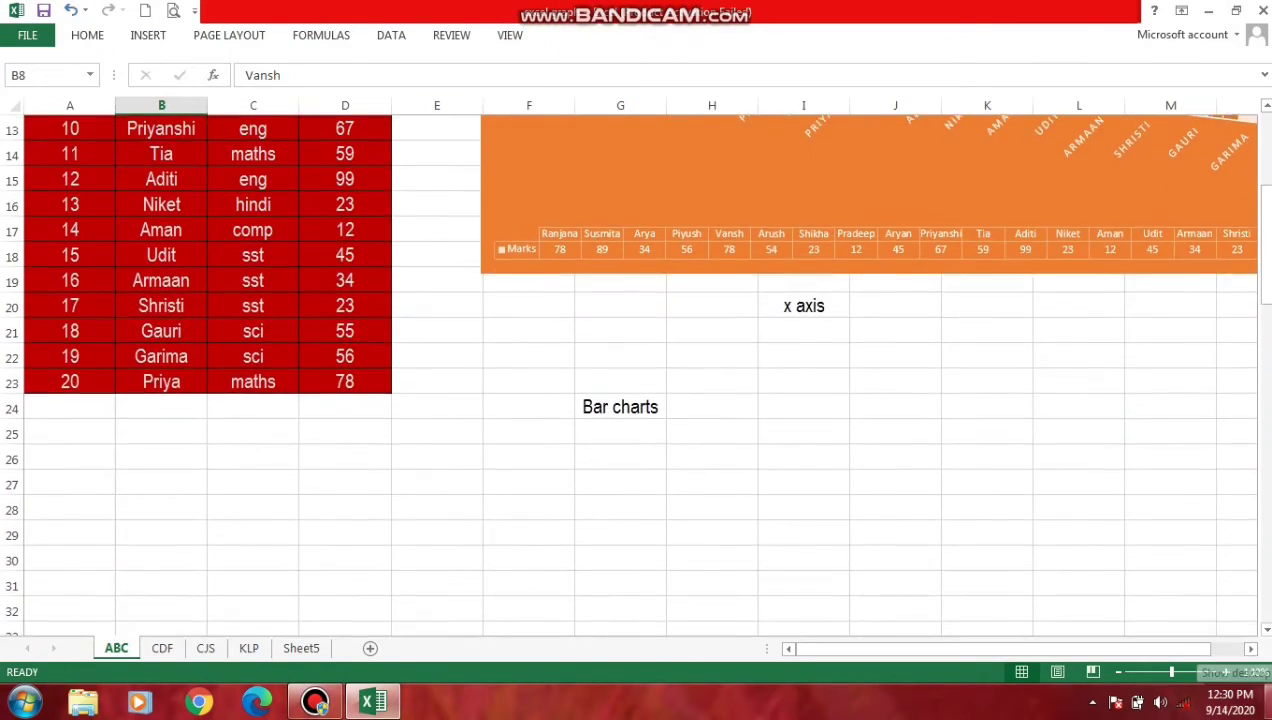
pyautogui.scroll(4, 1258, 712)
pyautogui.scroll(-1, 1258, 712)
pyautogui.scroll(-3, 1258, 712)
pyautogui.scroll(-9, 1258, 712)
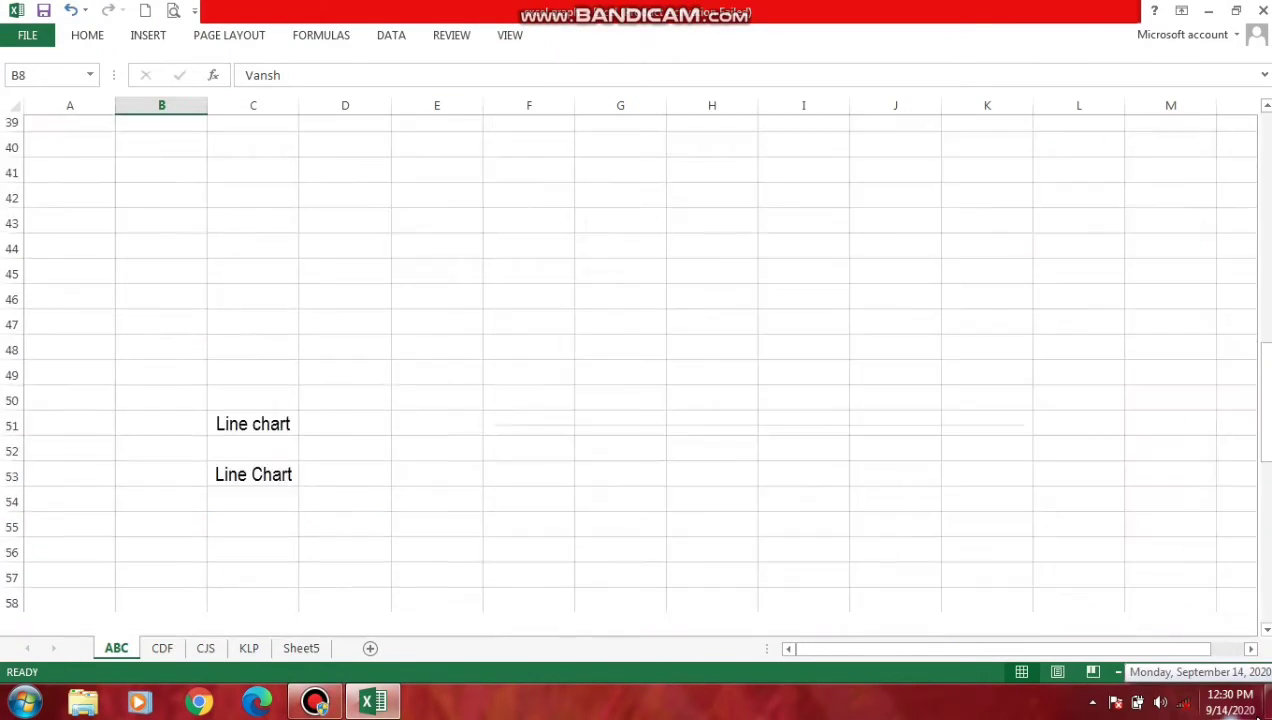
pyautogui.scroll(-11, 1258, 712)
pyautogui.scroll(-2, 1172, 548)
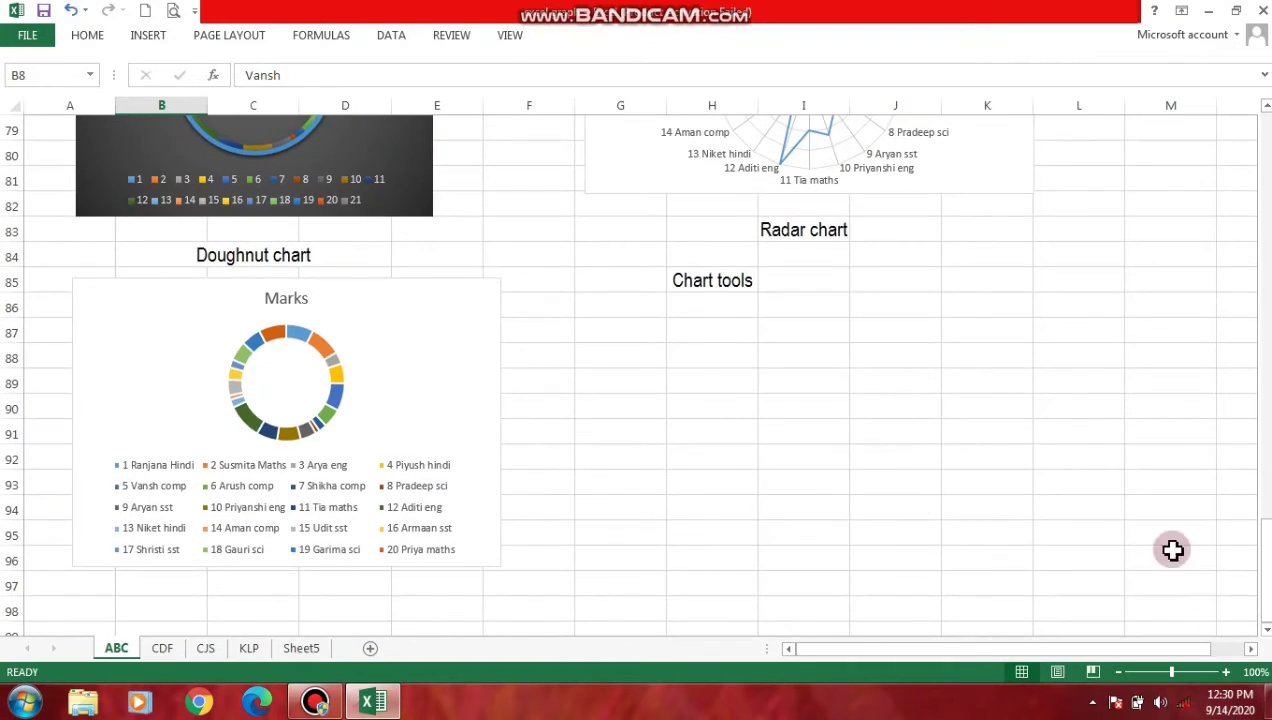
pyautogui.click(677, 333)
pyautogui.write('How to r')
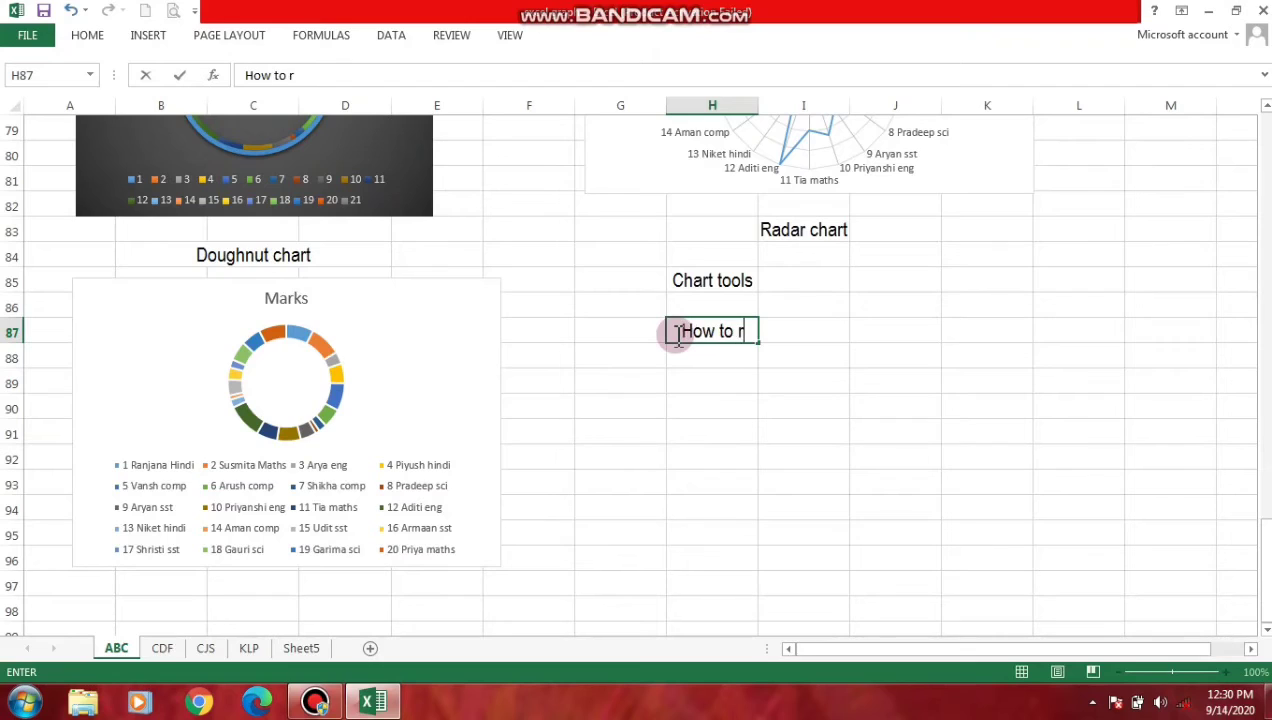
pyautogui.write('esize ')
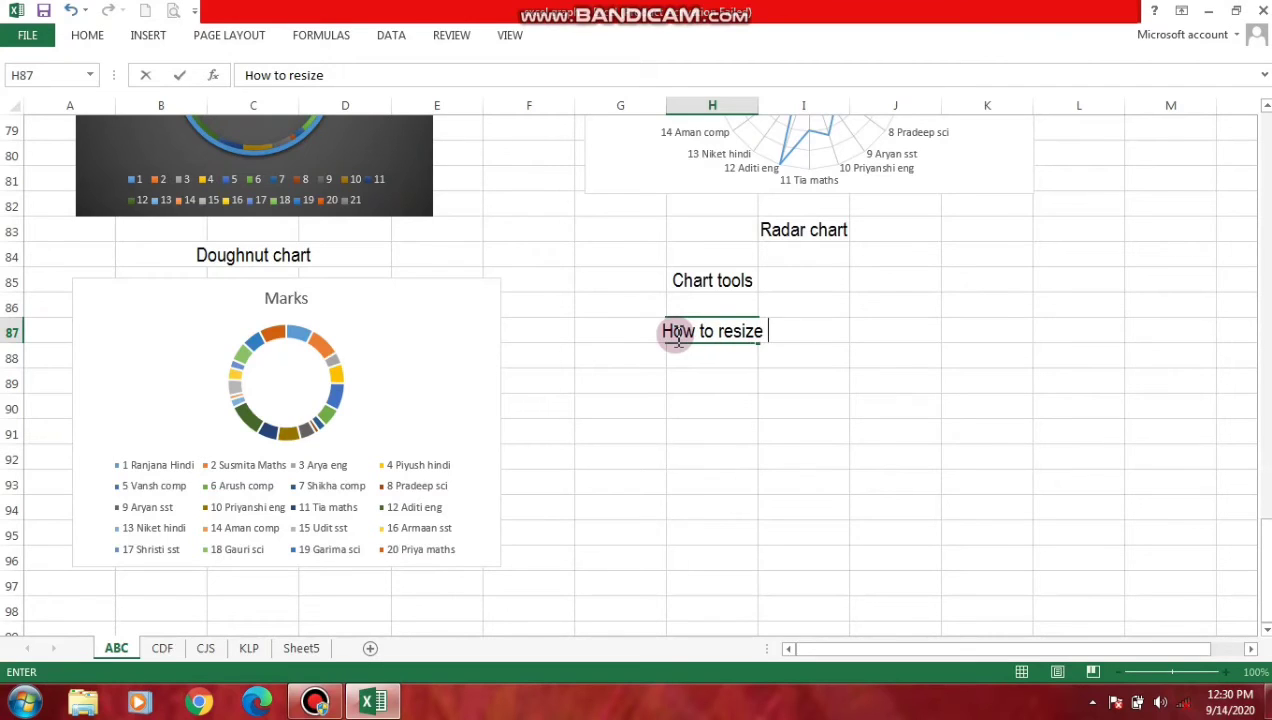
pyautogui.write('your ')
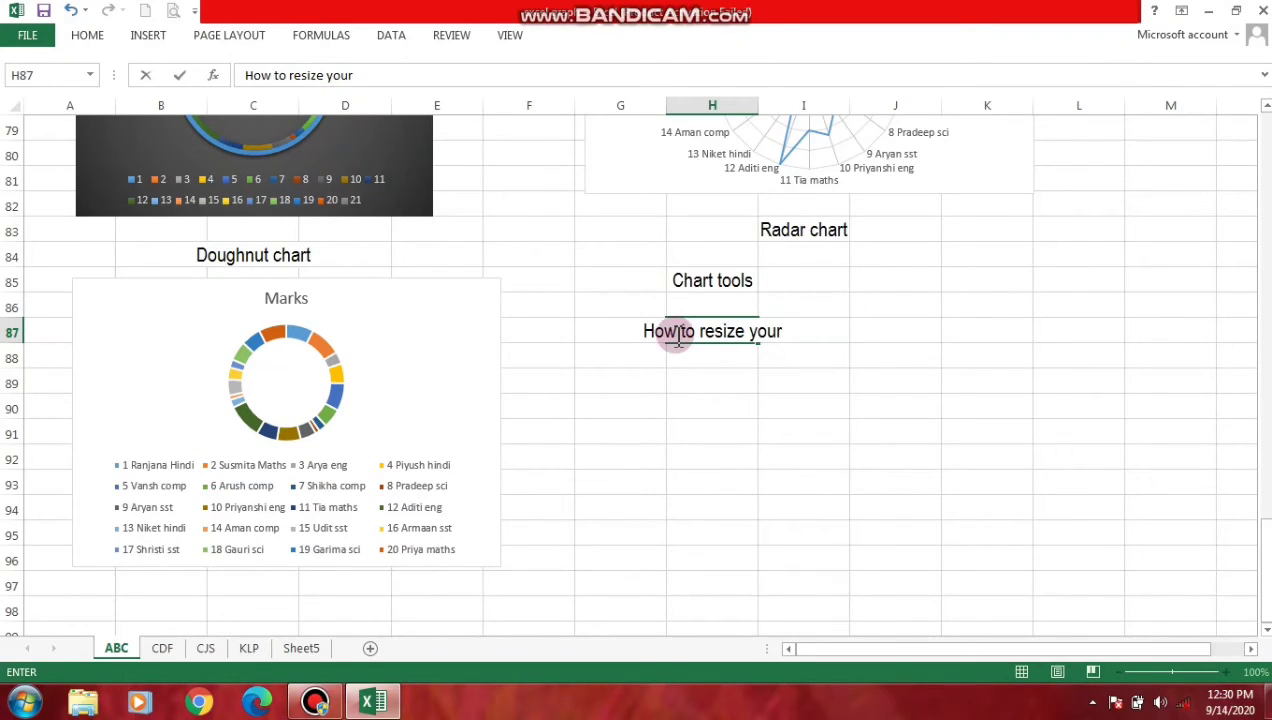
pyautogui.write('chart')
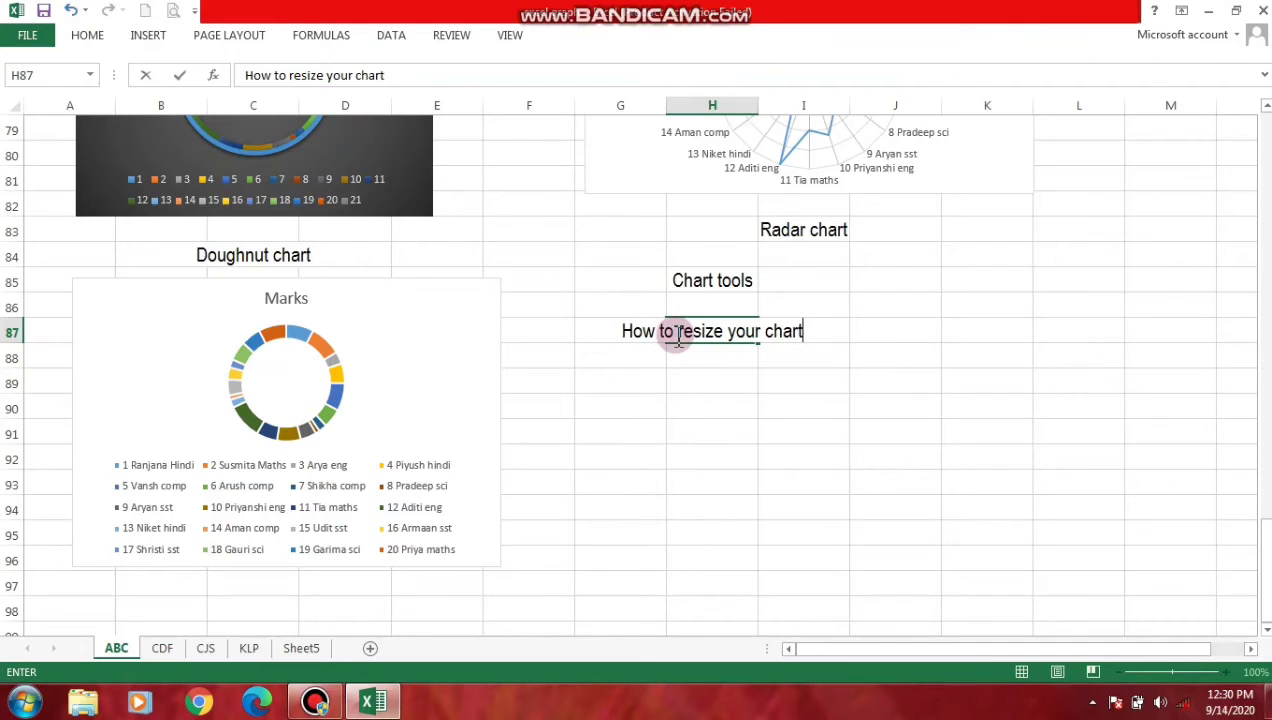
pyautogui.press('Return')
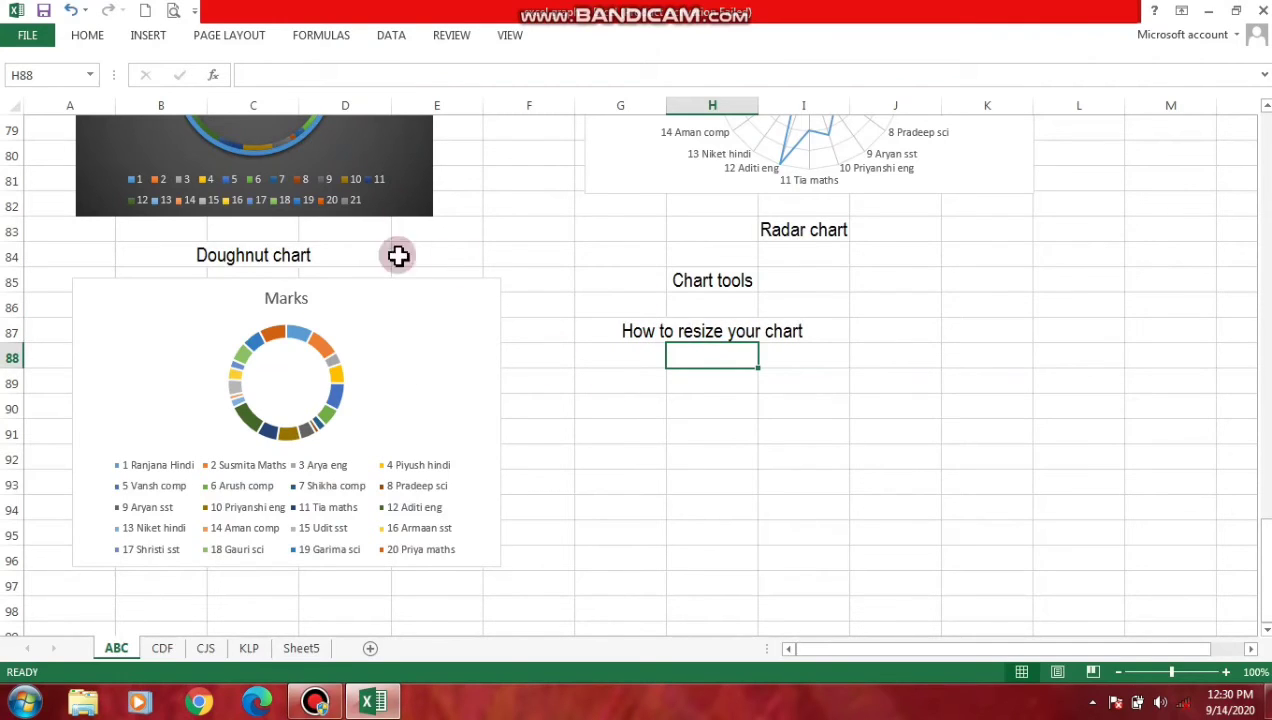
pyautogui.click(395, 428)
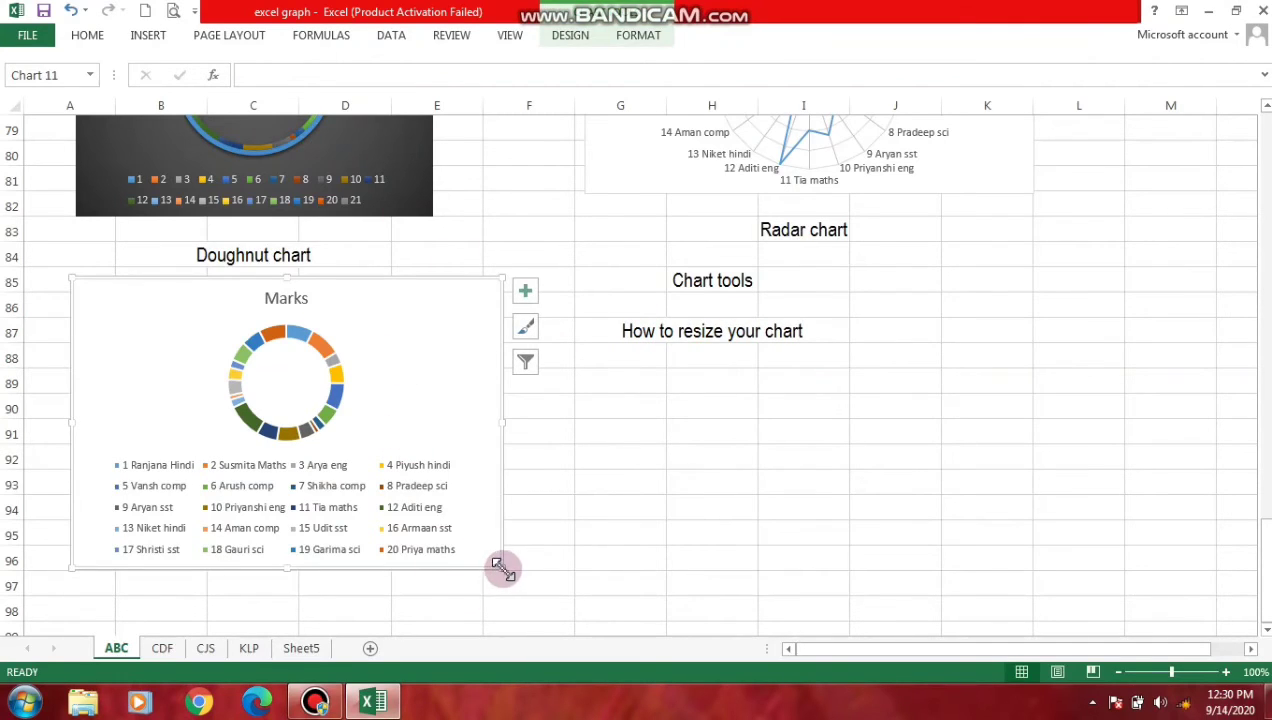
# - Enlarge the doughnut Marks chart by its corner, then shrink it to a narrower, taller frame
pyautogui.moveTo(502, 567)
pyautogui.mouseDown()
pyautogui.moveTo(616, 671)
pyautogui.moveTo(616, 686)
pyautogui.mouseUp()
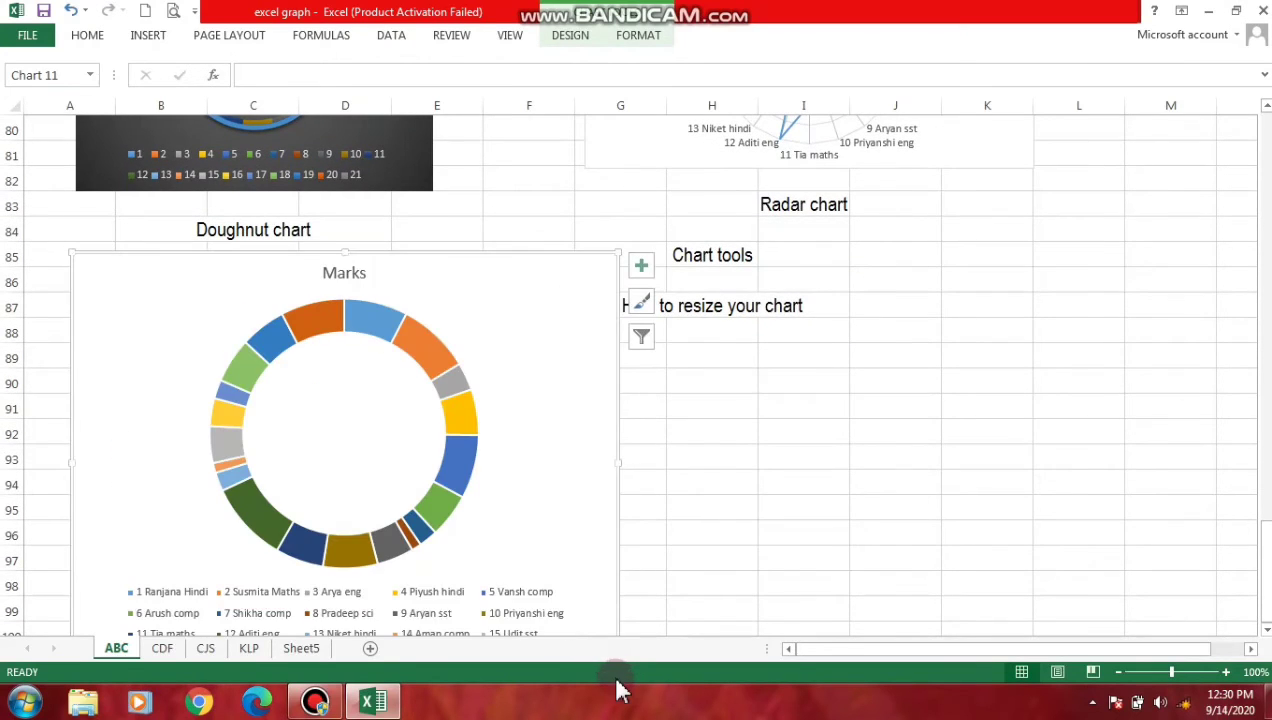
pyautogui.moveTo(616, 248); pyautogui.dragTo(440, 322)
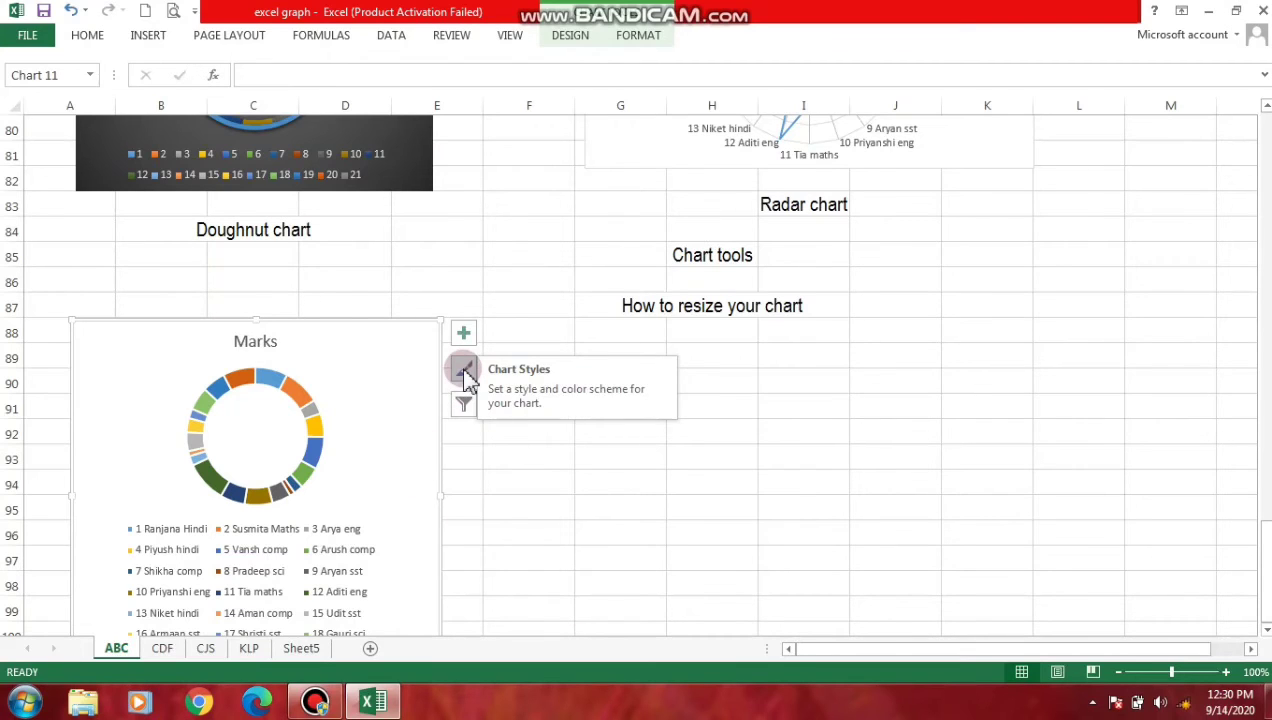
# - Try several doughnut chart styles, settling on the first Marks style
pyautogui.click(464, 372)
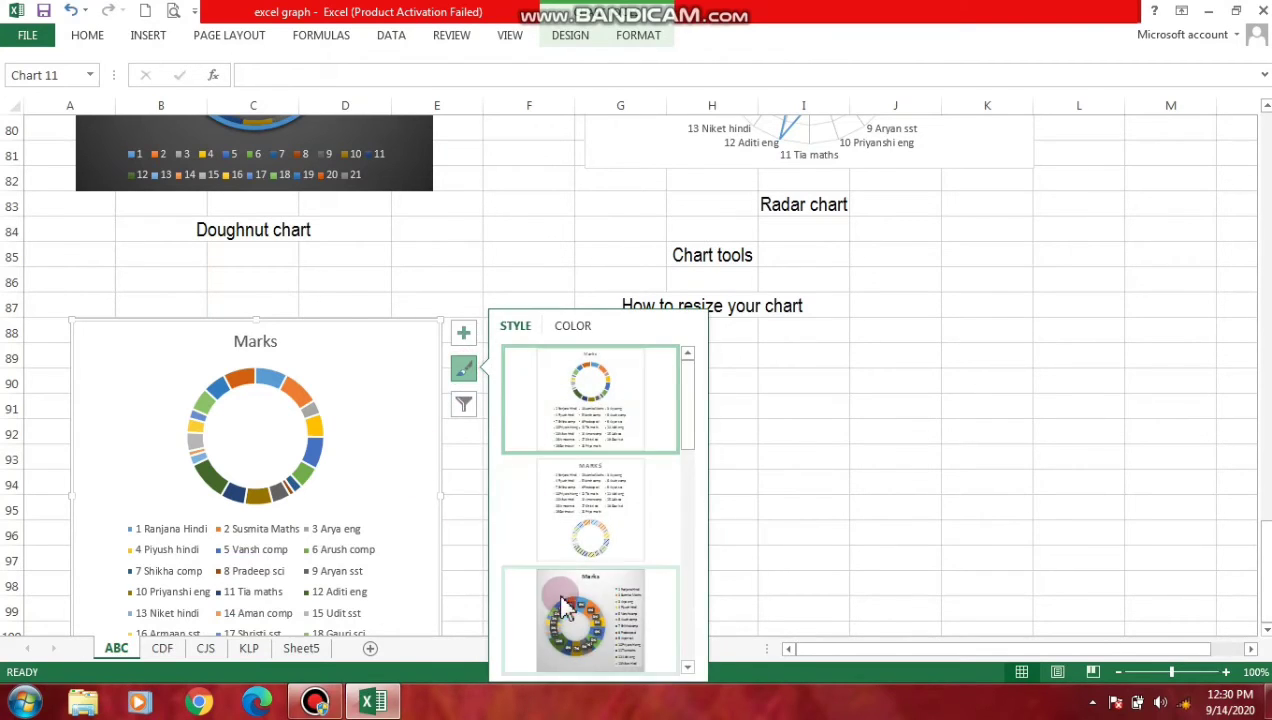
pyautogui.scroll(-2, 598, 528)
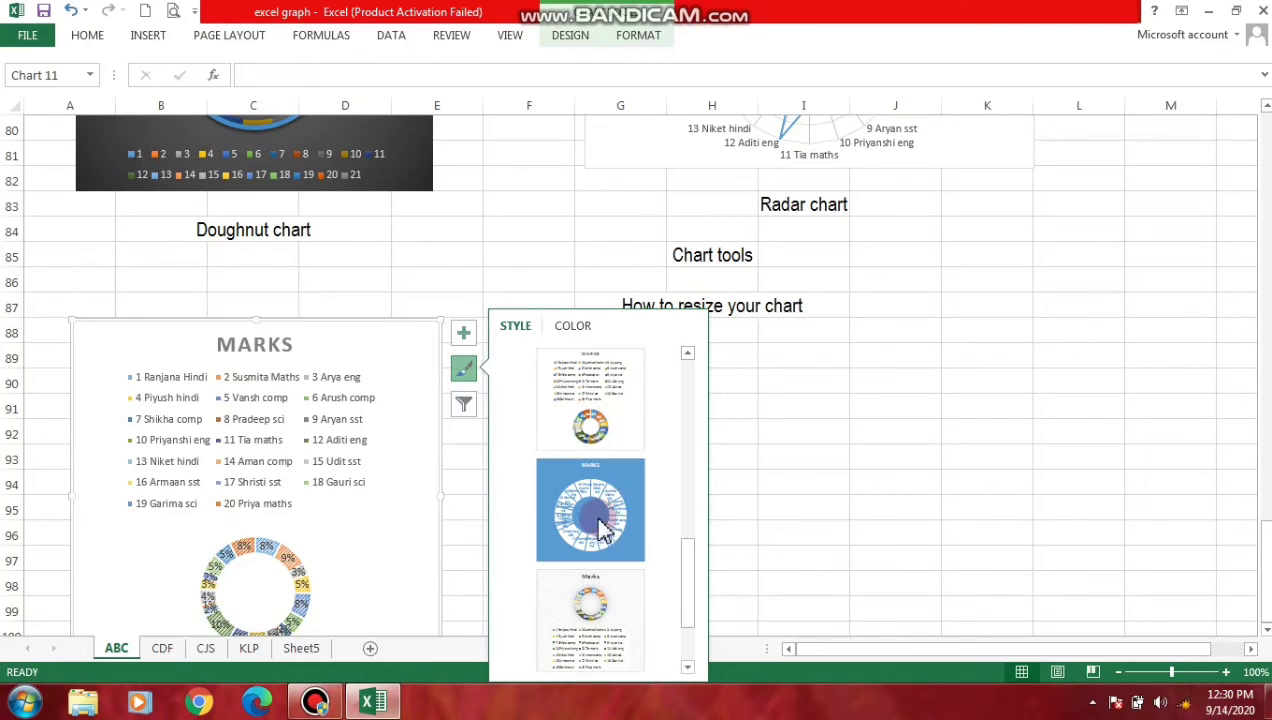
pyautogui.click(588, 502)
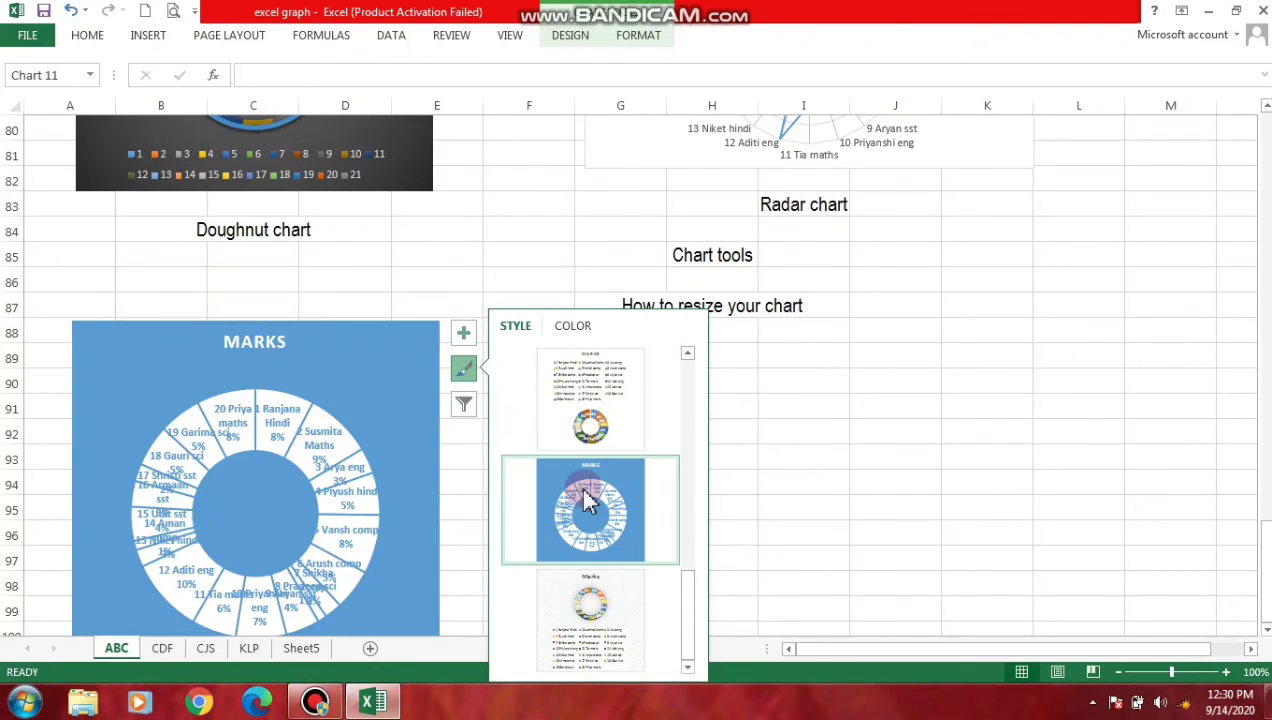
pyautogui.click(548, 502)
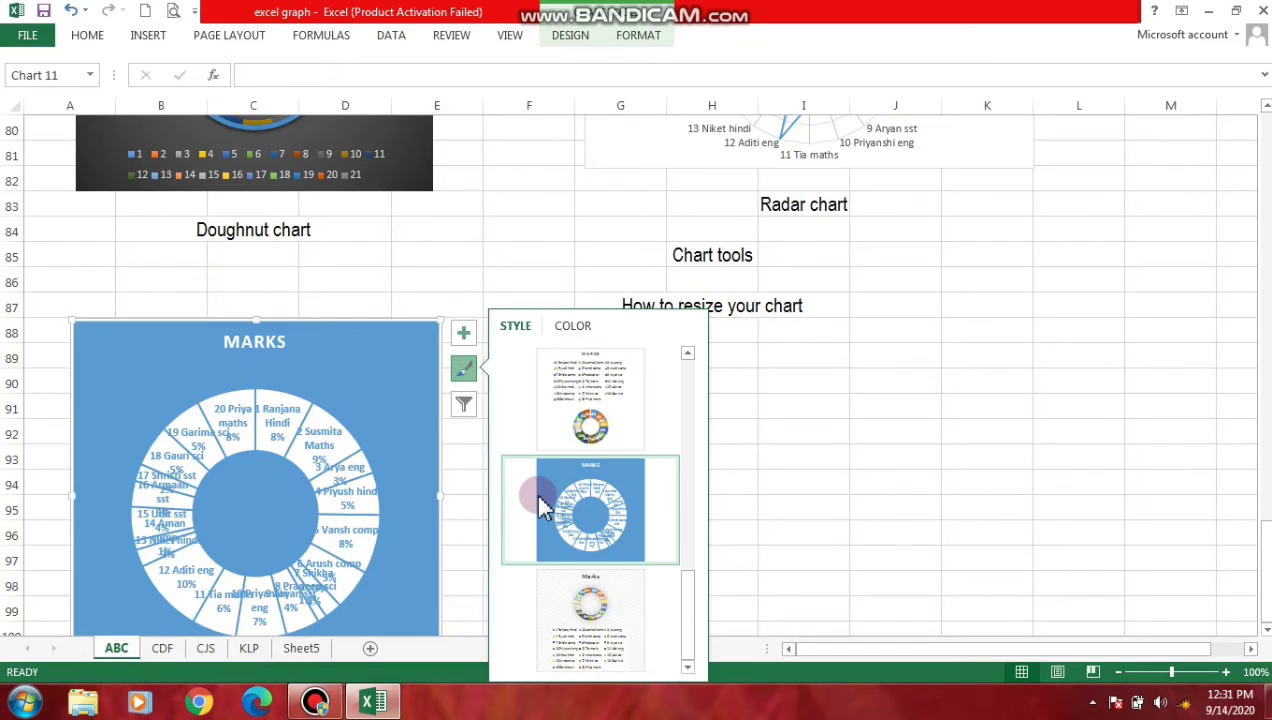
pyautogui.click(566, 630)
pyautogui.click(564, 553)
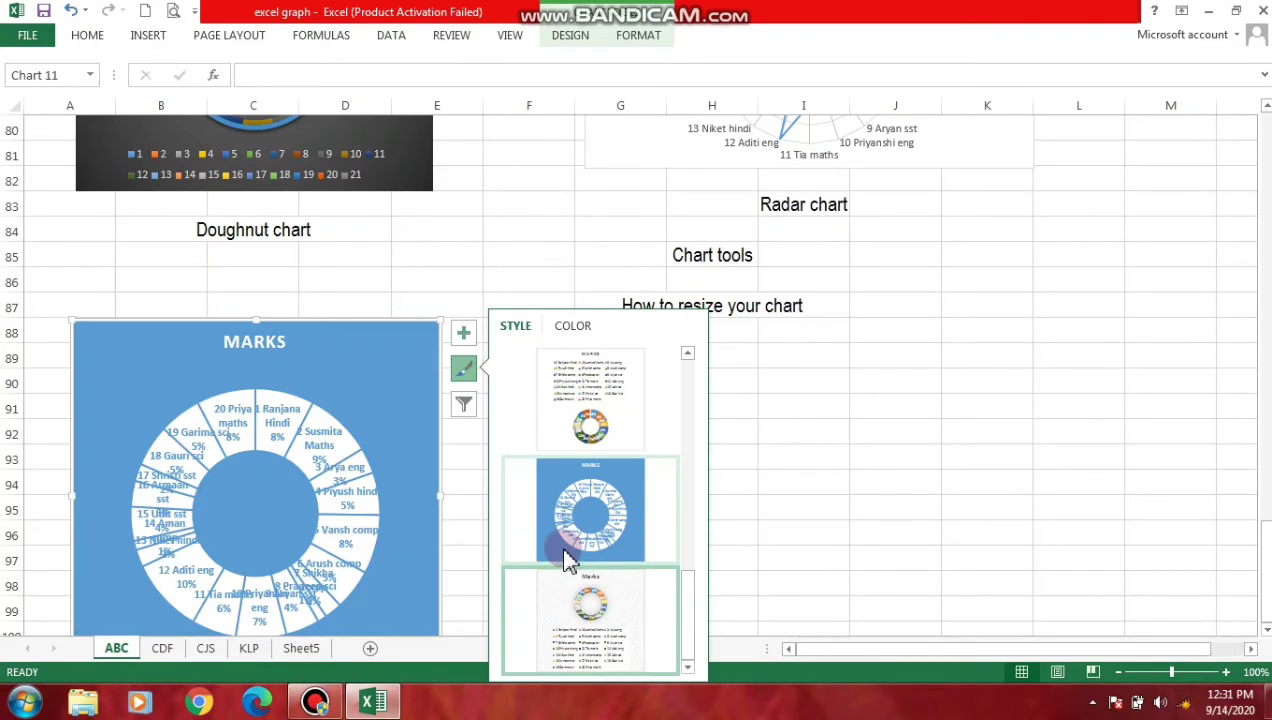
pyautogui.scroll(3, 630, 525)
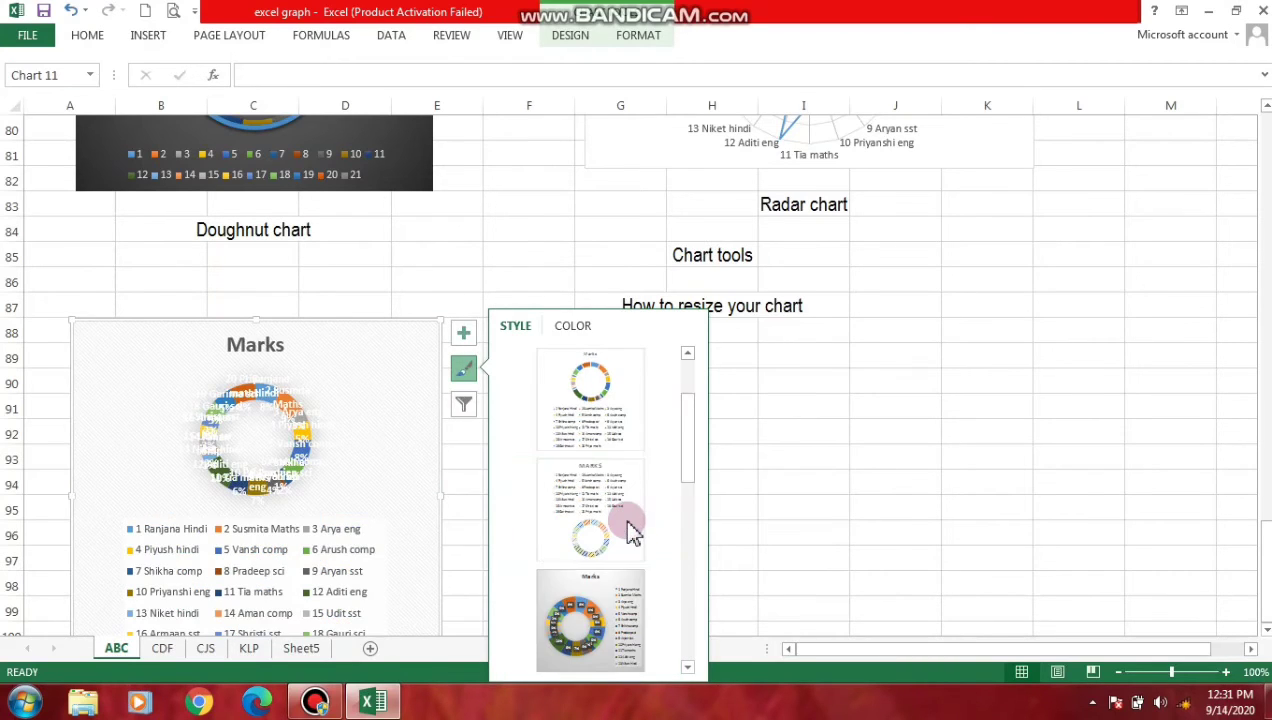
pyautogui.click(597, 450)
# - Recolour the doughnut with the orange, yellow and green Colorful scheme after trying single-hue options
pyautogui.click(572, 326)
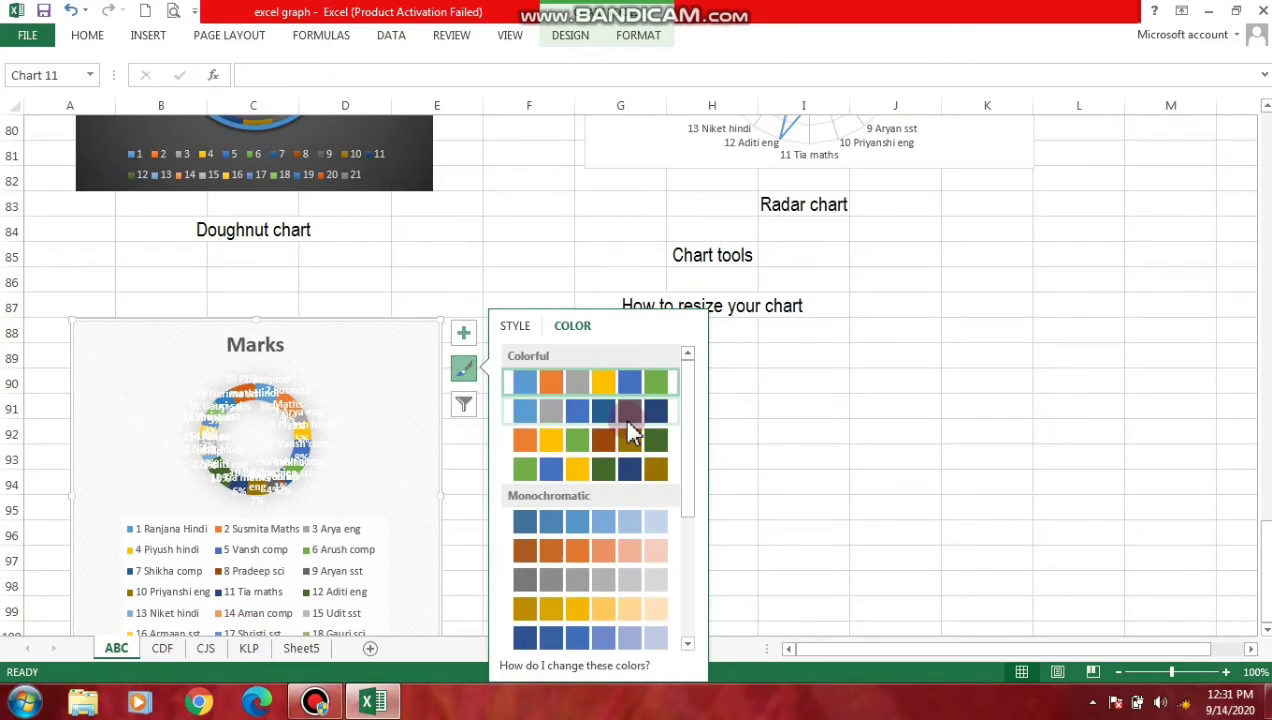
pyautogui.click(608, 443)
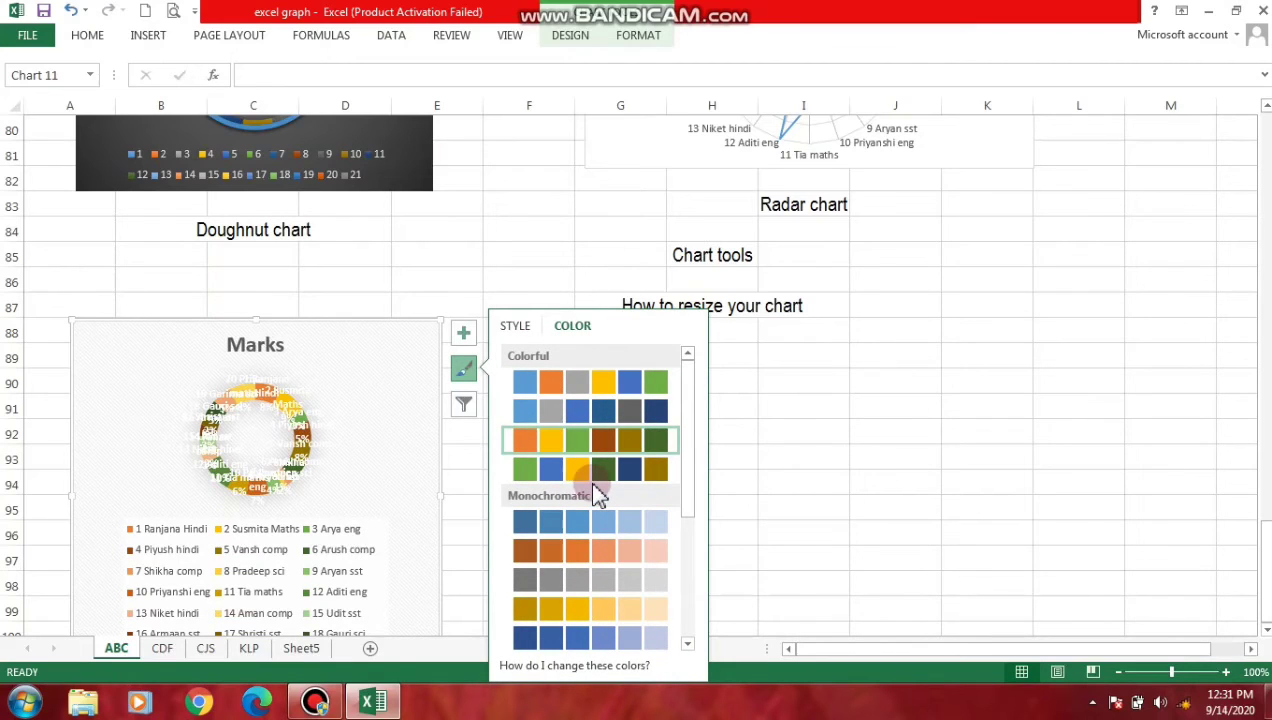
pyautogui.click(548, 522)
pyautogui.click(533, 607)
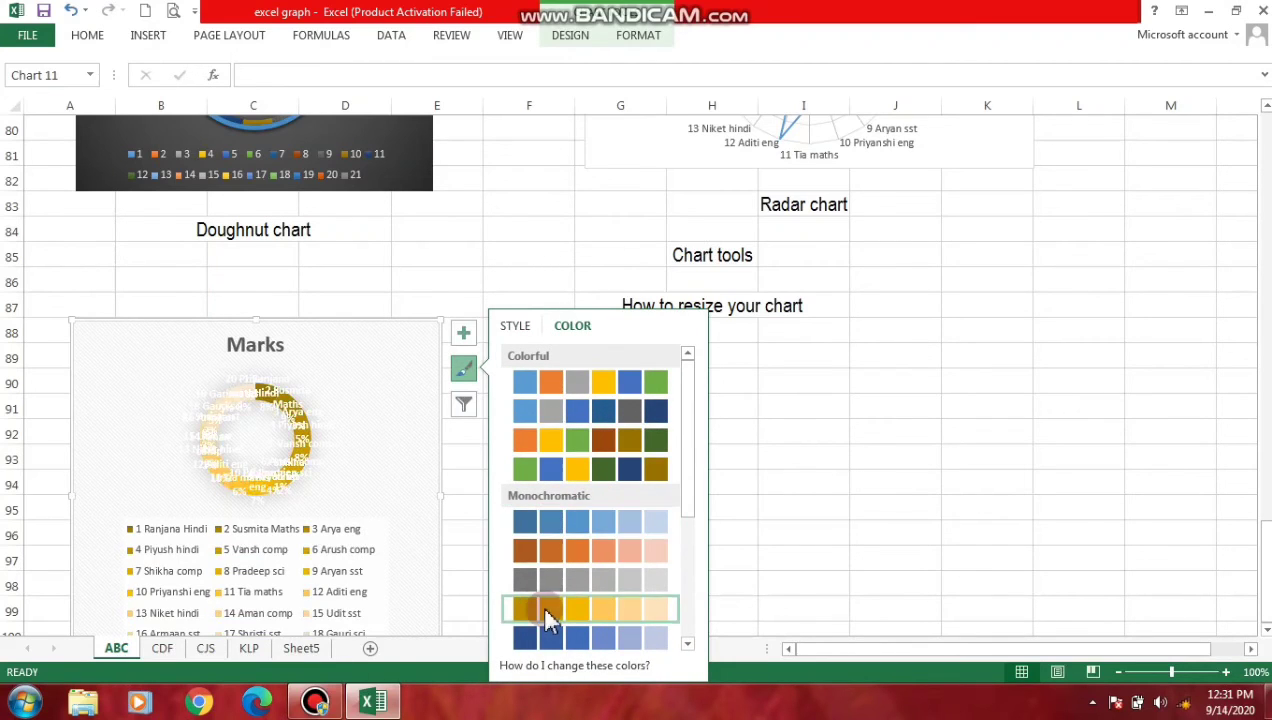
pyautogui.click(547, 565)
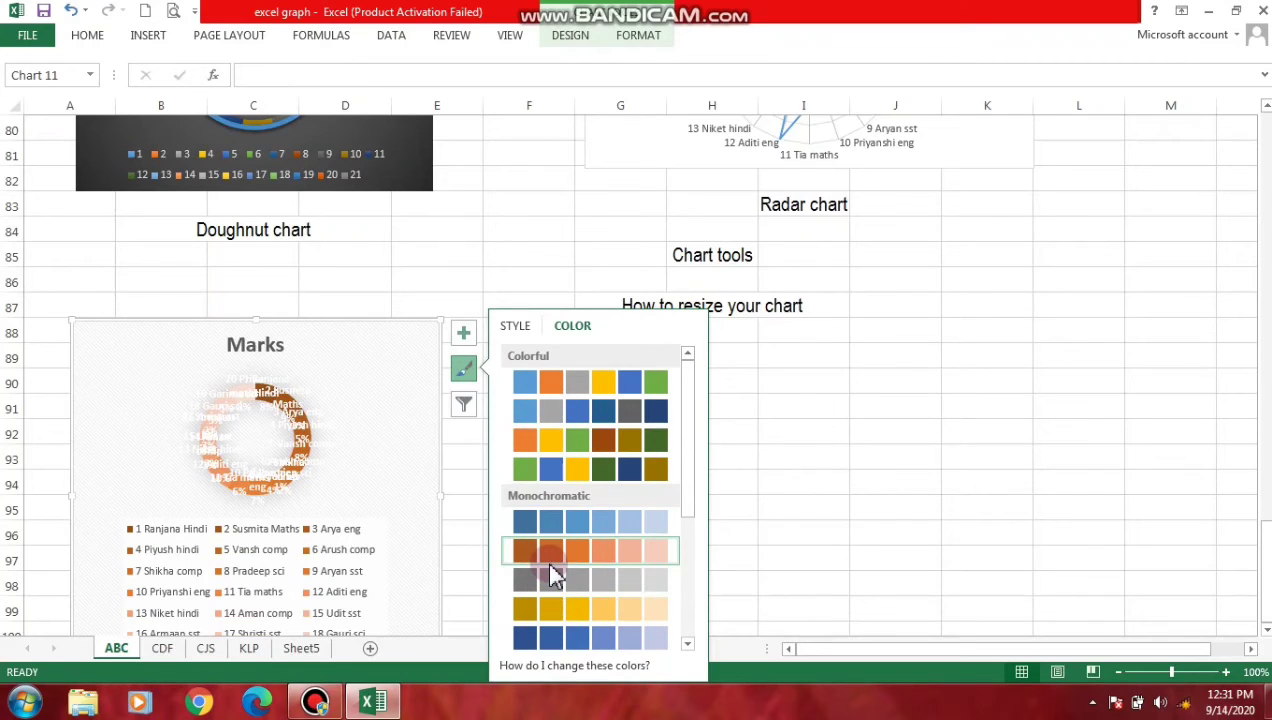
pyautogui.click(577, 443)
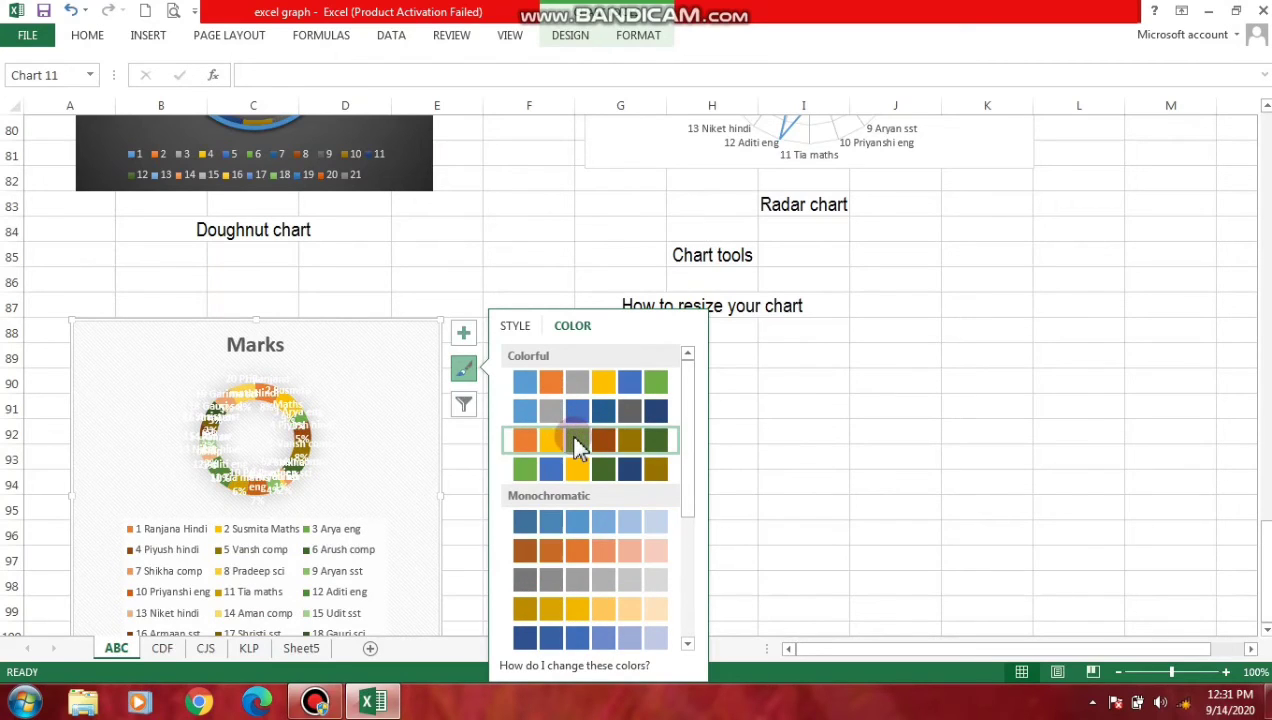
# - Apply the first light labelled doughnut style to the Marks chart
pyautogui.click(533, 331)
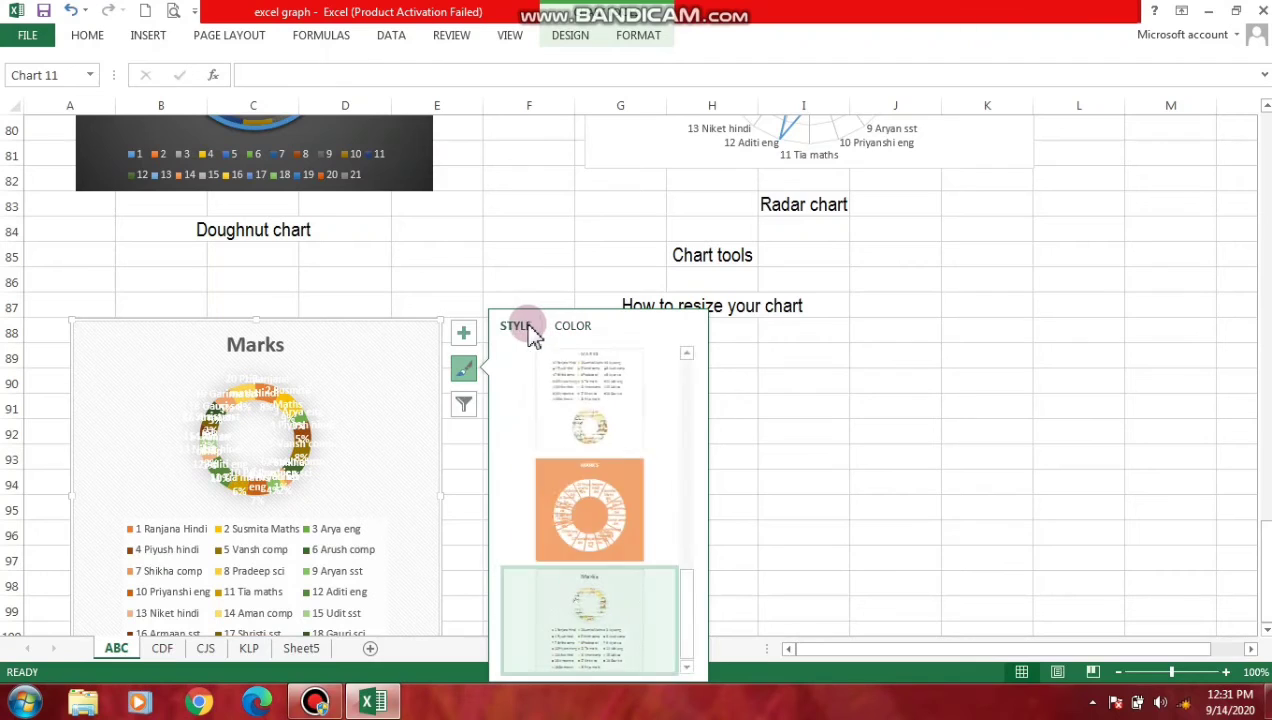
pyautogui.click(576, 407)
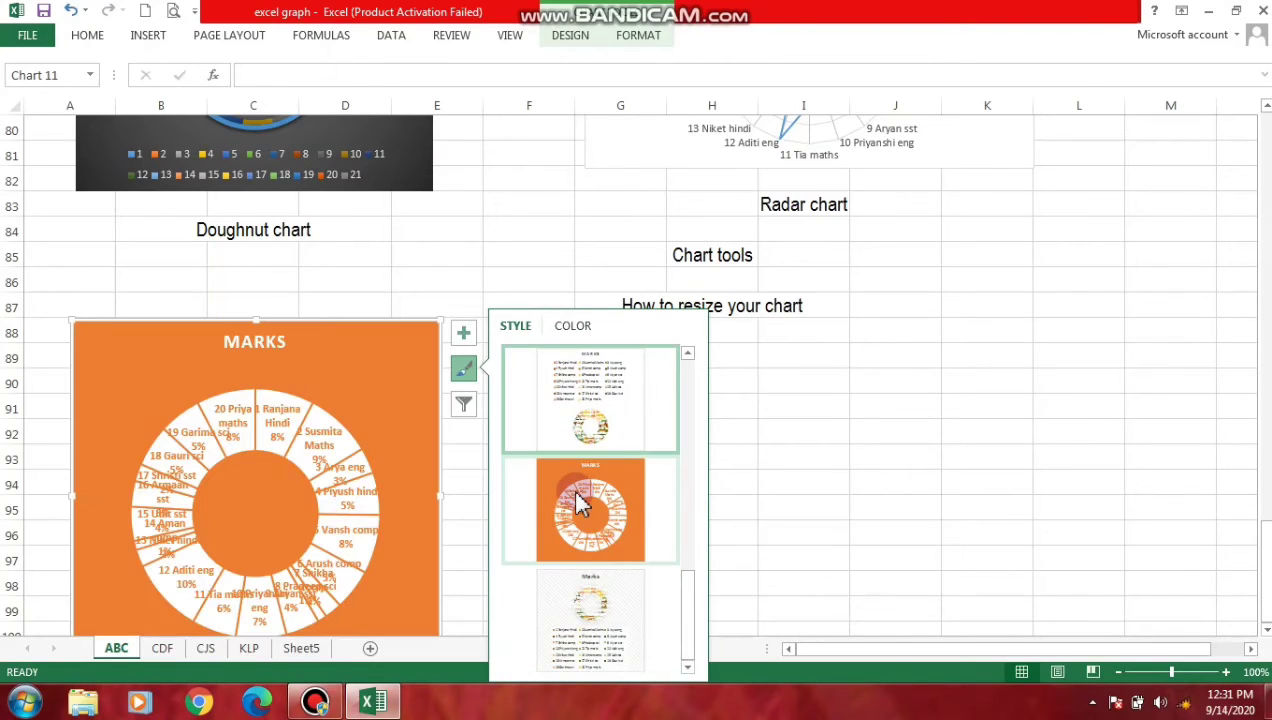
pyautogui.moveTo(690, 572); pyautogui.dragTo(682, 434)
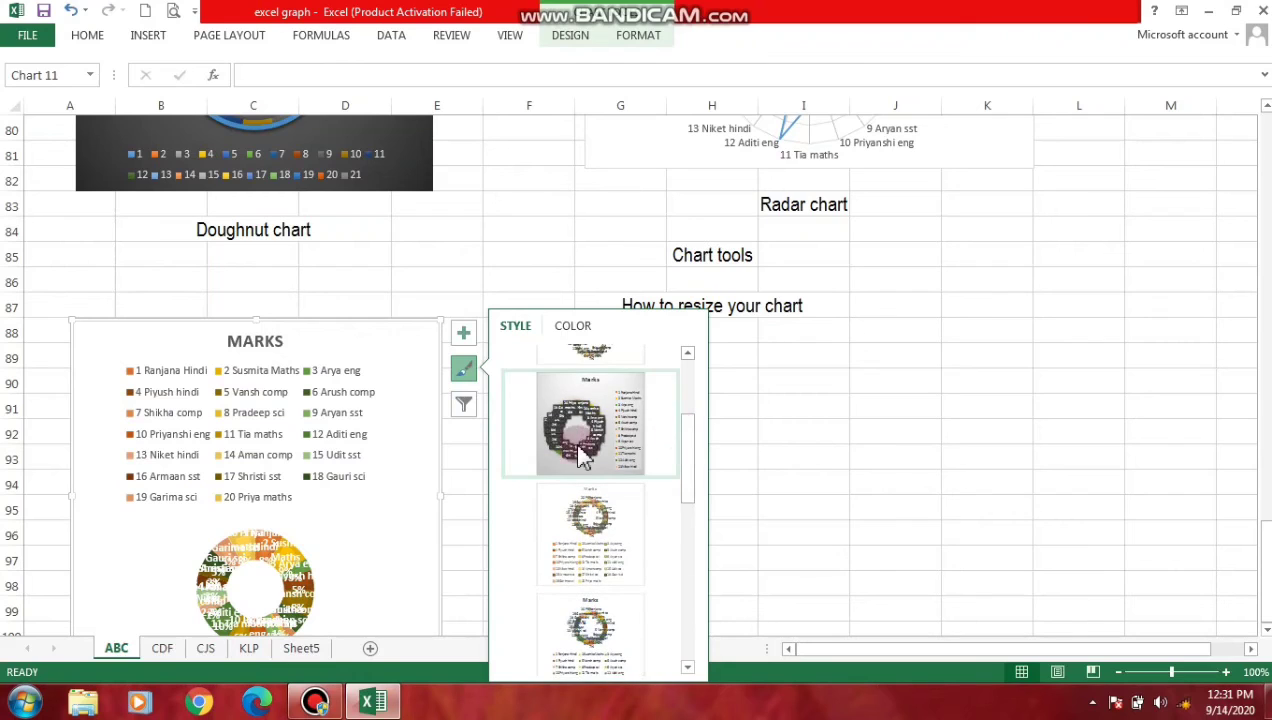
pyautogui.click(560, 465)
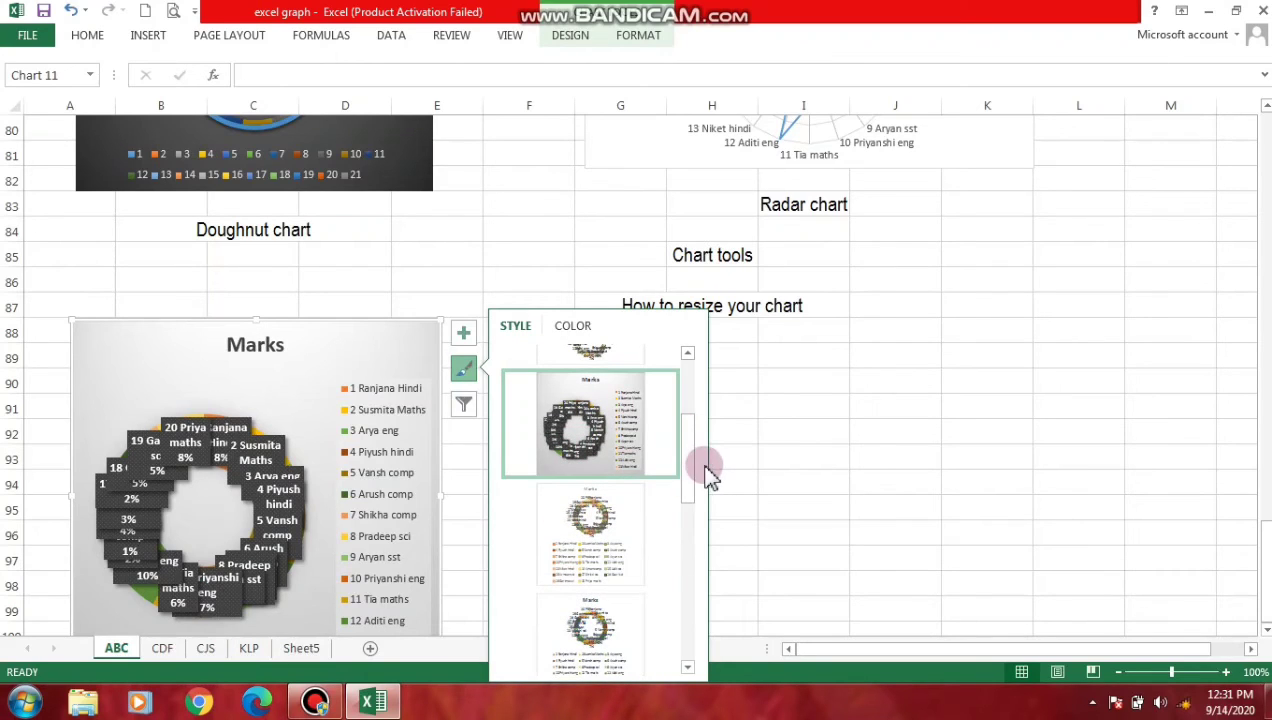
pyautogui.moveTo(688, 484); pyautogui.dragTo(695, 424)
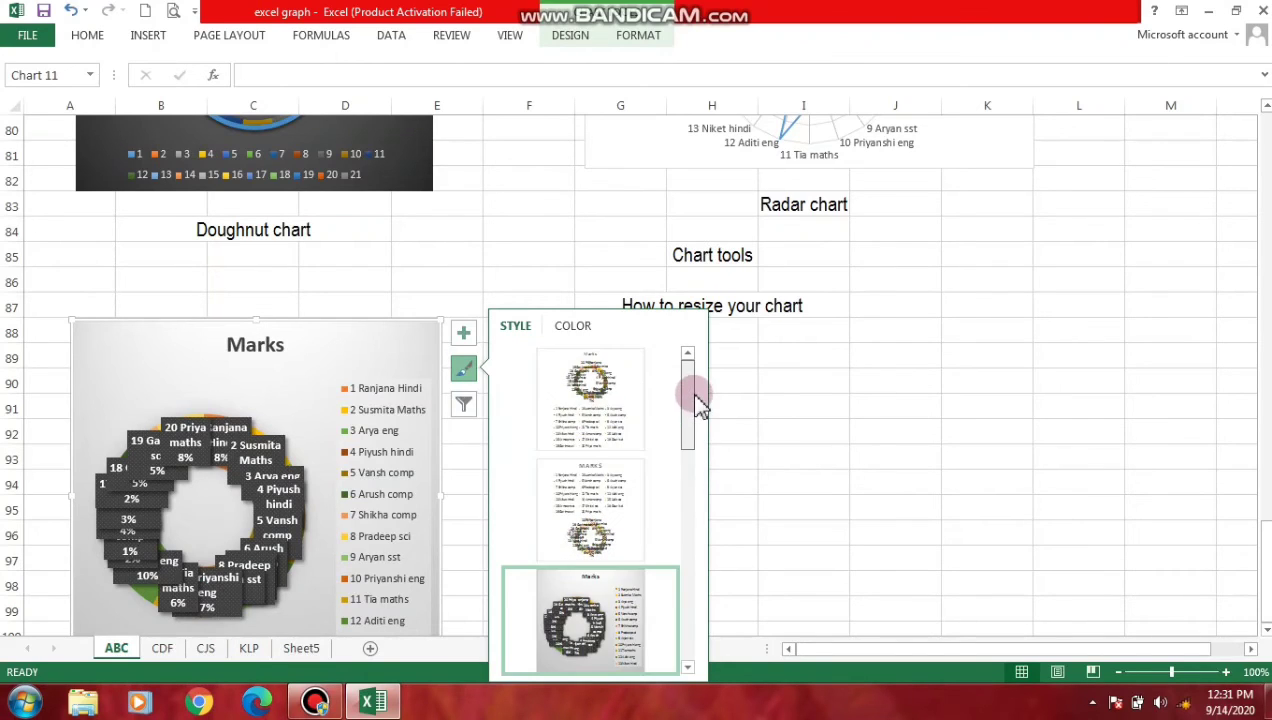
pyautogui.click(585, 400)
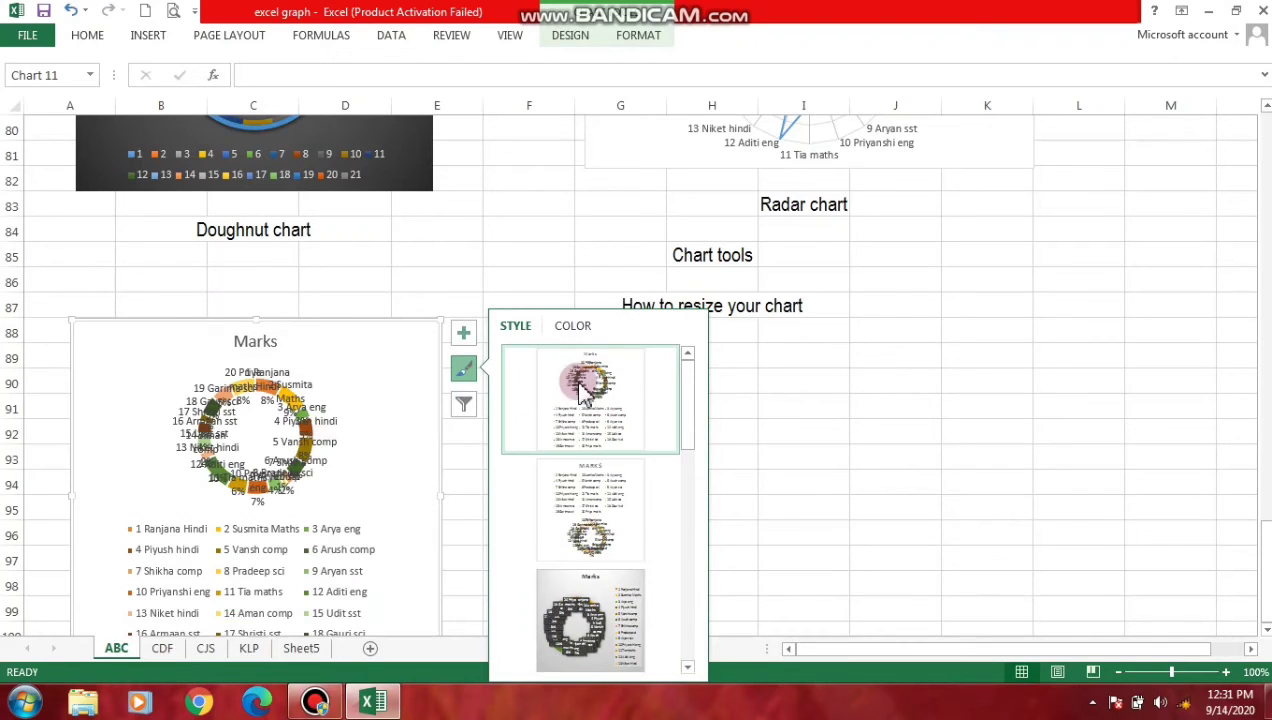
pyautogui.click(920, 454)
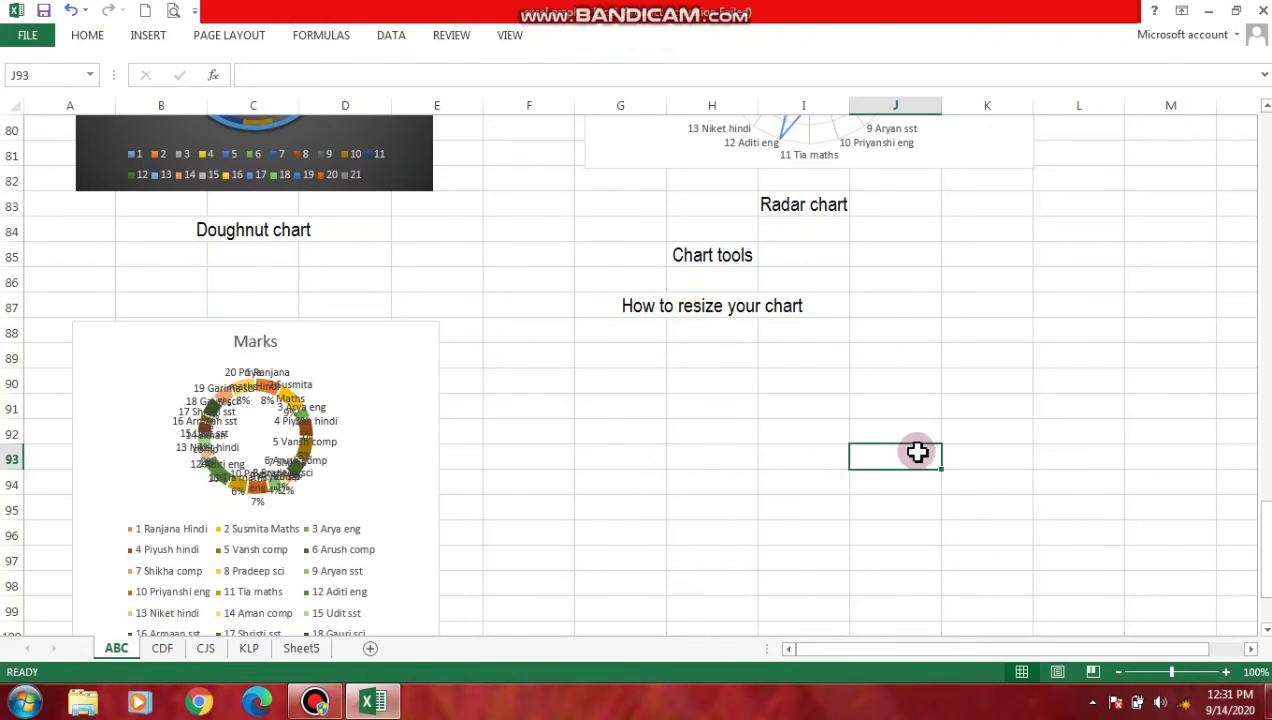
# - Select the orange 3D MARKS column chart at the top of the sheet and show its Format tools
pyautogui.scroll(5, 930, 500)
pyautogui.scroll(4, 932, 517)
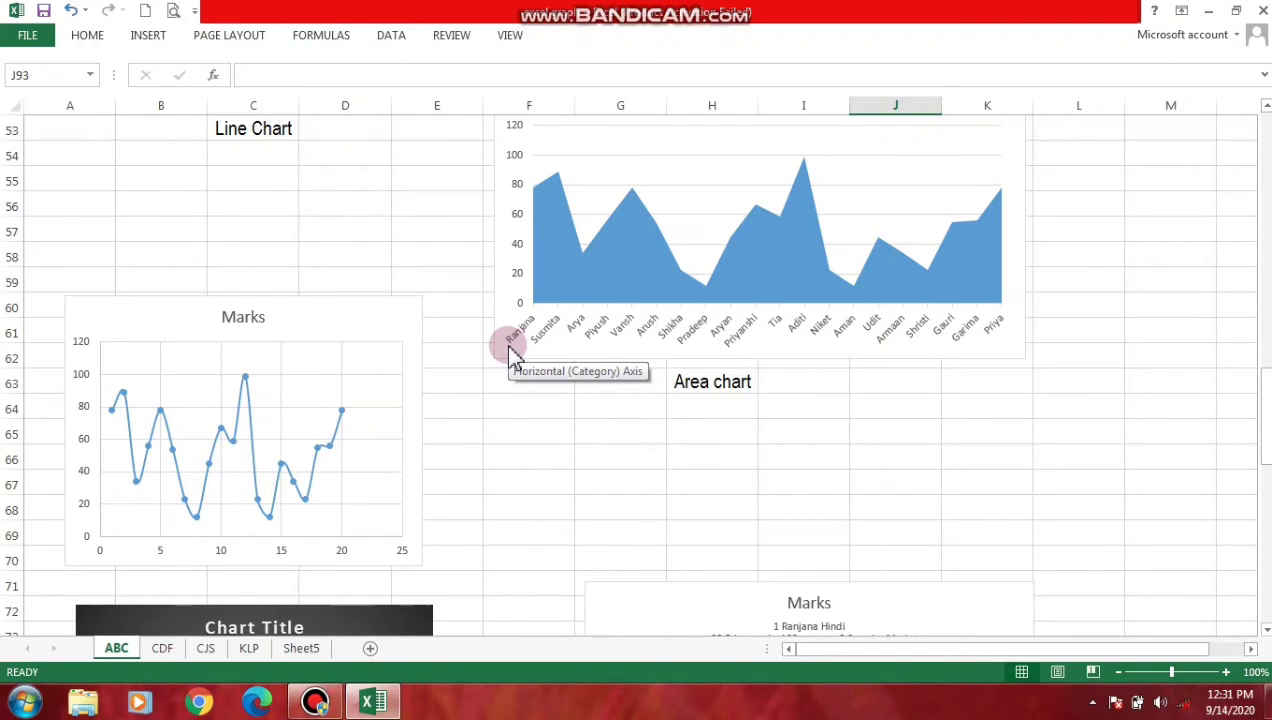
pyautogui.scroll(1, 520, 370)
pyautogui.scroll(4, 542, 400)
pyautogui.scroll(6, 548, 392)
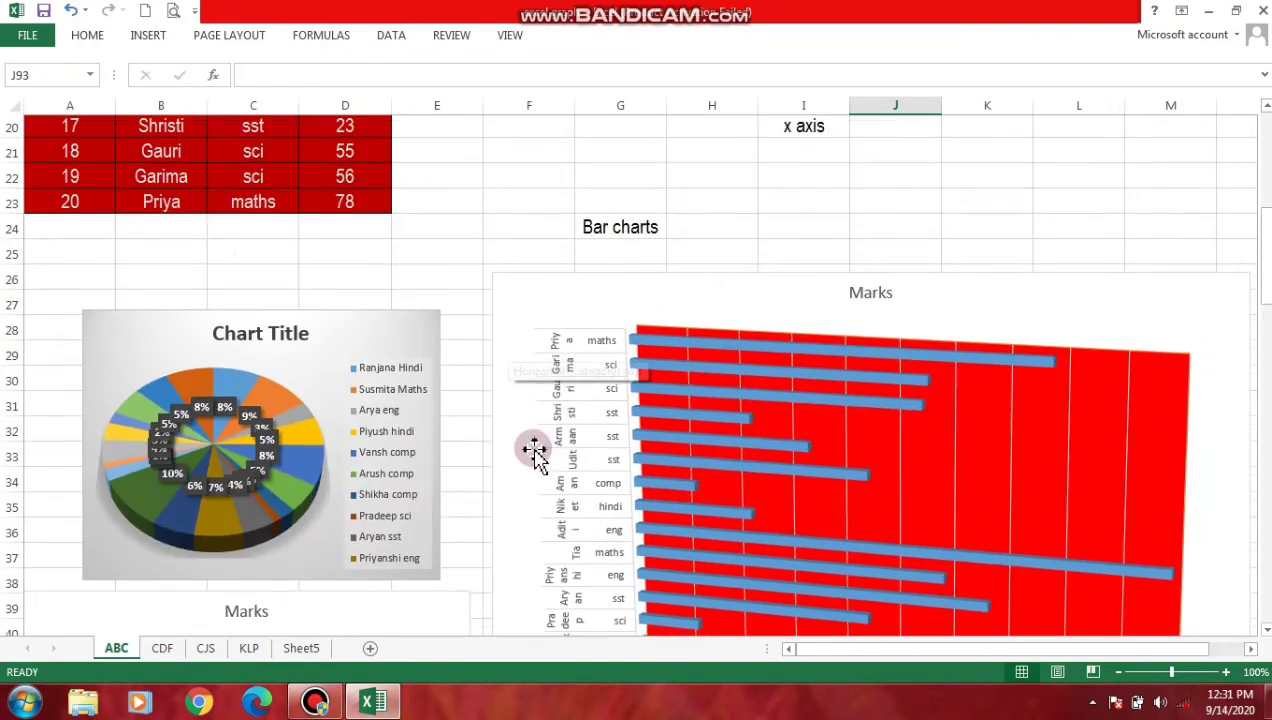
pyautogui.scroll(5, 531, 443)
pyautogui.scroll(2, 428, 545)
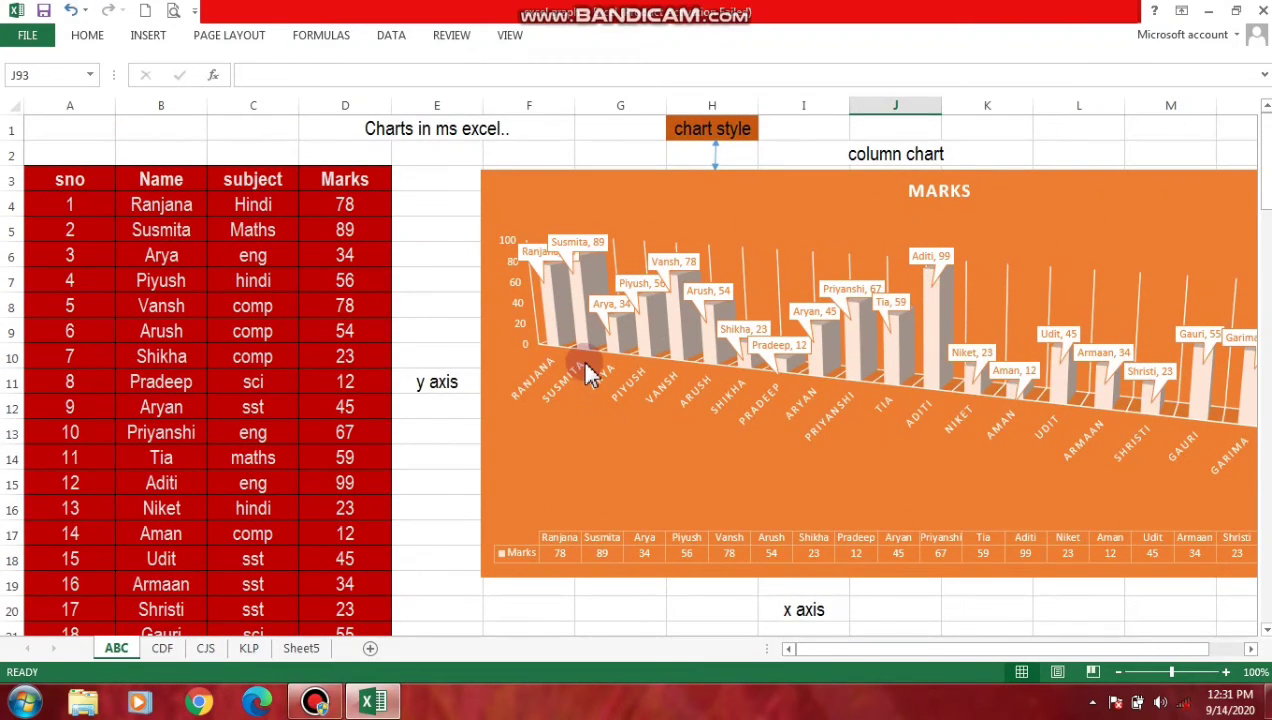
pyautogui.click(588, 210)
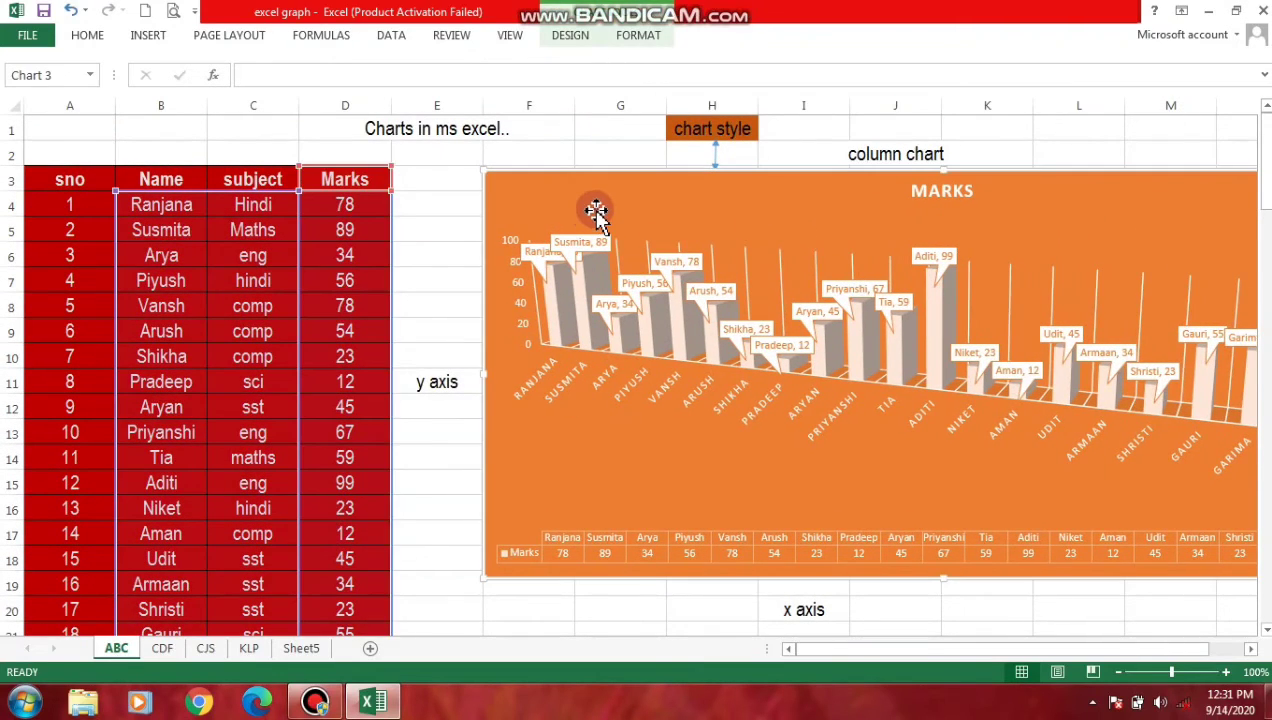
pyautogui.click(638, 35)
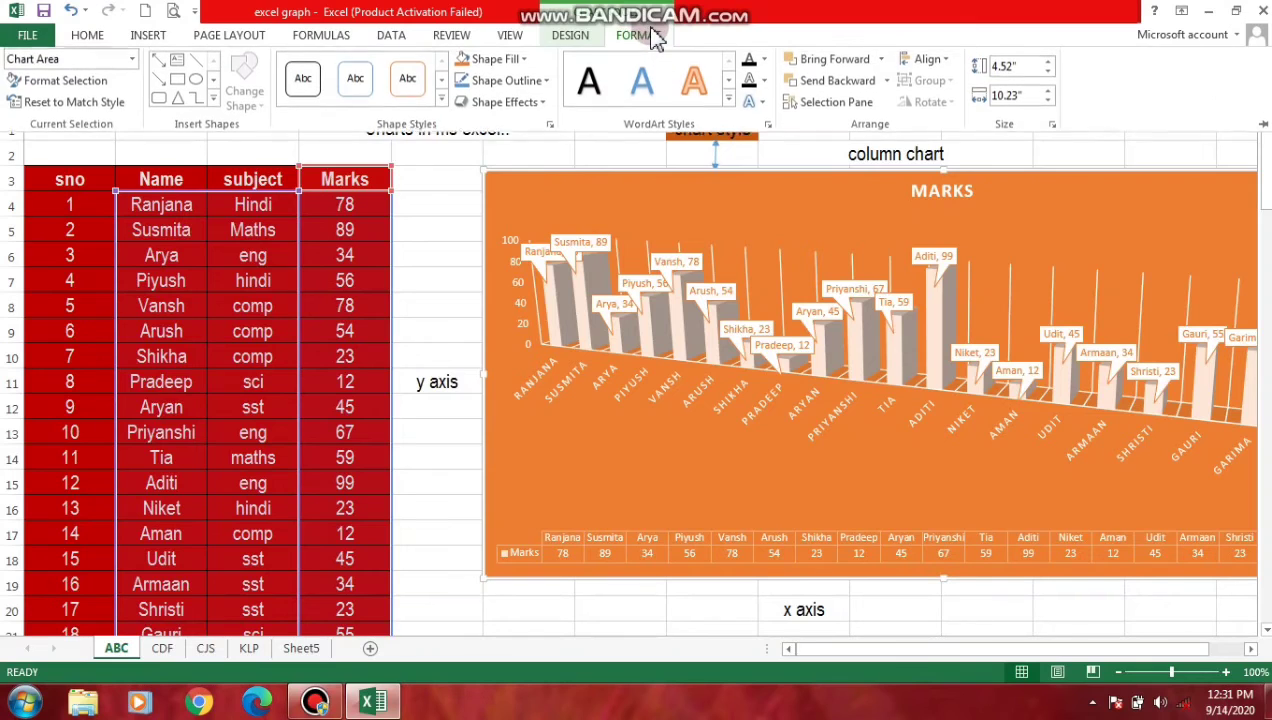
pyautogui.click(443, 102)
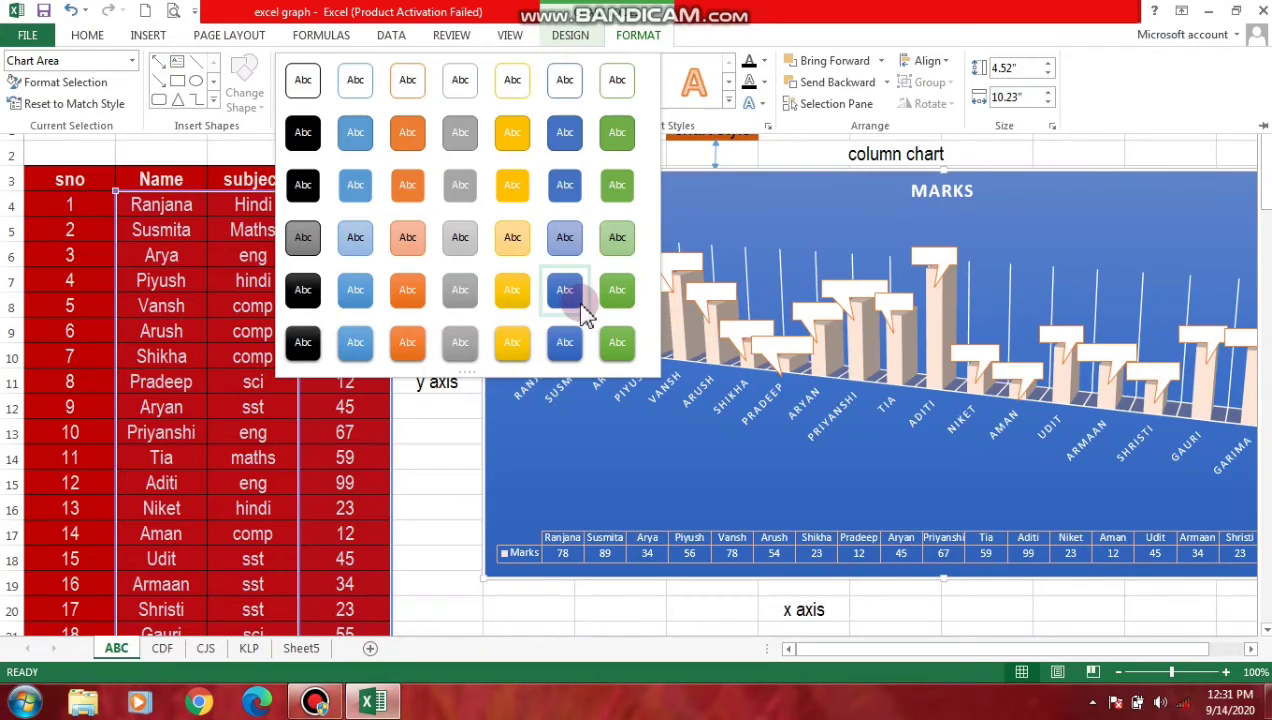
pyautogui.click(512, 350)
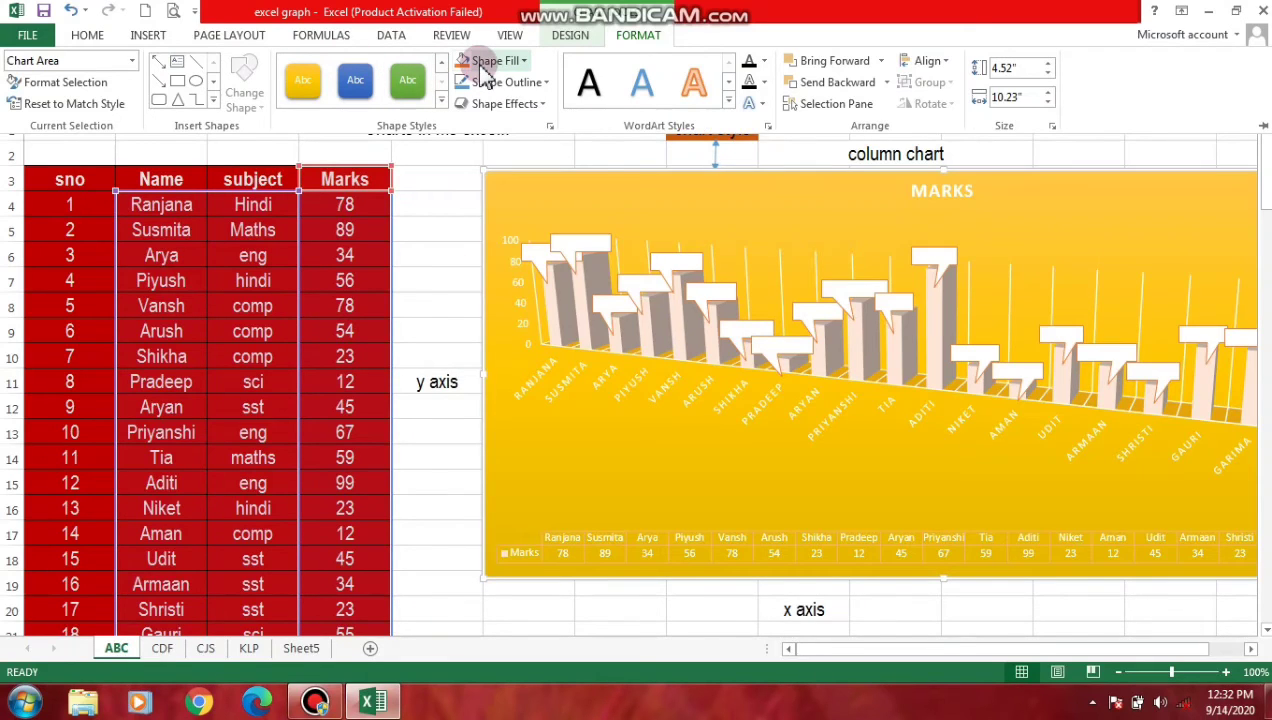
pyautogui.click(488, 61)
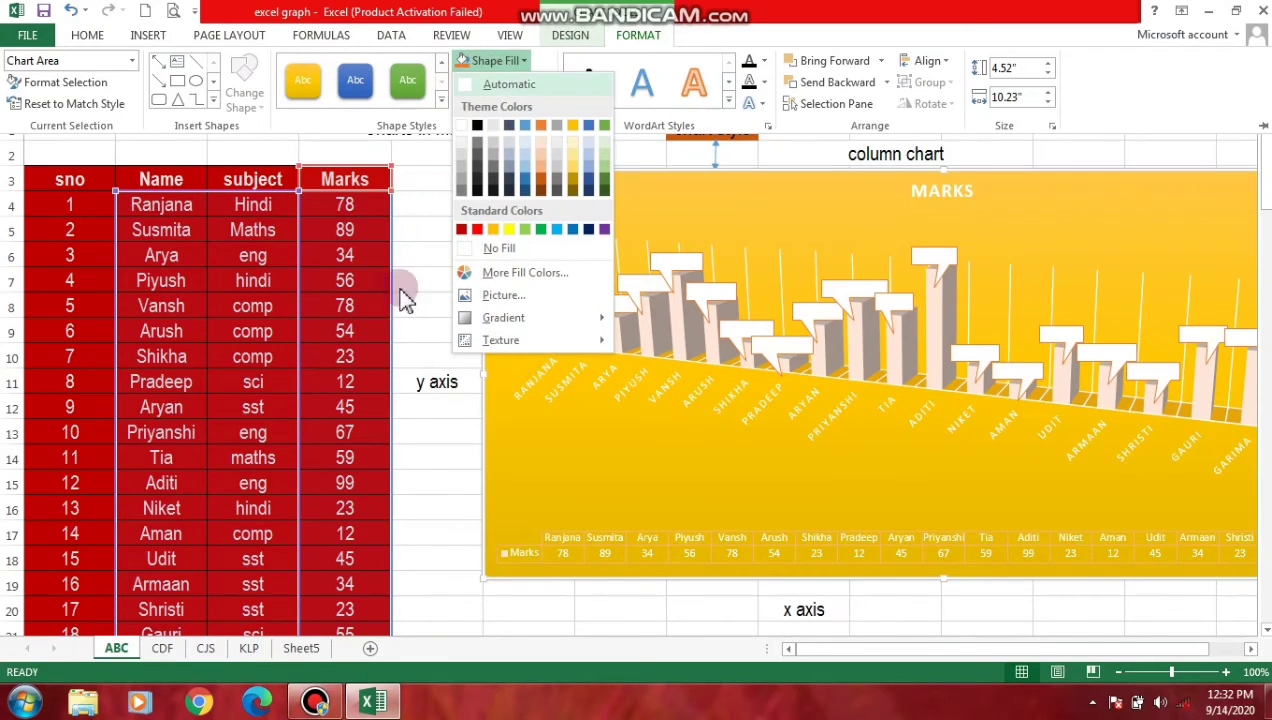
pyautogui.click(500, 297)
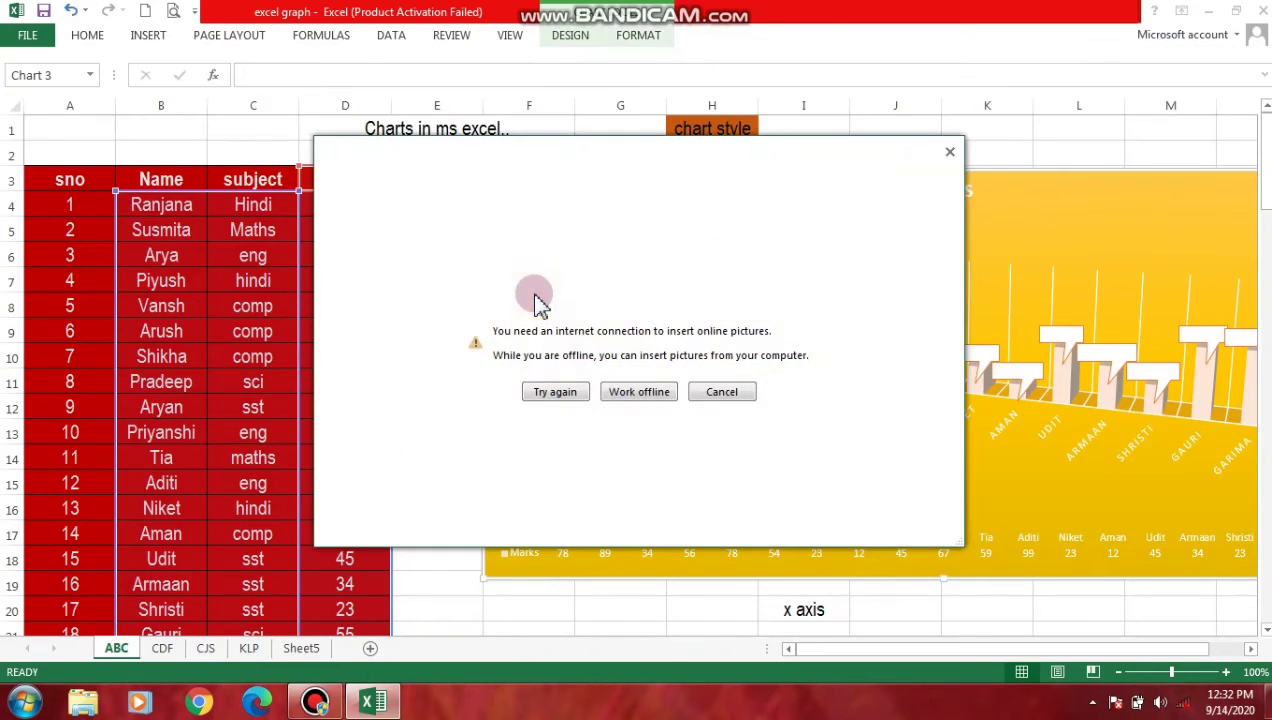
pyautogui.click(738, 392)
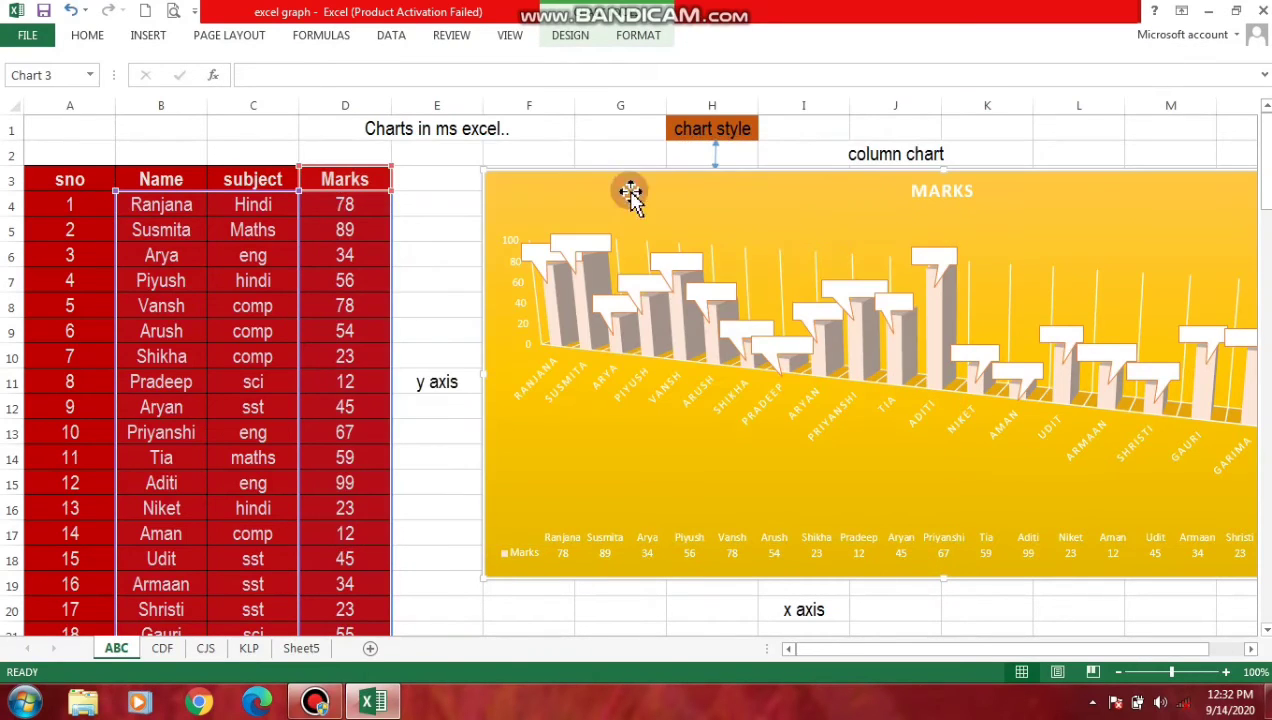
# - Give the MARKS chart area a Light Green shape outline
pyautogui.click(648, 40)
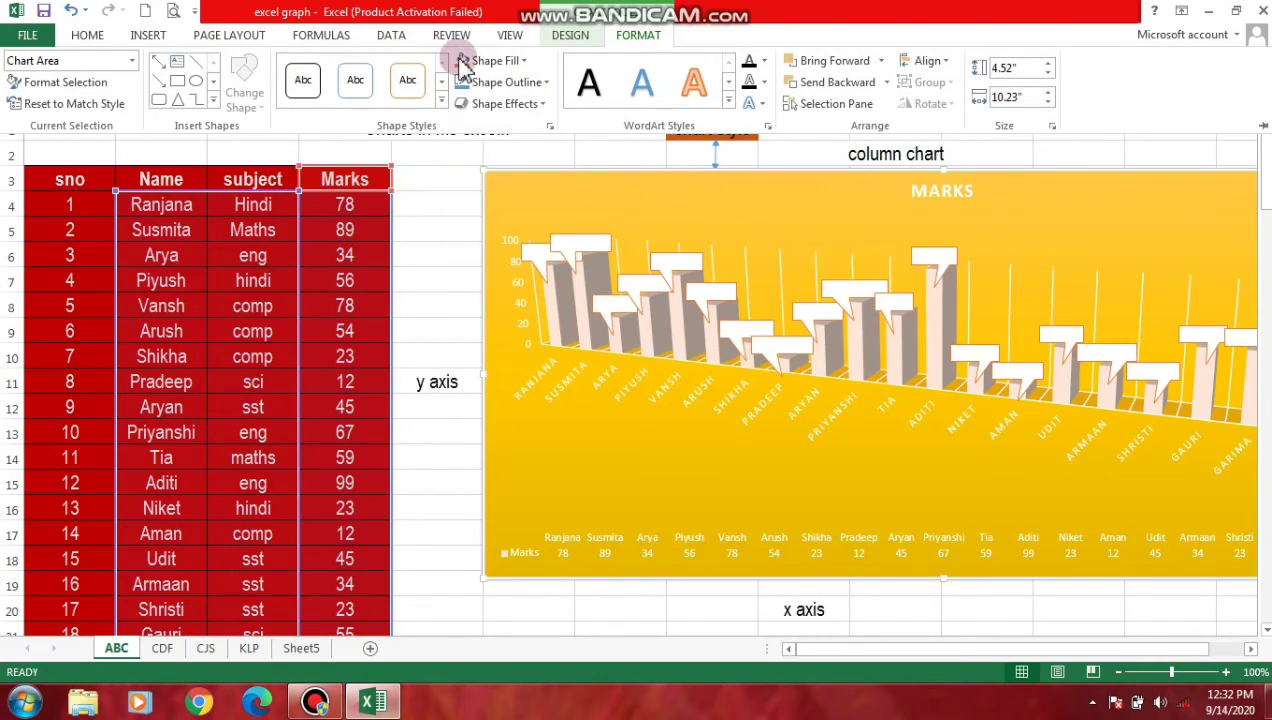
pyautogui.click(487, 87)
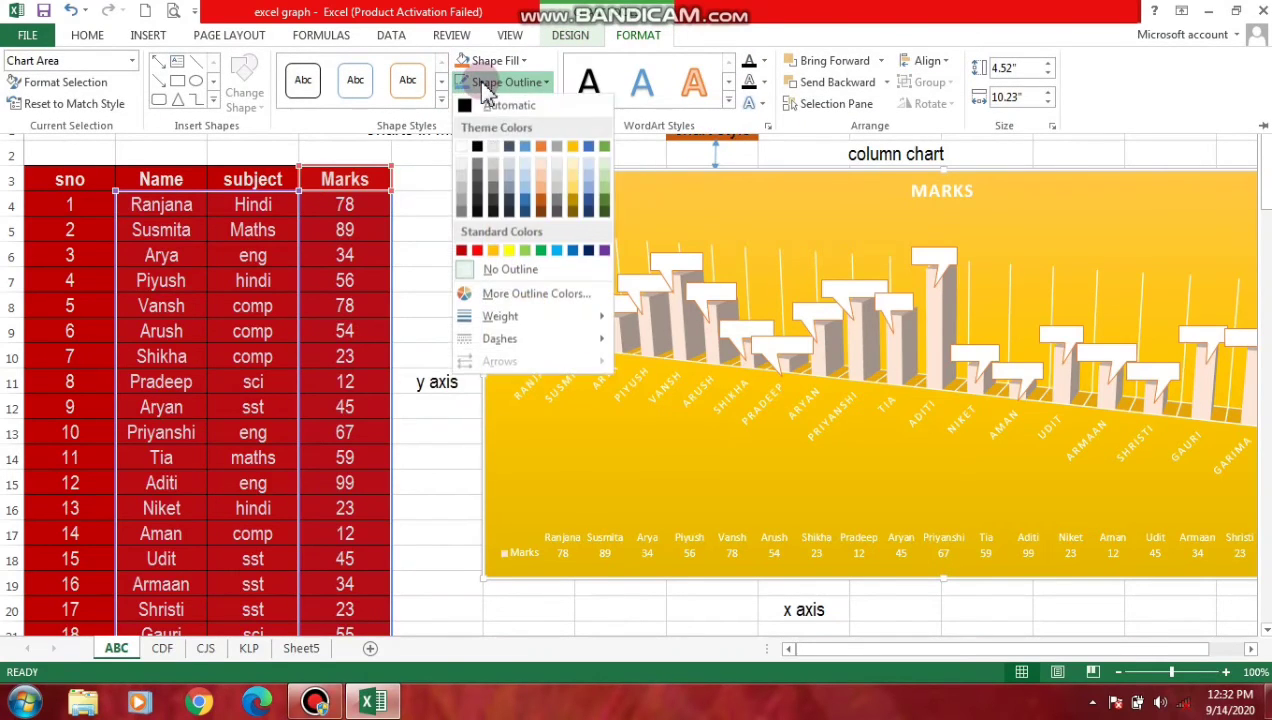
pyautogui.click(525, 258)
pyautogui.click(664, 414)
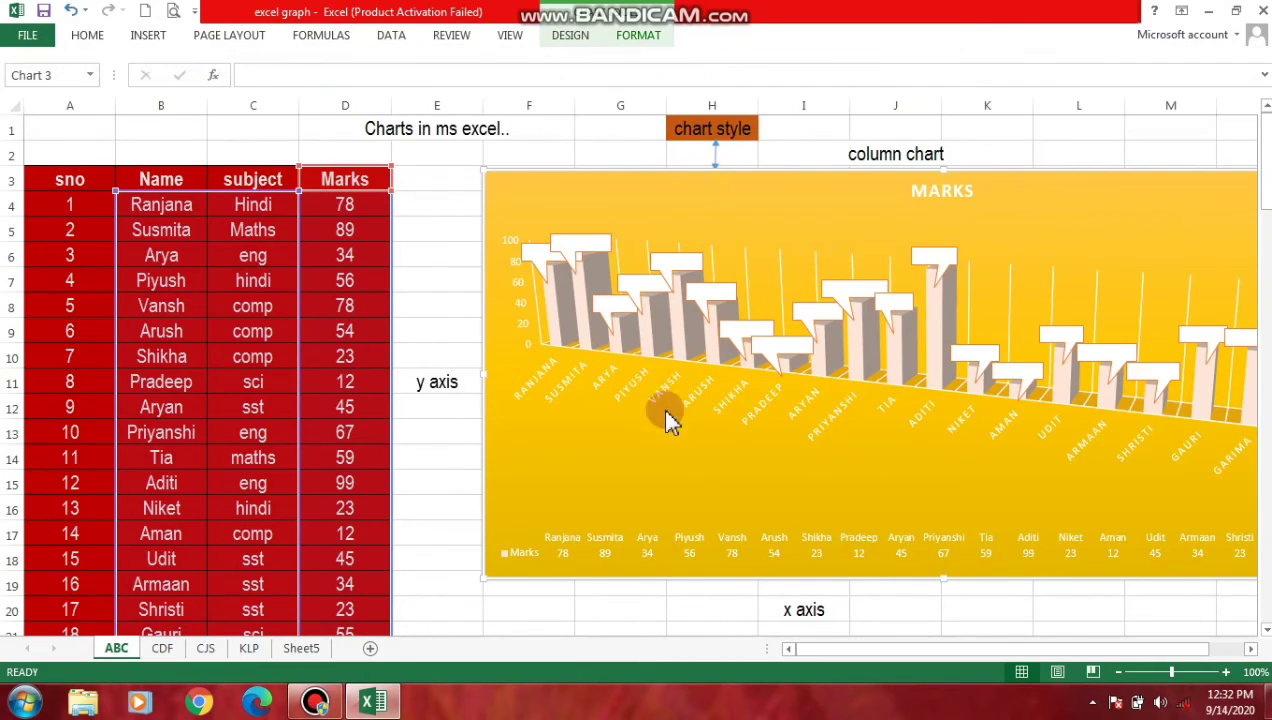
pyautogui.click(660, 320)
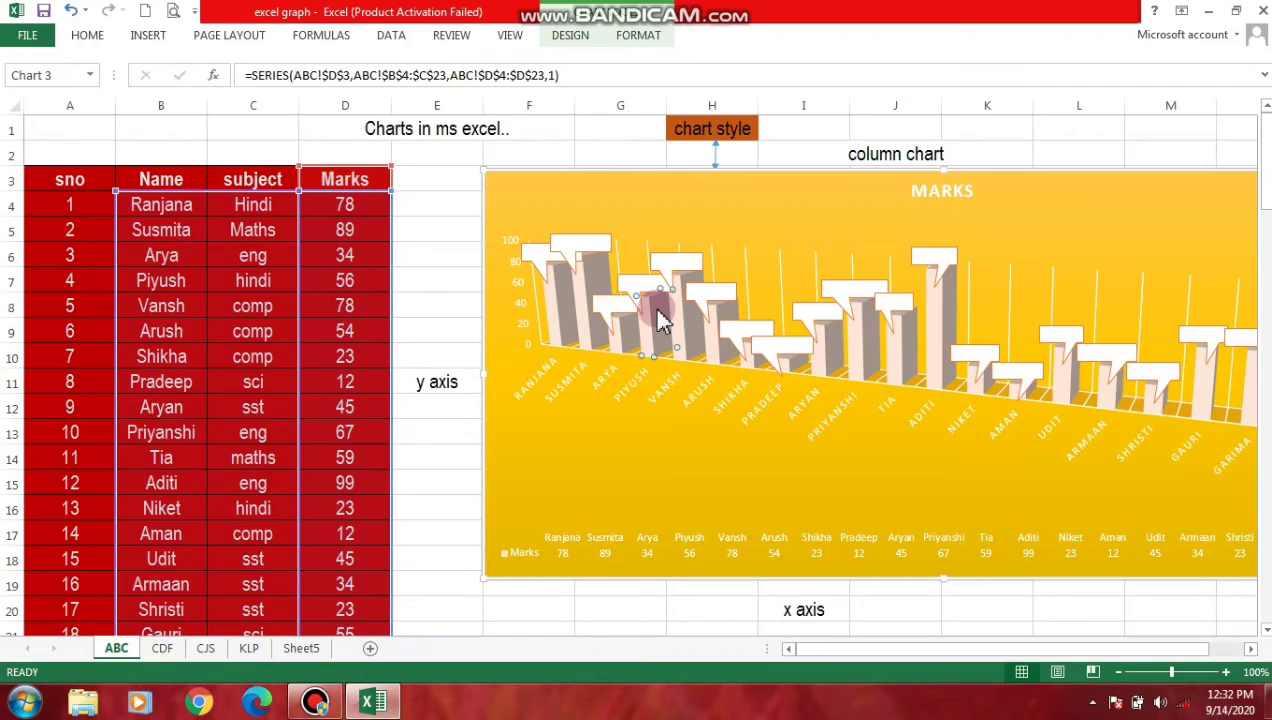
pyautogui.click(900, 215)
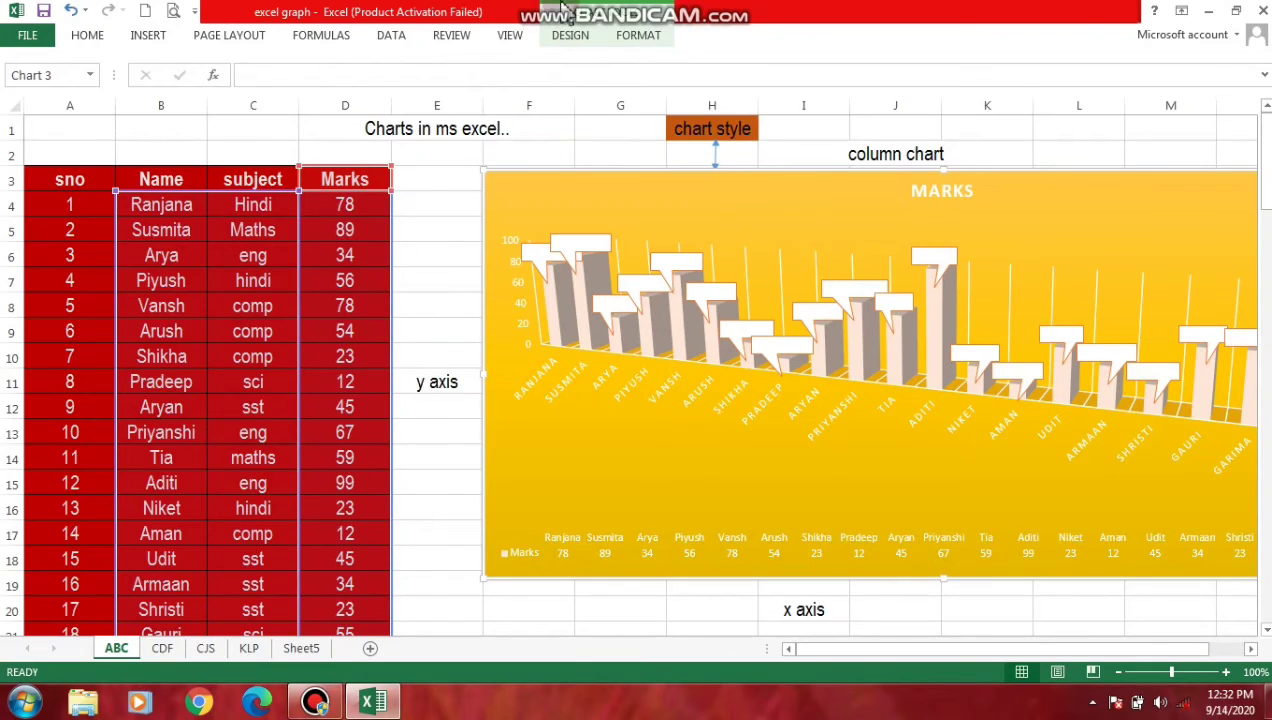
# - Bring the chart forward and to the front, then send it to the back
pyautogui.click(634, 35)
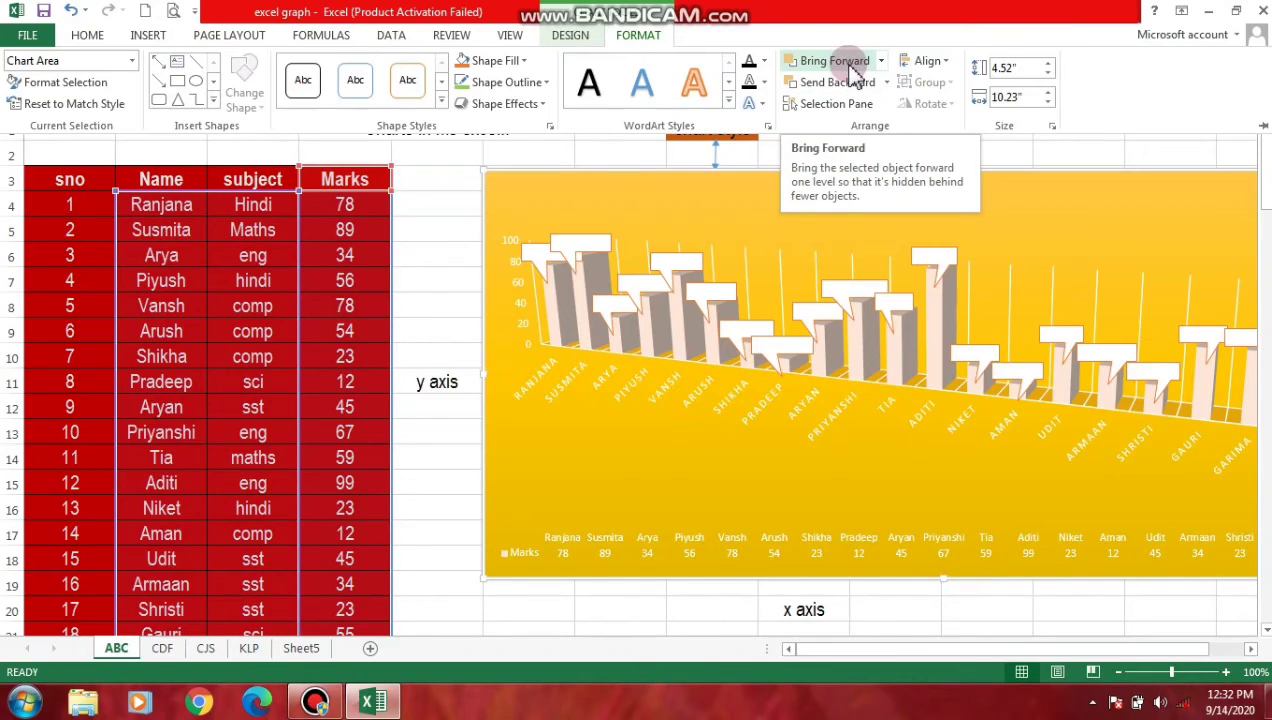
pyautogui.click(851, 70)
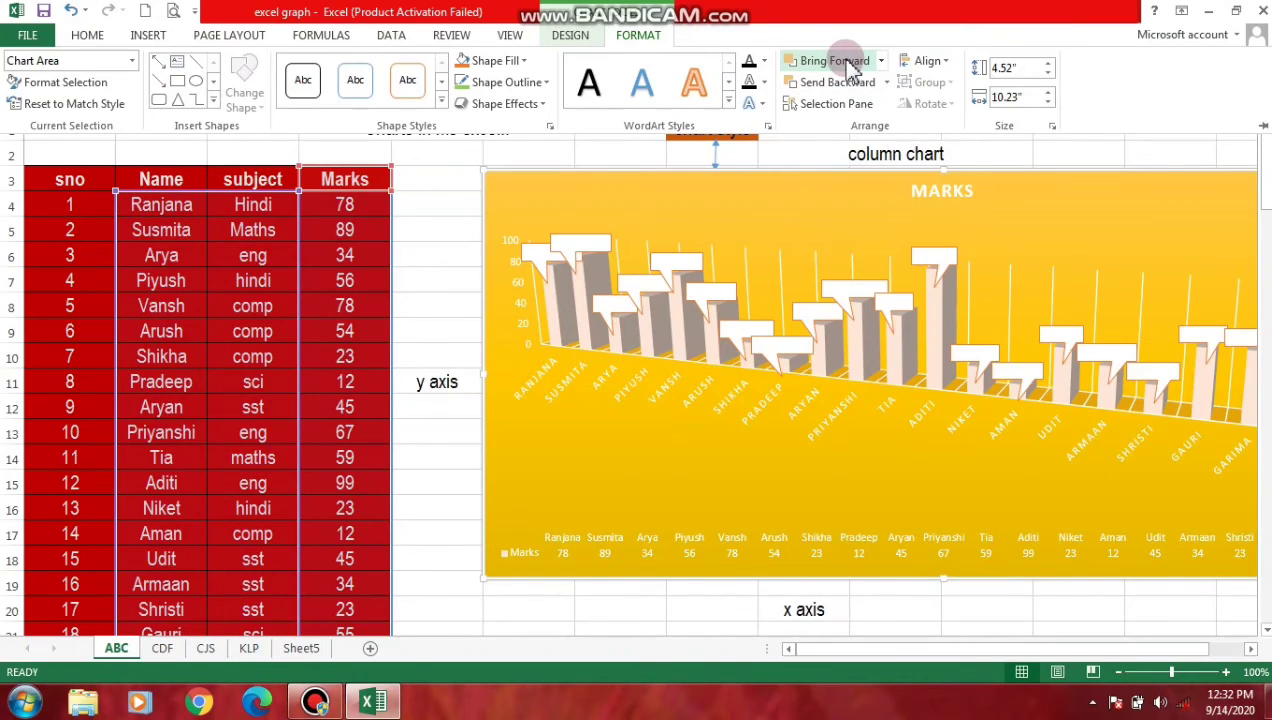
pyautogui.click(882, 62)
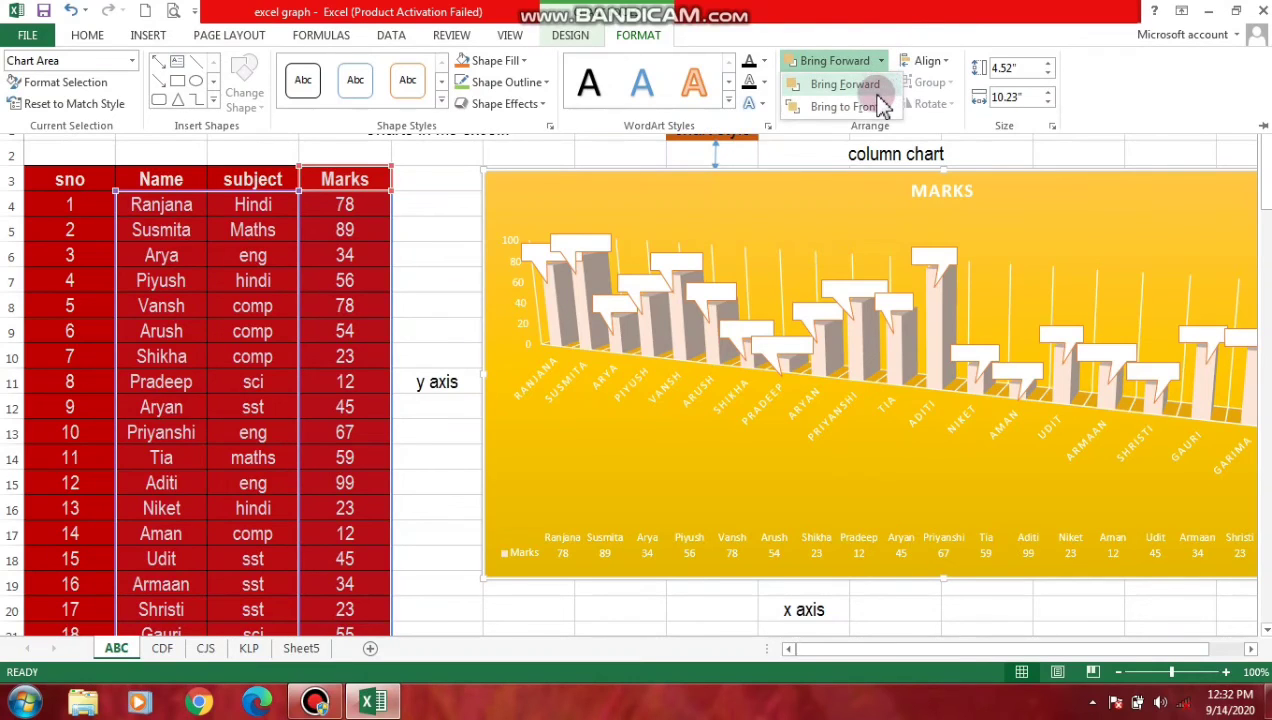
pyautogui.click(880, 106)
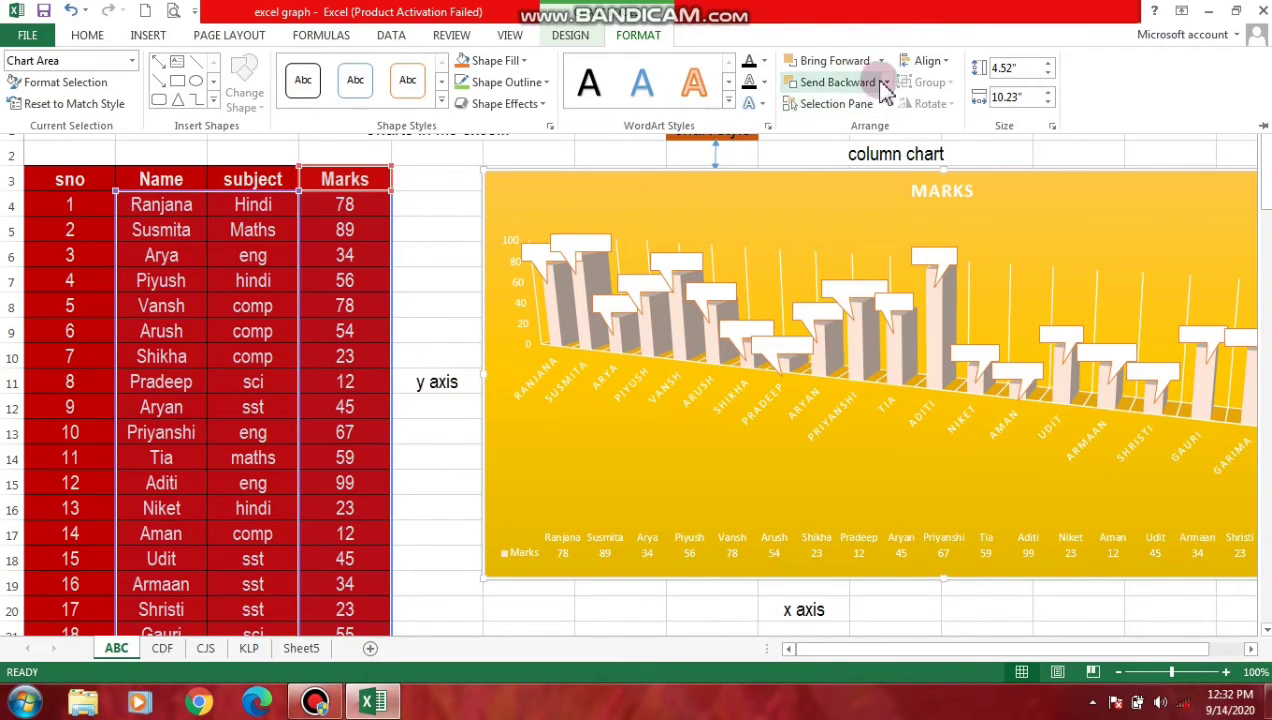
pyautogui.click(885, 86)
pyautogui.click(885, 127)
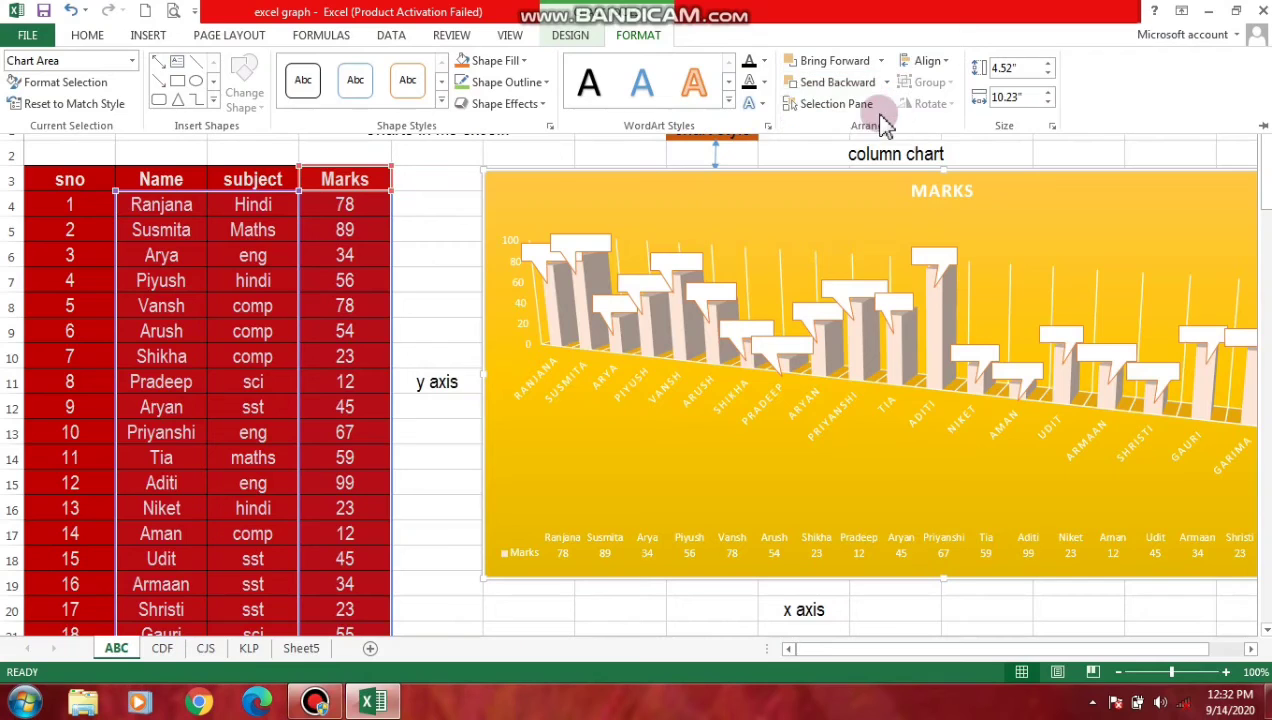
pyautogui.click(490, 266)
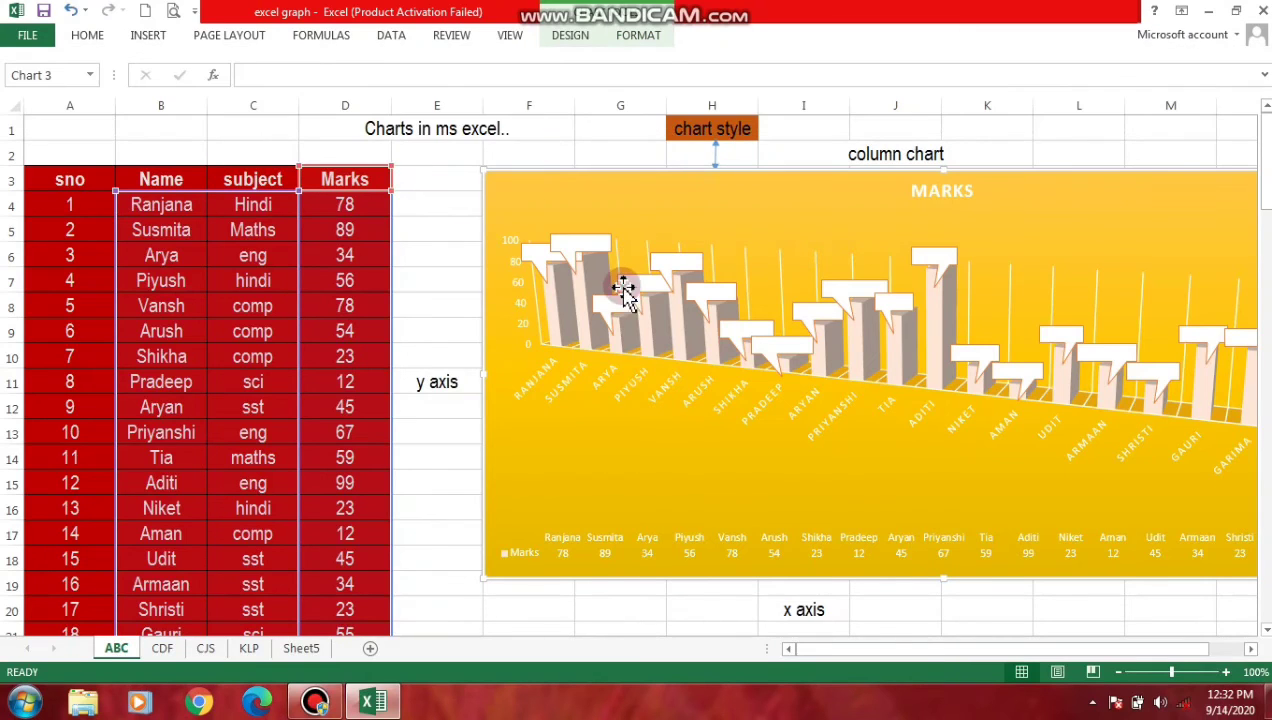
pyautogui.click(597, 240)
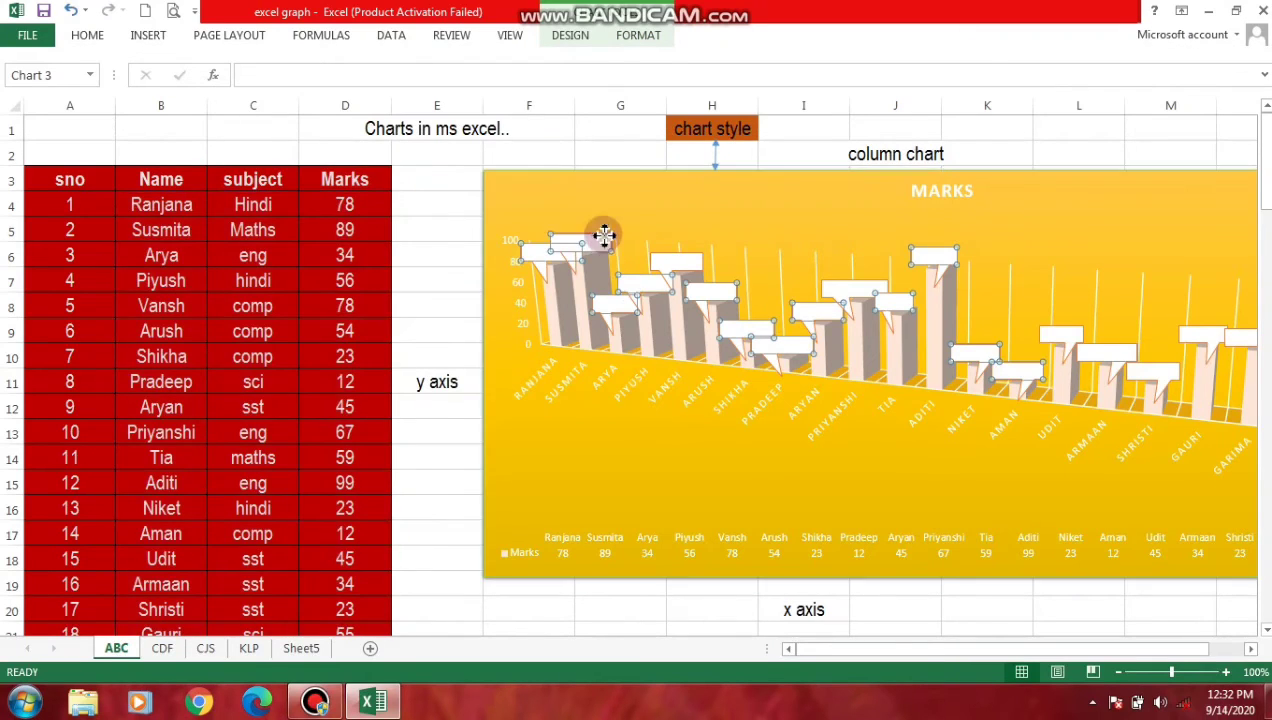
# - Apply the first black WordArt style to the chart's callout data labels
pyautogui.click(644, 40)
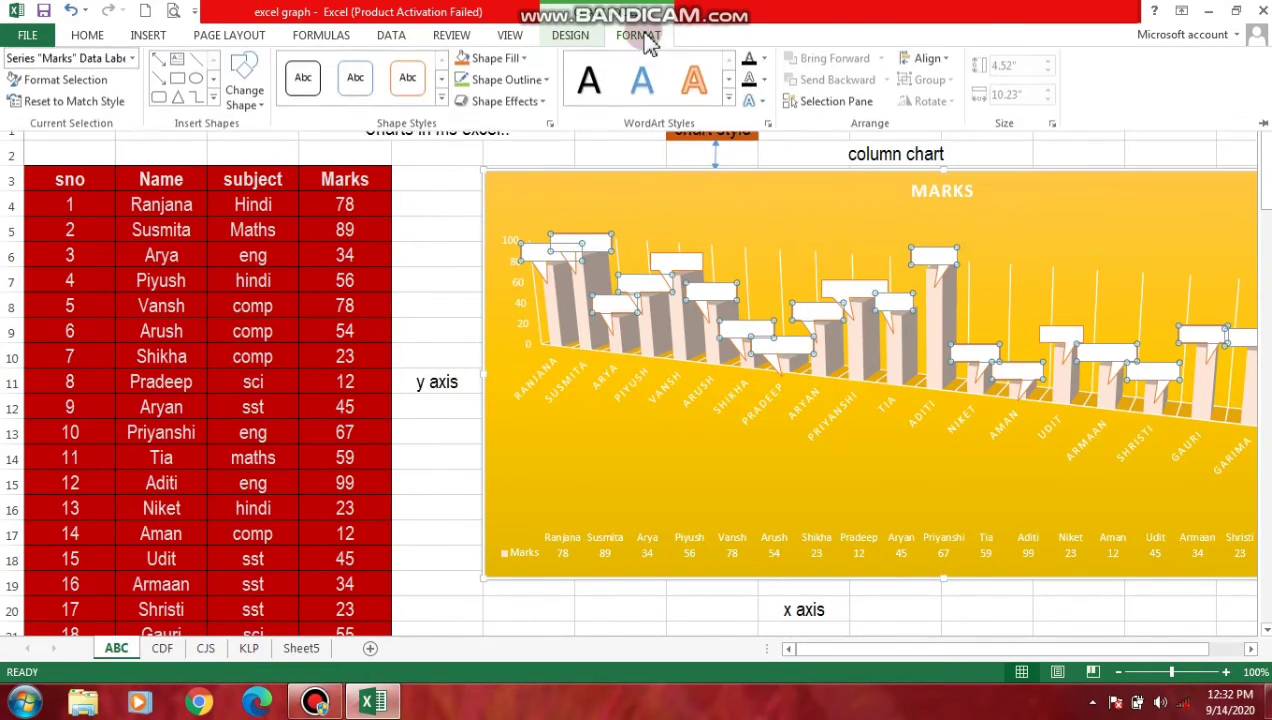
pyautogui.click(729, 102)
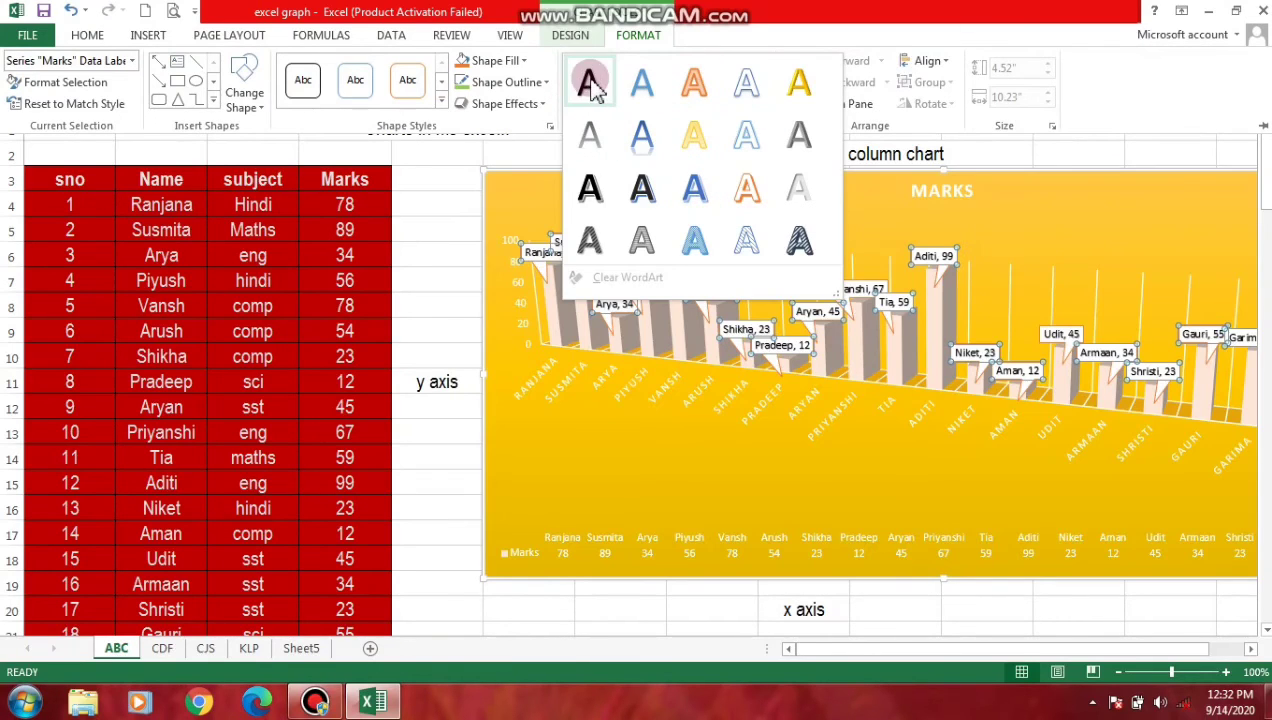
pyautogui.click(592, 88)
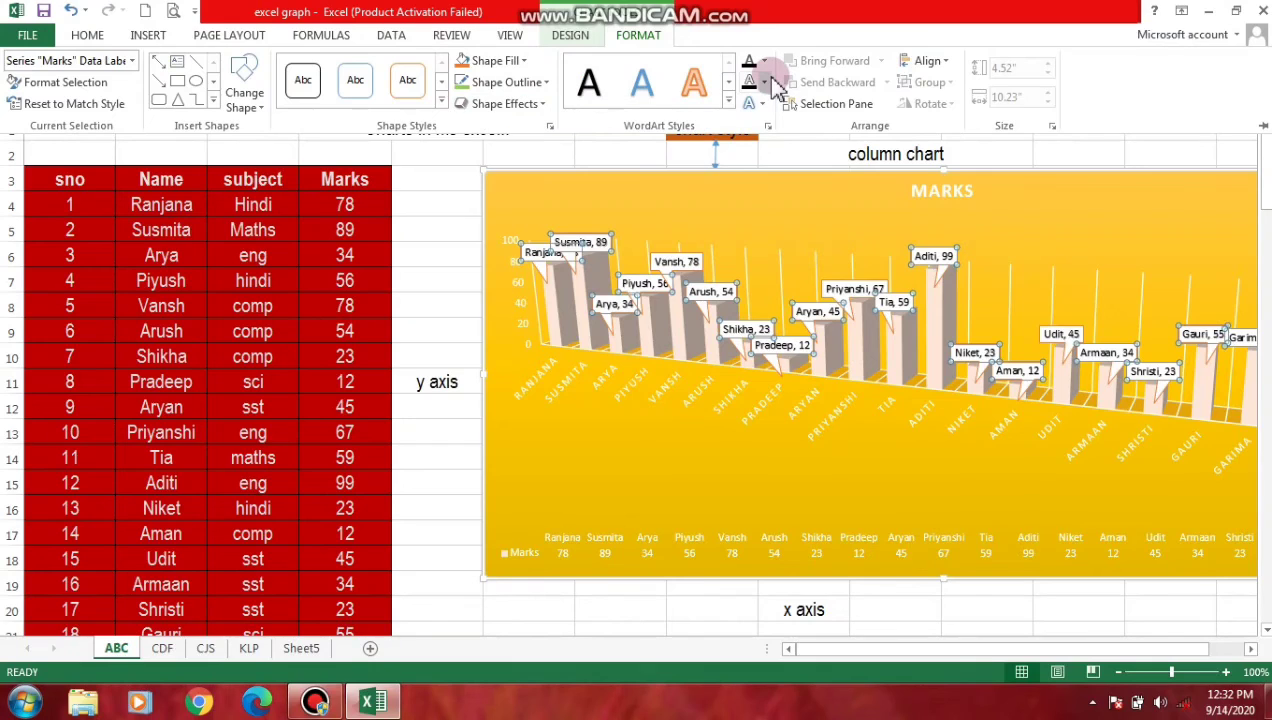
# - Give the data-label callouts a Circle bevel effect
pyautogui.click(484, 106)
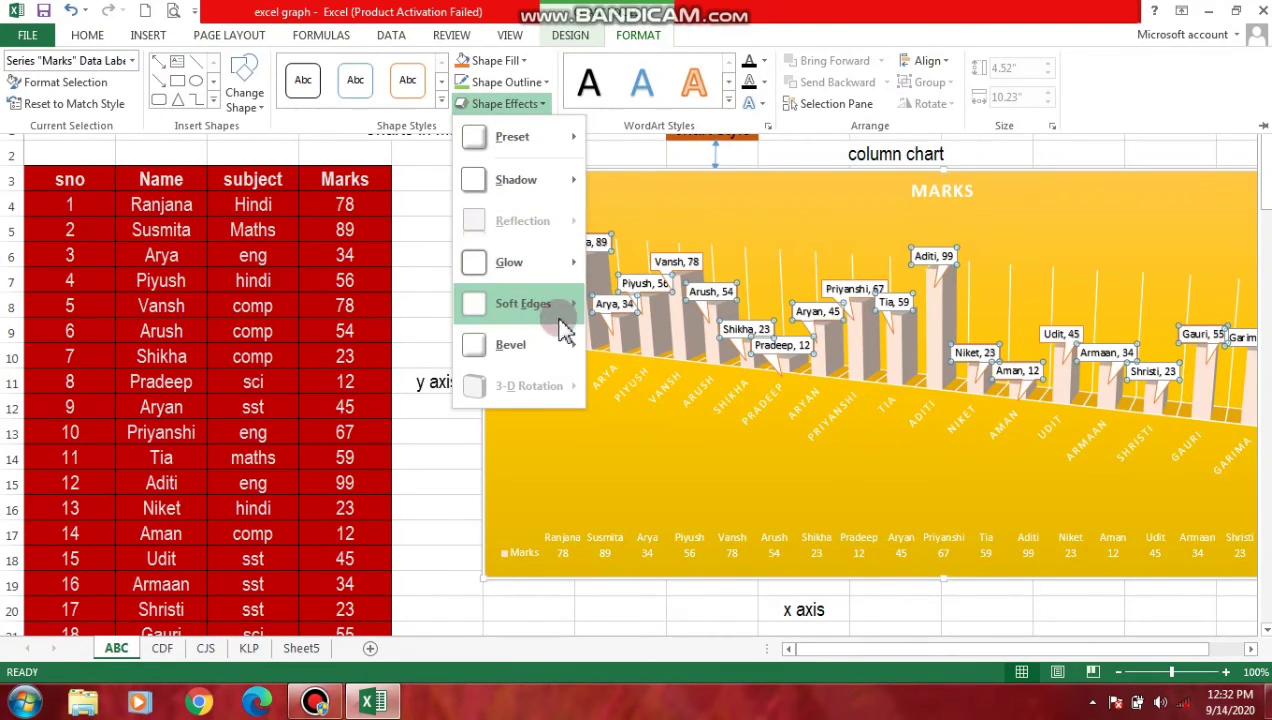
pyautogui.moveTo(553, 348)
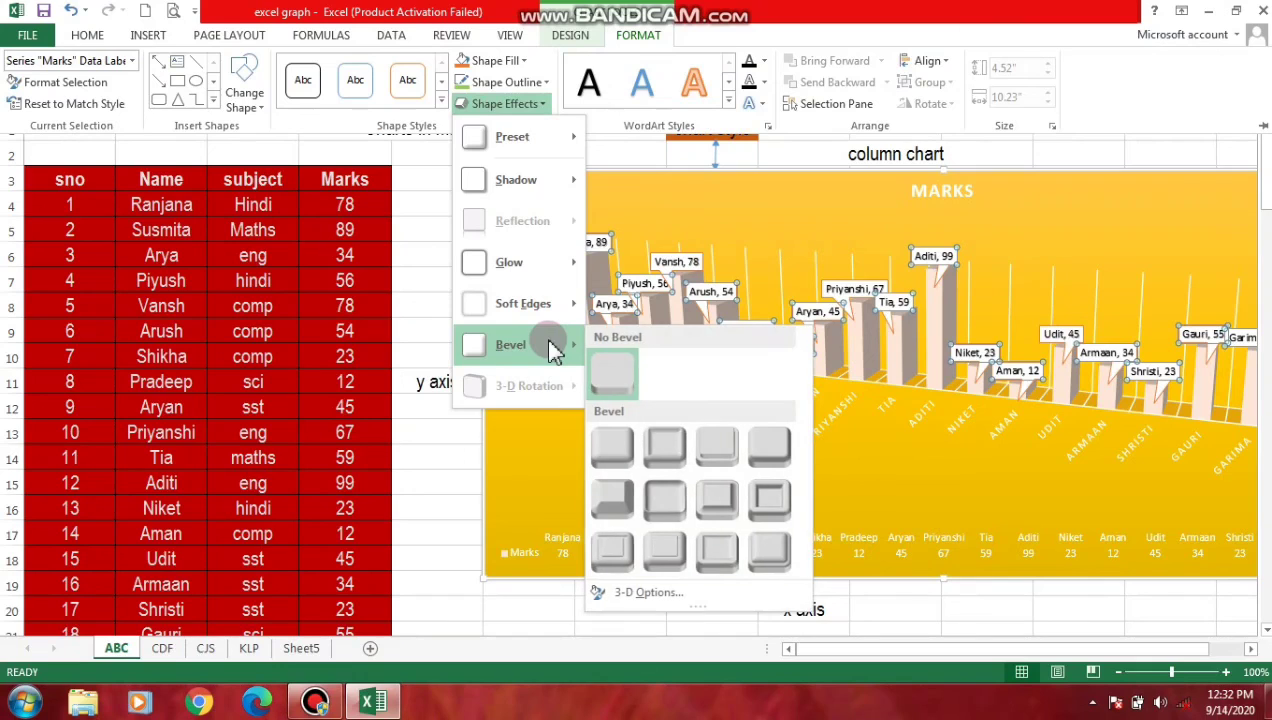
pyautogui.click(613, 448)
pyautogui.click(625, 415)
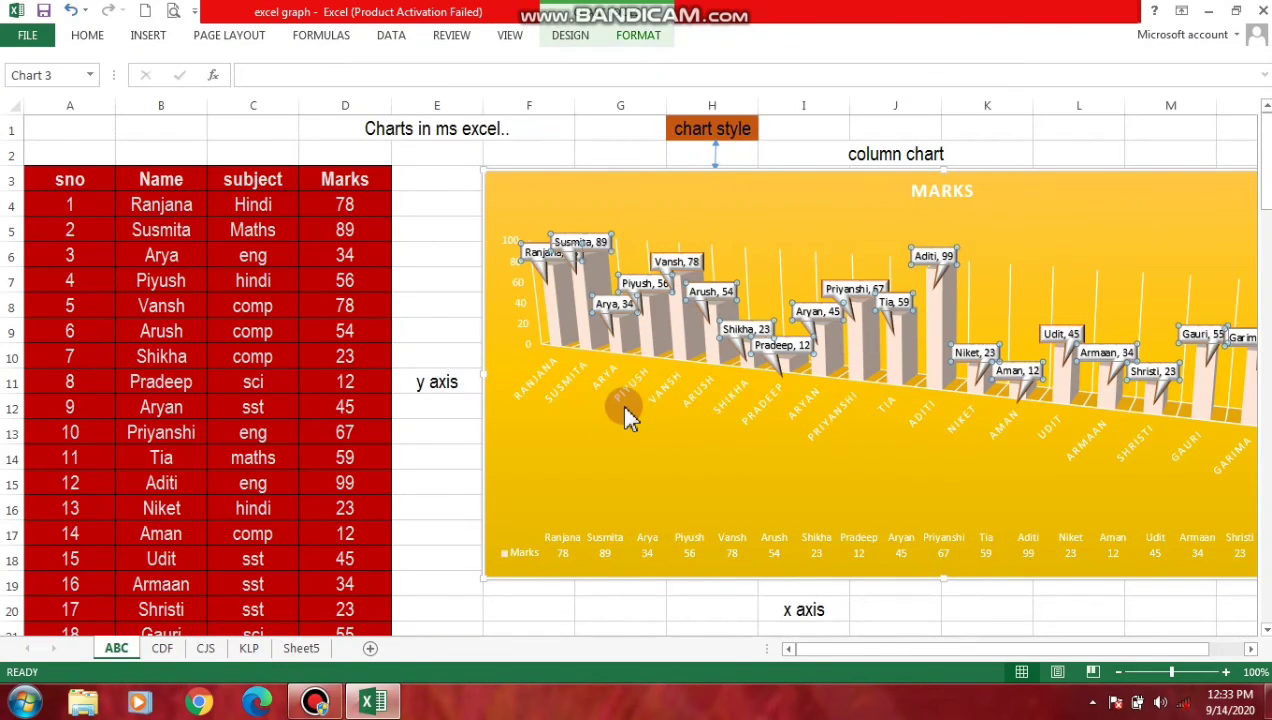
# - Apply a 3-D Rotation preset to the MARKS chart area
pyautogui.click(508, 172)
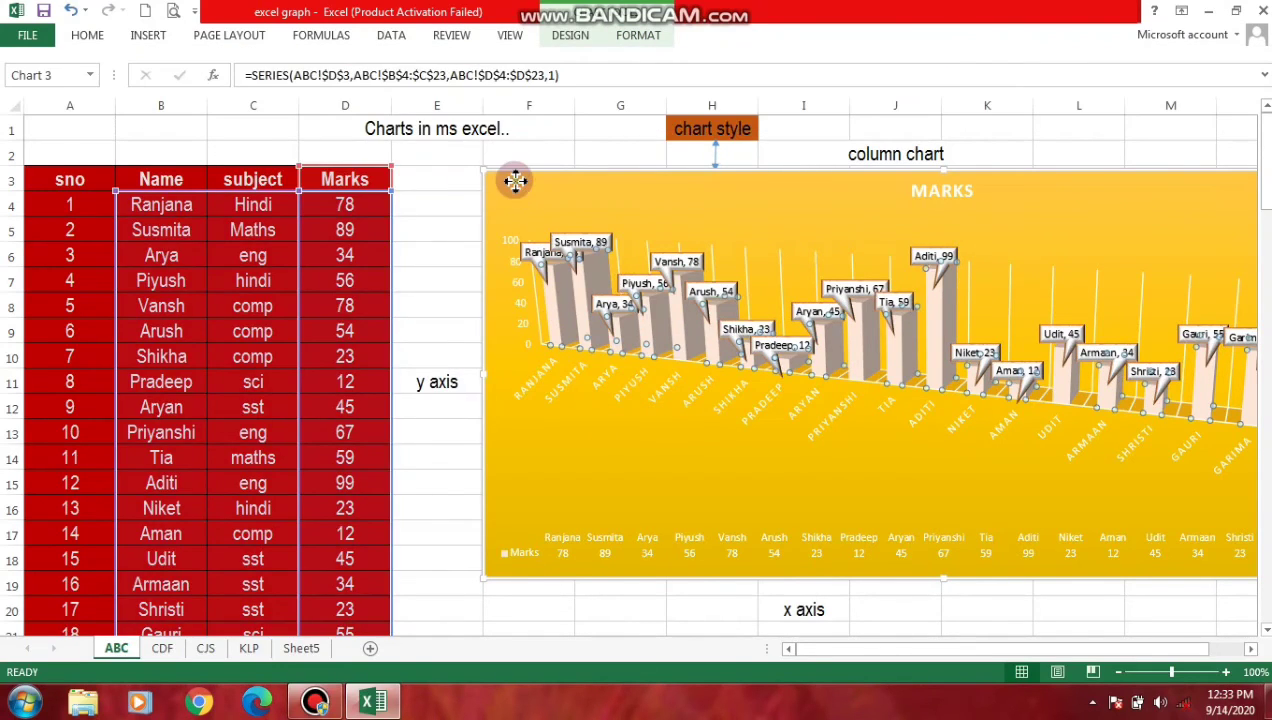
pyautogui.click(638, 38)
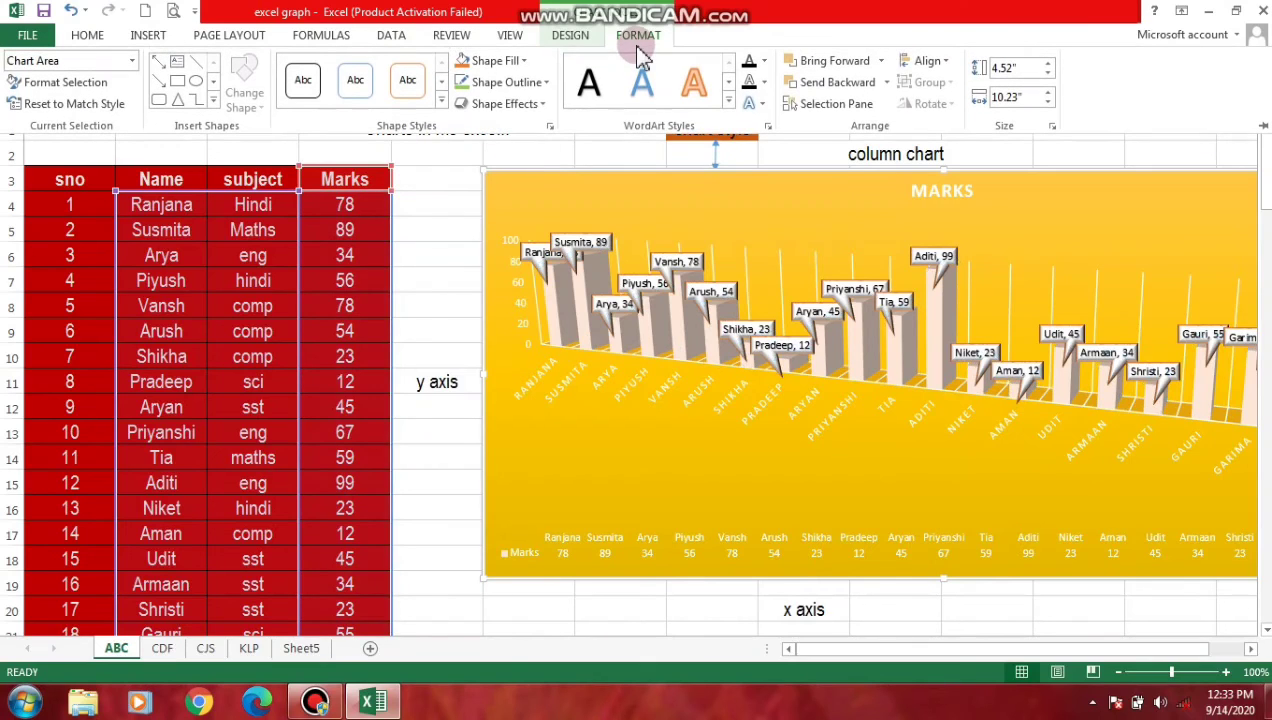
pyautogui.click(505, 106)
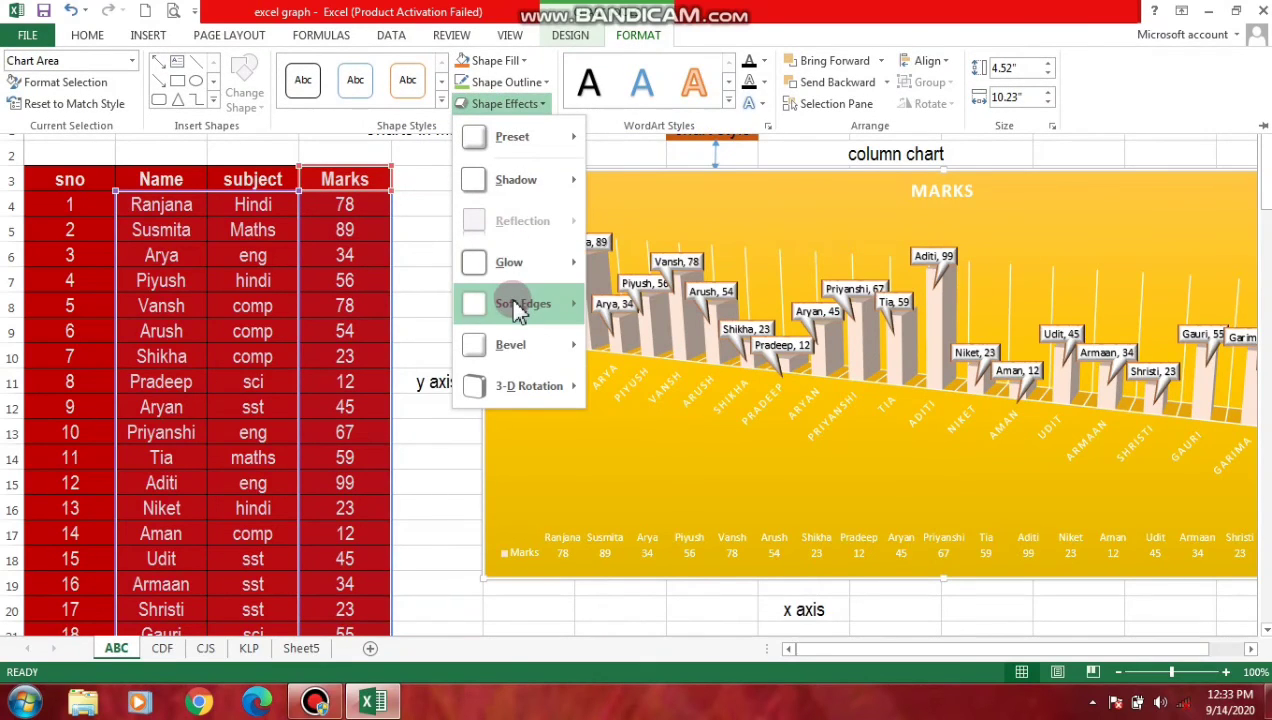
pyautogui.moveTo(525, 388)
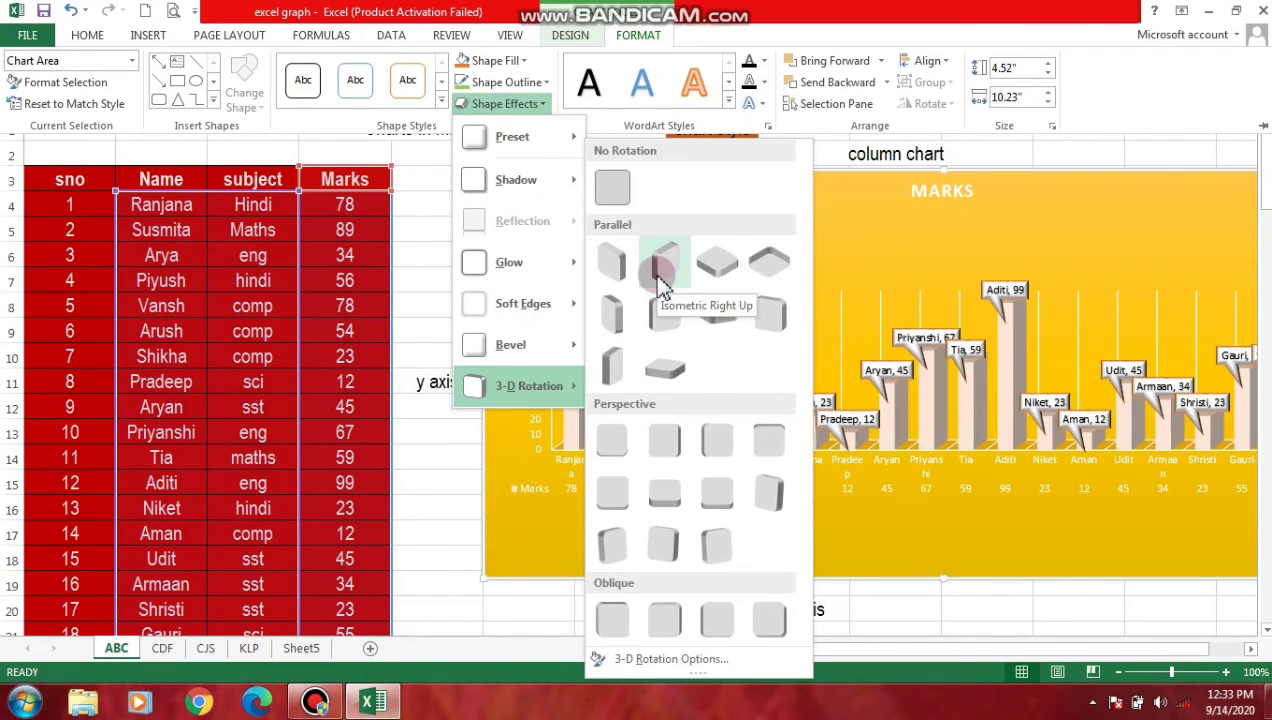
pyautogui.click(662, 285)
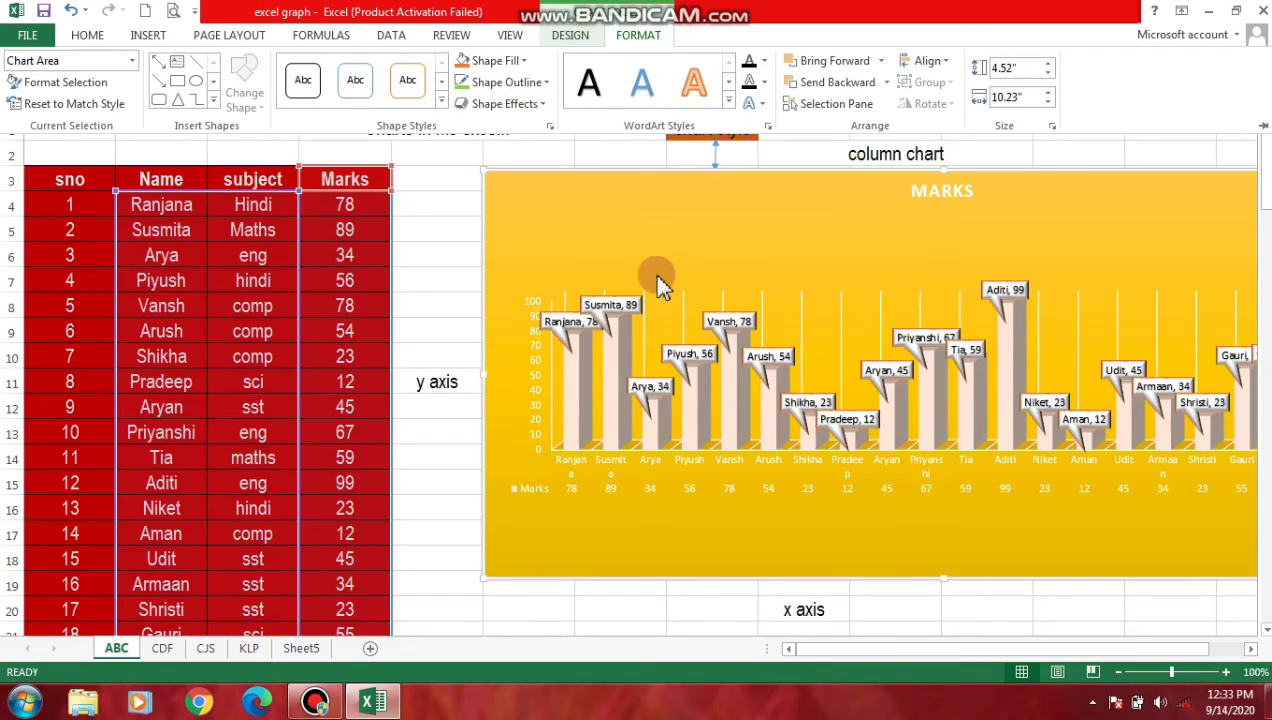
pyautogui.click(669, 537)
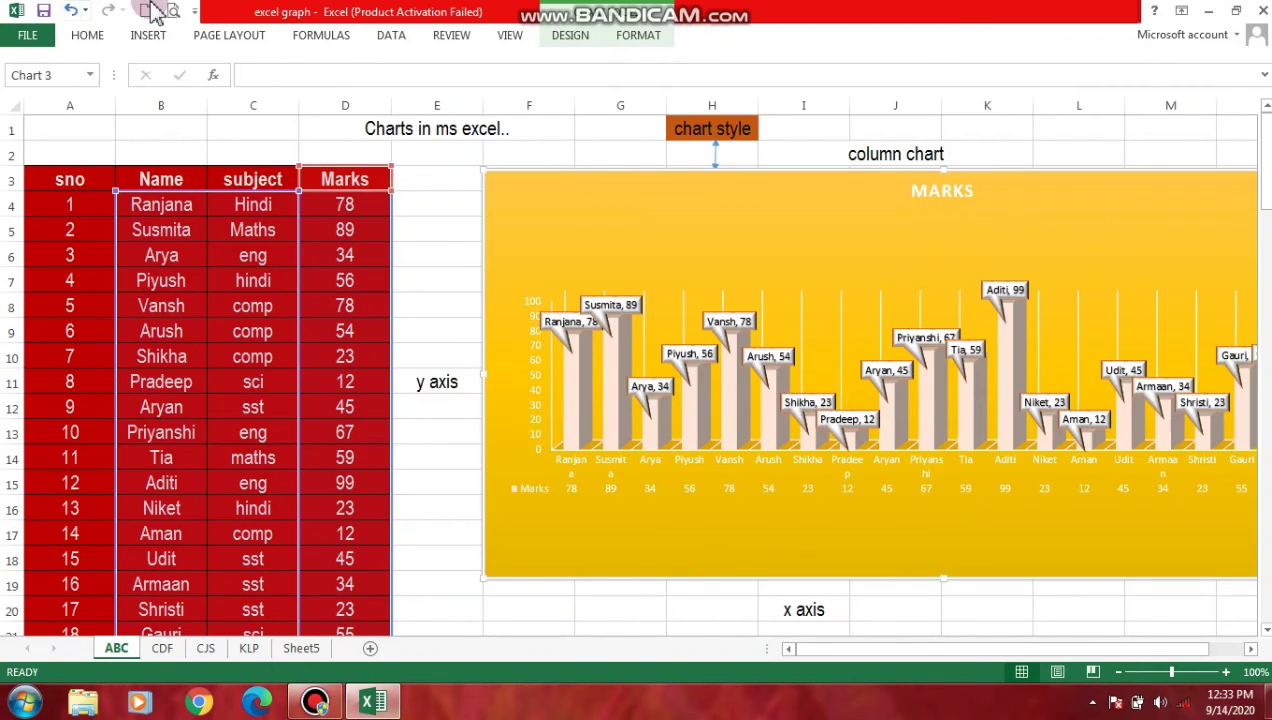
# - Set the column data labels to Data Callout, then bring up the Gridlines choices
pyautogui.click(575, 38)
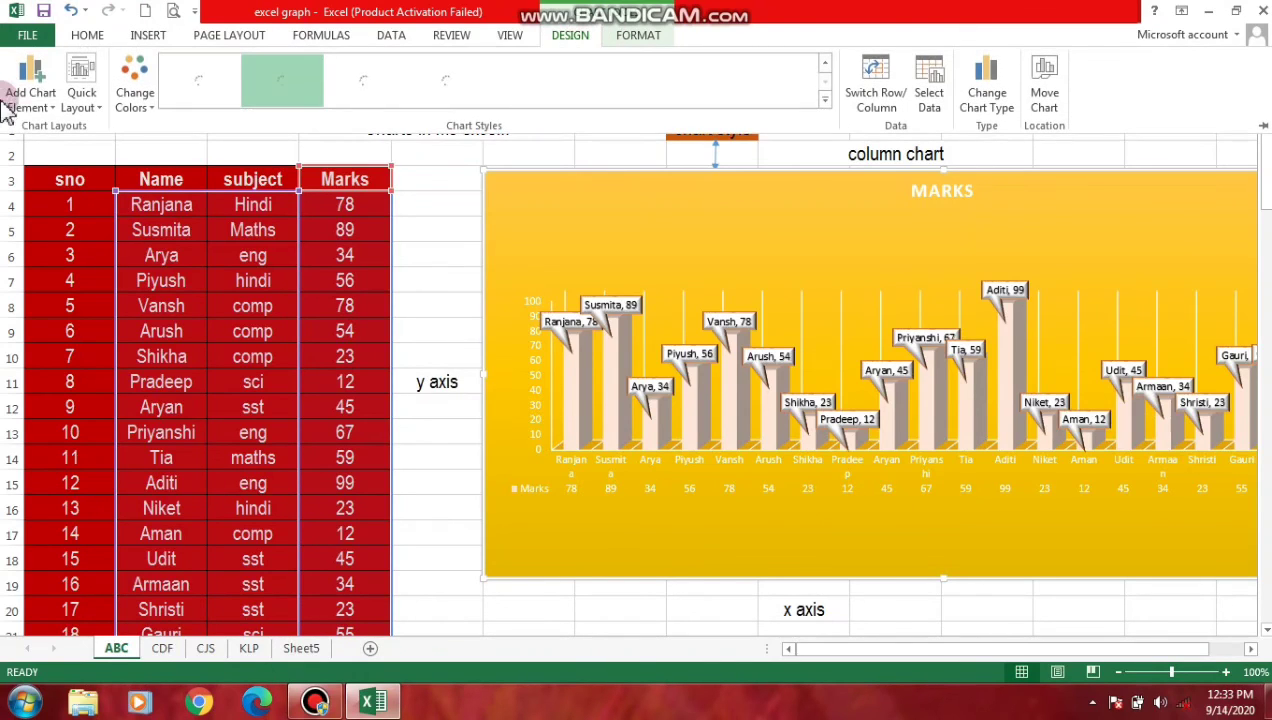
pyautogui.click(43, 110)
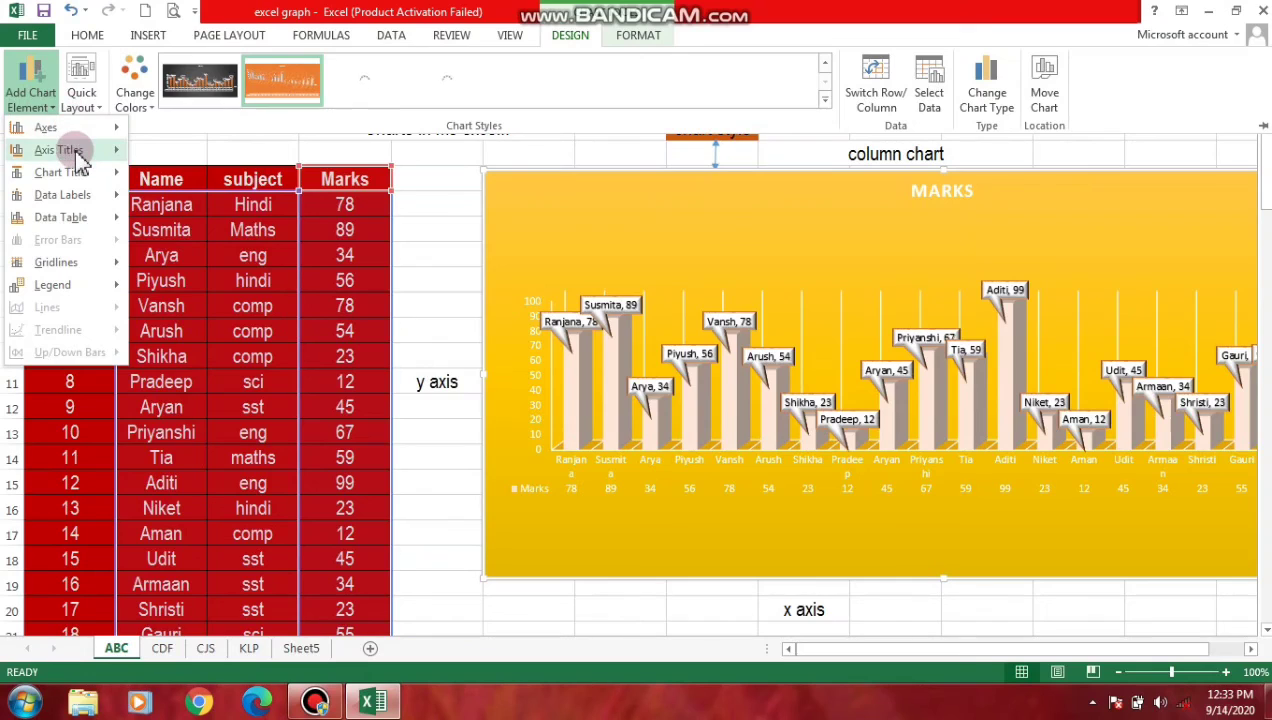
pyautogui.moveTo(78, 160)
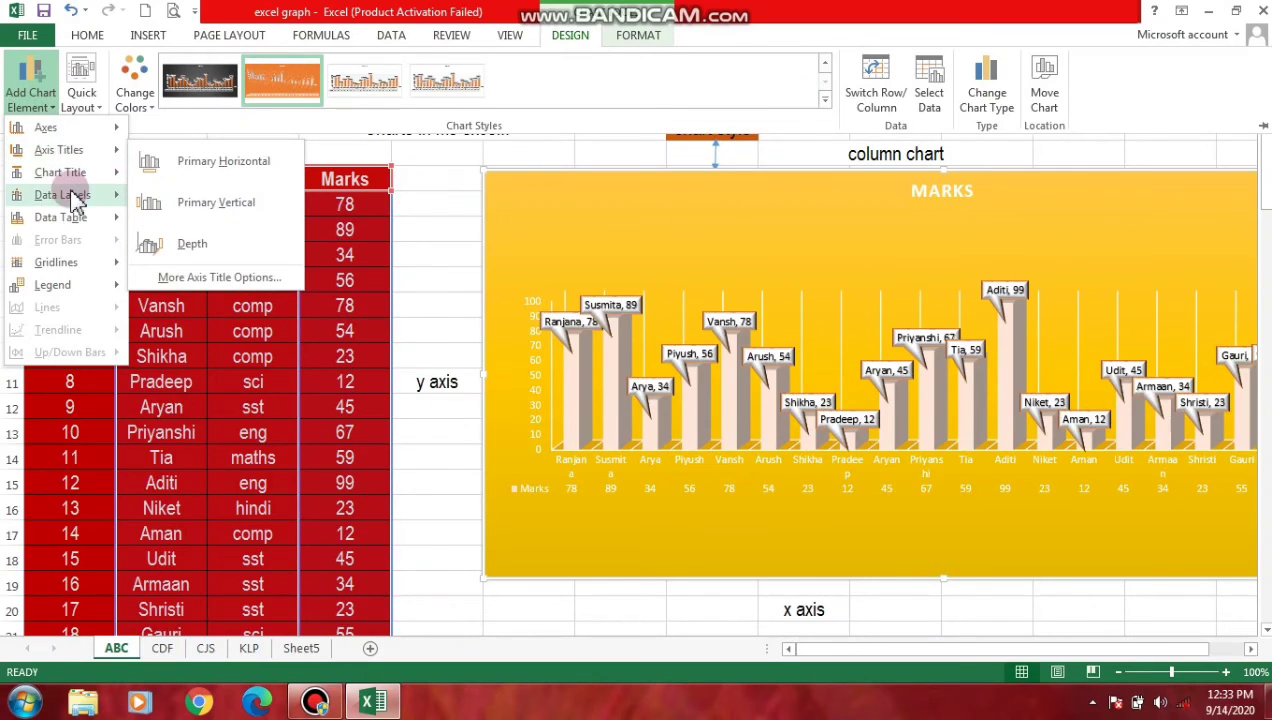
pyautogui.moveTo(76, 198)
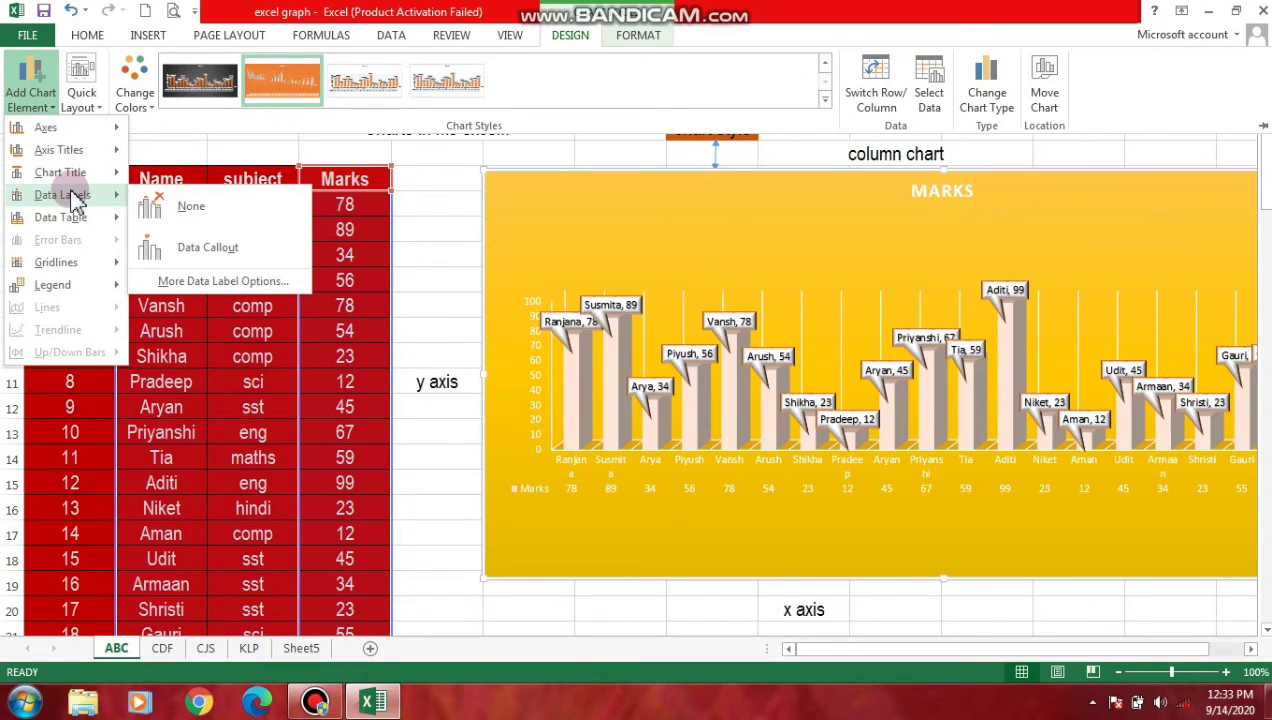
pyautogui.click(150, 248)
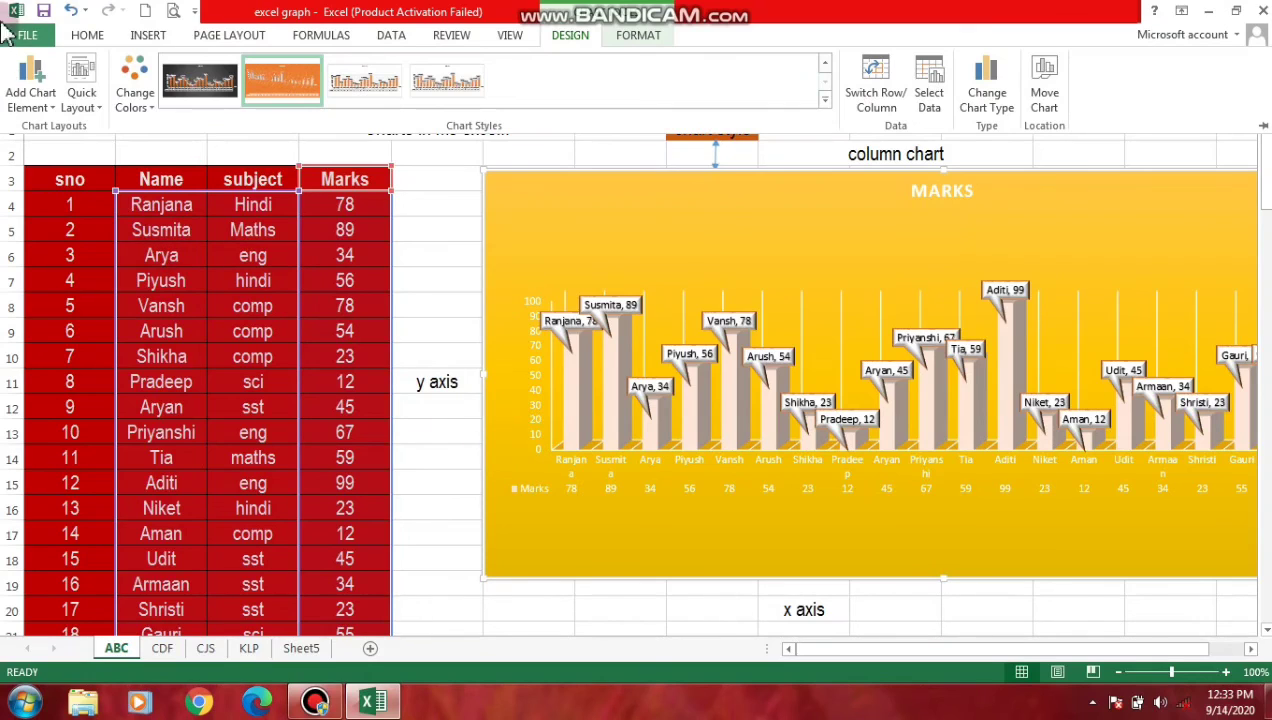
pyautogui.click(38, 102)
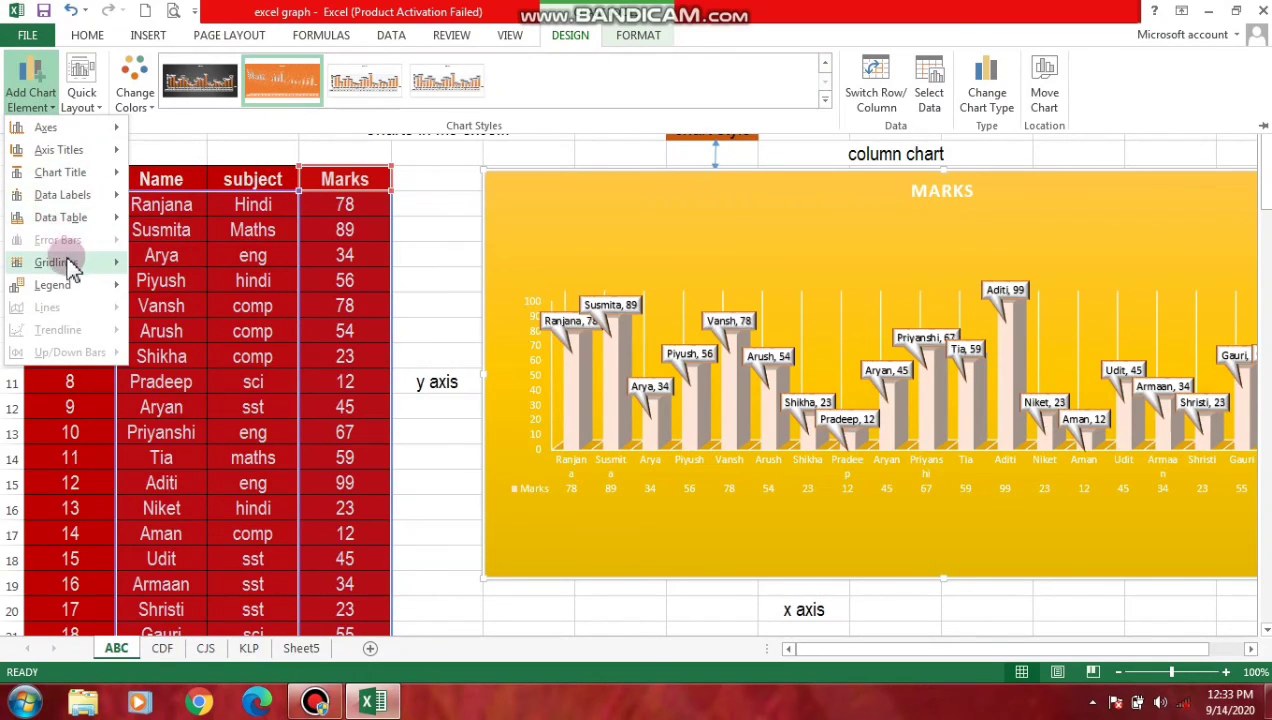
pyautogui.moveTo(62, 264)
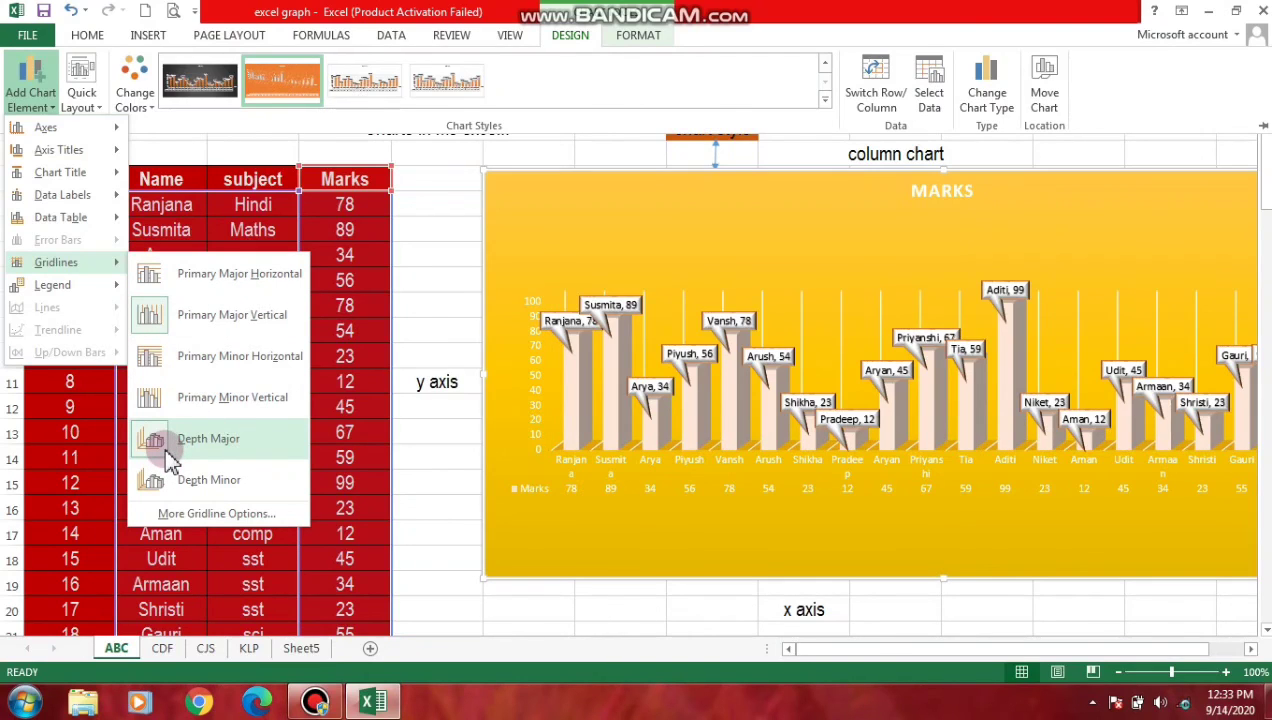
# - Dismiss the firewall prompt and add Depth Major gridlines to the MARKS chart
pyautogui.click(168, 458)
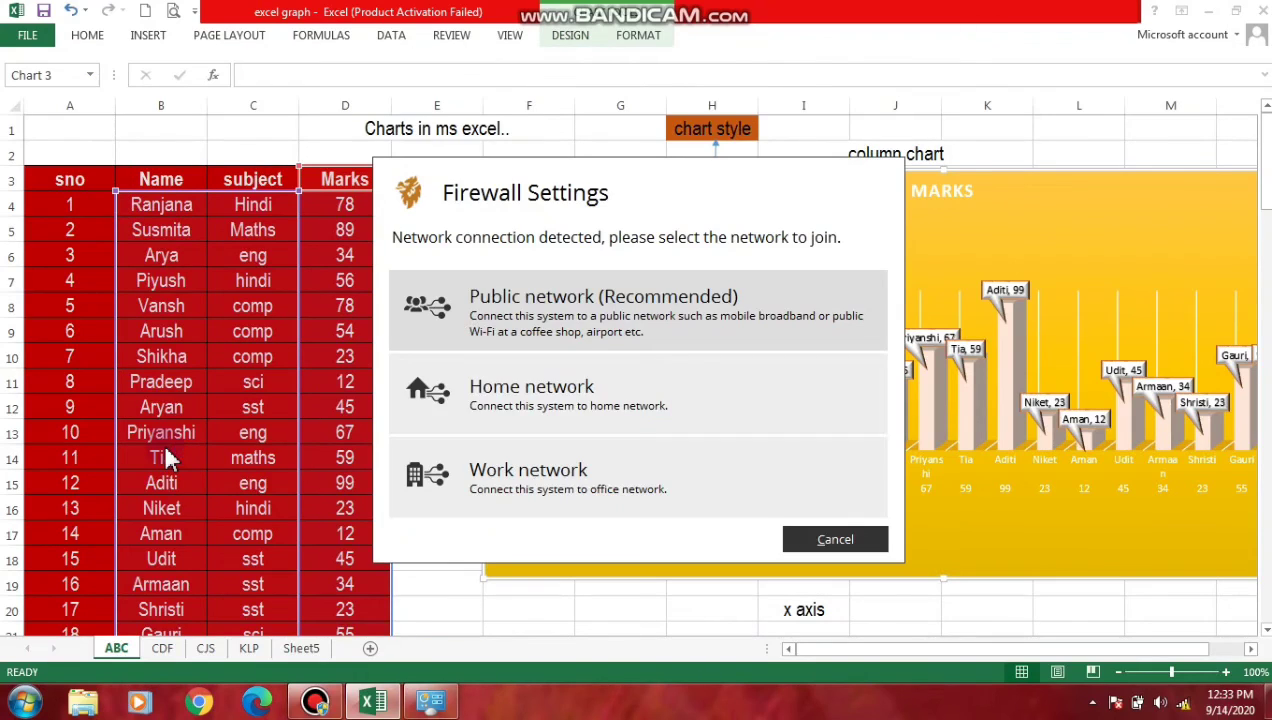
pyautogui.click(868, 540)
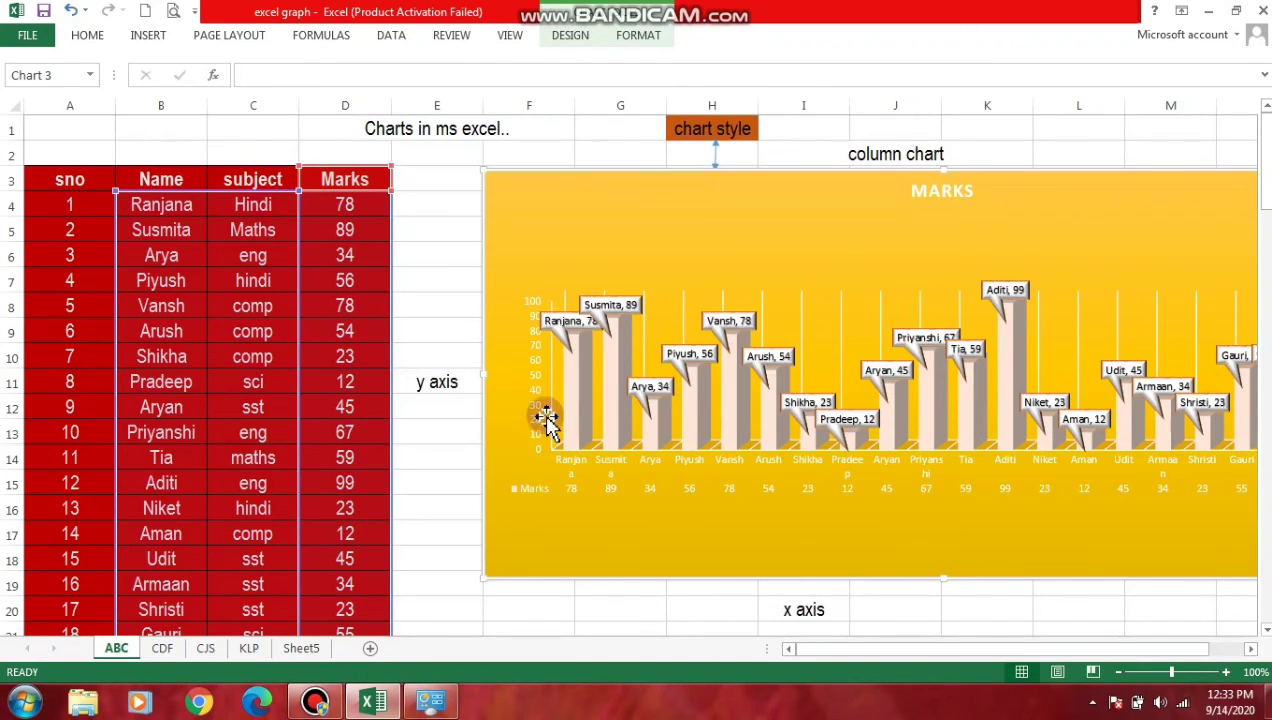
pyautogui.click(630, 38)
pyautogui.click(575, 36)
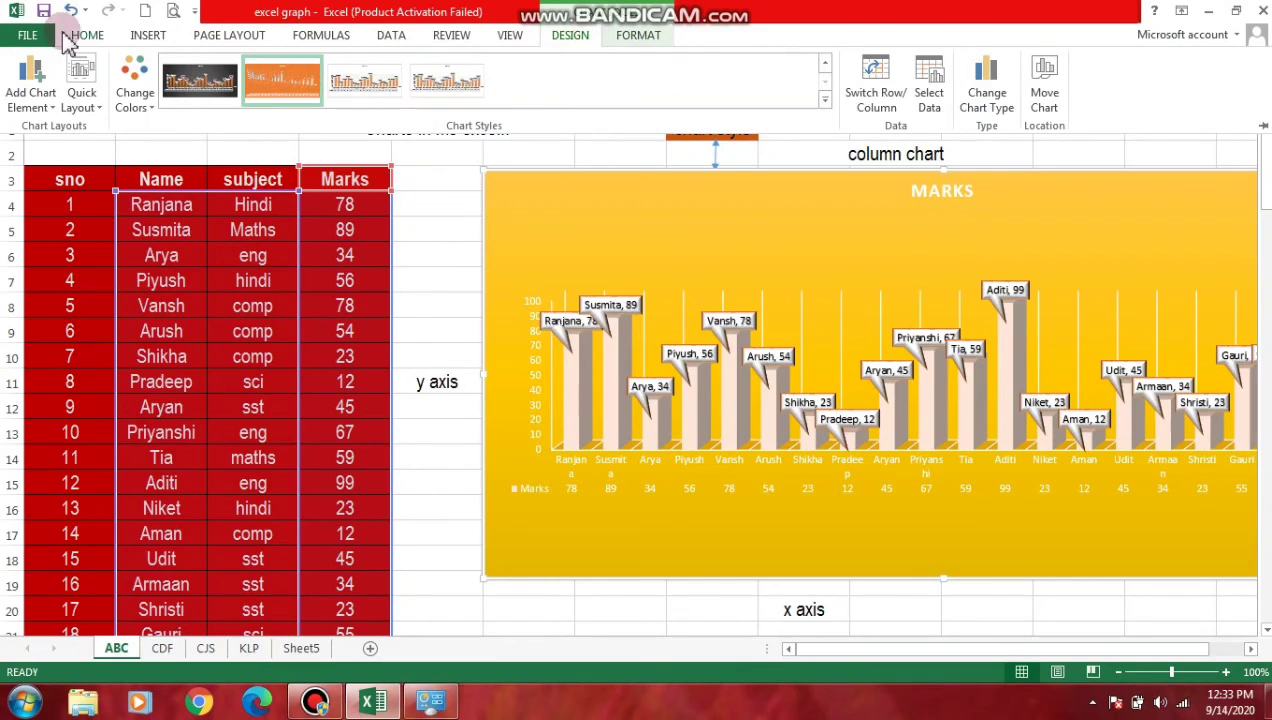
pyautogui.click(36, 100)
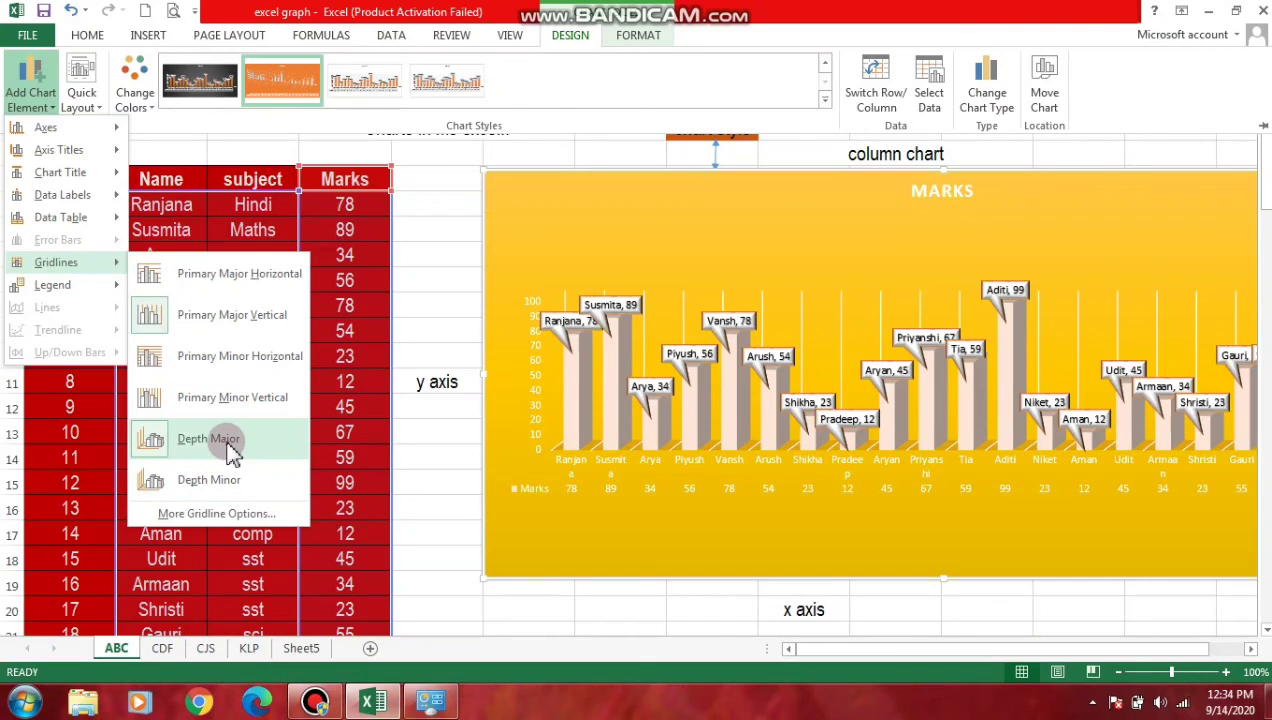
pyautogui.click(228, 440)
# - Apply Data Callout labels to the columns and bring up the Legend placement choices
pyautogui.click(30, 92)
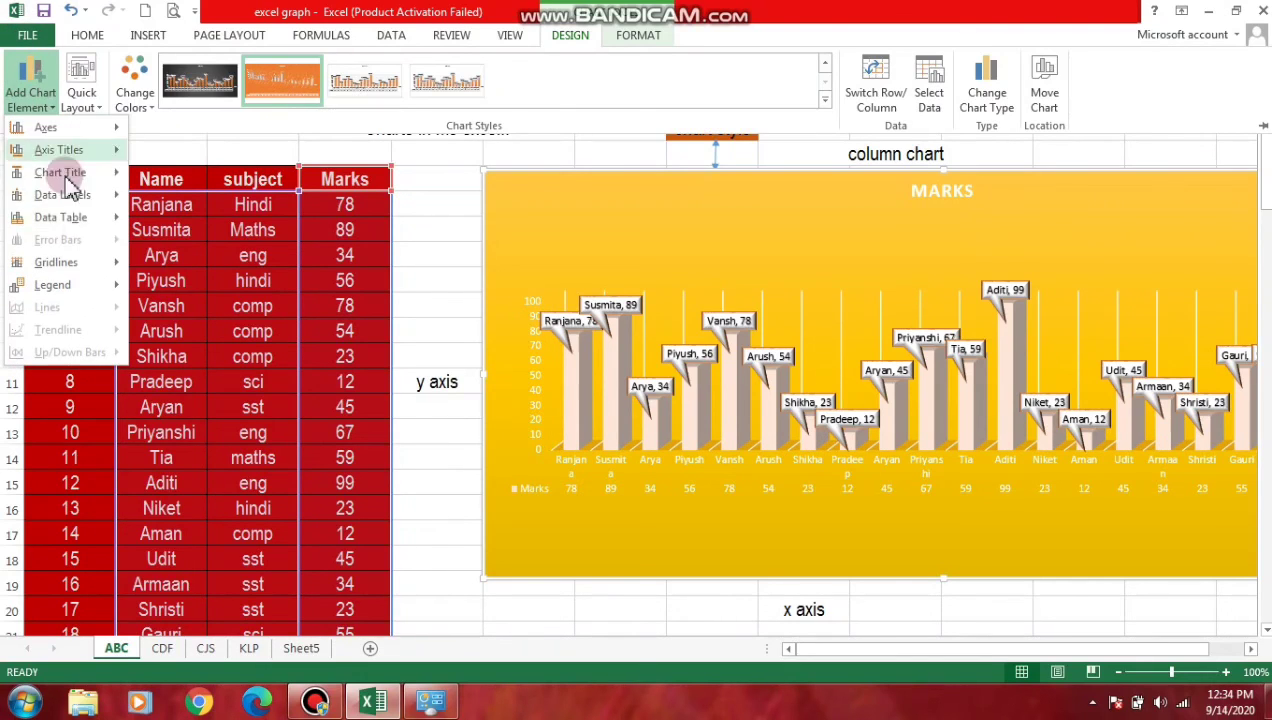
pyautogui.moveTo(78, 200)
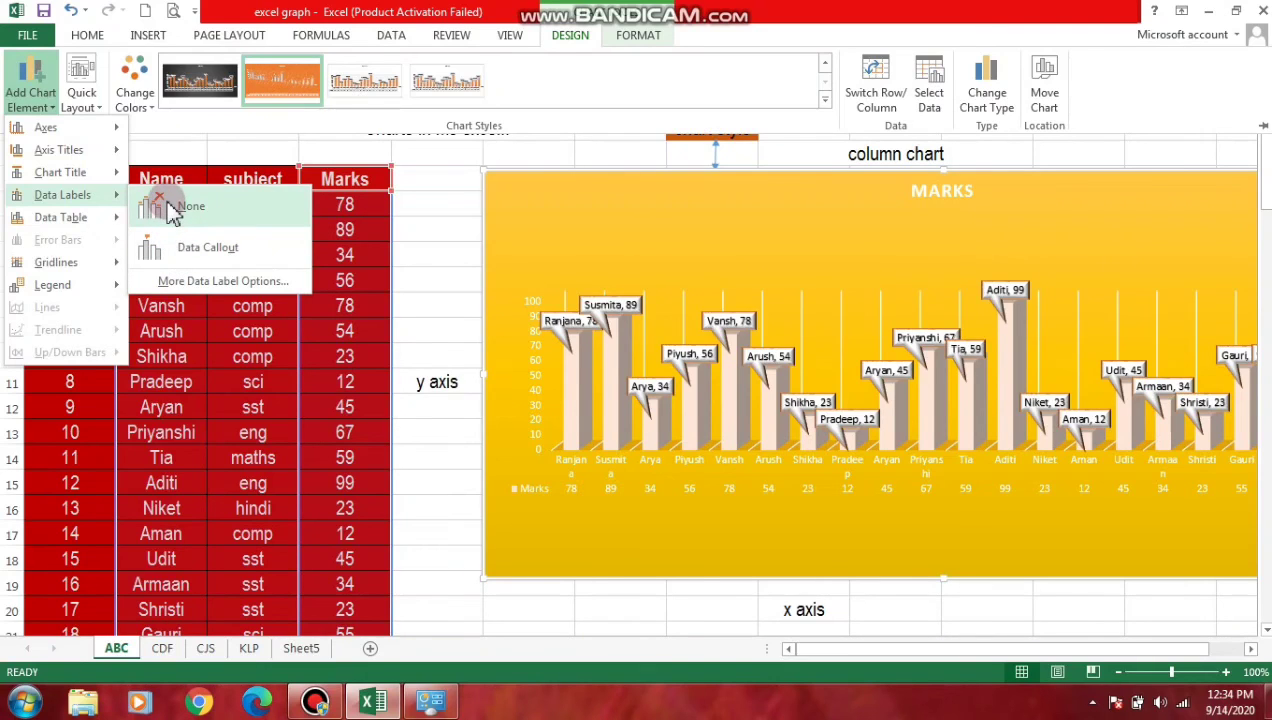
pyautogui.click(170, 258)
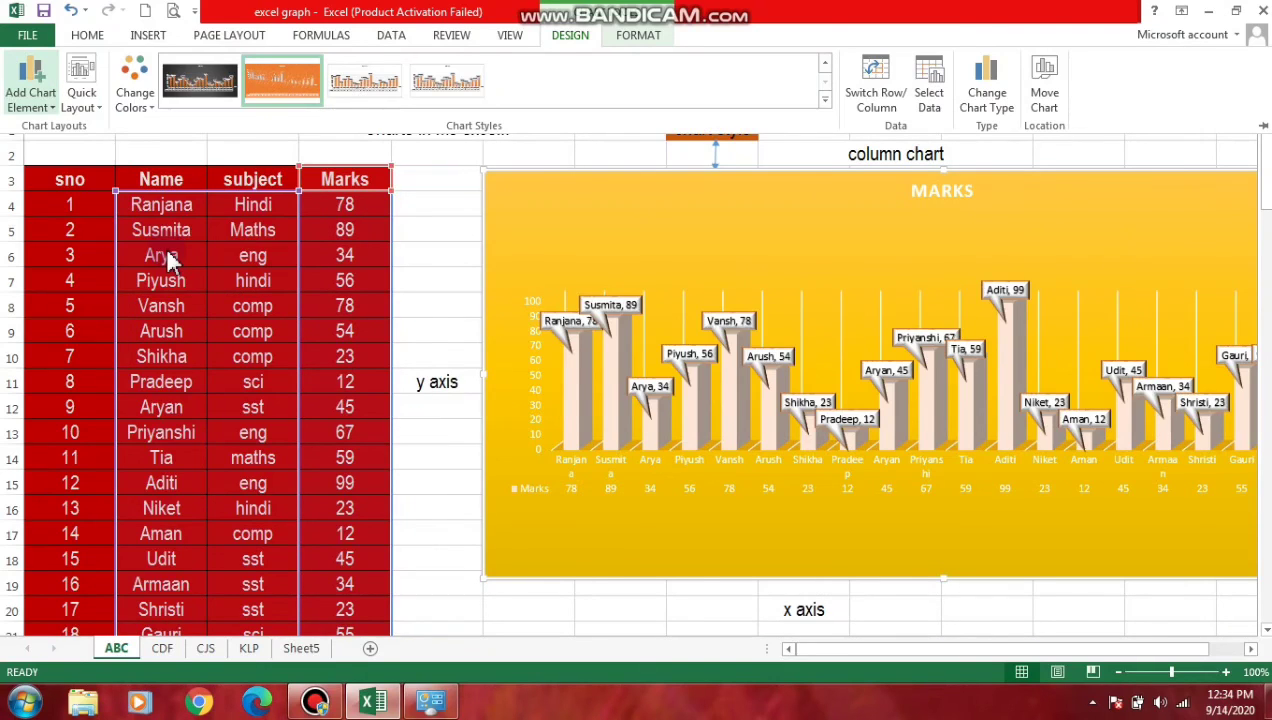
pyautogui.click(30, 92)
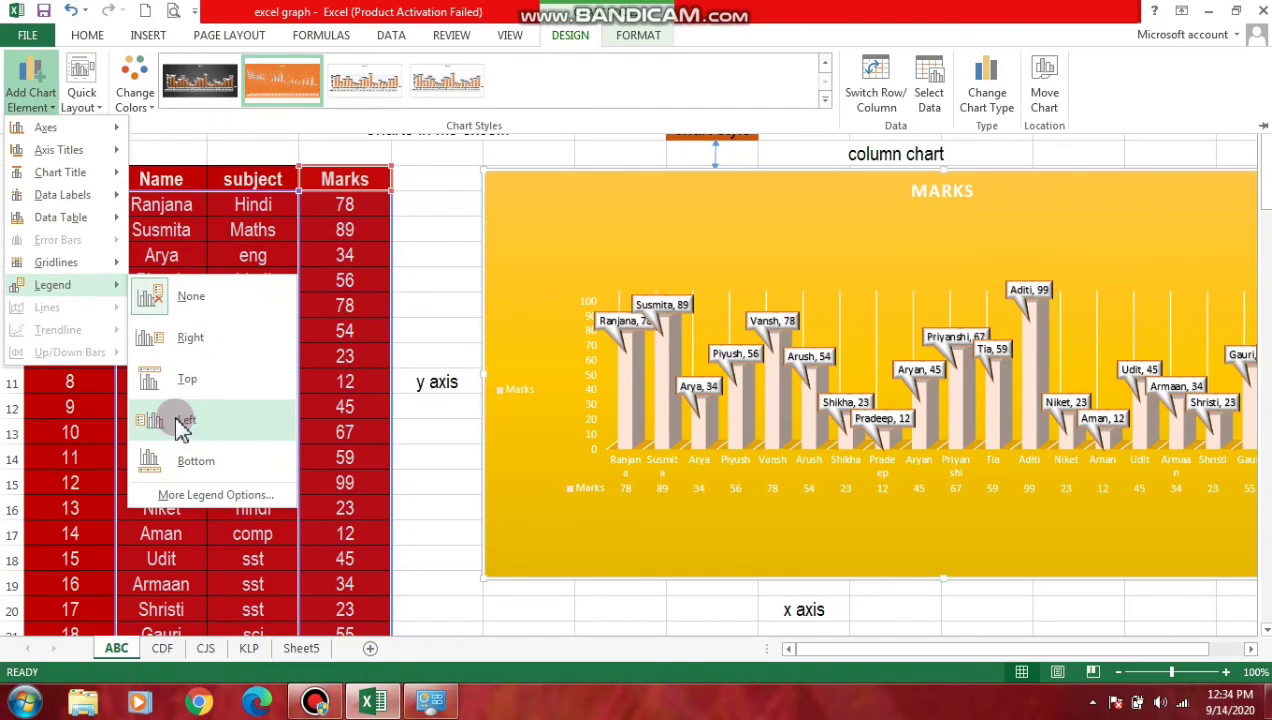
# - Move the Marks chart legend to the bottom of the chart
pyautogui.click(185, 462)
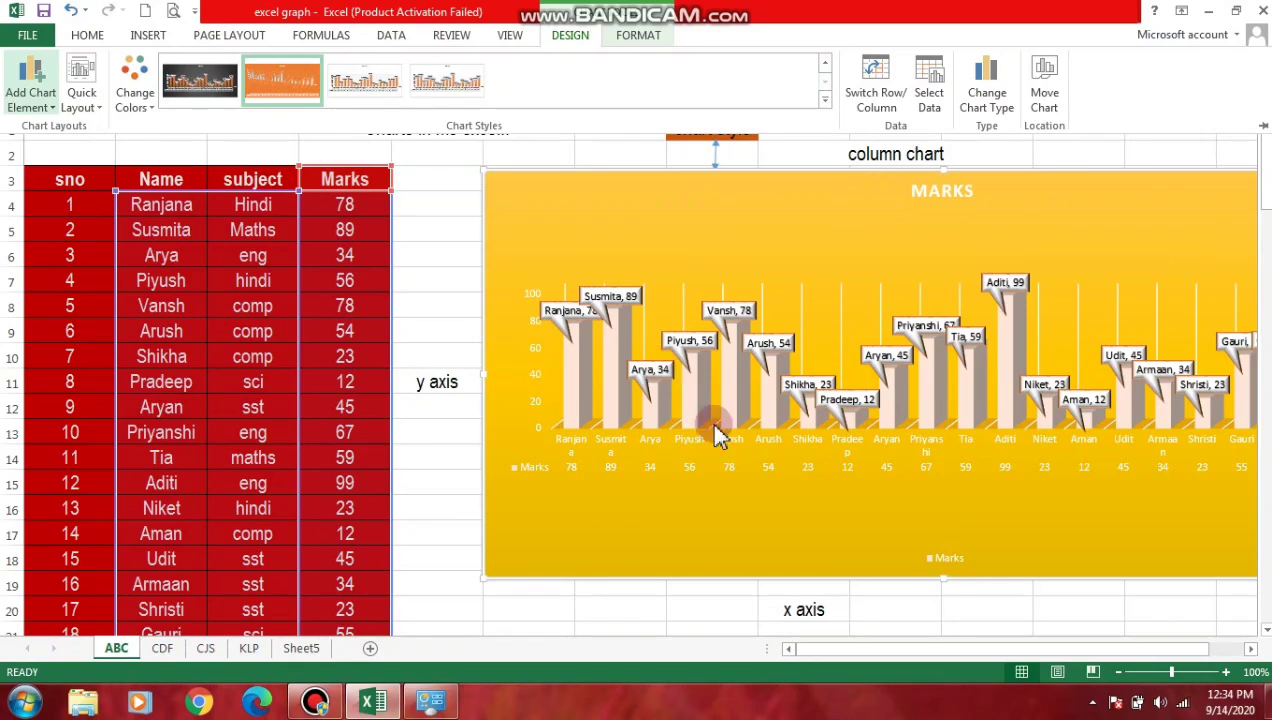
pyautogui.click(855, 578)
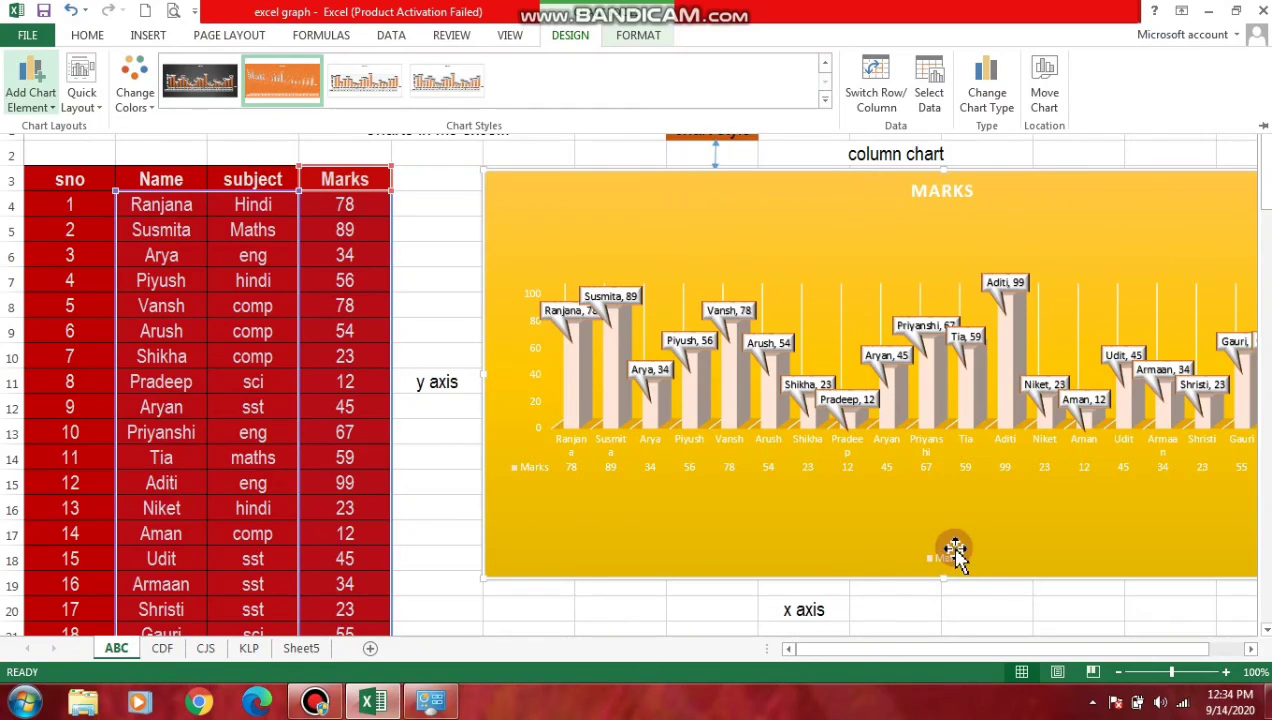
pyautogui.click(933, 596)
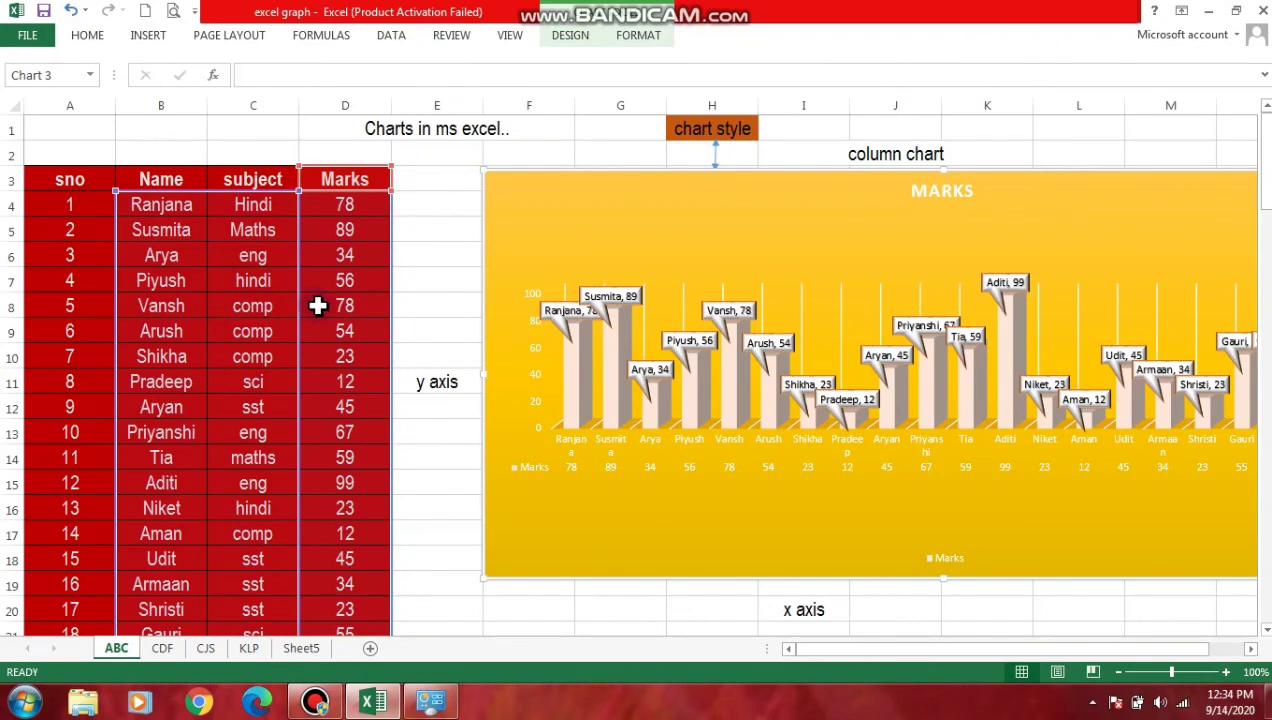
# - Close Excel, saving the workbook and dismissing the network location prompt
pyautogui.click(1238, 12)
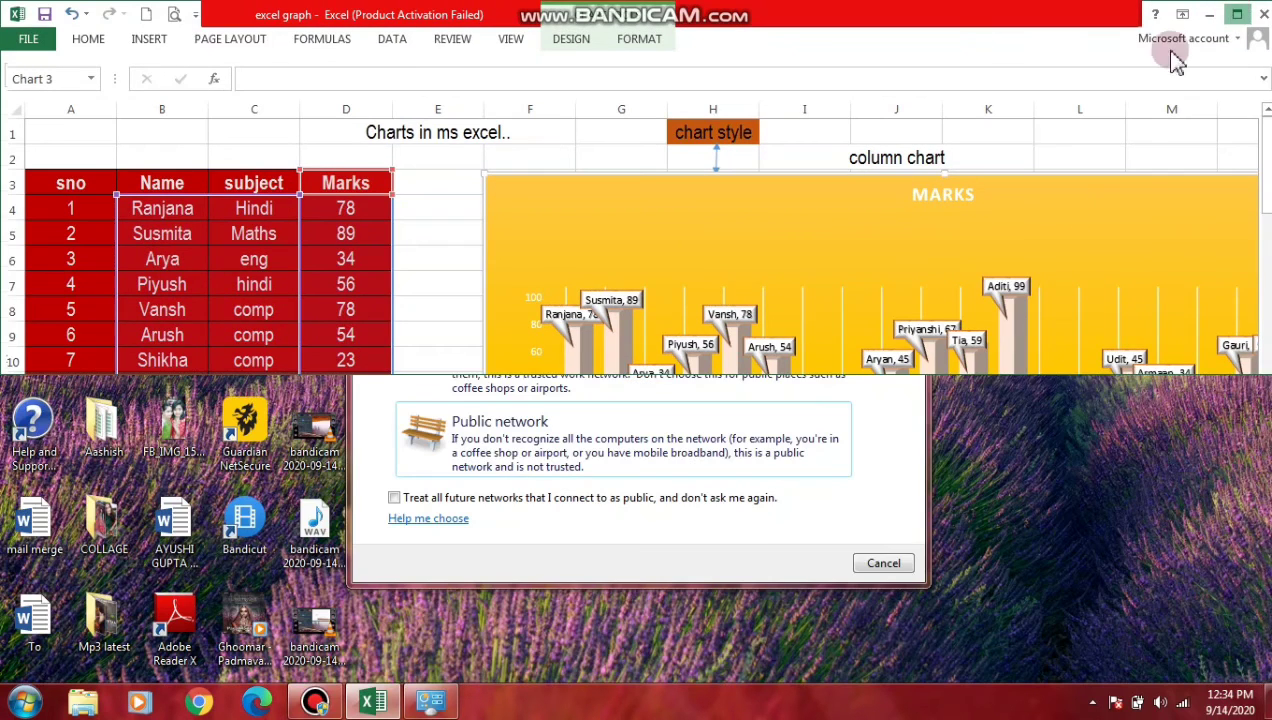
pyautogui.click(1262, 12)
pyautogui.click(567, 386)
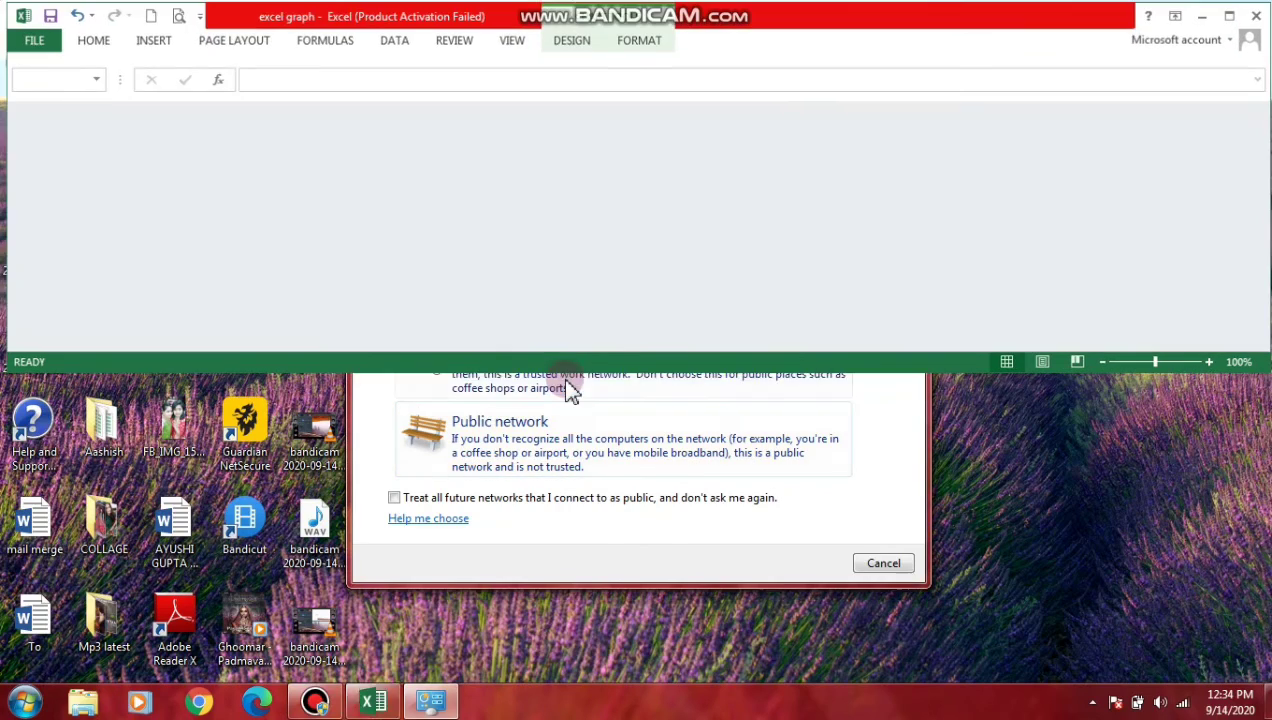
pyautogui.click(895, 563)
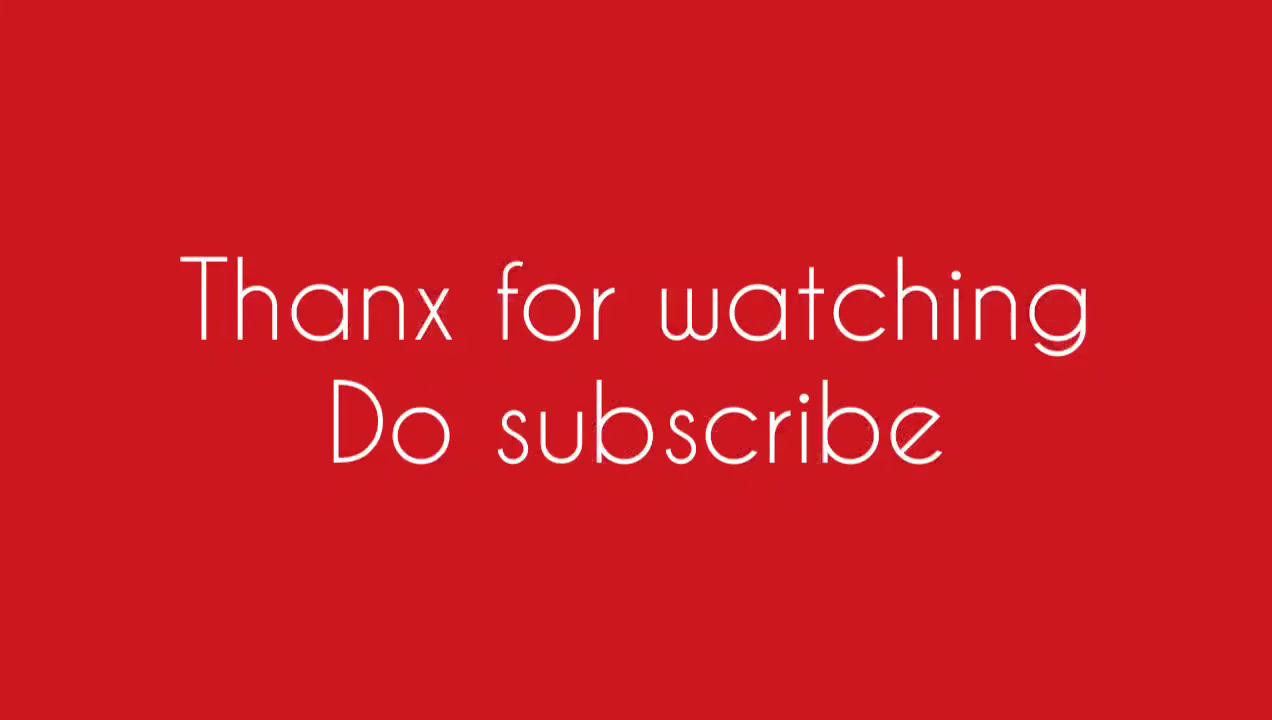